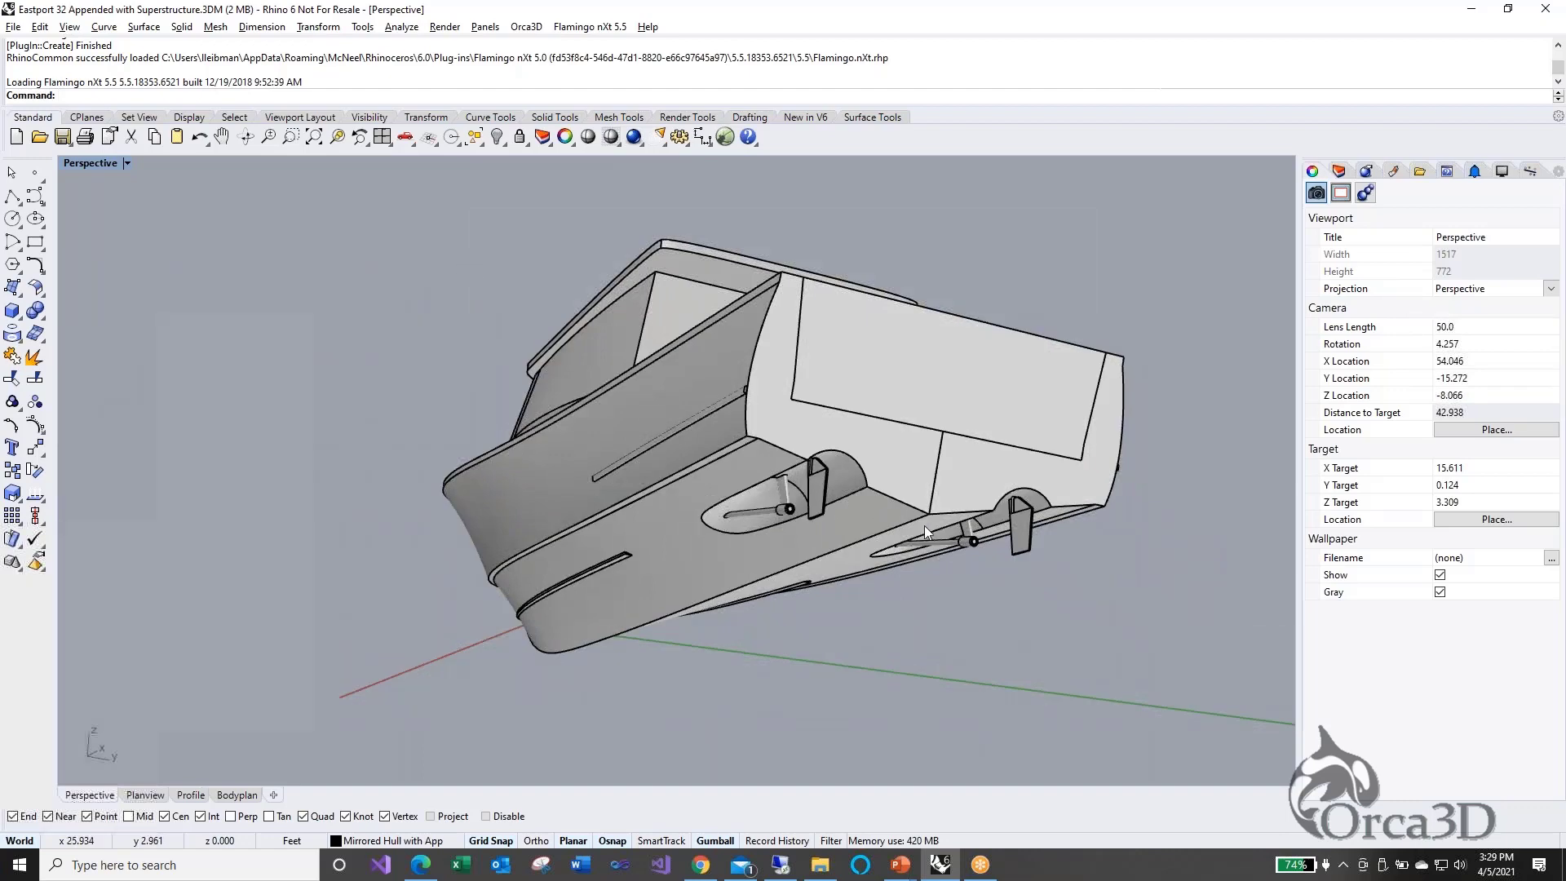
Examine the hull's underside around the propeller tunnels, shafts, struts, rudders and spray strakes
{"action": "right_click_drag", "start_coordinate": [924, 525], "coordinate": [711, 448]}
{"action": "scroll", "coordinate": [707, 457], "scroll_direction": "up", "scroll_amount": 5}
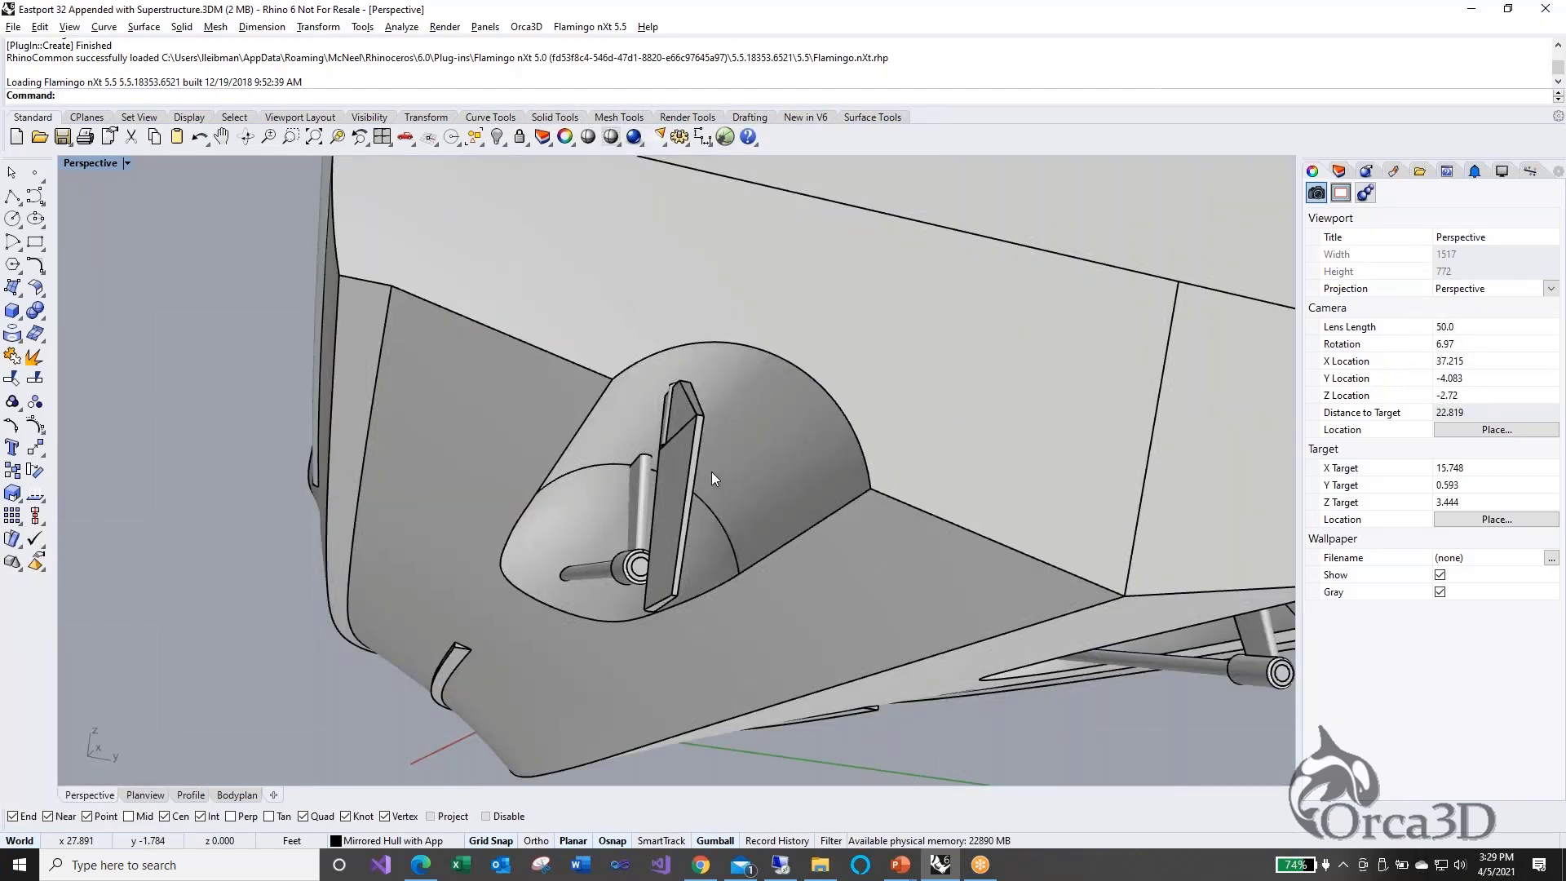
{"action": "scroll", "coordinate": [688, 453], "scroll_direction": "down", "scroll_amount": 3}
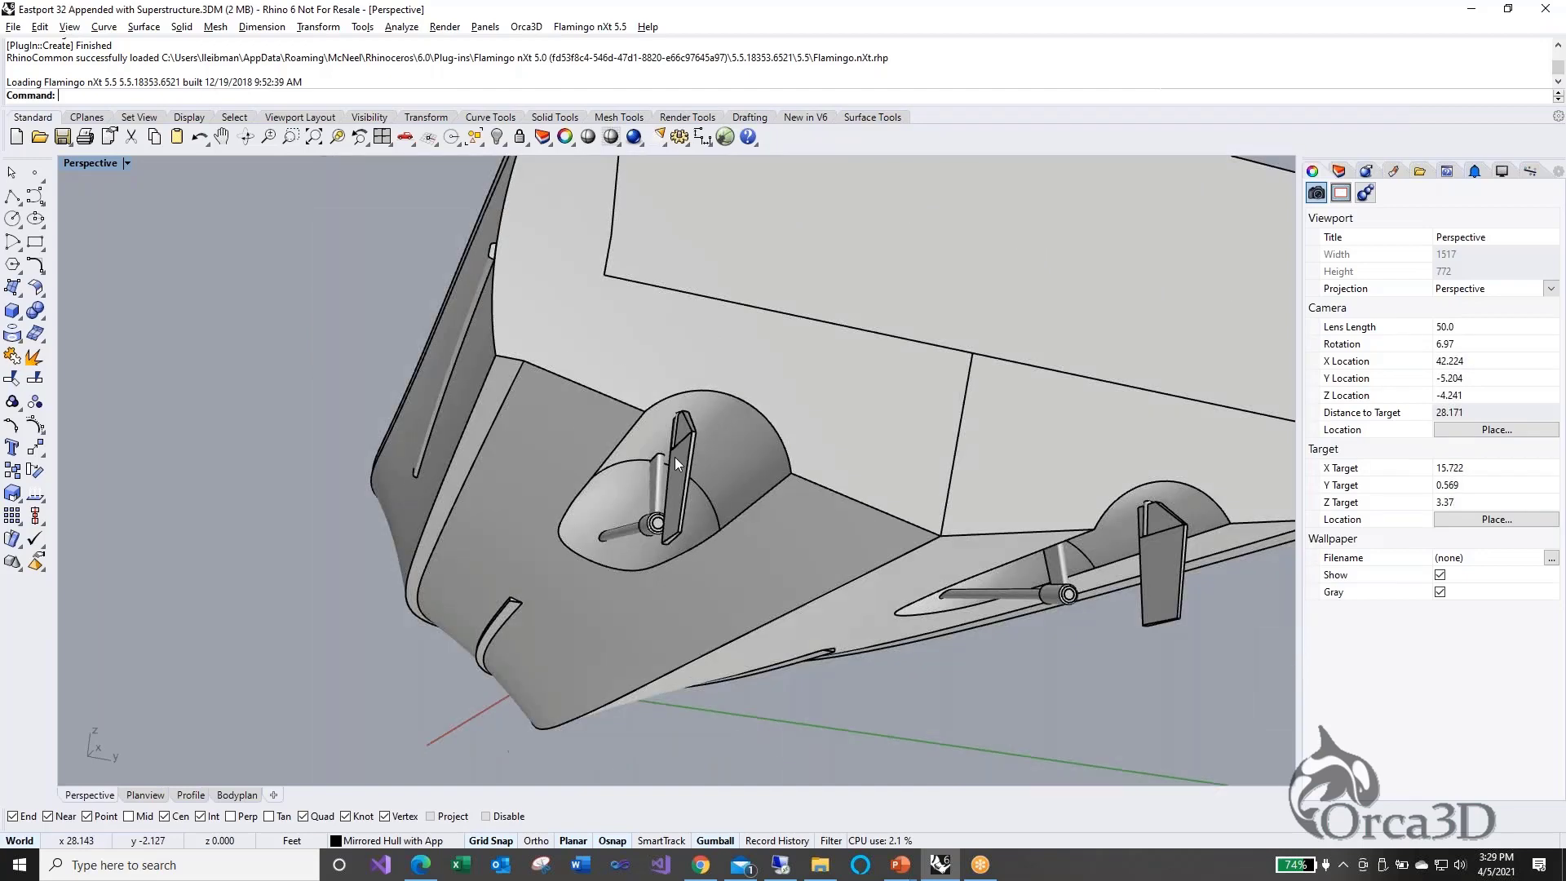
{"action": "right_click_drag", "start_coordinate": [674, 457], "coordinate": [694, 461]}
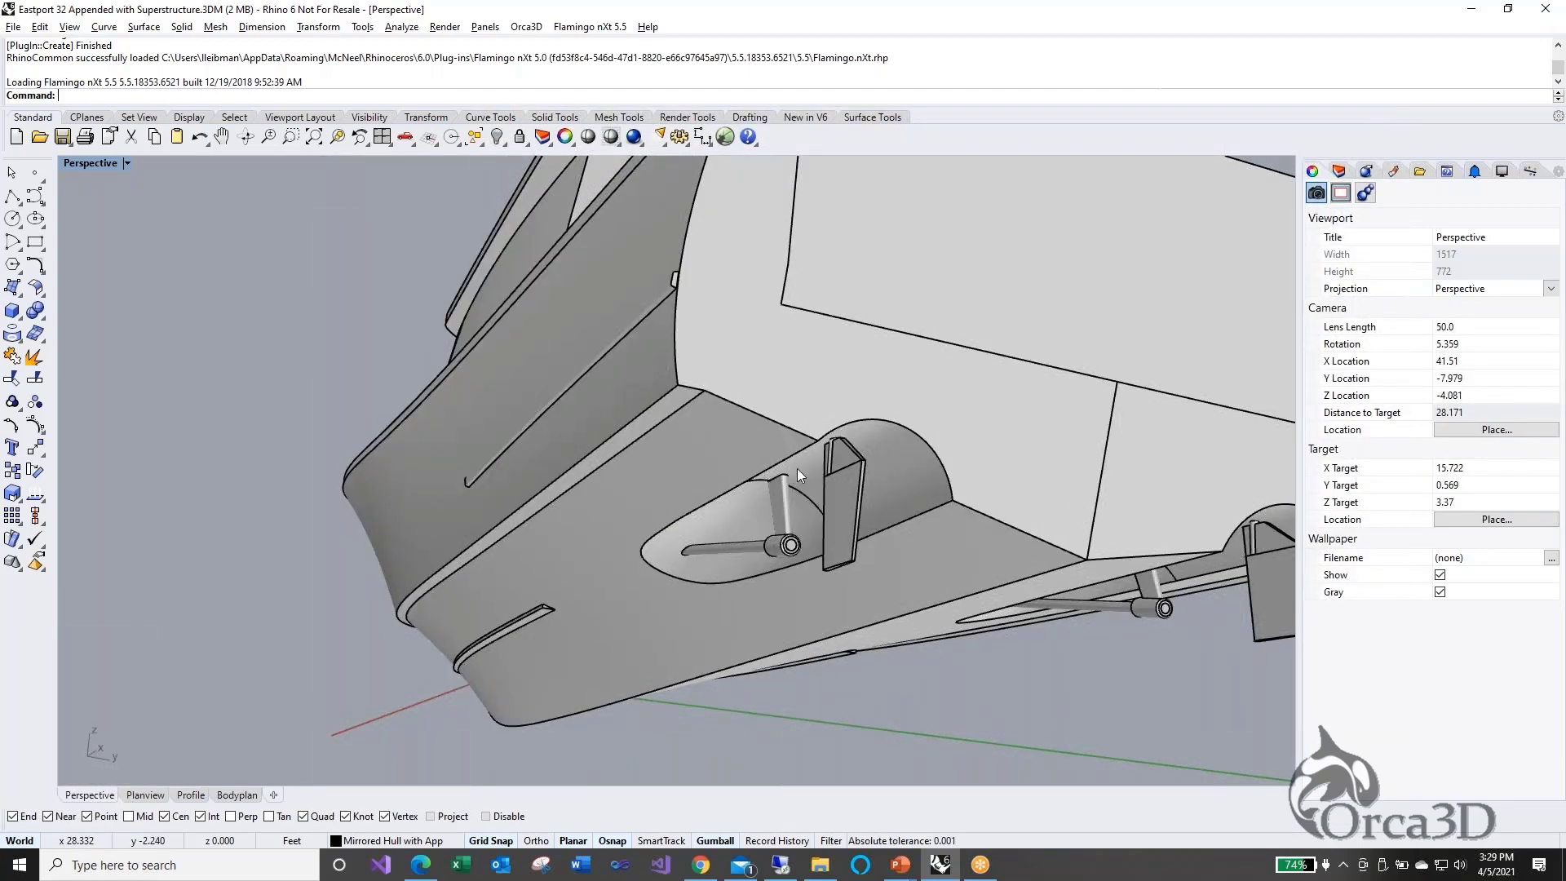
{"action": "scroll", "coordinate": [800, 468], "scroll_direction": "down", "scroll_amount": 3}
{"action": "right_click_drag", "start_coordinate": [799, 467], "coordinate": [895, 486]}
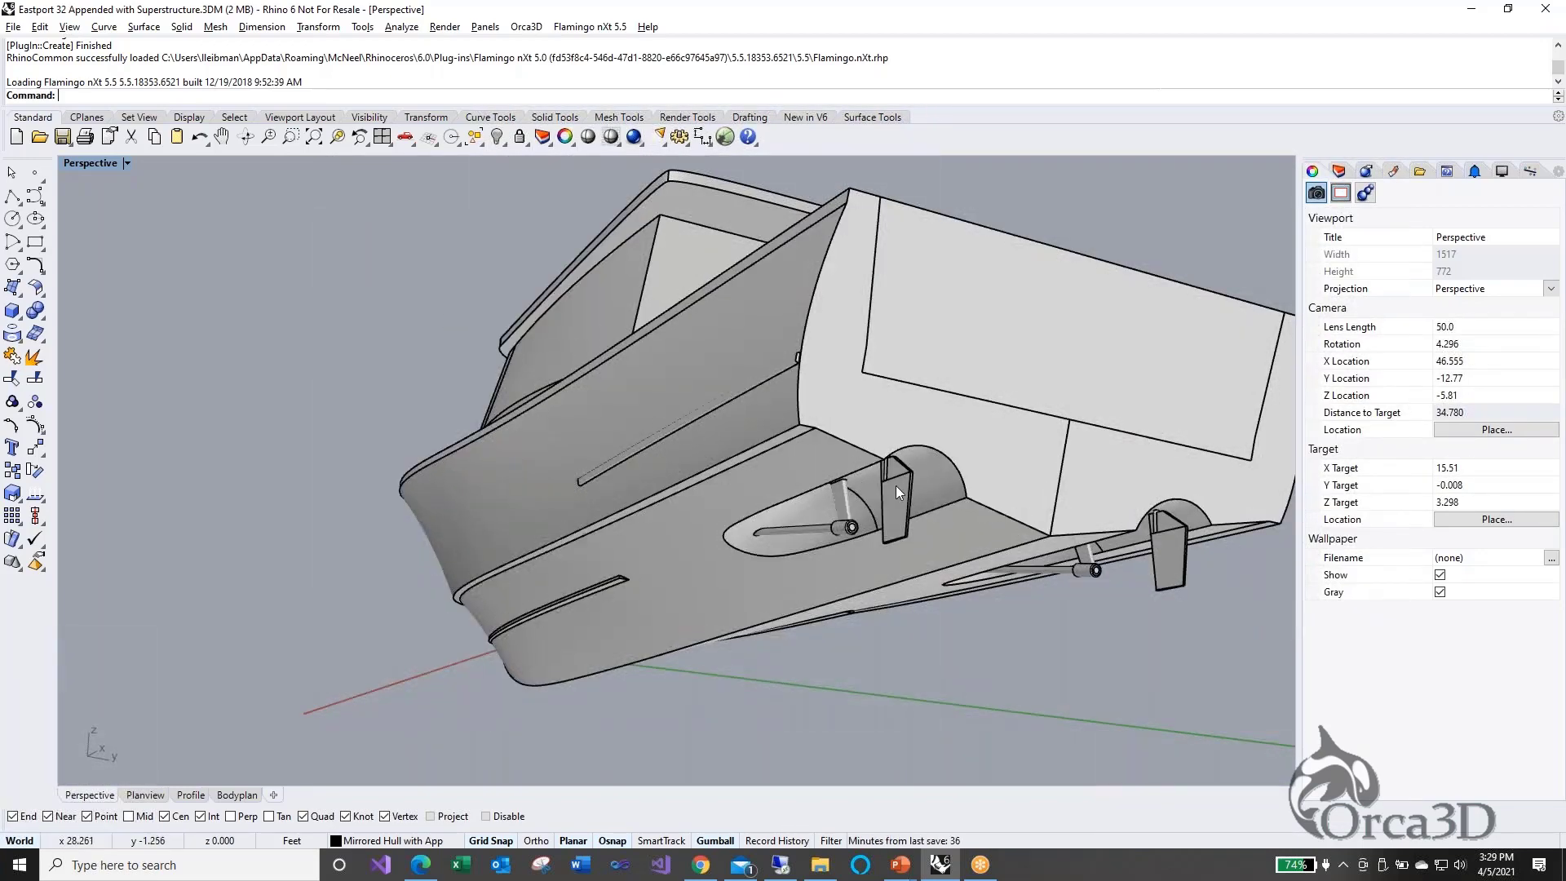
{"action": "scroll", "coordinate": [620, 595], "scroll_direction": "up", "scroll_amount": 6}
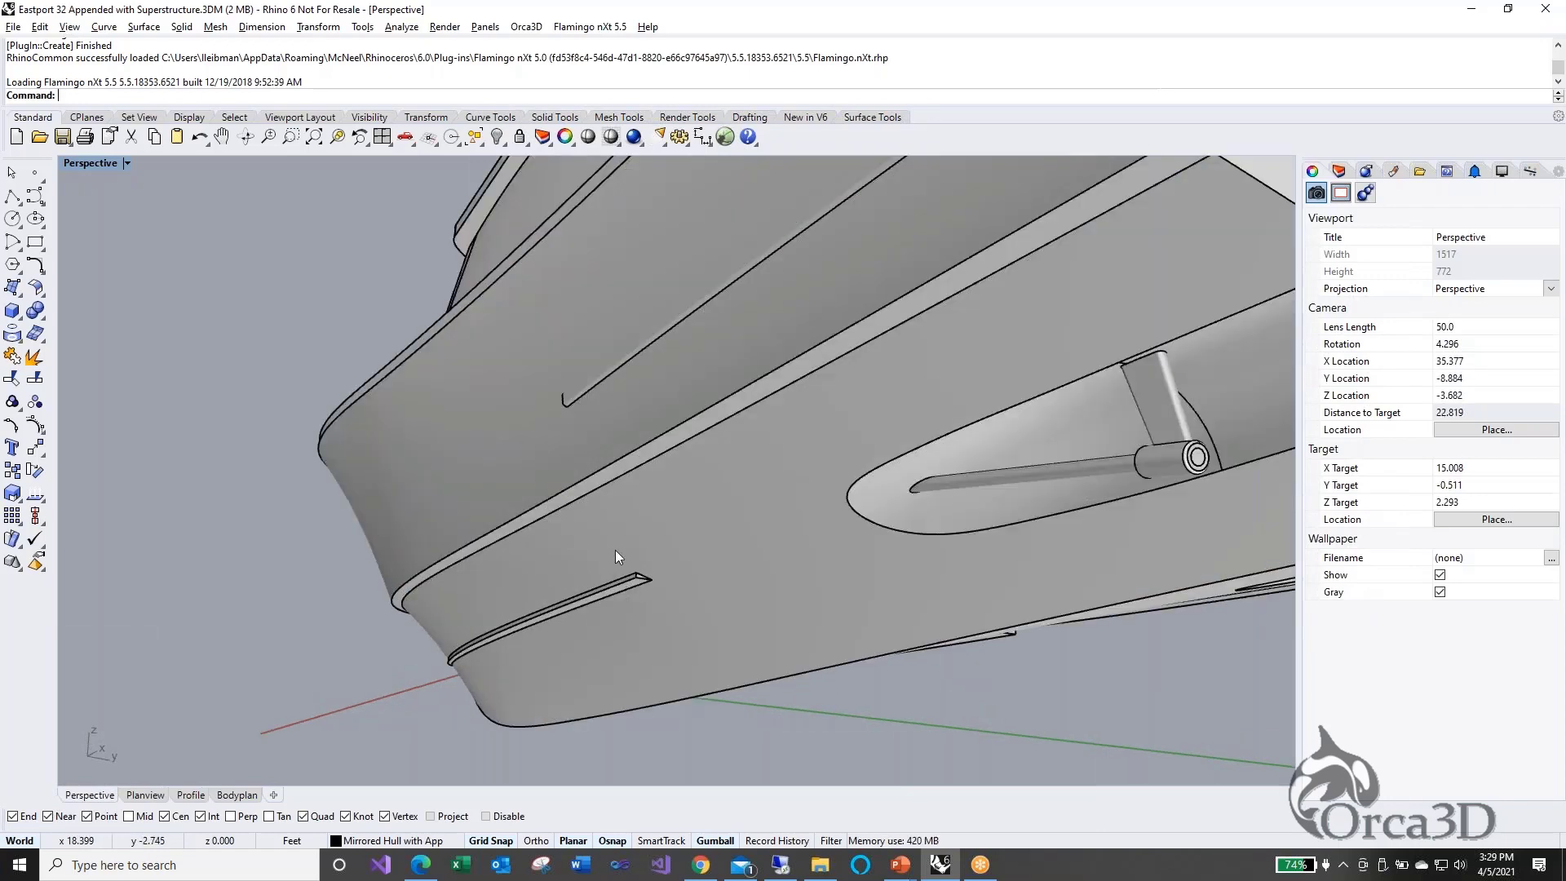
{"action": "scroll", "coordinate": [615, 550], "scroll_direction": "down", "scroll_amount": 6}
{"action": "right_click_drag", "start_coordinate": [610, 536], "coordinate": [628, 457]}
{"action": "scroll", "coordinate": [679, 551], "scroll_direction": "down", "scroll_amount": 3}
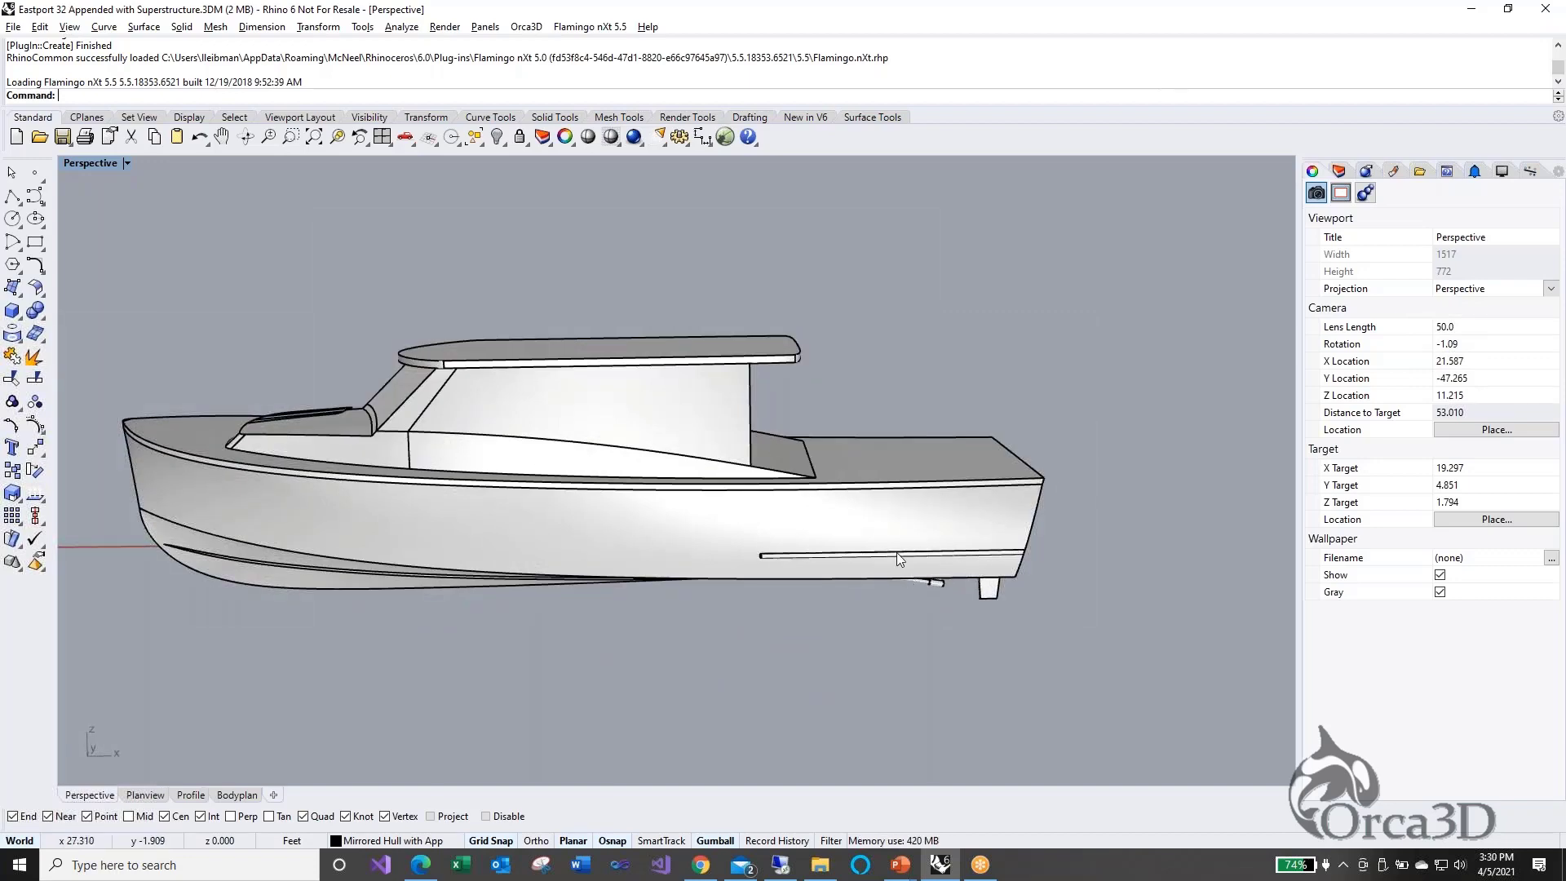
Inspect the boat's topsides, superstructure and transom from the side and the stern quarter
{"action": "right_click_drag", "start_coordinate": [671, 456], "coordinate": [489, 434]}
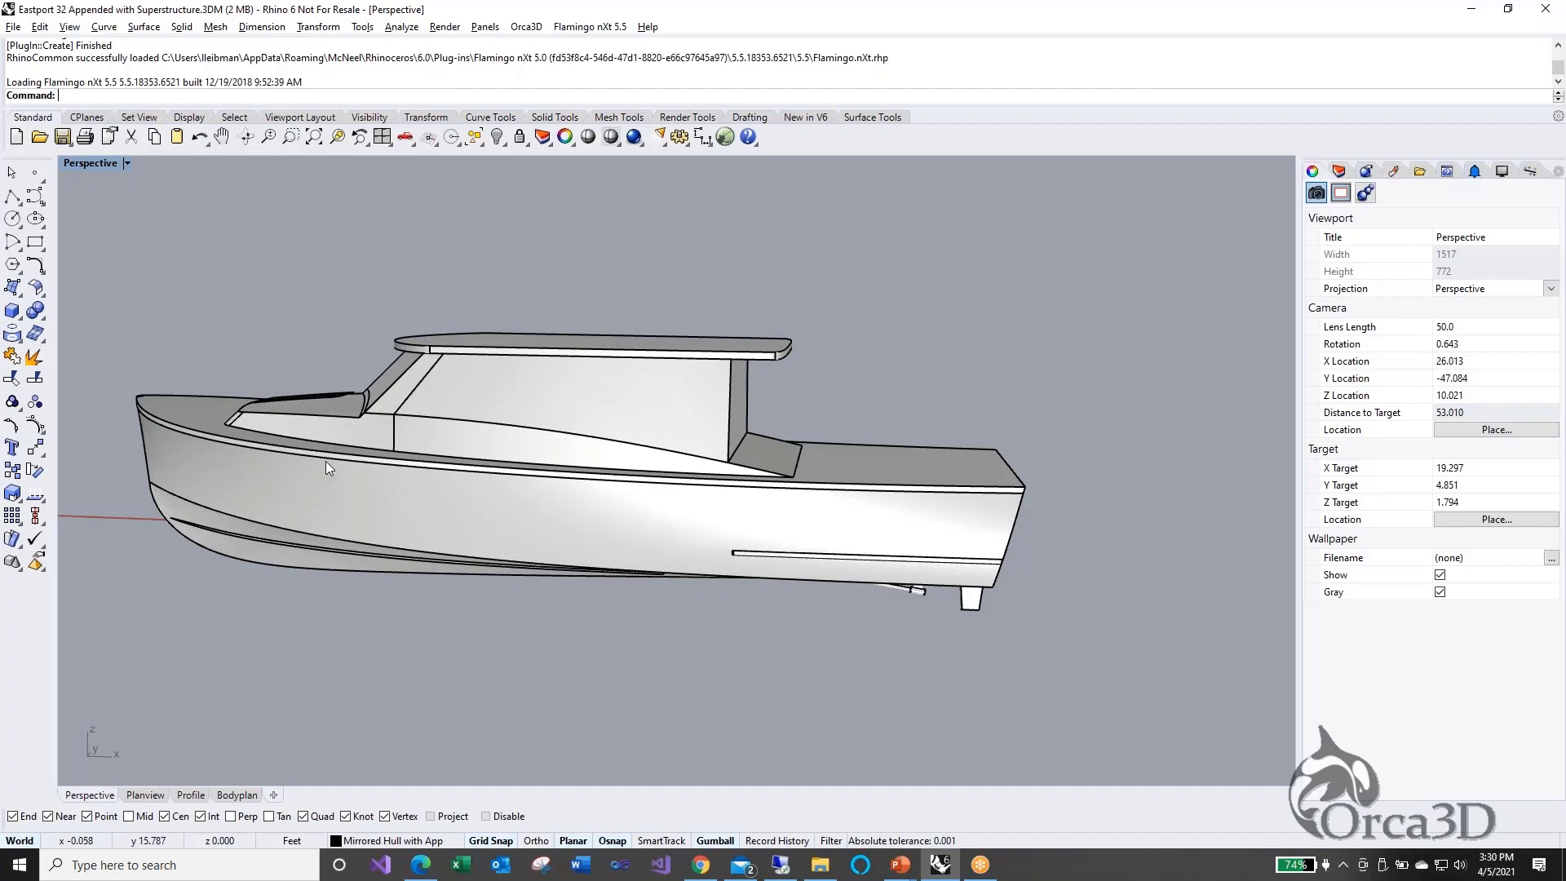
{"action": "right_click_drag", "start_coordinate": [326, 458], "coordinate": [275, 478]}
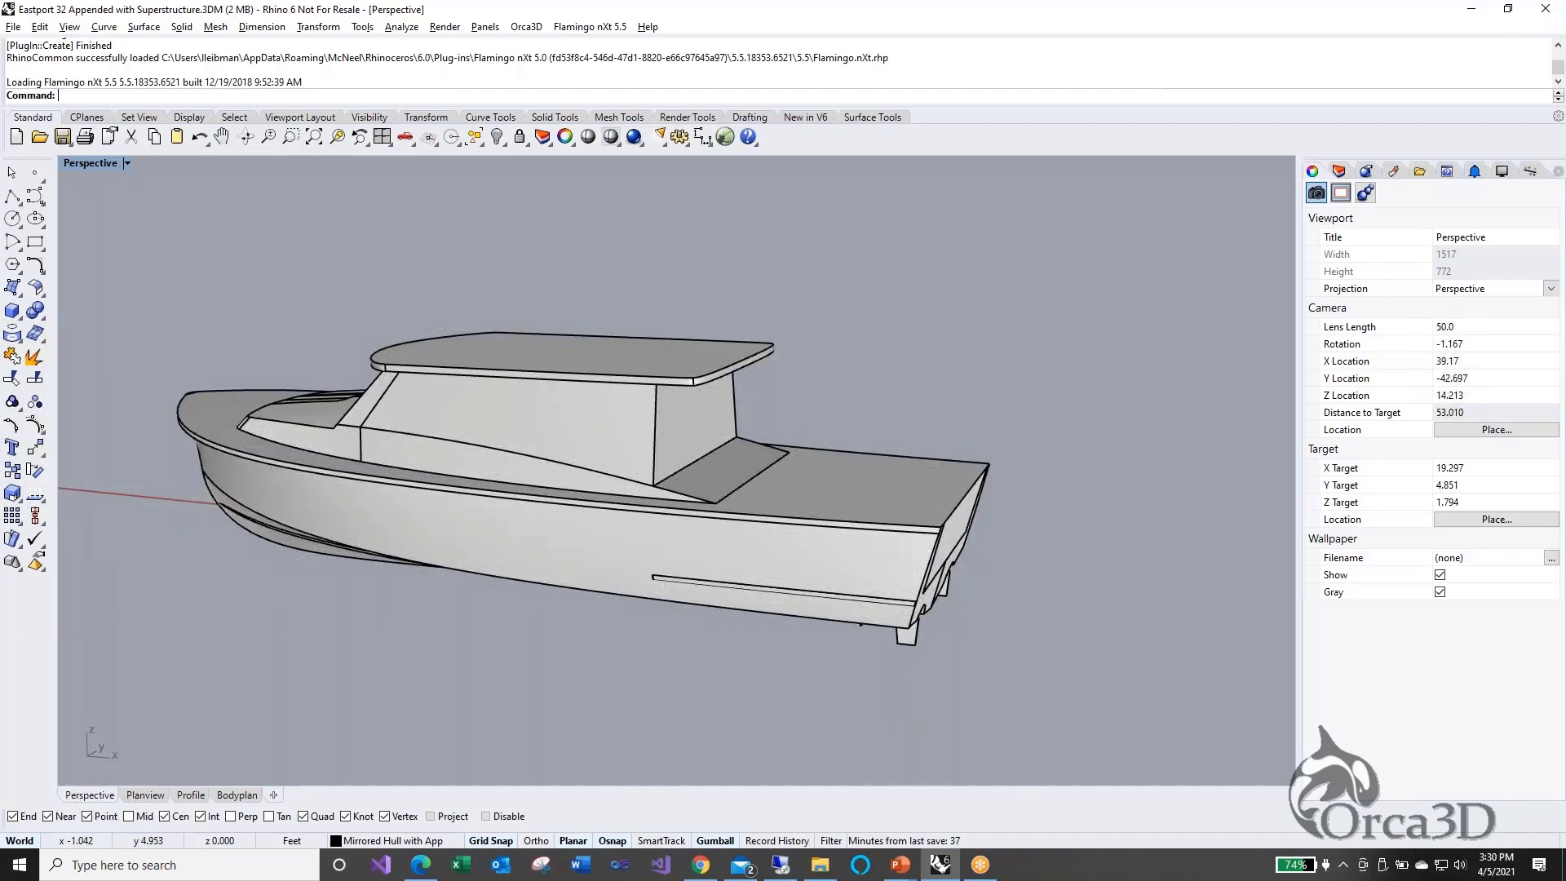
{"action": "scroll", "coordinate": [211, 480], "scroll_direction": "up", "scroll_amount": 2}
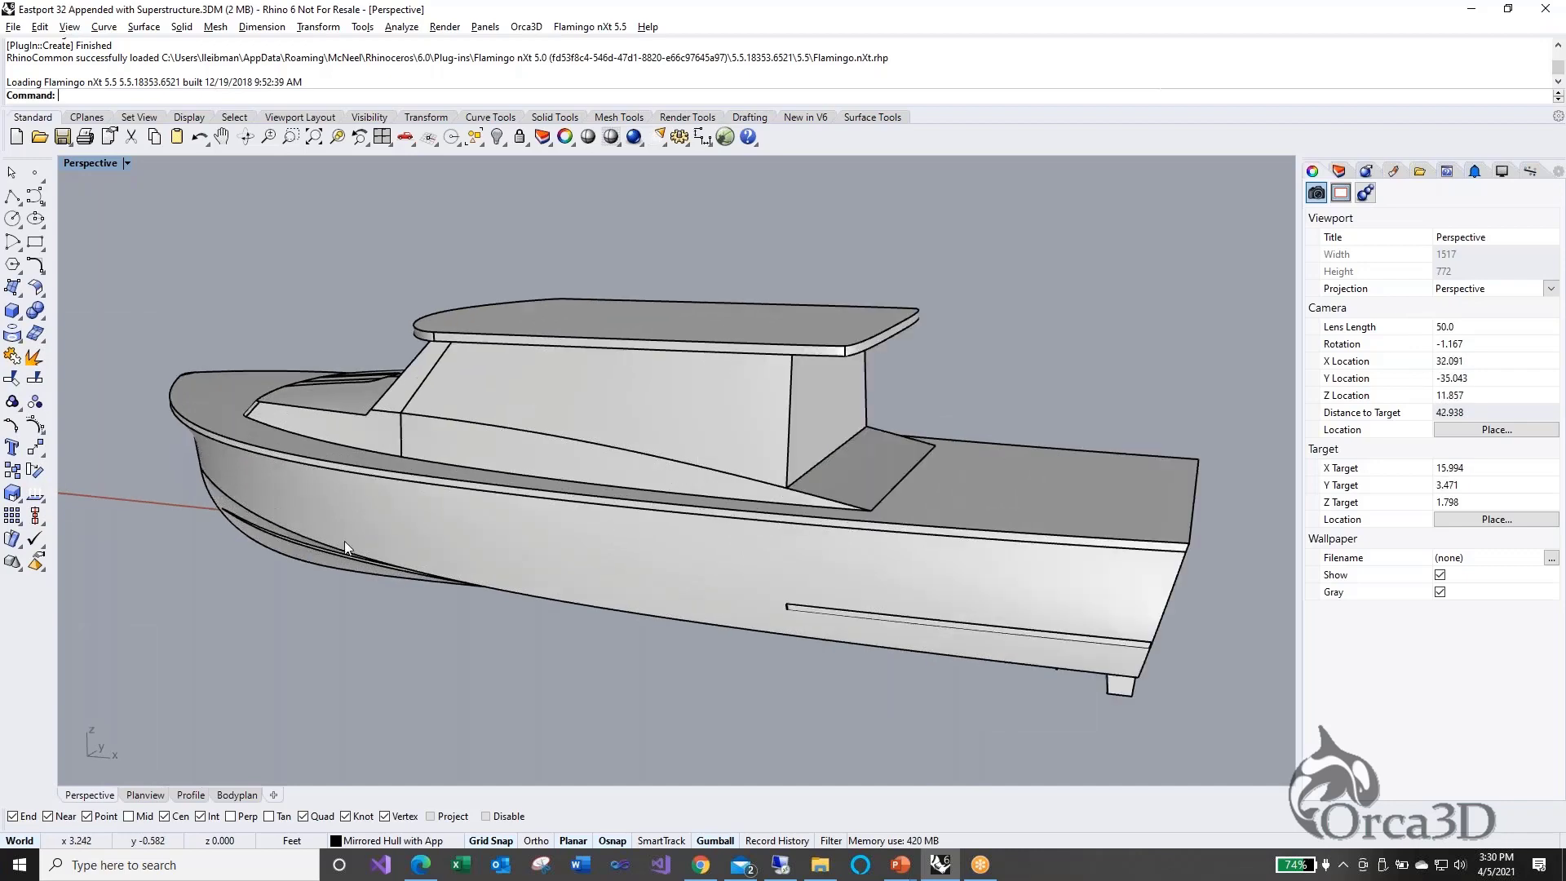
{"action": "right_click_drag", "start_coordinate": [448, 569], "coordinate": [390, 549]}
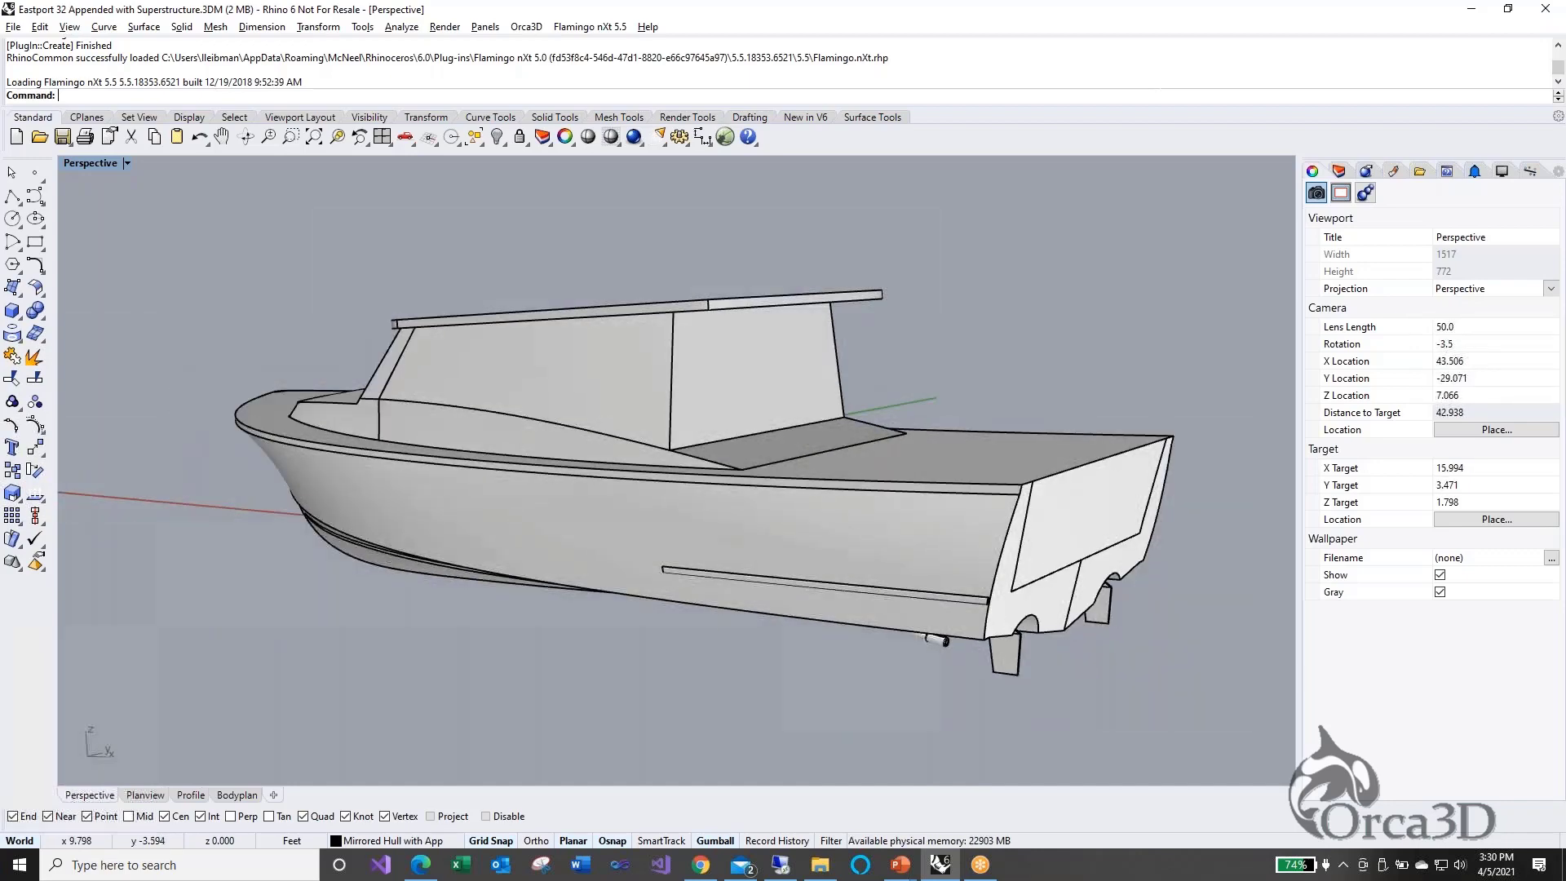
{"action": "scroll", "coordinate": [877, 644], "scroll_direction": "up", "scroll_amount": 1}
{"action": "scroll", "coordinate": [1126, 653], "scroll_direction": "up", "scroll_amount": 1}
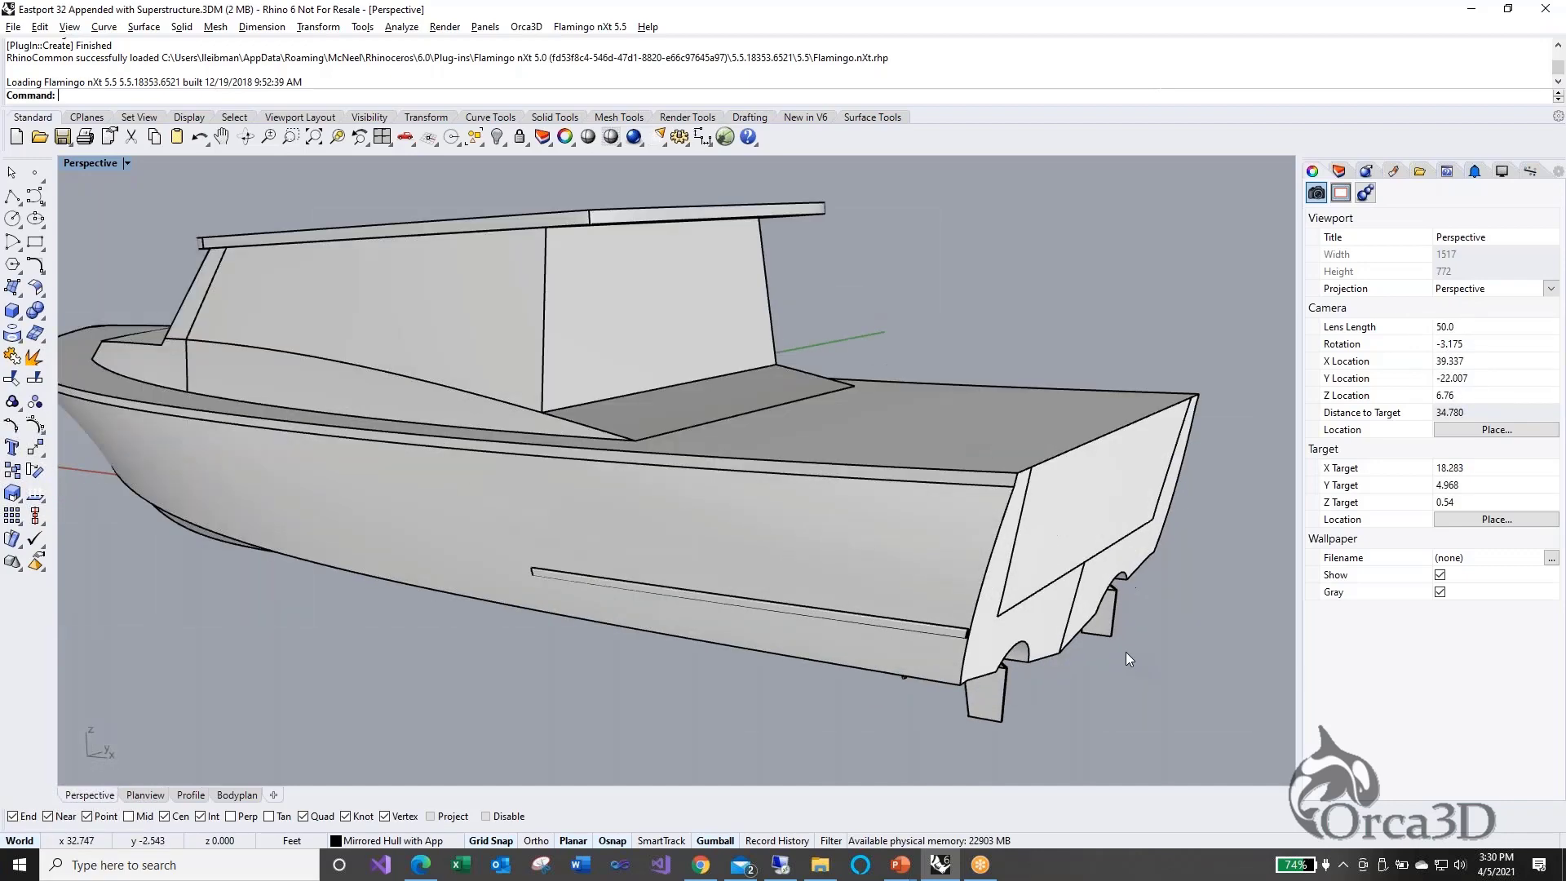
{"action": "scroll", "coordinate": [1126, 652], "scroll_direction": "down", "scroll_amount": 2}
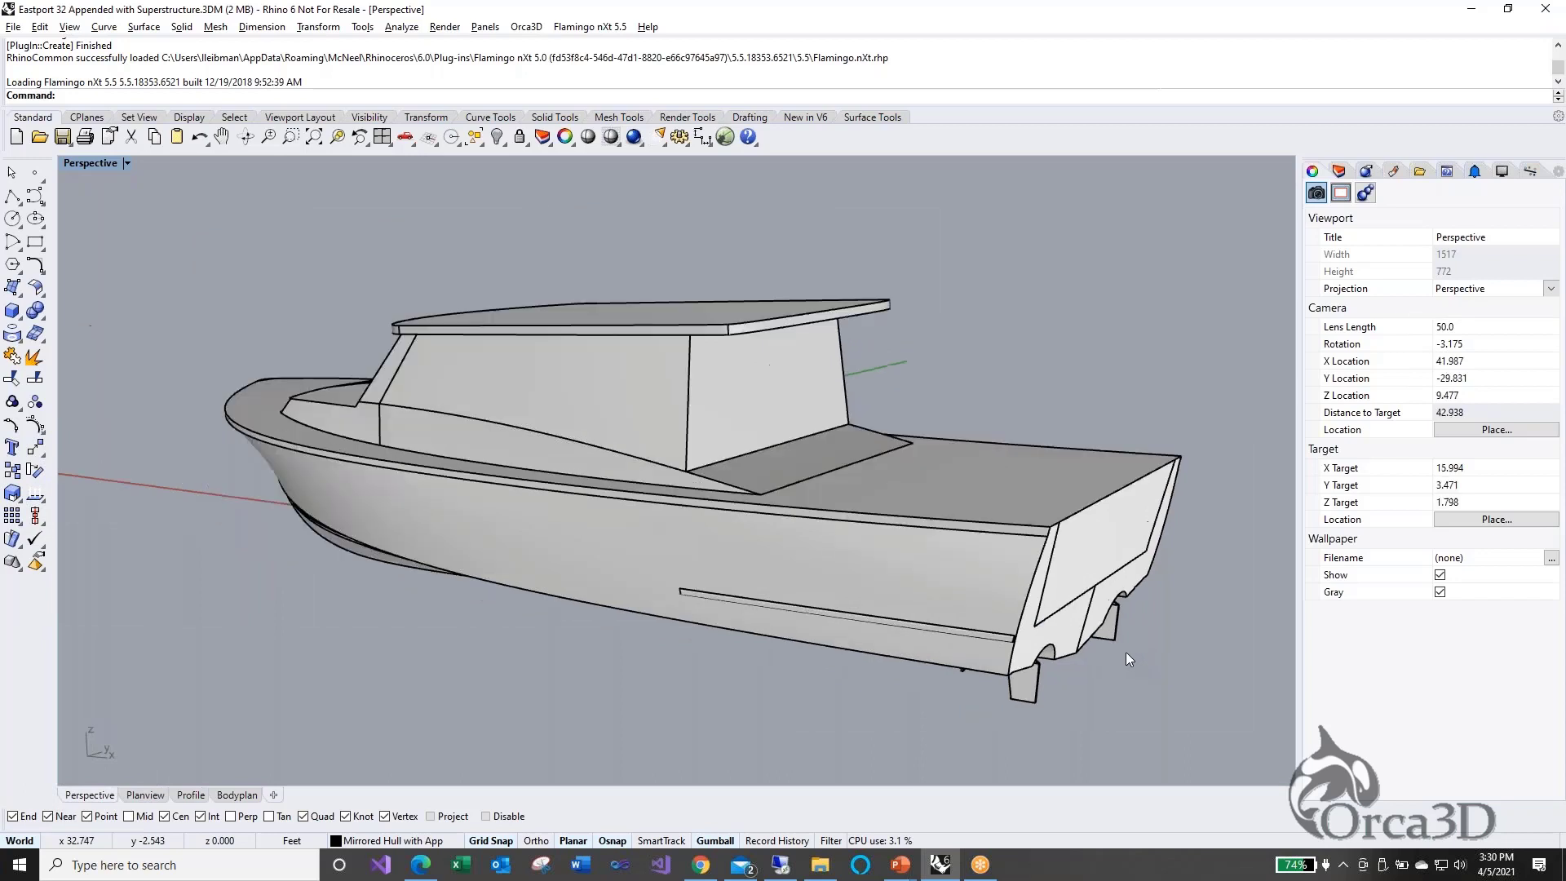
Select the complete boat to check its object type in the properties, and clear the selection
{"action": "left_click", "coordinate": [967, 573]}
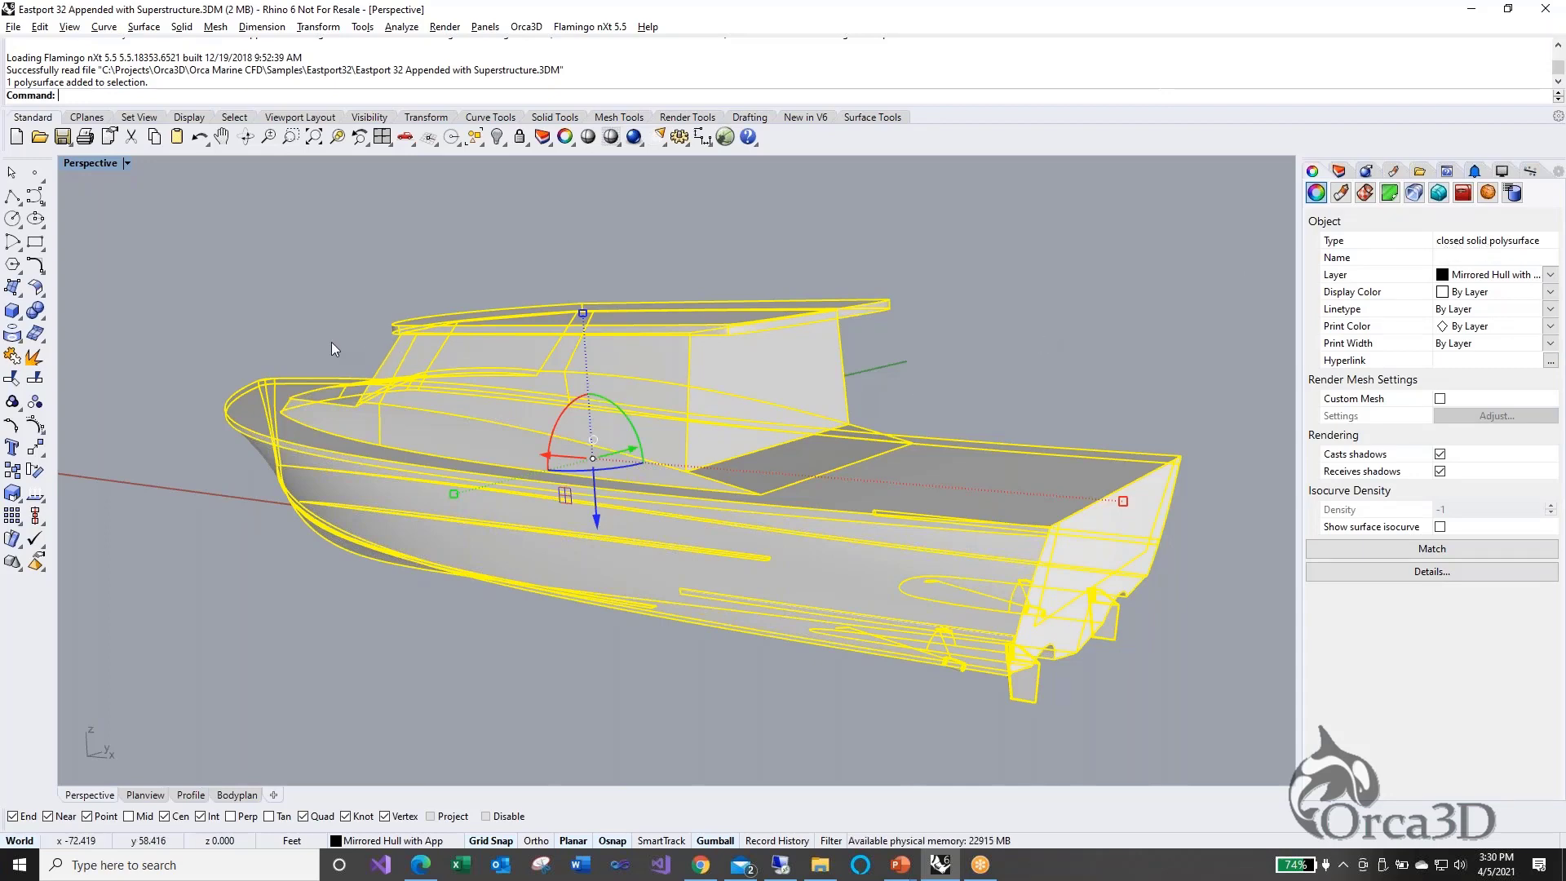
{"action": "right_click_drag", "start_coordinate": [332, 341], "coordinate": [375, 429]}
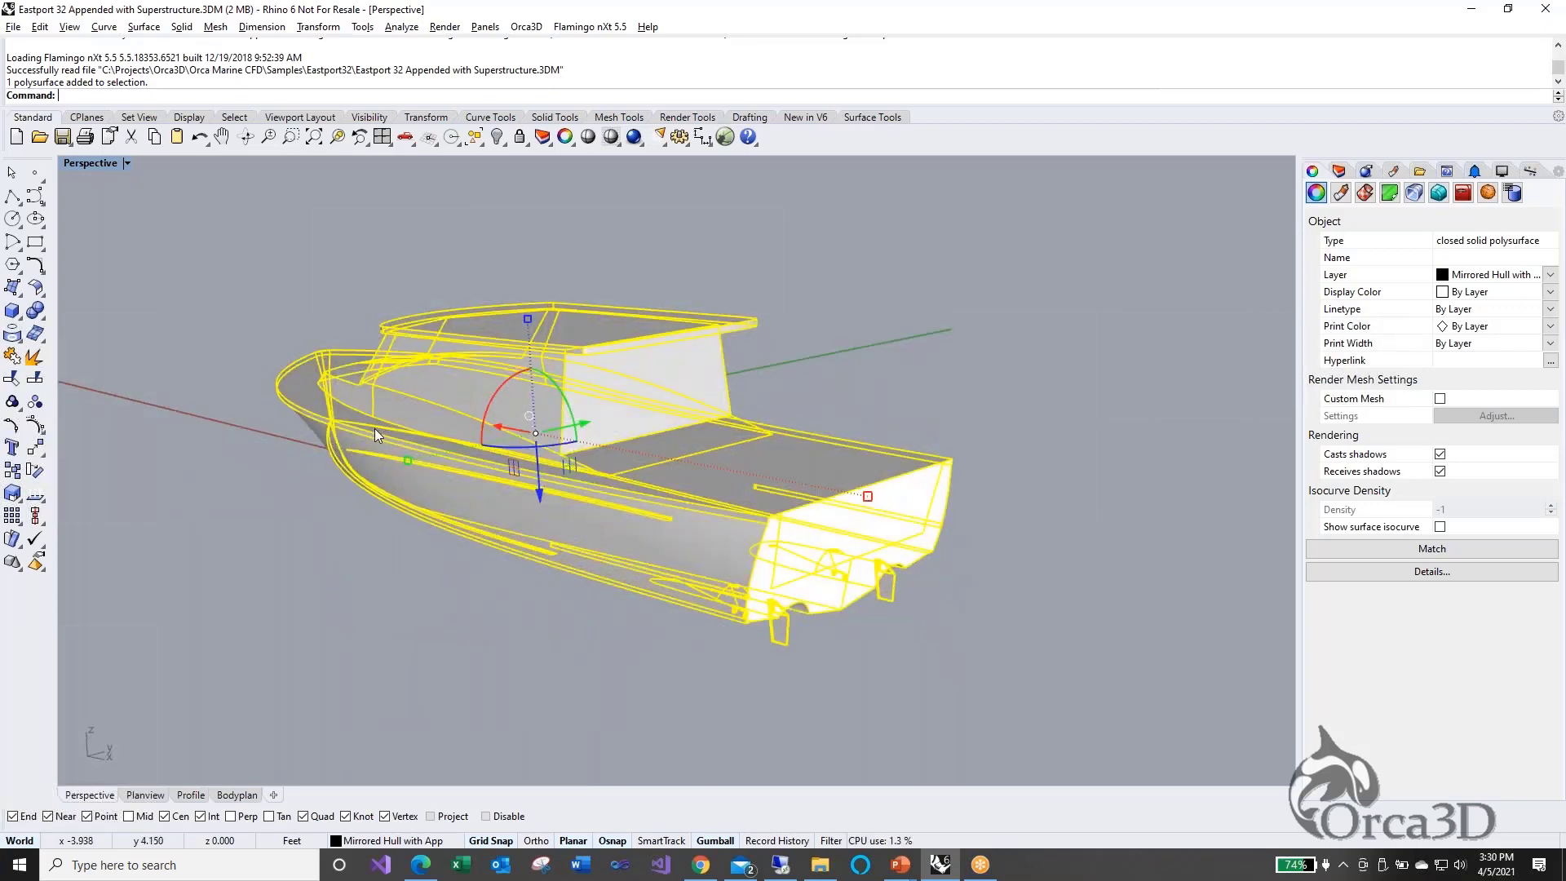
{"action": "left_click", "coordinate": [323, 581]}
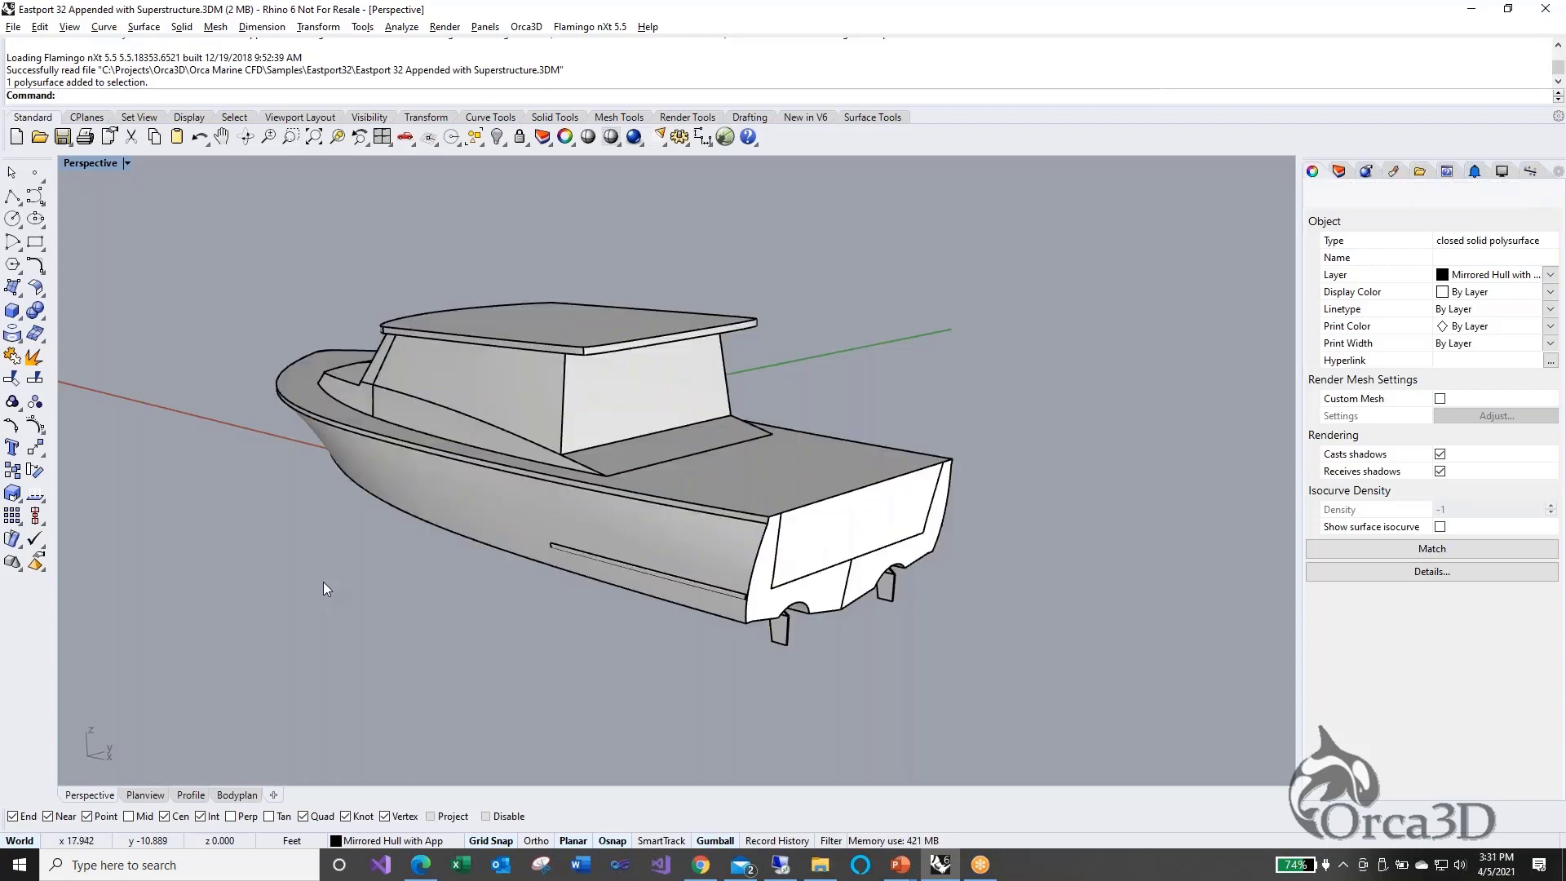
Look over the unselected boat from the stern quarter around to the bow
{"action": "mouse_move", "coordinate": [430, 608]}
{"action": "right_mouse_down"}
{"action": "mouse_move", "coordinate": [436, 573]}
{"action": "mouse_move", "coordinate": [380, 608]}
{"action": "mouse_move", "coordinate": [409, 600]}
{"action": "mouse_move", "coordinate": [417, 576]}
{"action": "mouse_move", "coordinate": [449, 625]}
{"action": "right_mouse_up"}
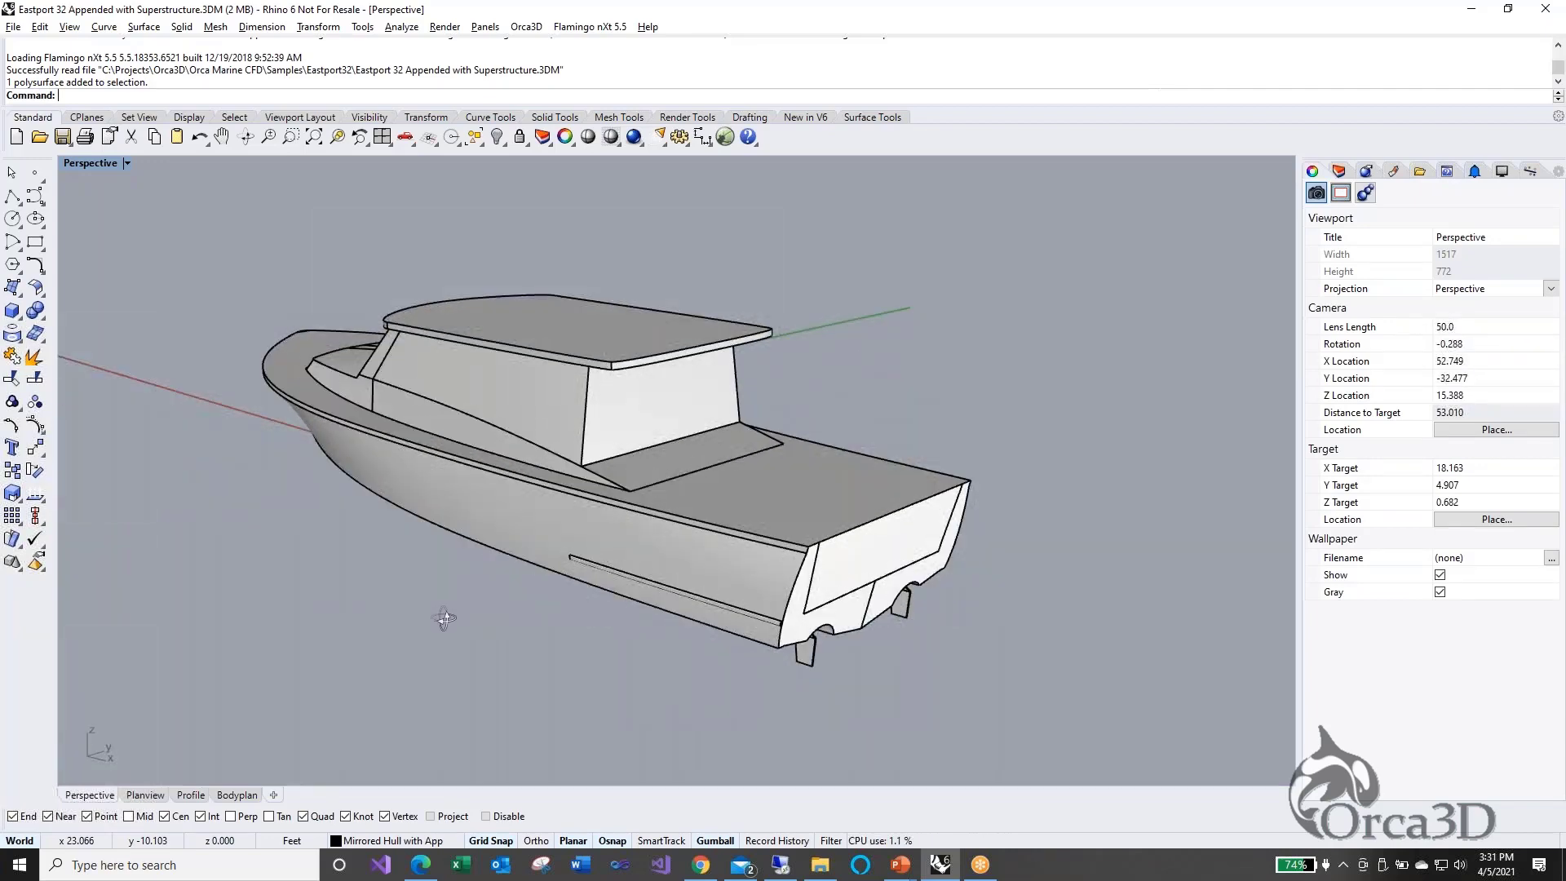
{"action": "right_click_drag", "start_coordinate": [786, 670], "coordinate": [741, 665]}
{"action": "mouse_move", "coordinate": [855, 660]}
{"action": "right_mouse_down"}
{"action": "mouse_move", "coordinate": [808, 665]}
{"action": "mouse_move", "coordinate": [844, 642]}
{"action": "right_mouse_up"}
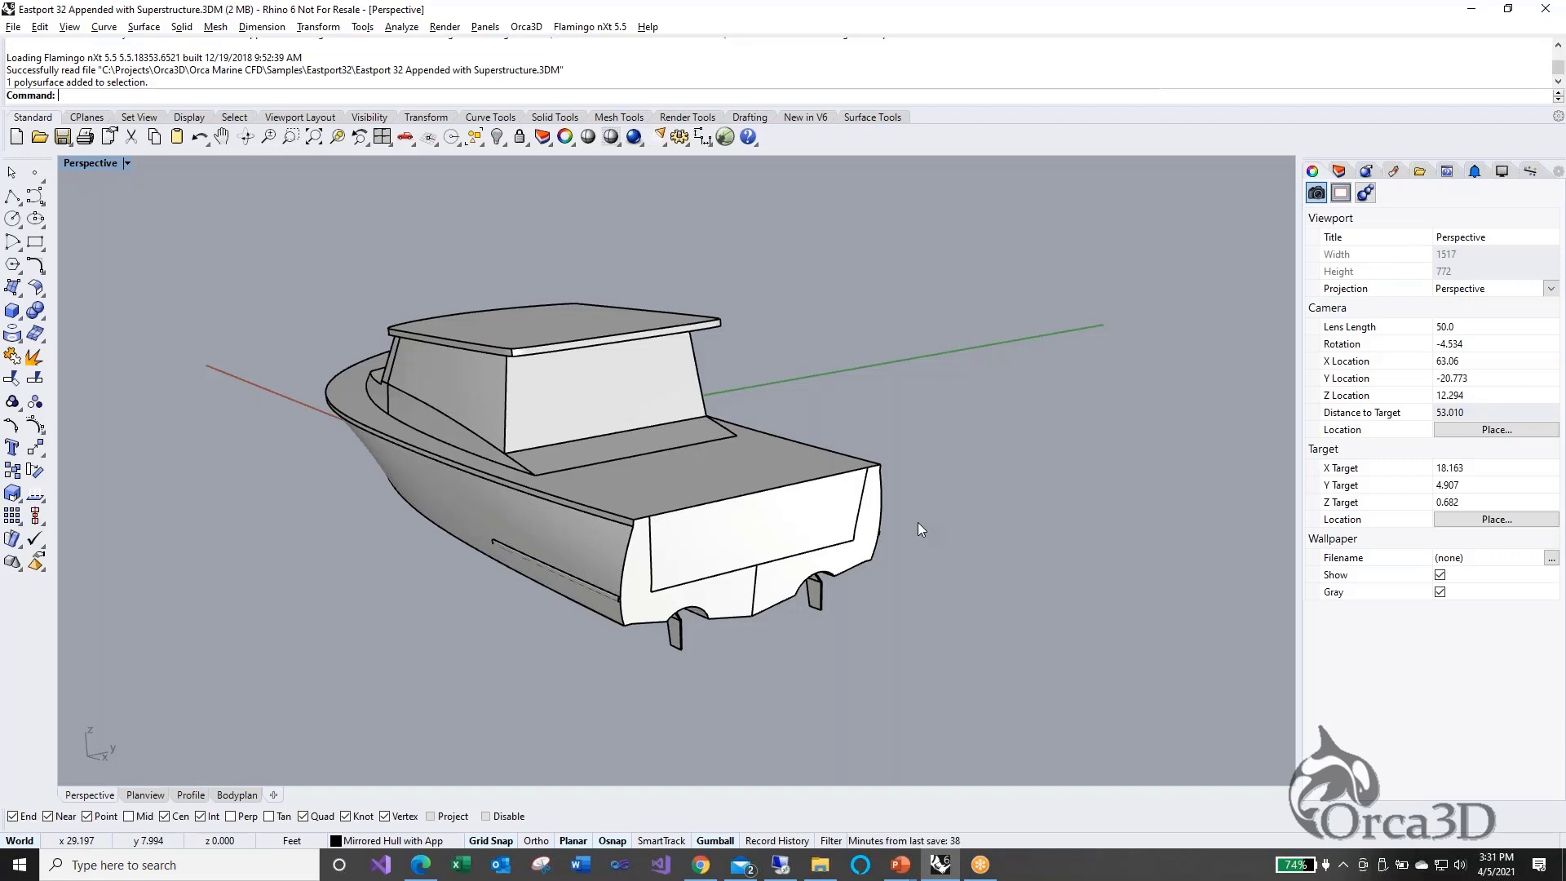
{"action": "right_click_drag", "start_coordinate": [914, 522], "coordinate": [945, 527]}
{"action": "scroll", "coordinate": [569, 494], "scroll_direction": "up", "scroll_amount": 2}
{"action": "right_click_drag", "start_coordinate": [568, 498], "coordinate": [663, 495]}
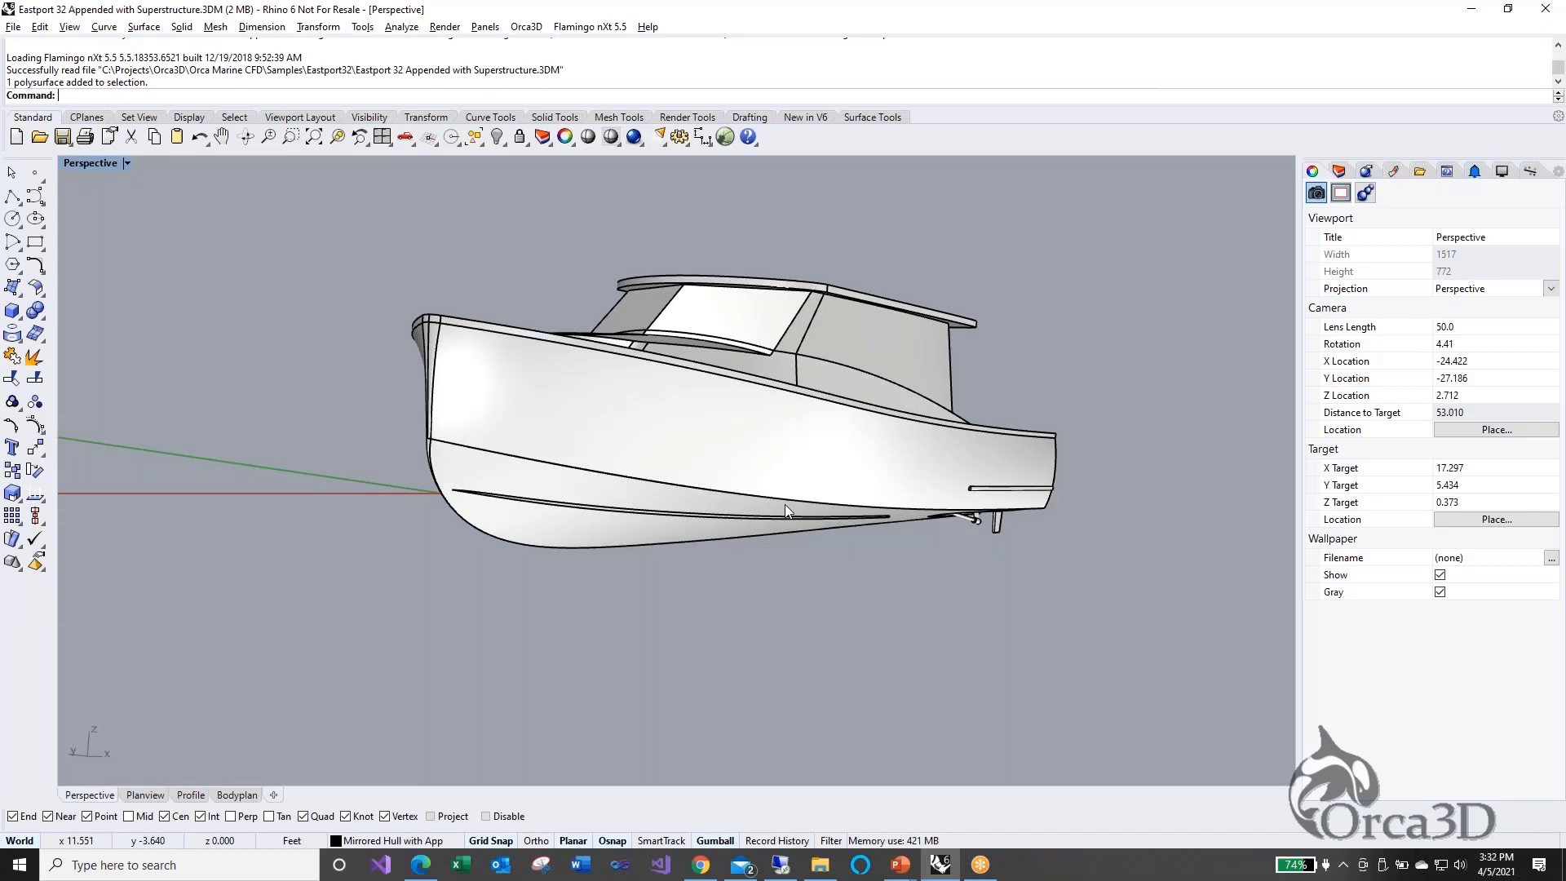
Review the forward and up axis options and the hydrostatics settings in the Orca3D document properties, leaving them unchanged
{"action": "left_click", "coordinate": [528, 30]}
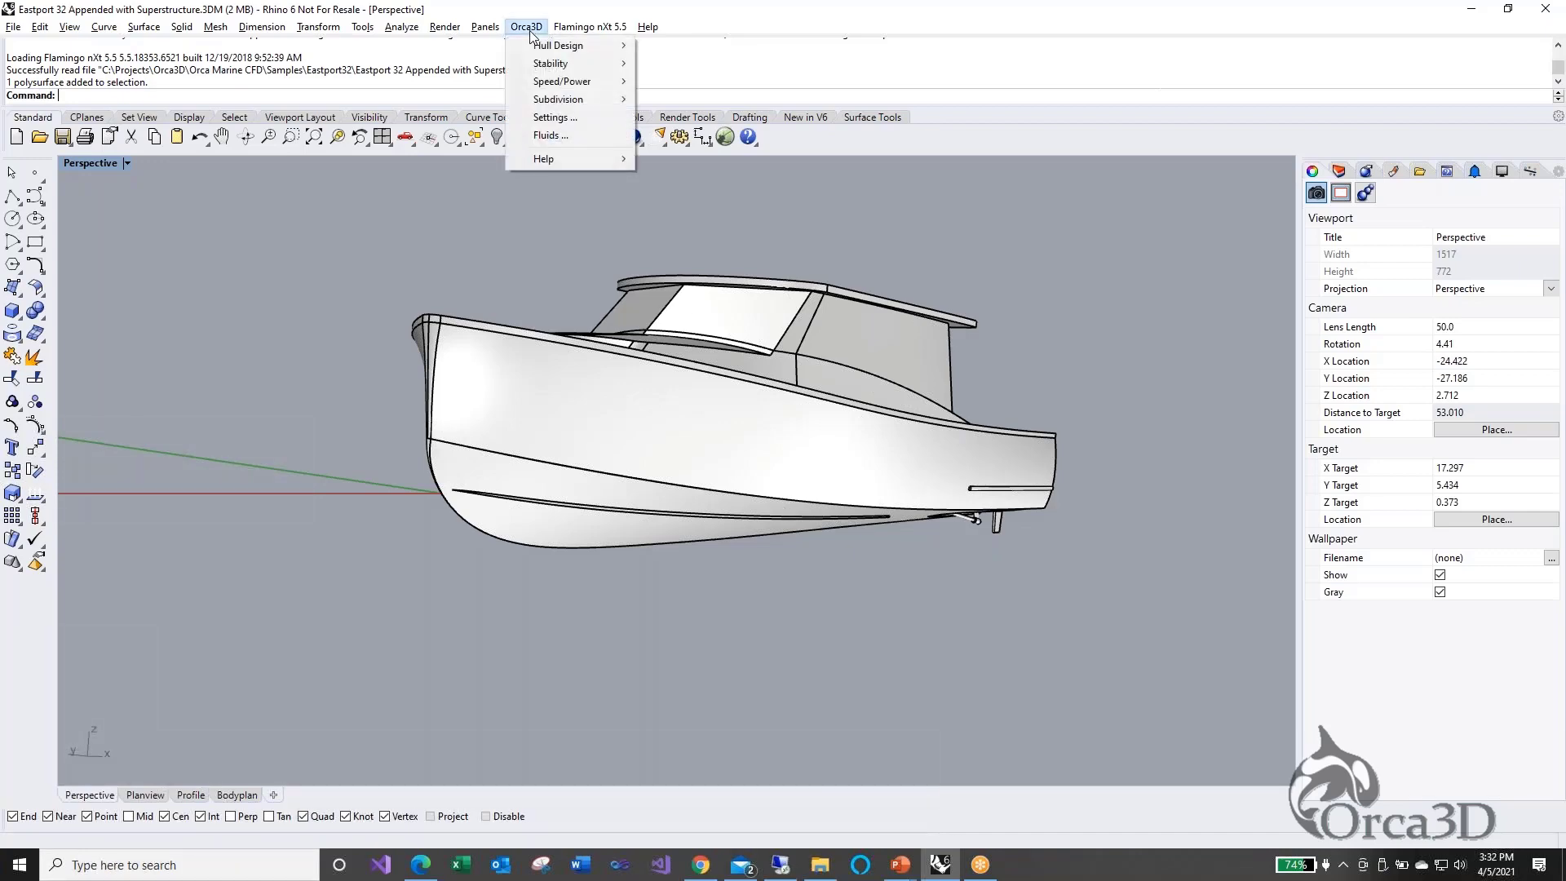
{"action": "left_click", "coordinate": [553, 124]}
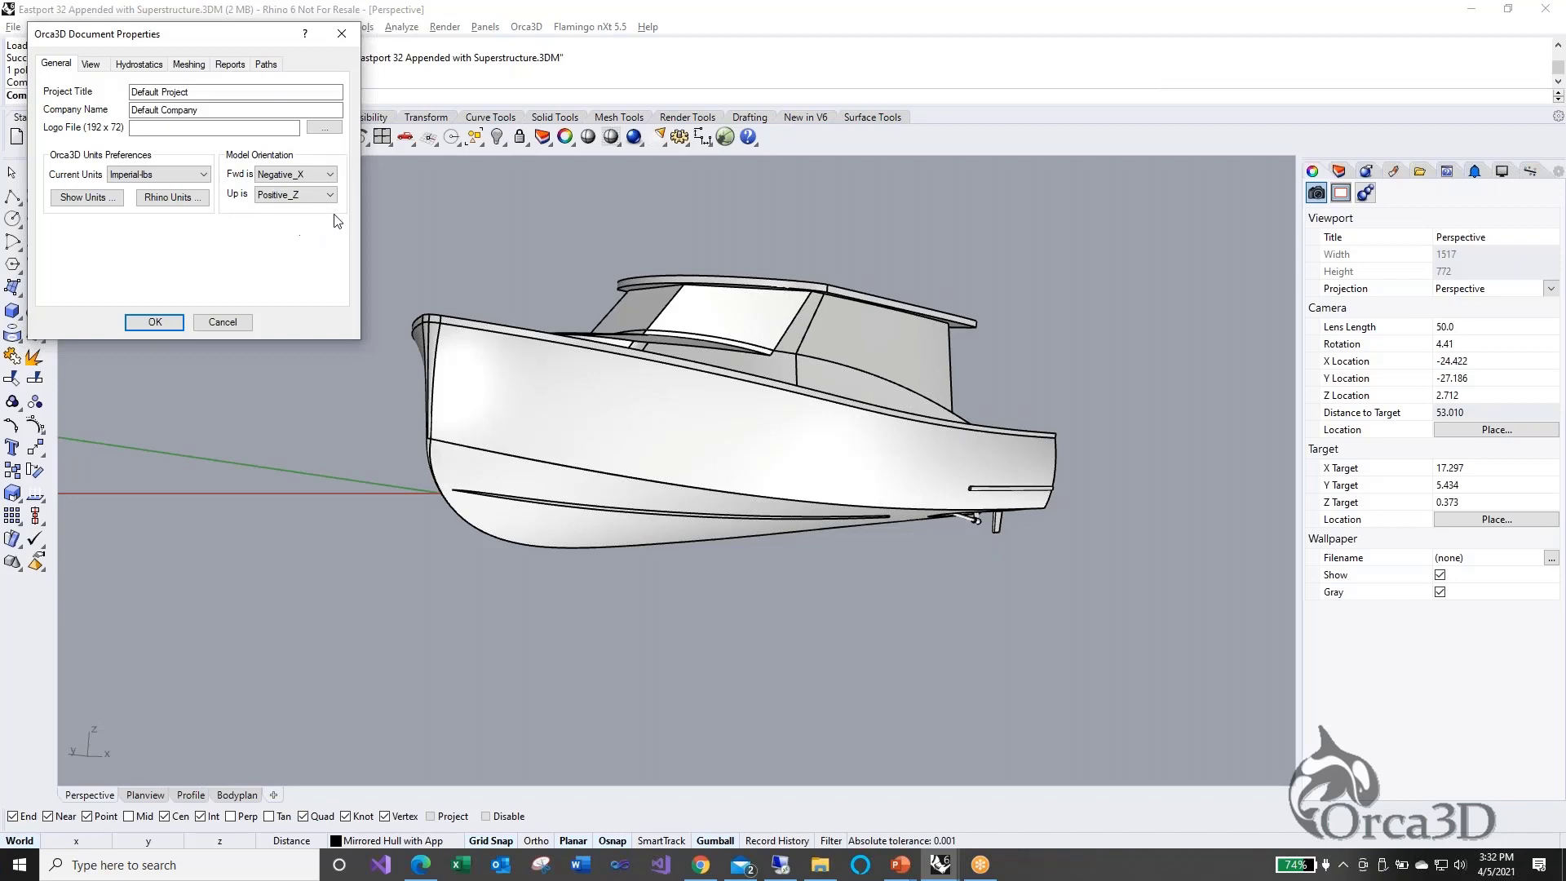
{"action": "left_click", "coordinate": [295, 173]}
{"action": "left_click", "coordinate": [299, 175]}
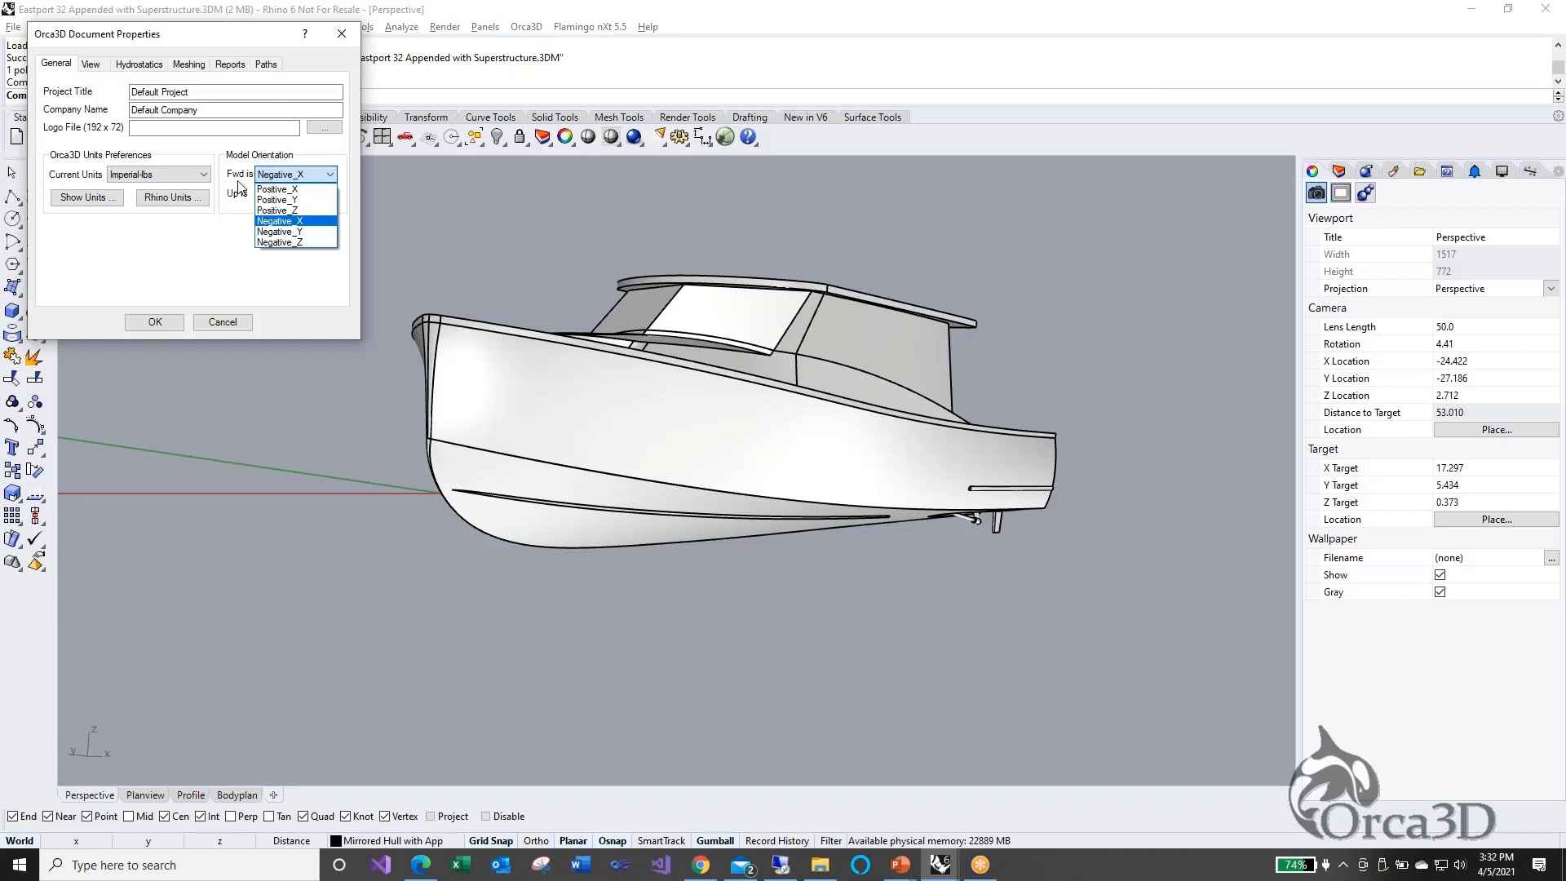
{"action": "left_click", "coordinate": [277, 195]}
{"action": "left_click", "coordinate": [278, 196]}
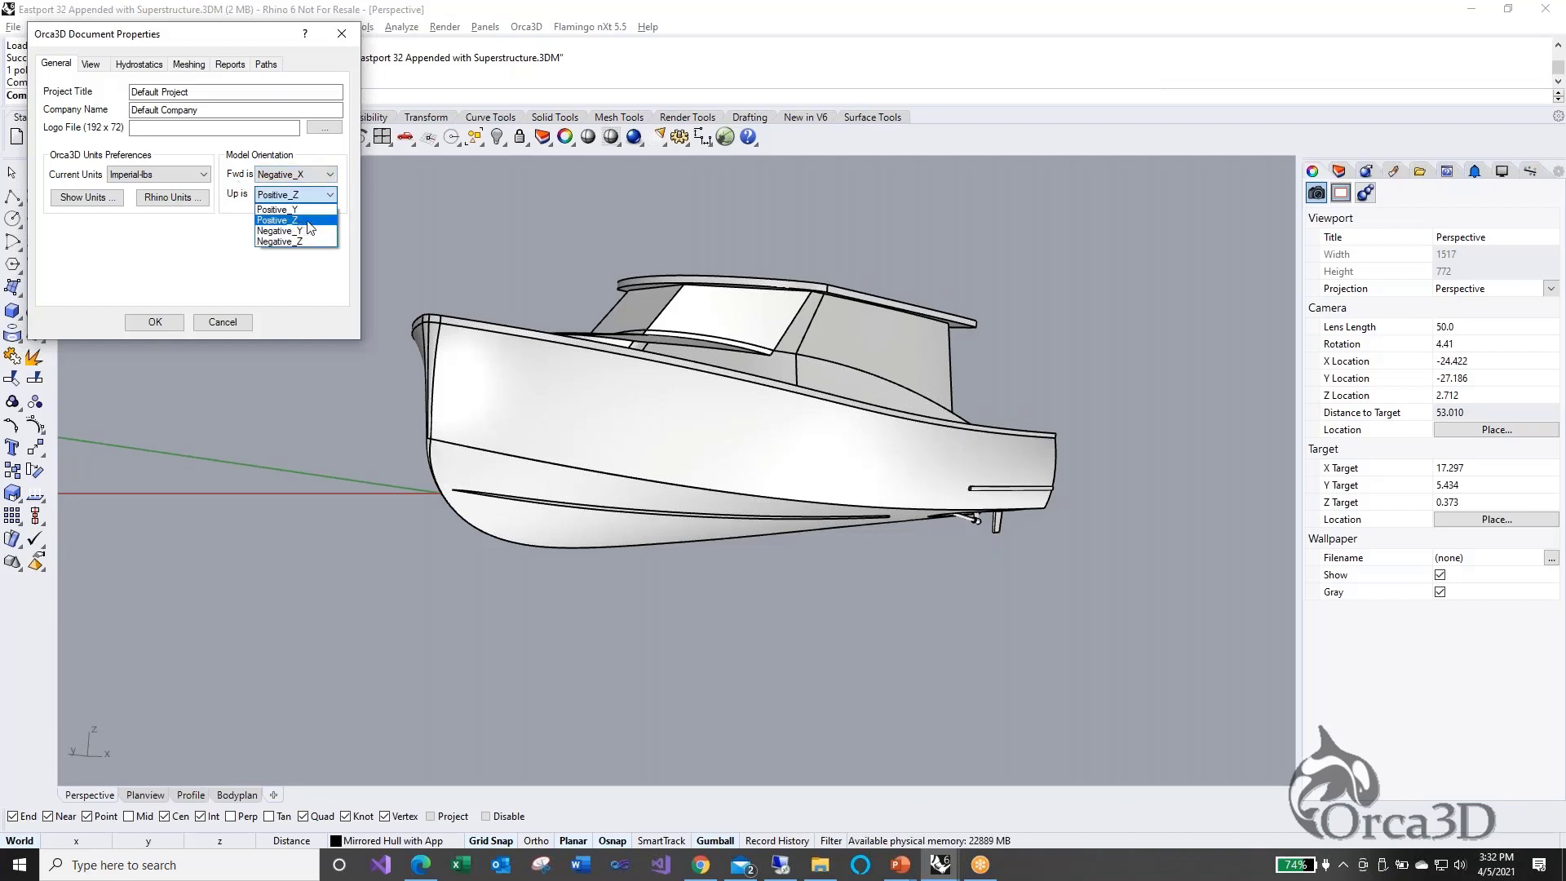
{"action": "left_click", "coordinate": [236, 249]}
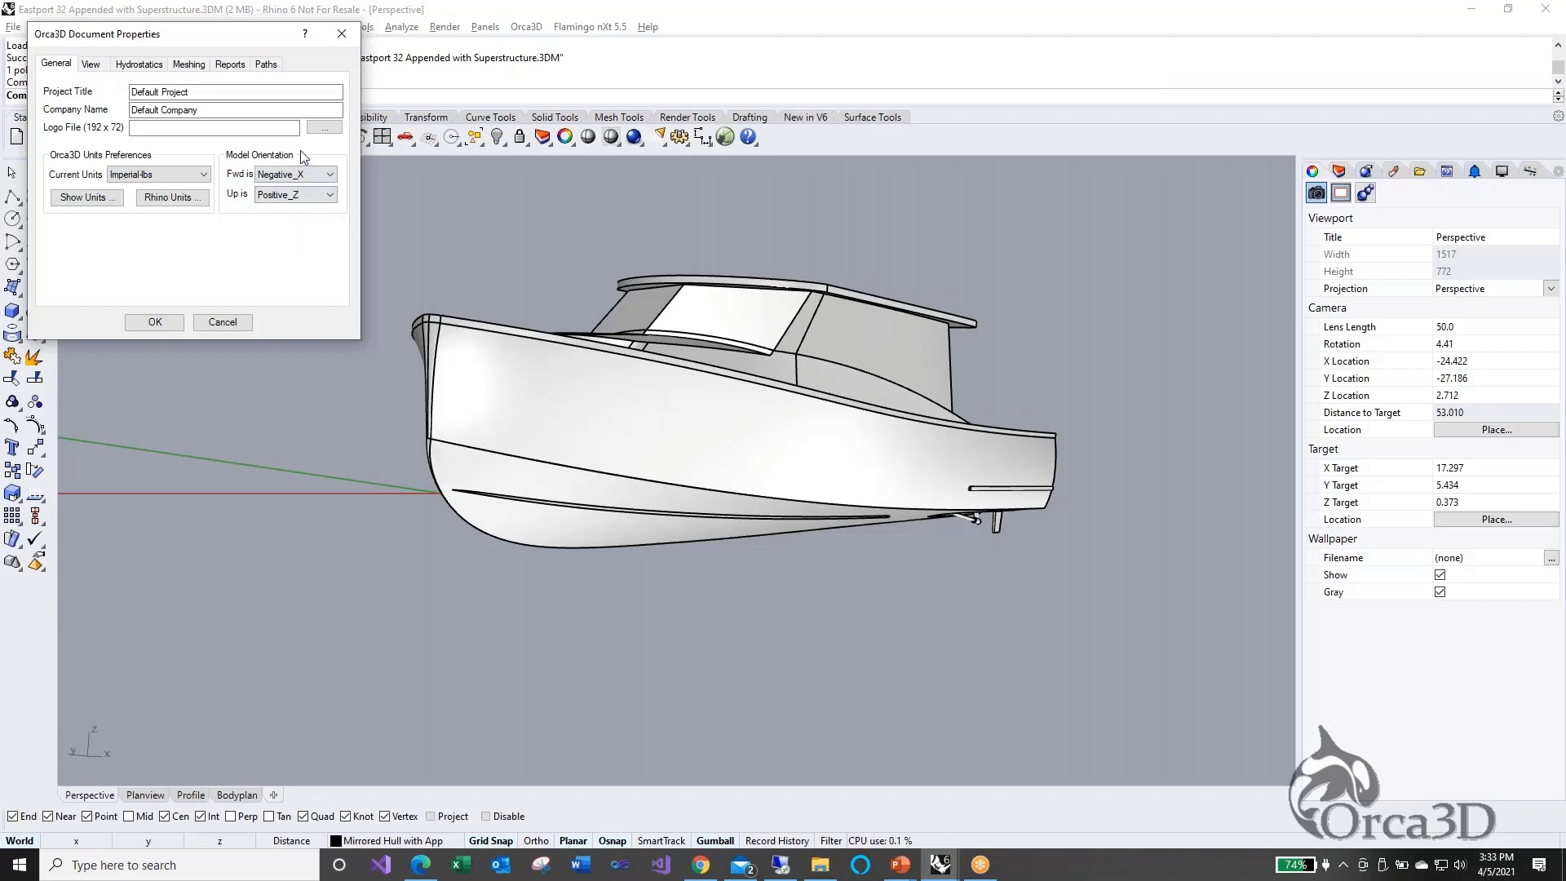
{"action": "left_click", "coordinate": [144, 65]}
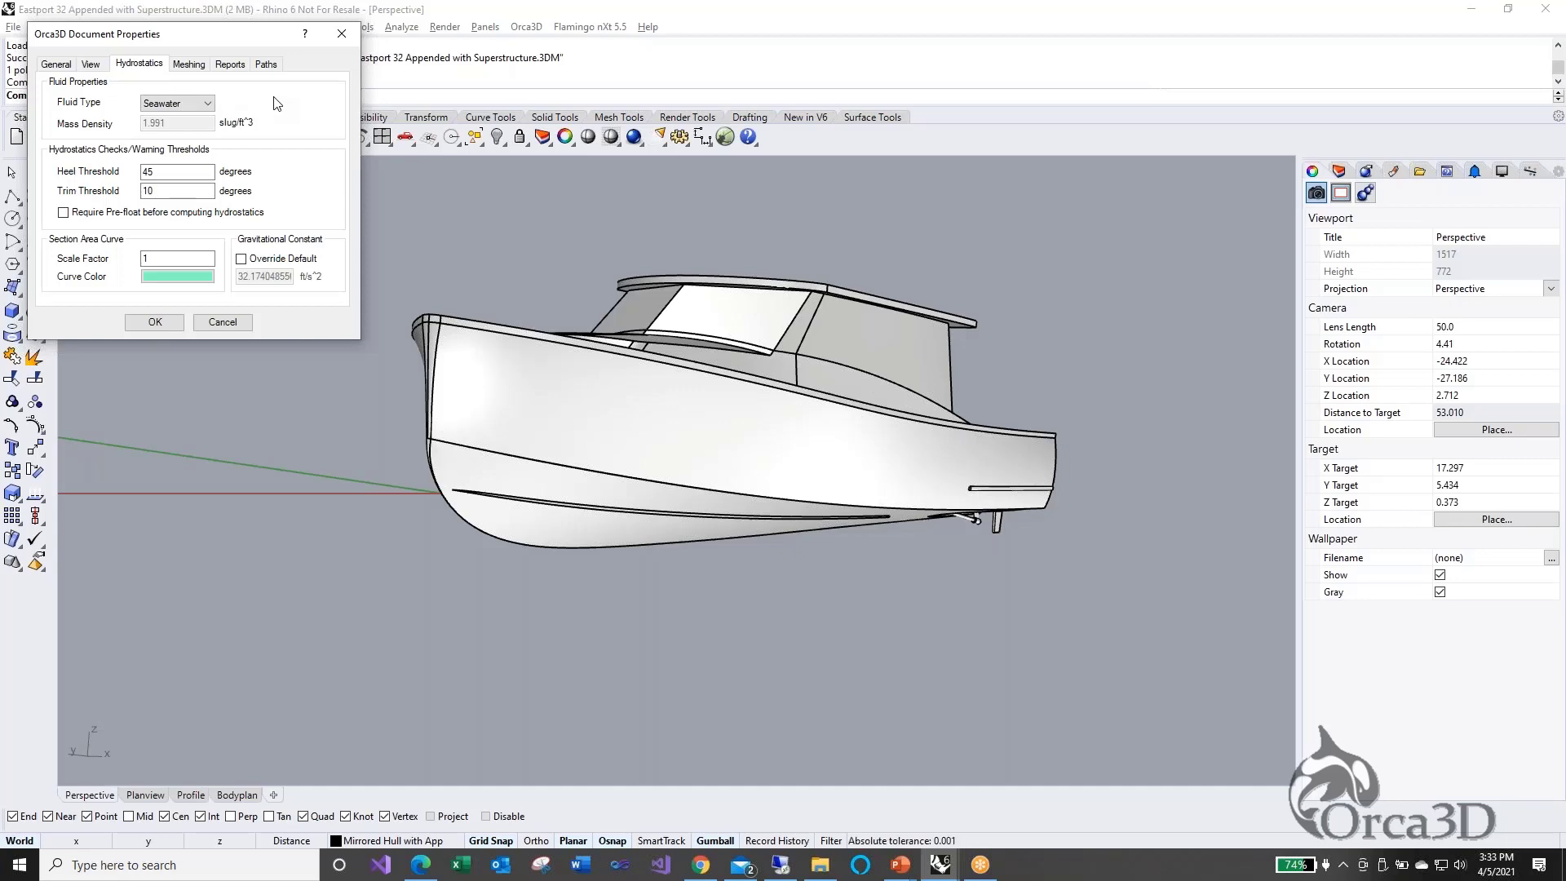
{"action": "left_click", "coordinate": [56, 64]}
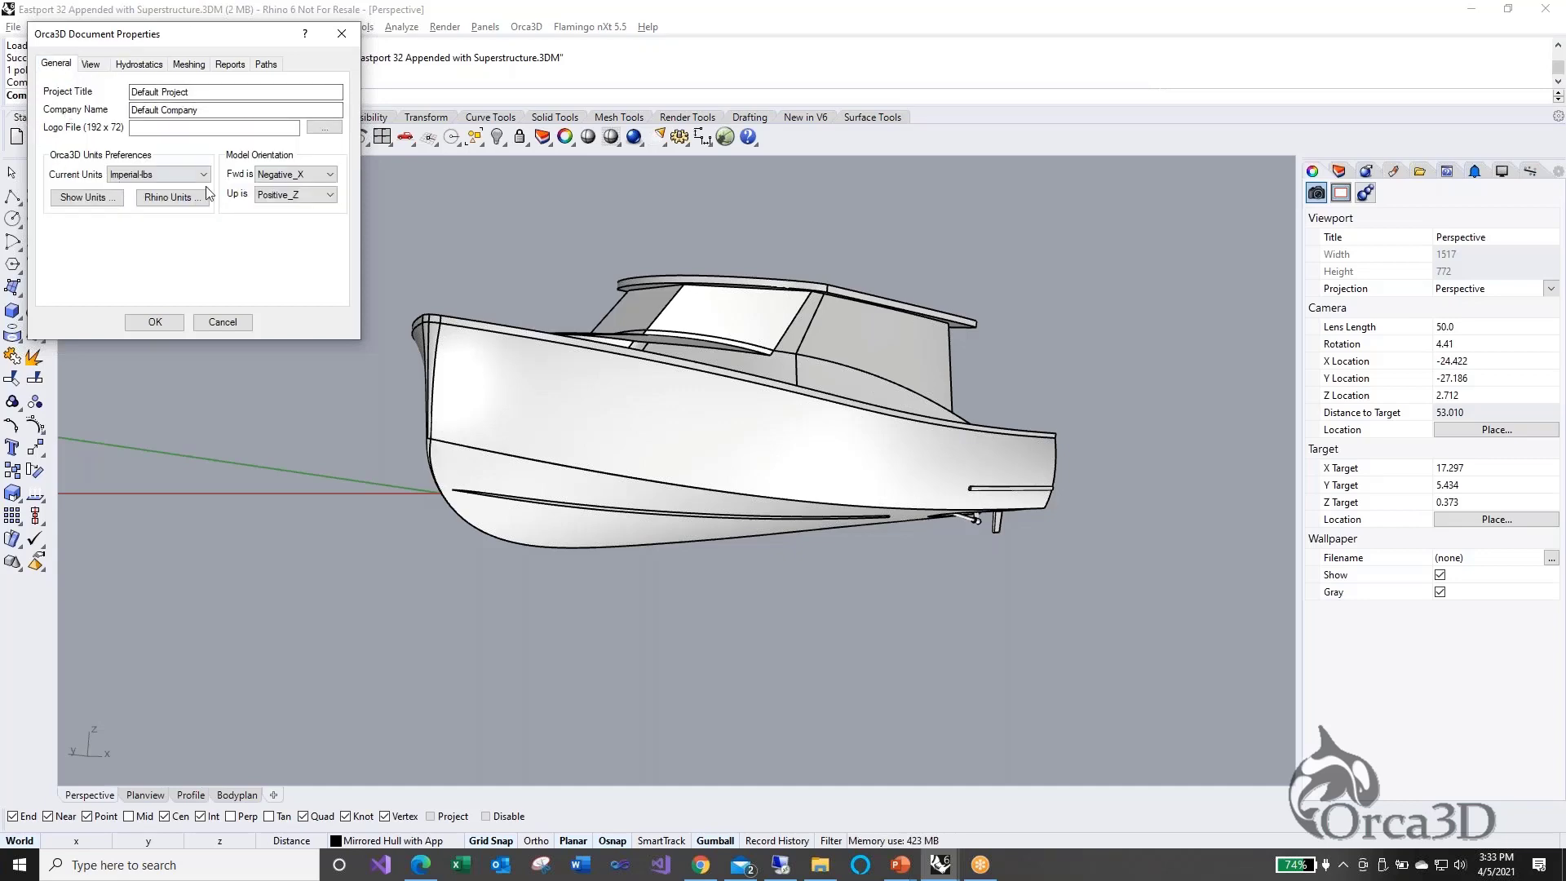
{"action": "left_click", "coordinate": [228, 320]}
Start an Orca3D Marine CFD analysis with the complete boat polysurface as the geometry to analyze
{"action": "left_click", "coordinate": [526, 27]}
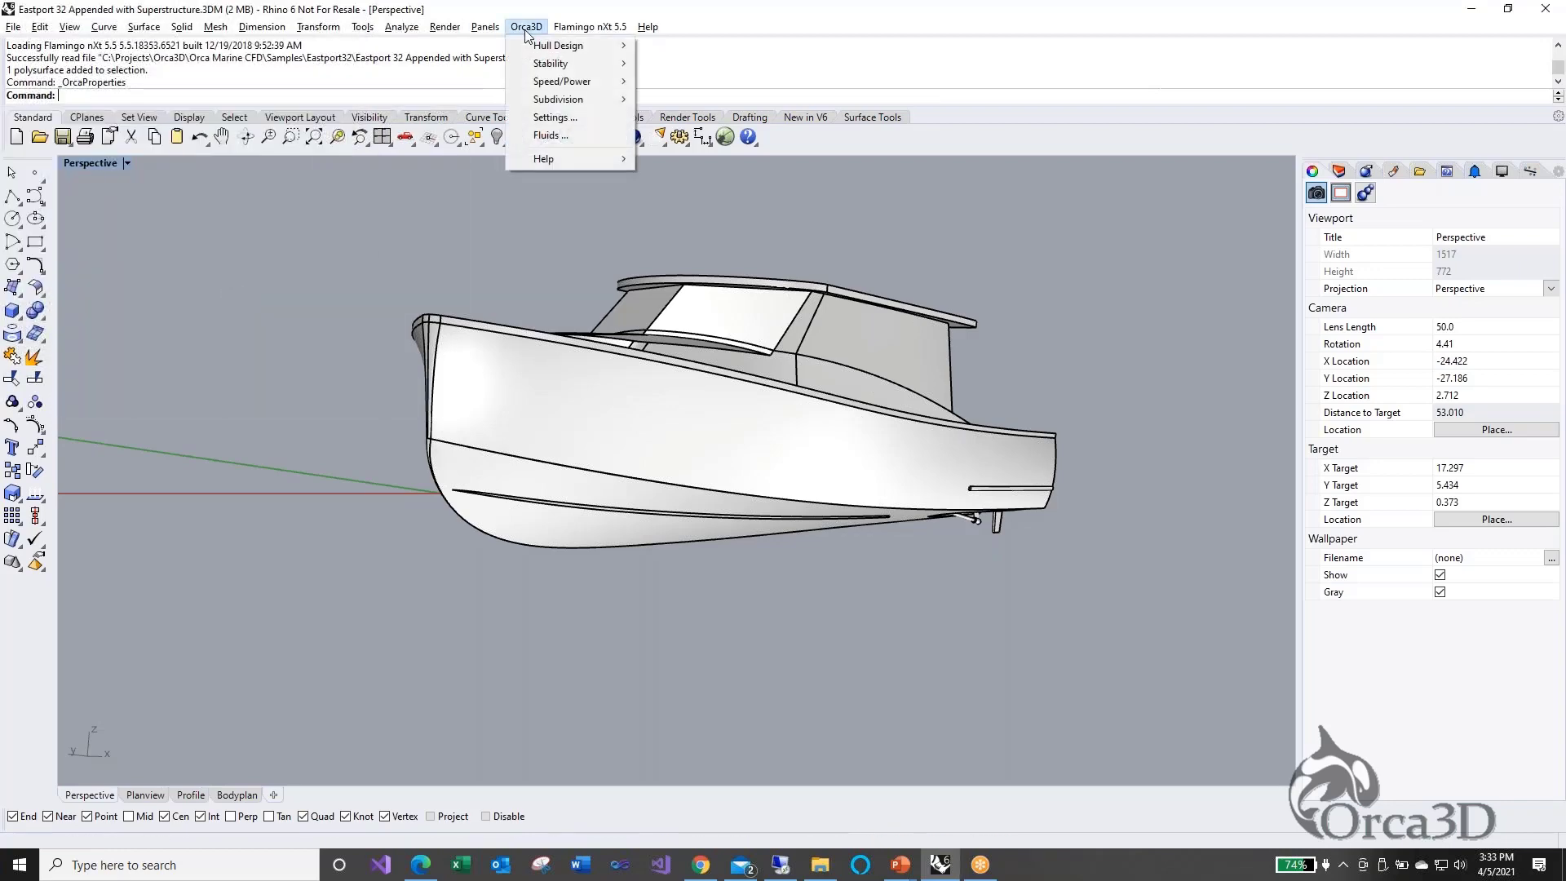
{"action": "mouse_move", "coordinate": [546, 85]}
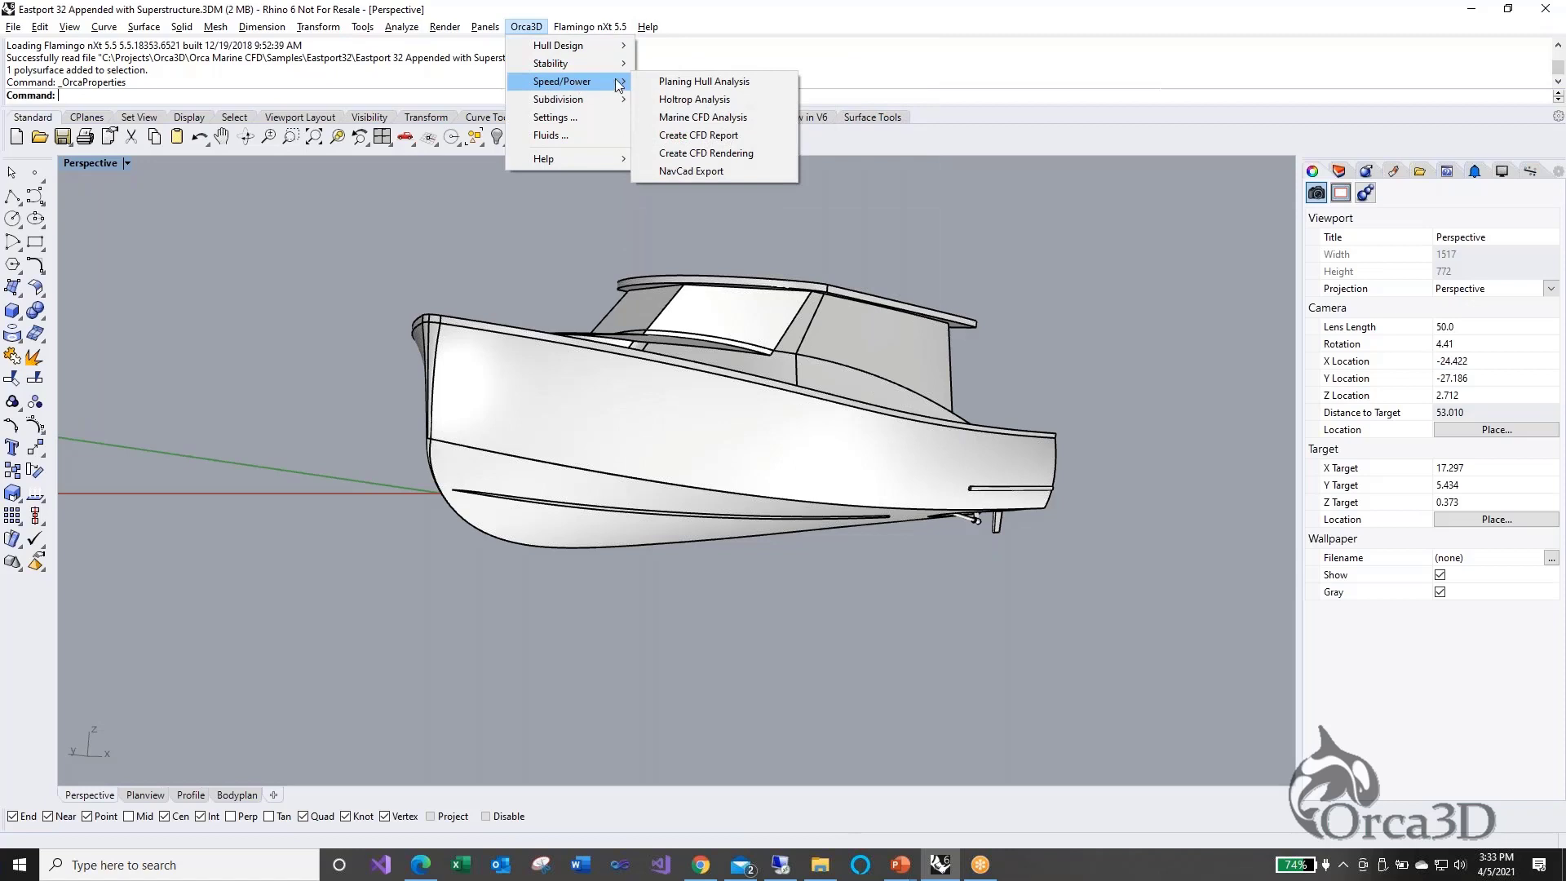
{"action": "left_click", "coordinate": [781, 120]}
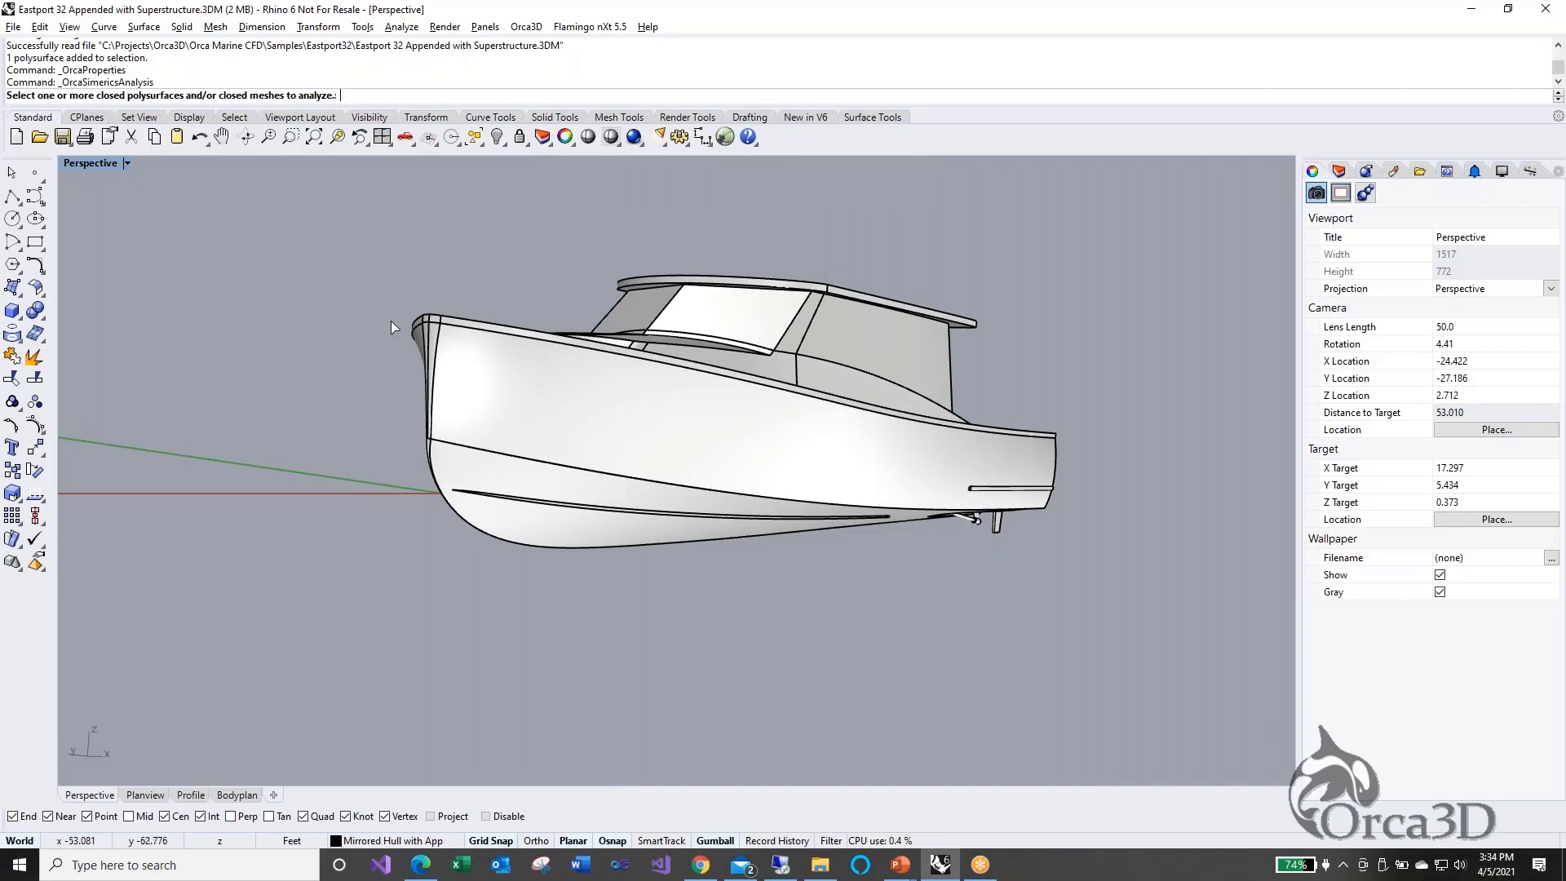
{"action": "left_click", "coordinate": [463, 363]}
{"action": "right_click_drag", "start_coordinate": [463, 366], "coordinate": [414, 365]}
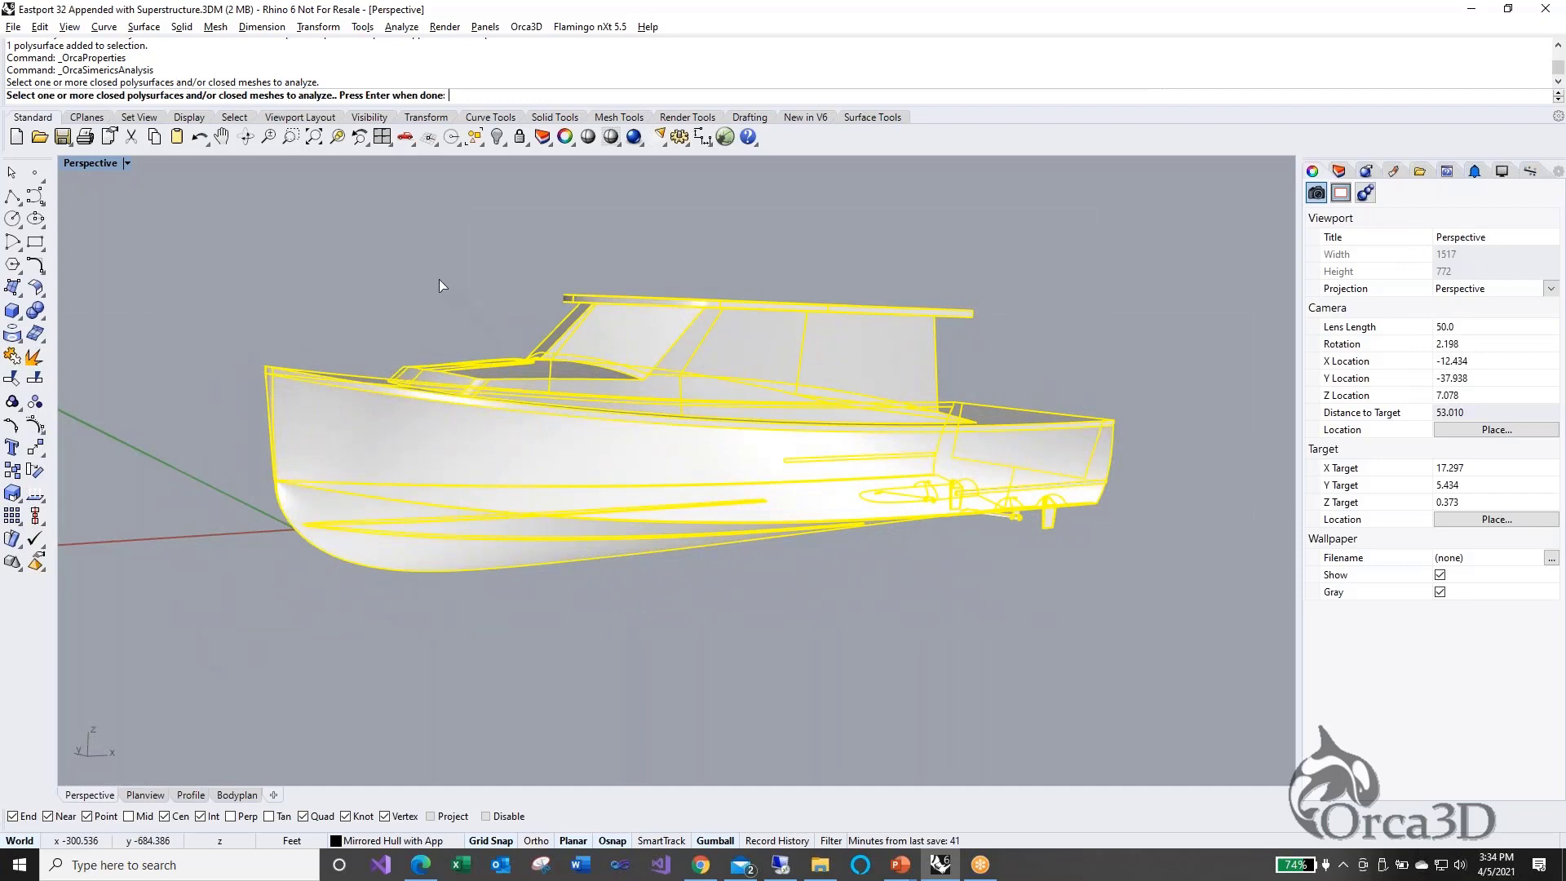
{"action": "key", "text": "Return"}
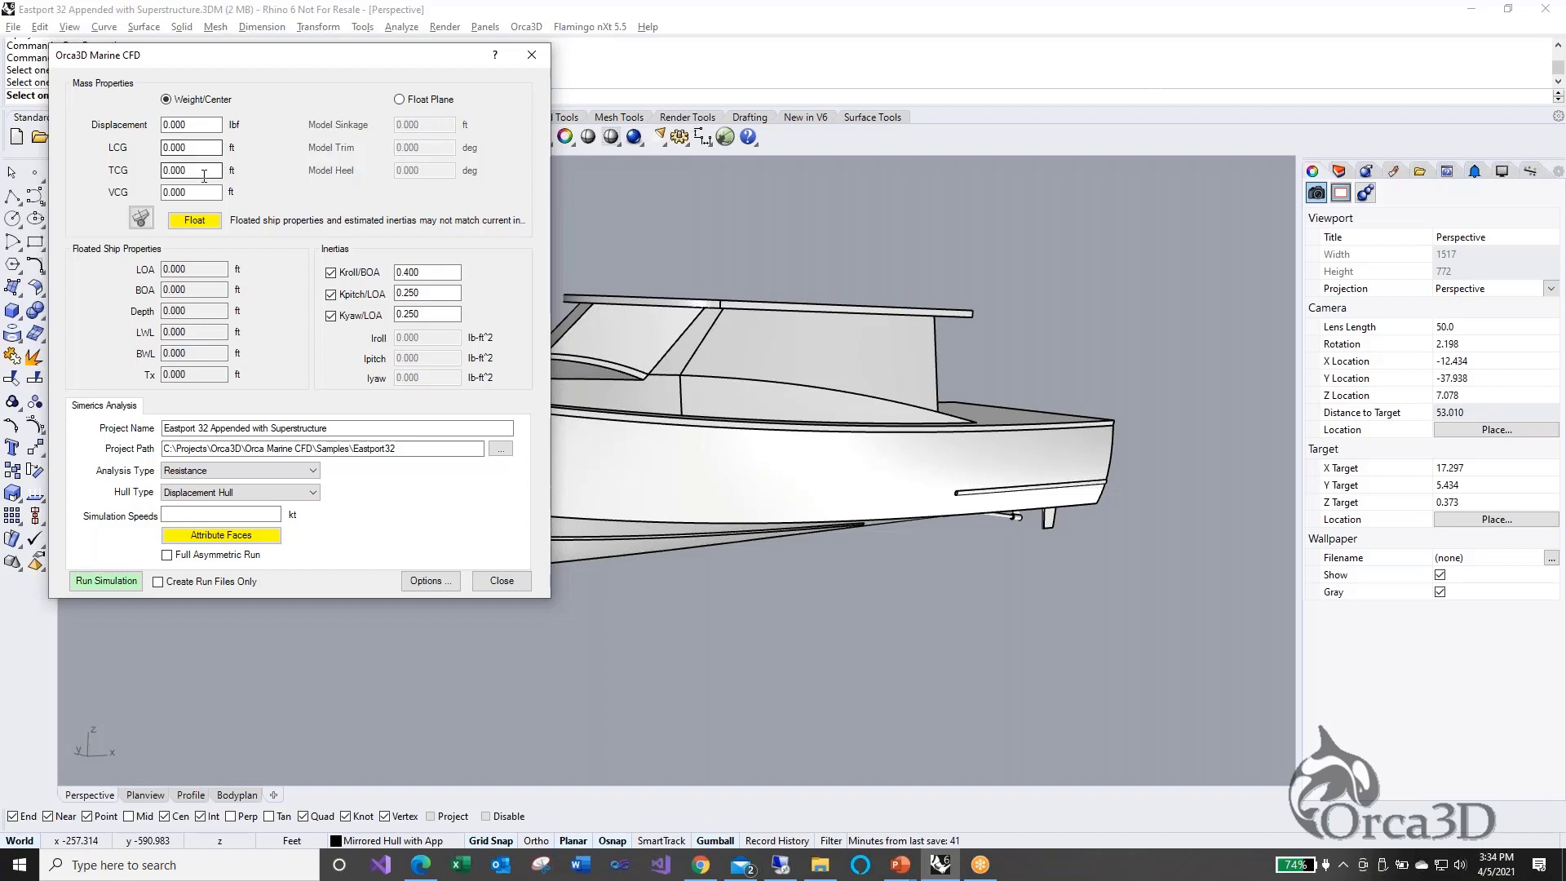
Define the mass properties by weight and center with displacement 10000 lbf, LCG 17.8 ft and VCG 3.35 ft, and float the model
{"action": "left_click", "coordinate": [441, 105]}
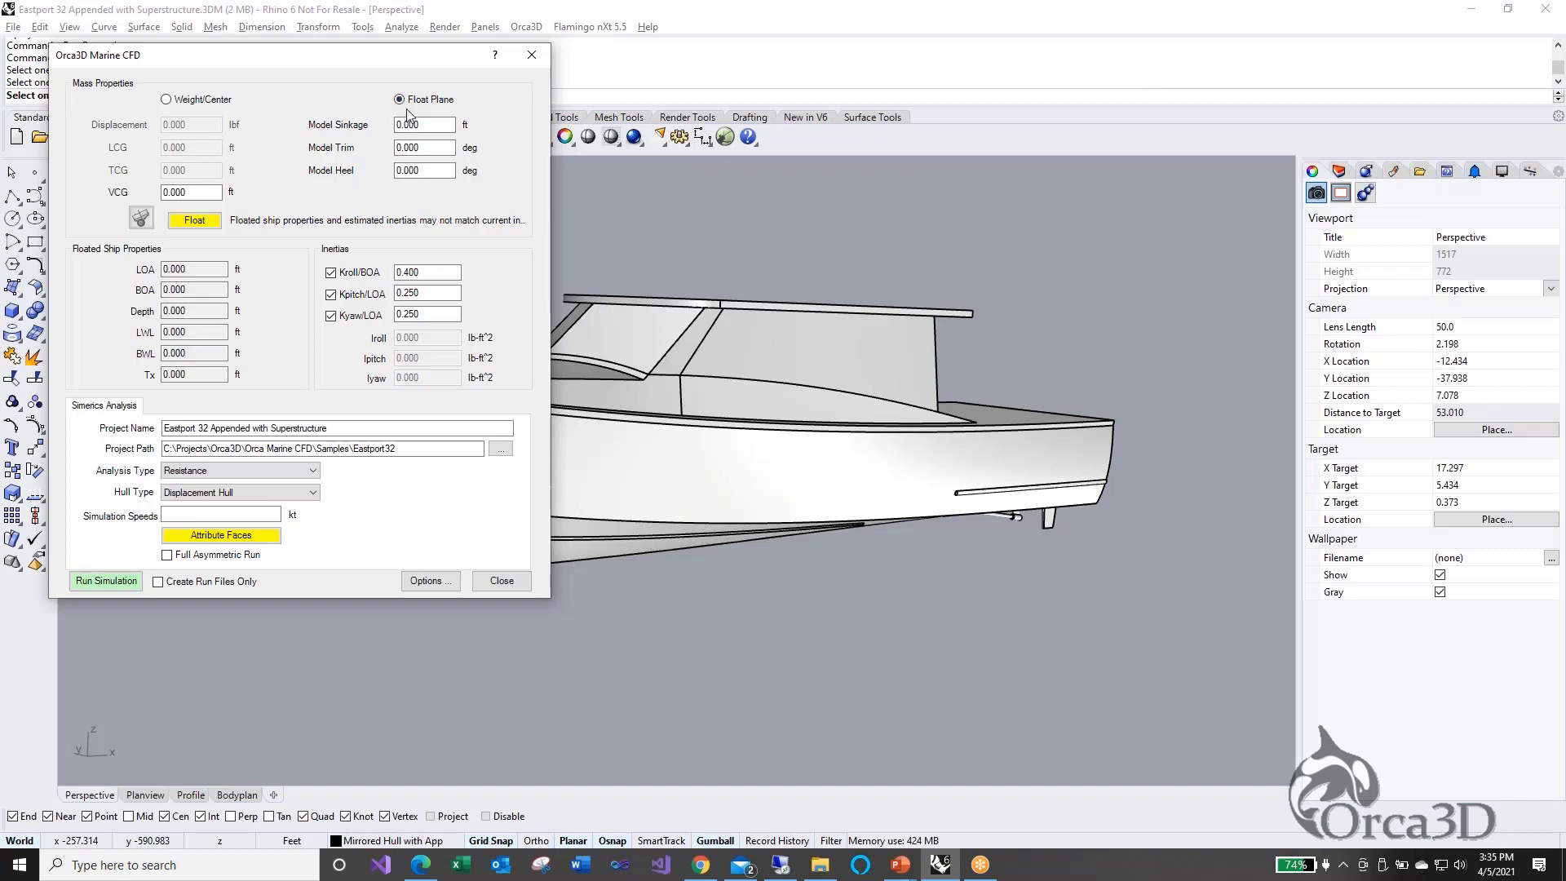
{"action": "left_click", "coordinate": [223, 103]}
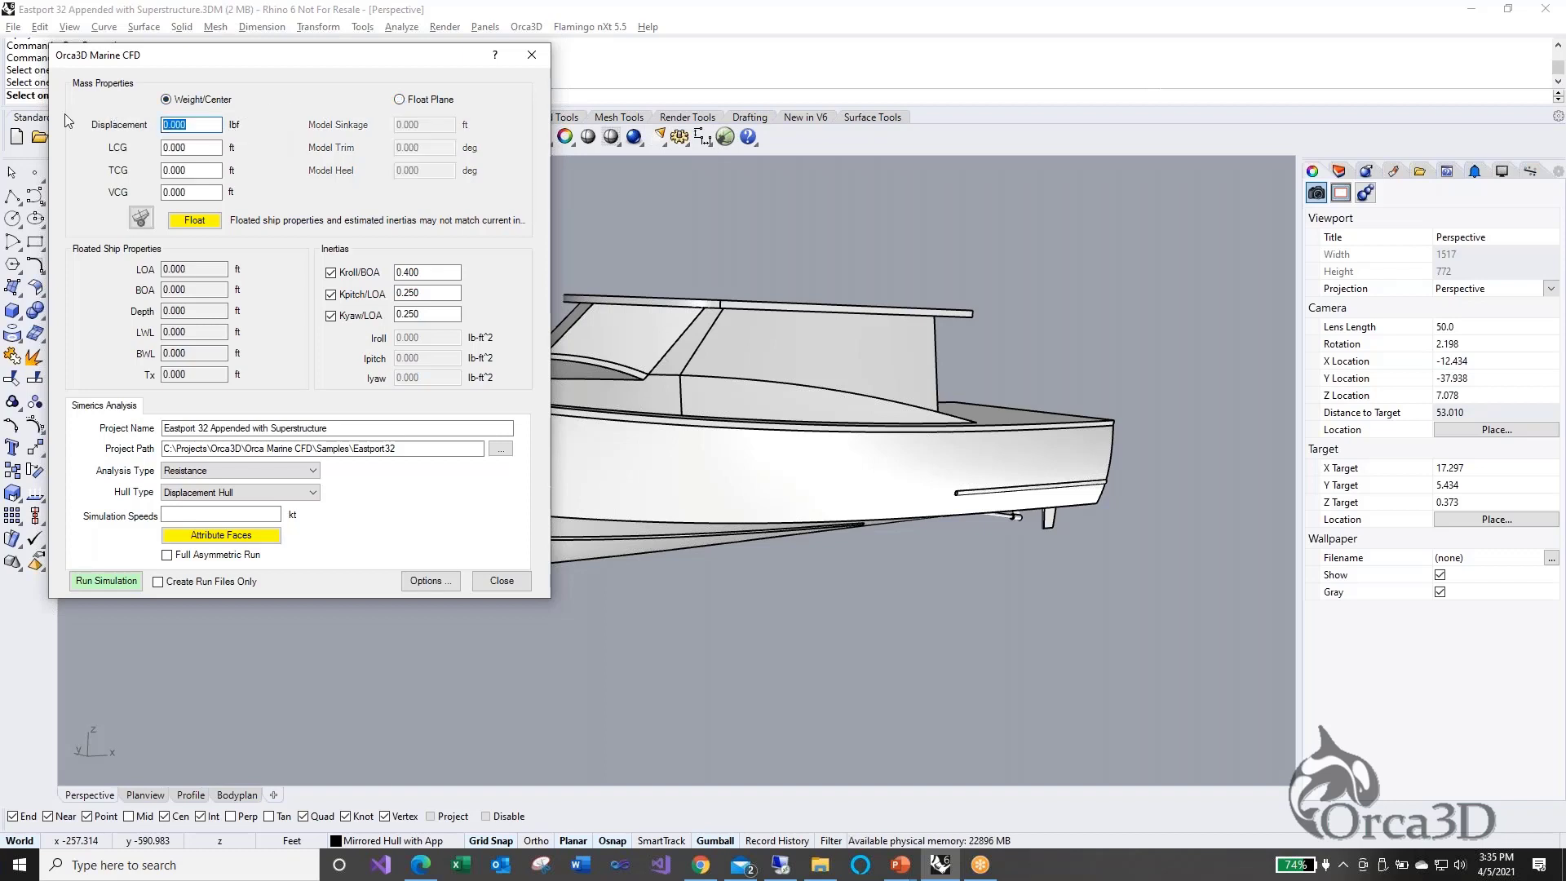
{"action": "type", "text": "10000"}
{"action": "key", "text": "Tab"}
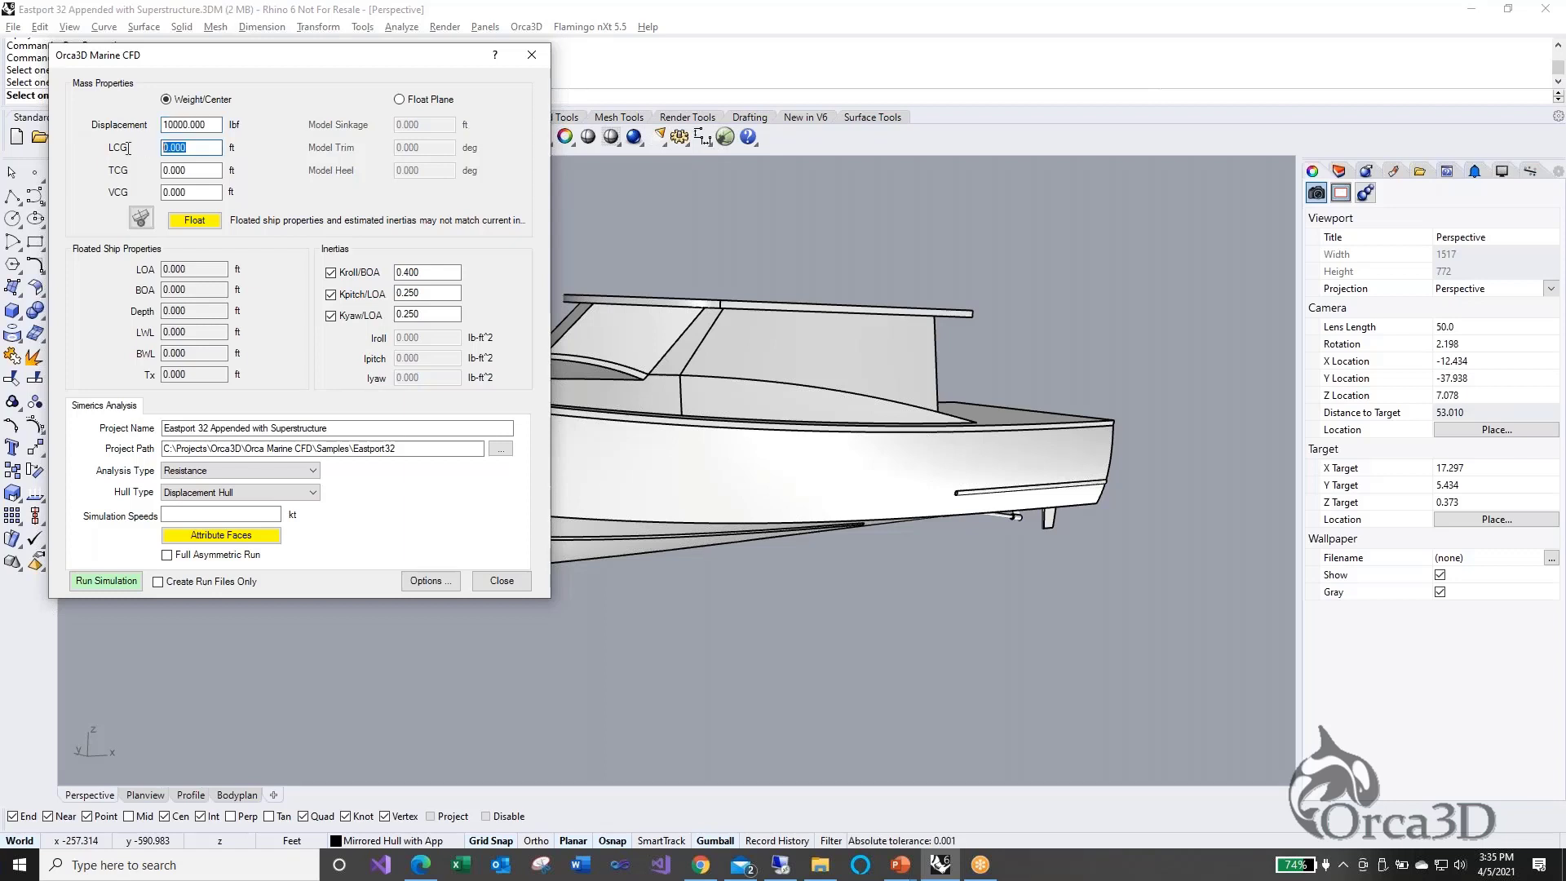
{"action": "type", "text": "17.8"}
{"action": "left_click", "coordinate": [194, 193]}
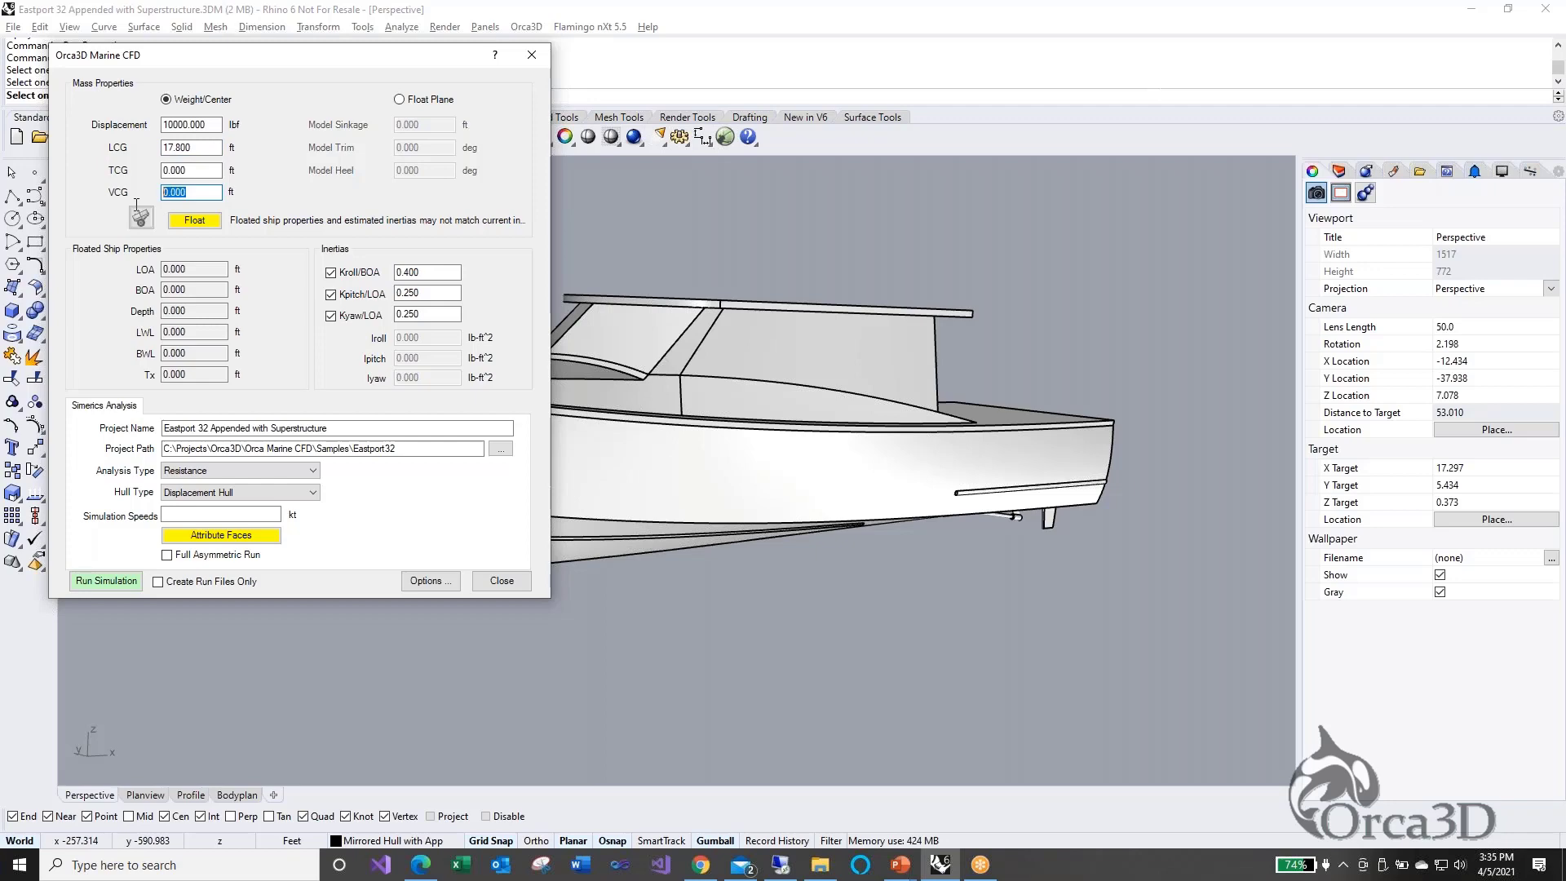
{"action": "type", "text": "3.35"}
{"action": "left_click", "coordinate": [188, 219]}
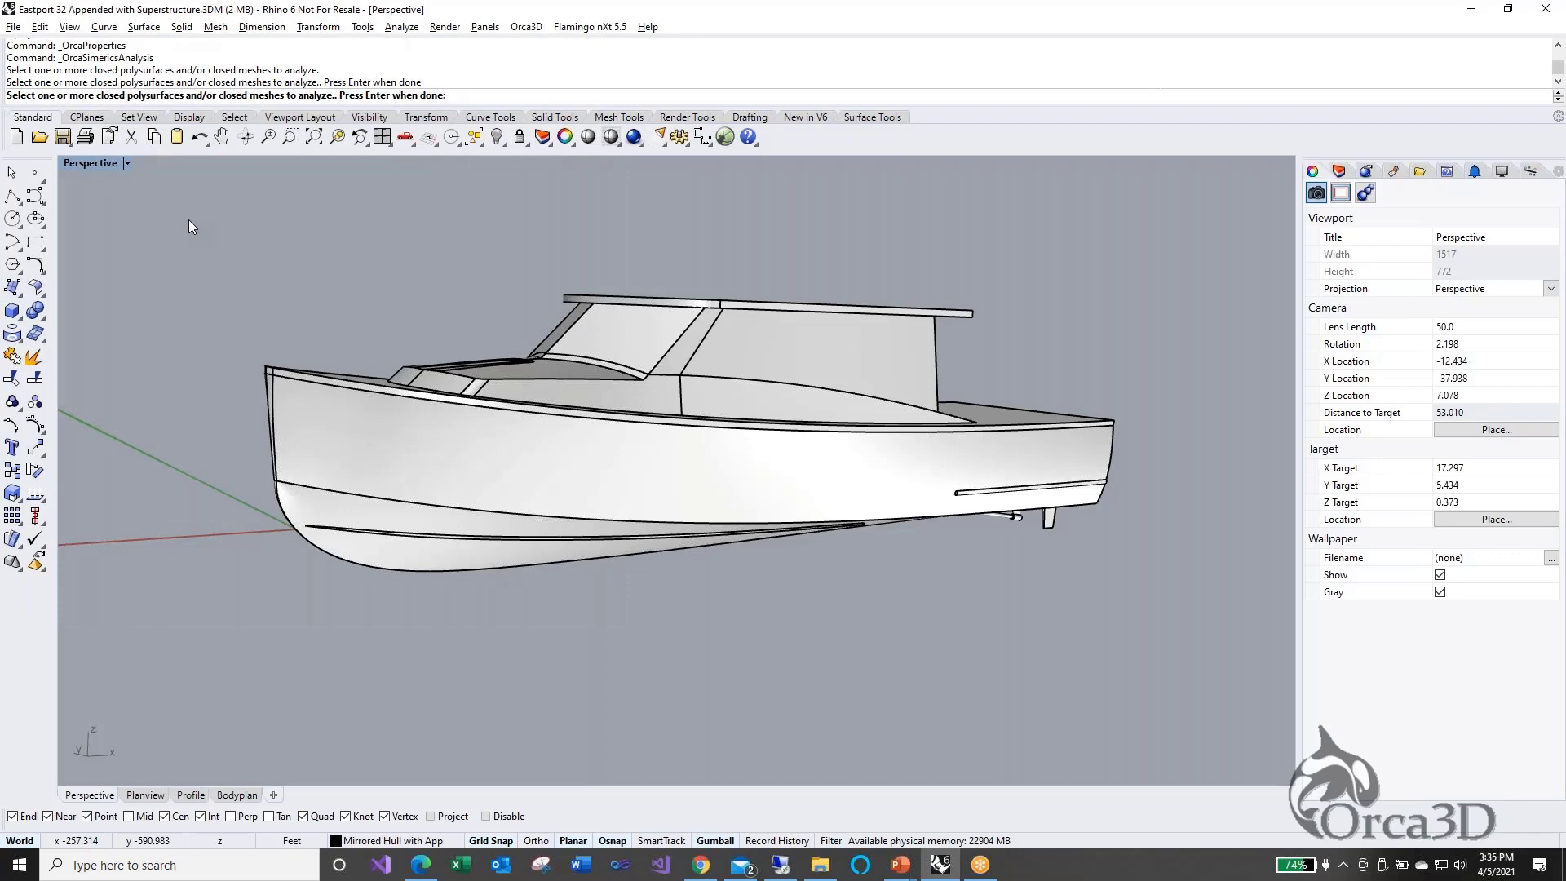
Confirm the boat geometry and append a subfolder with a person's first name to the project path ending in Samples\Eastport32
{"action": "key", "text": "Return"}
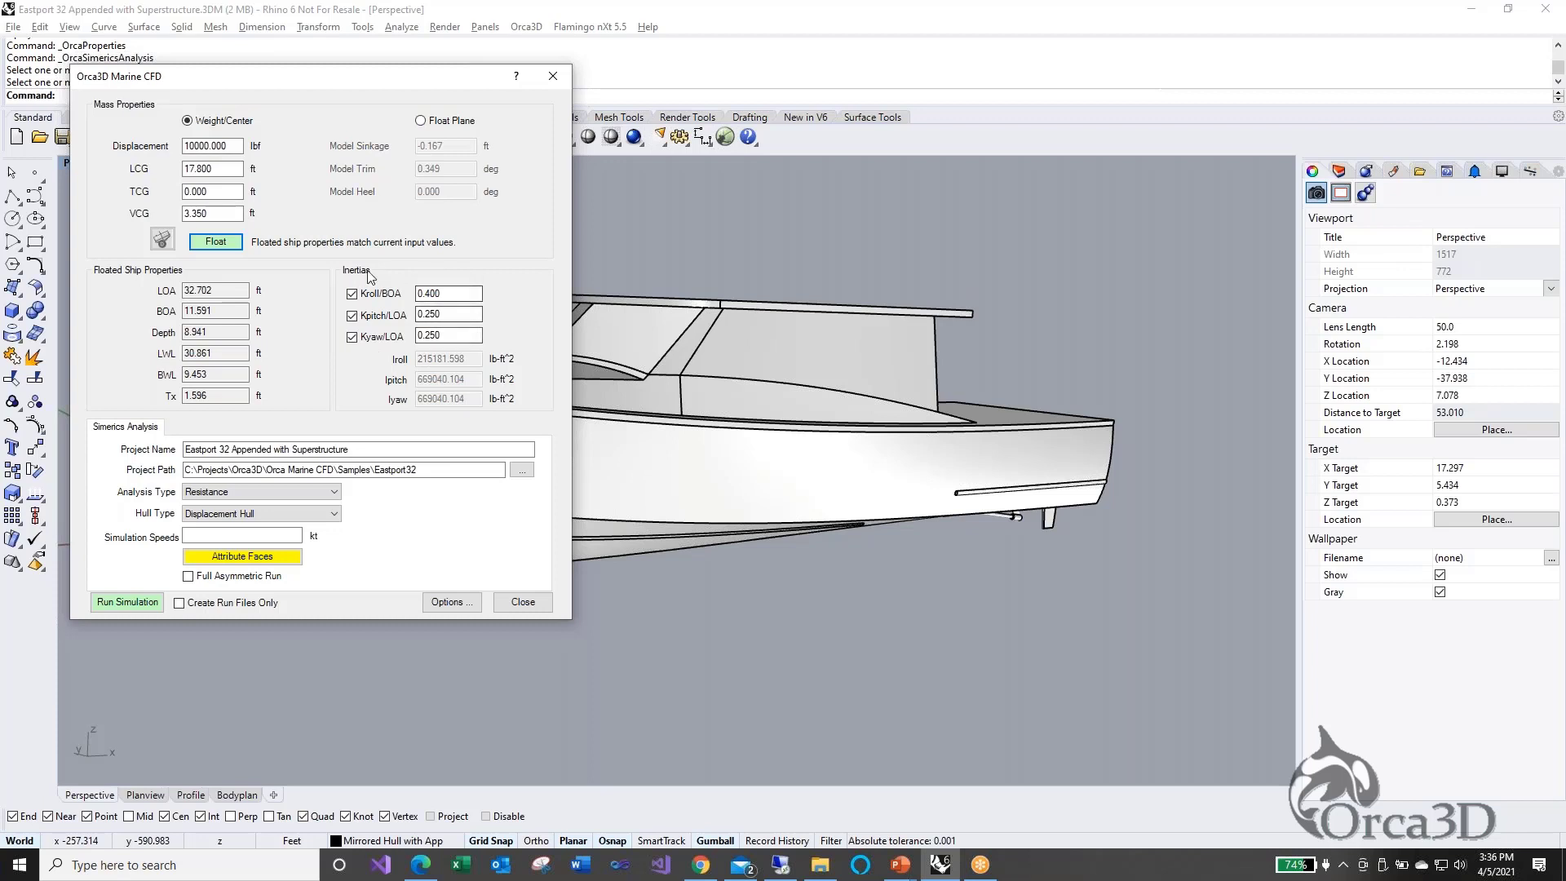
{"action": "left_click", "coordinate": [369, 448]}
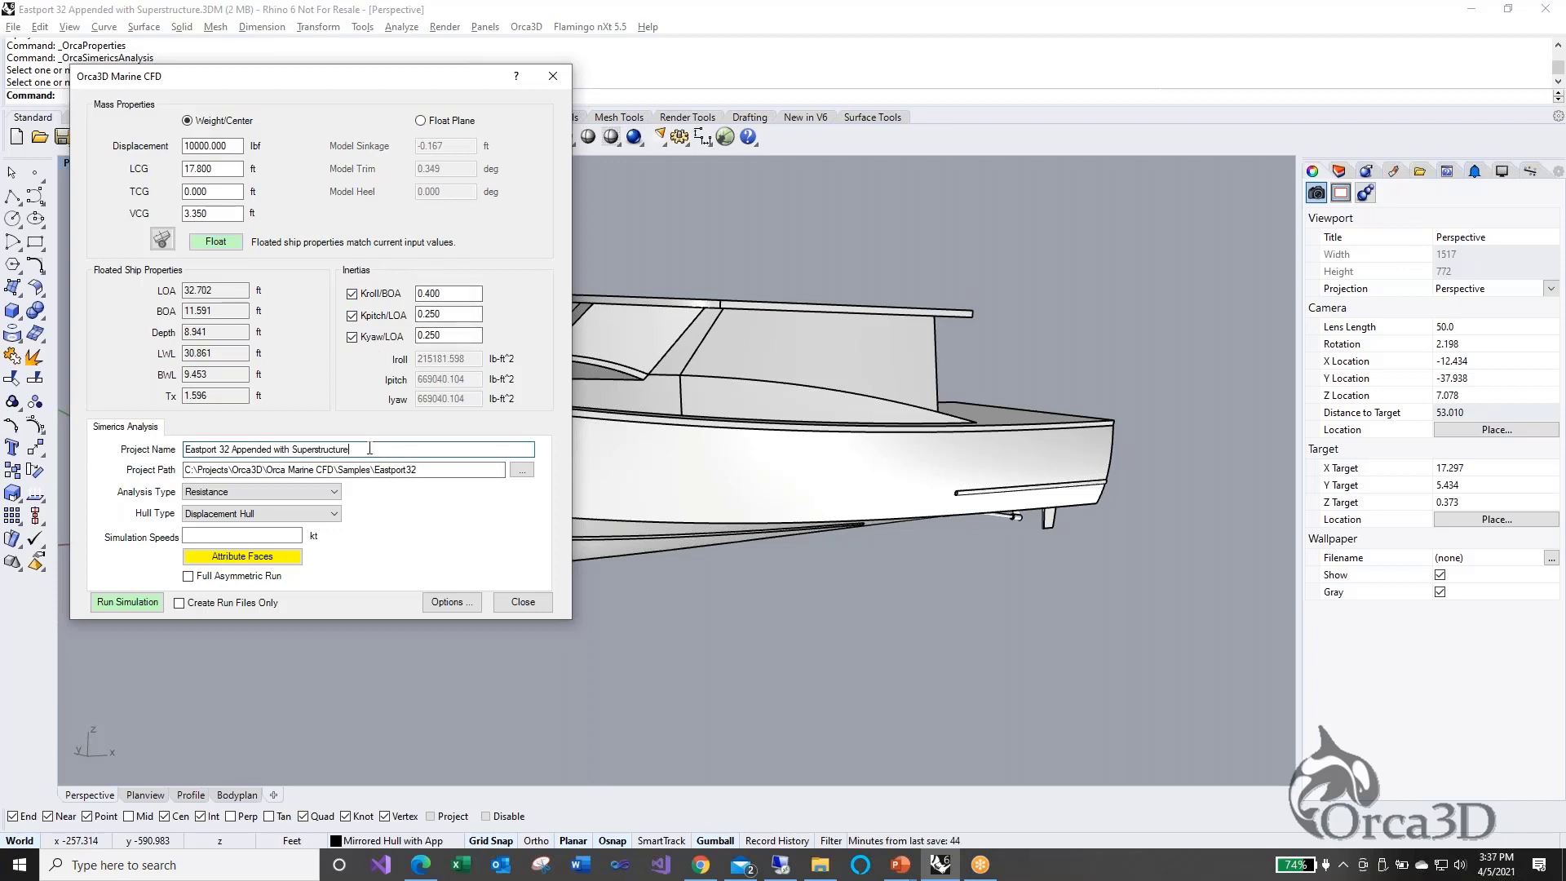
{"action": "triple_click", "coordinate": [374, 450]}
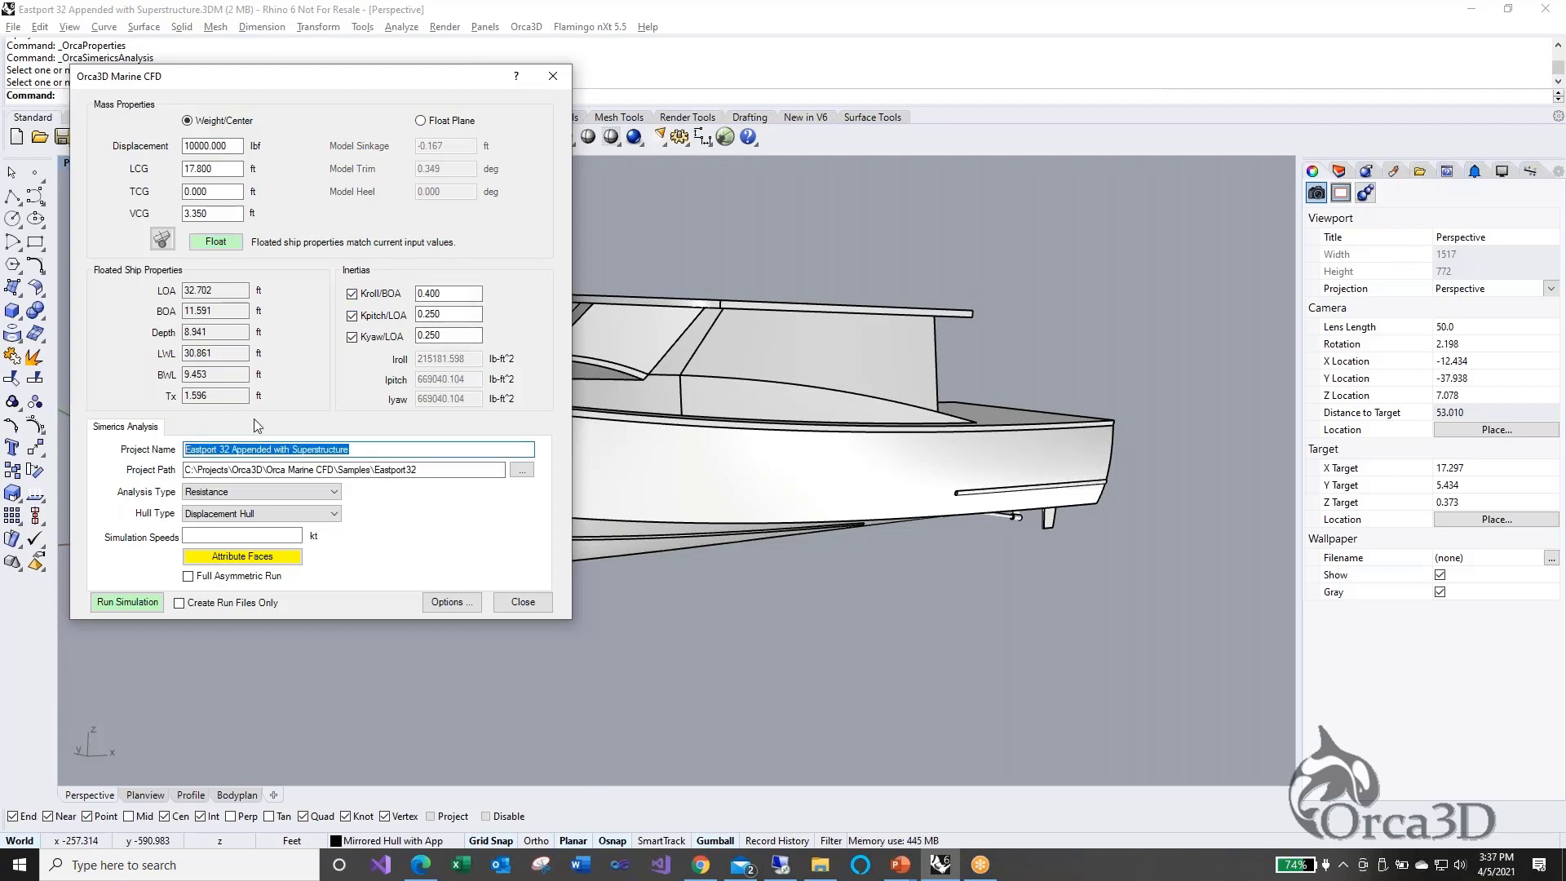
{"action": "left_click", "coordinate": [371, 449]}
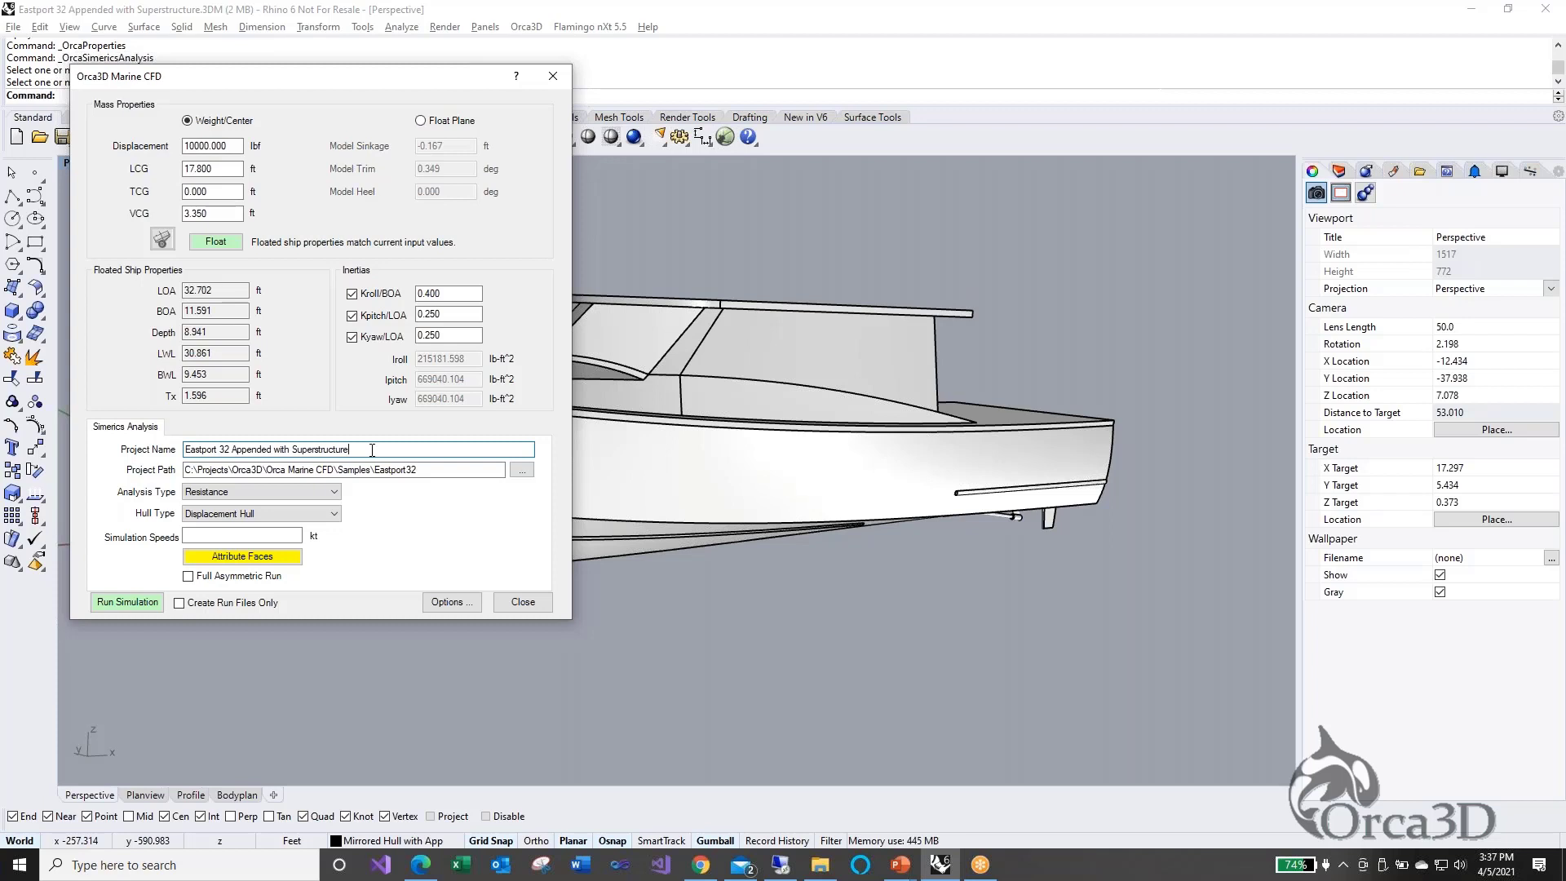
{"action": "left_click", "coordinate": [445, 469]}
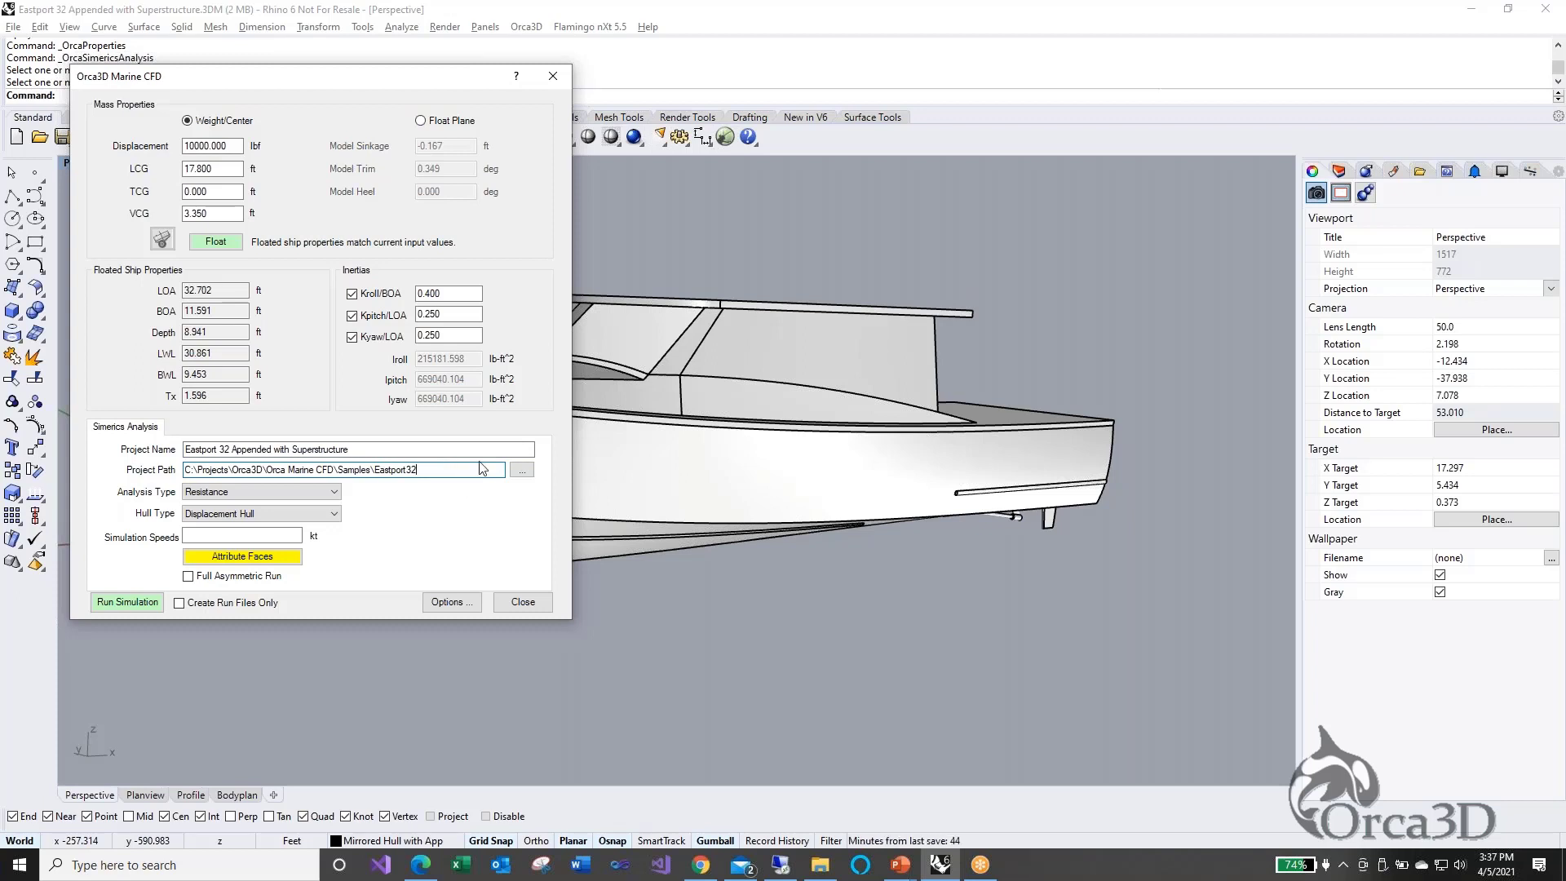
{"action": "type", "text": "\\Carlos"}
{"action": "left_click", "coordinate": [365, 449]}
{"action": "left_click_drag", "start_coordinate": [364, 448], "coordinate": [183, 443]}
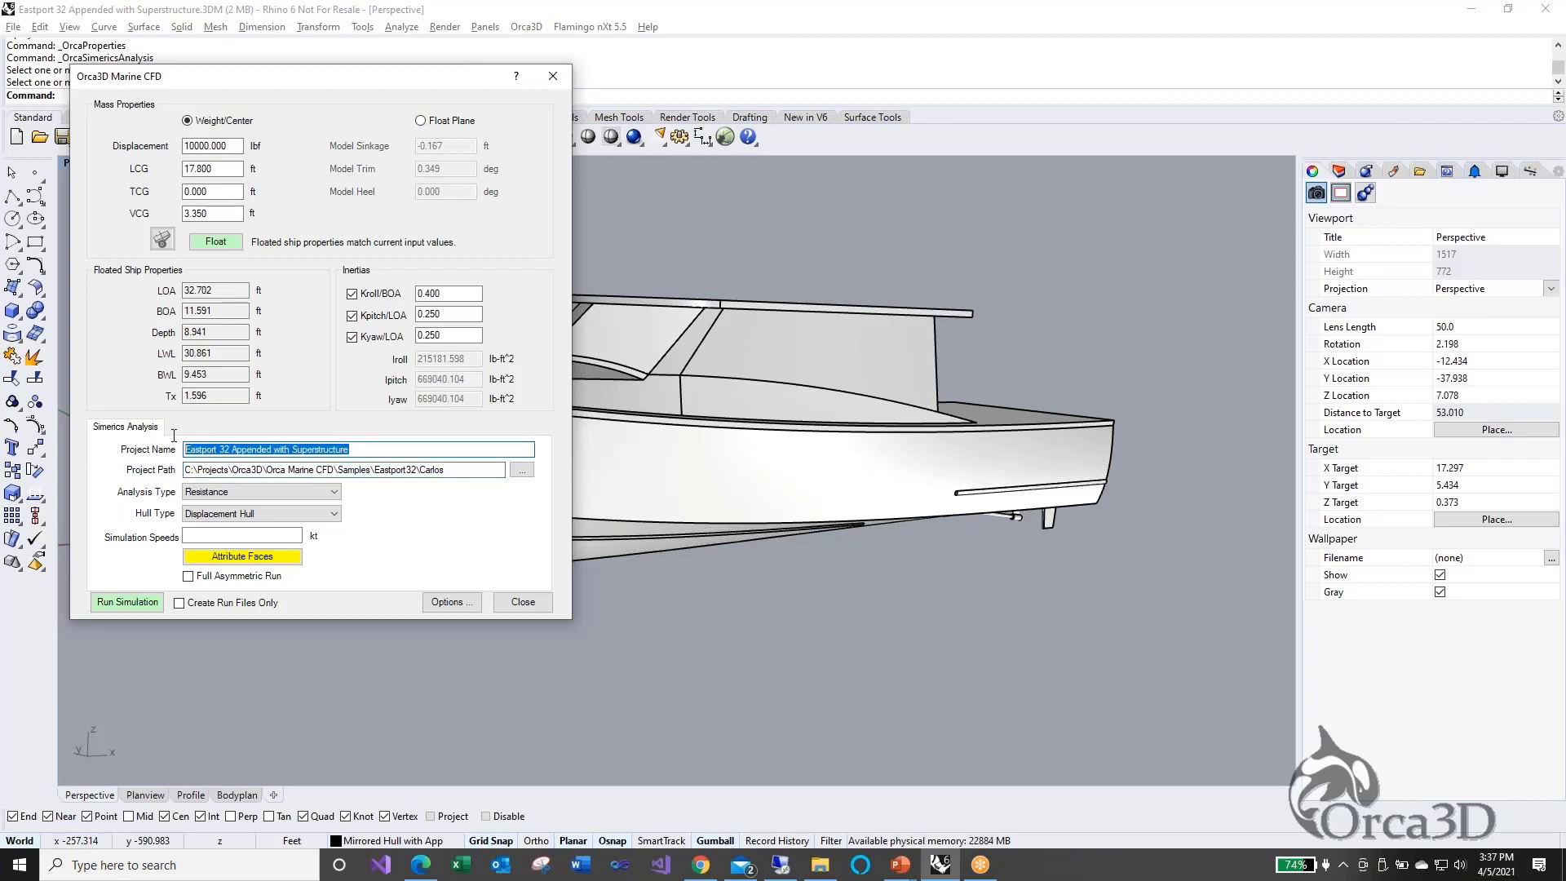
{"action": "left_click", "coordinate": [382, 448]}
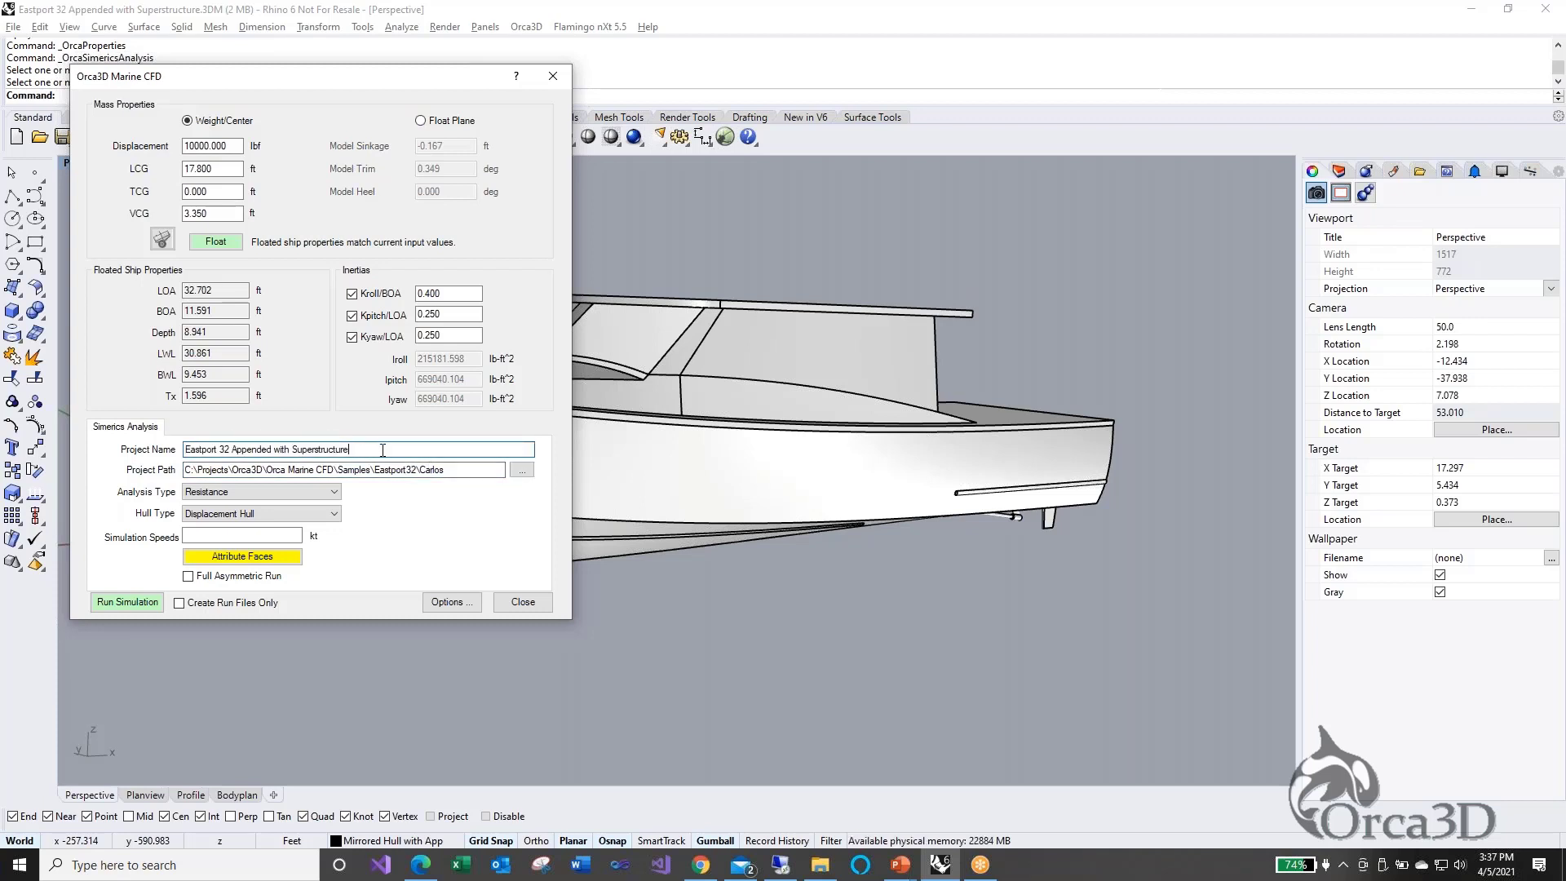
Switch the analysis type to Powering, look at the propulsor settings, and return the analysis type to Resistance
{"action": "left_click", "coordinate": [332, 492]}
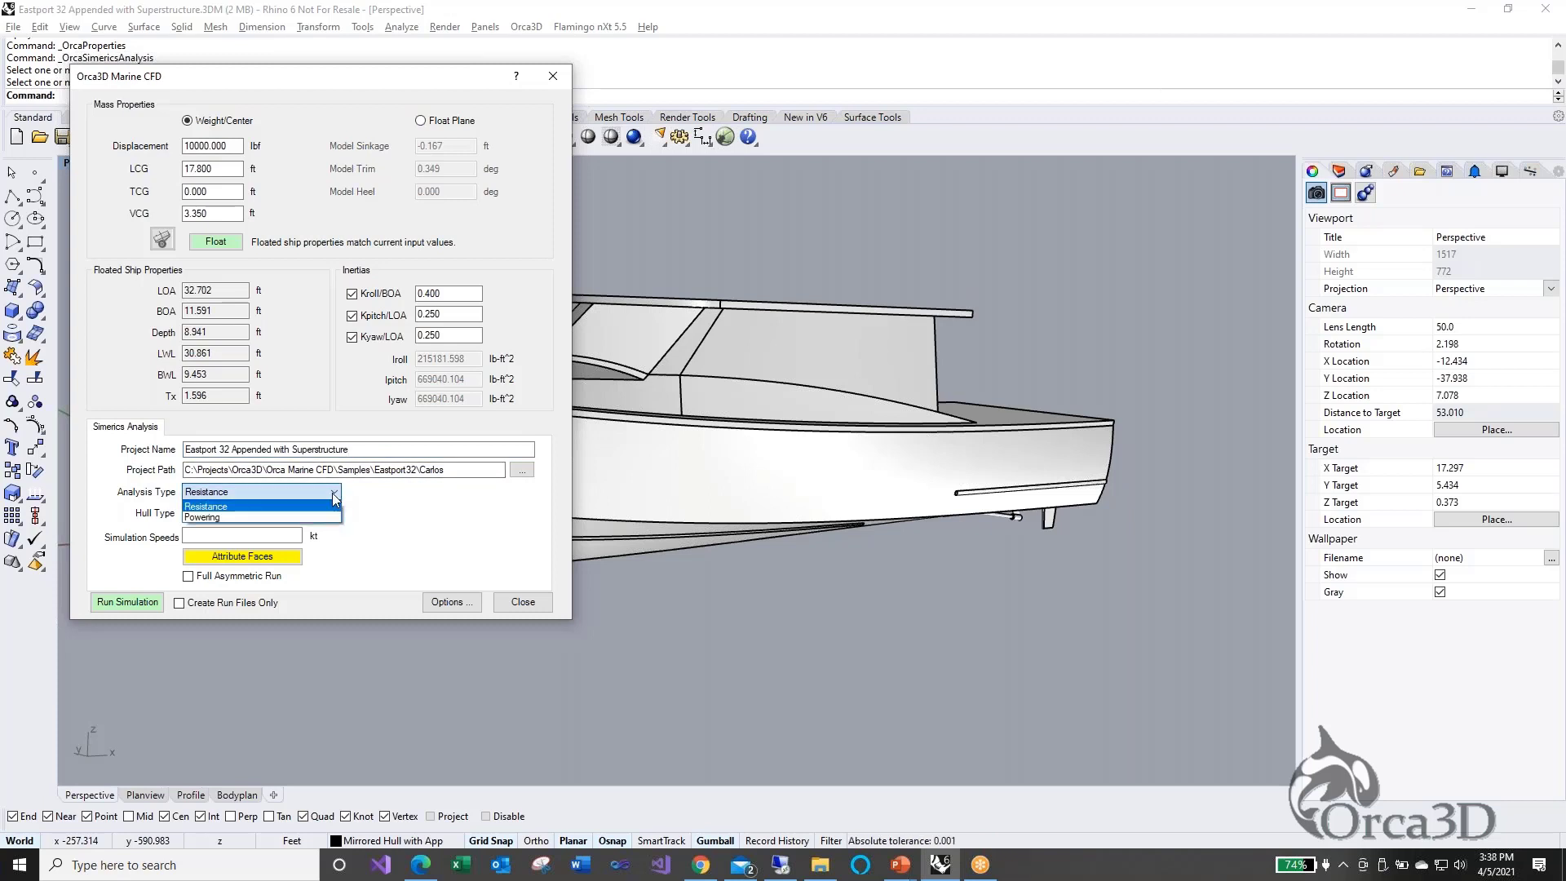
{"action": "left_click", "coordinate": [246, 517]}
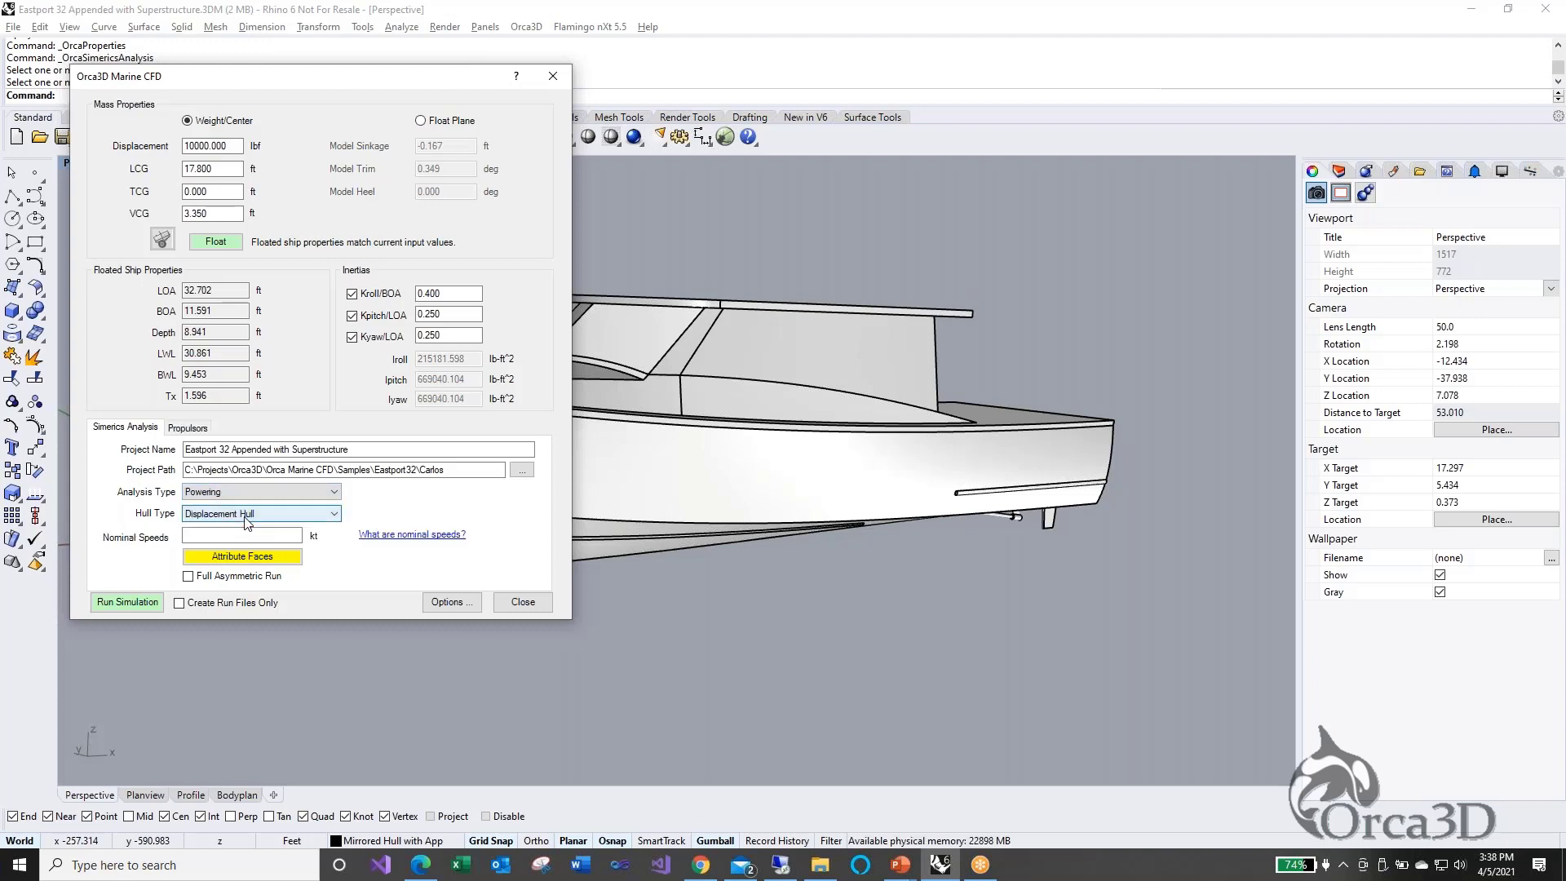
{"action": "left_click", "coordinate": [192, 429]}
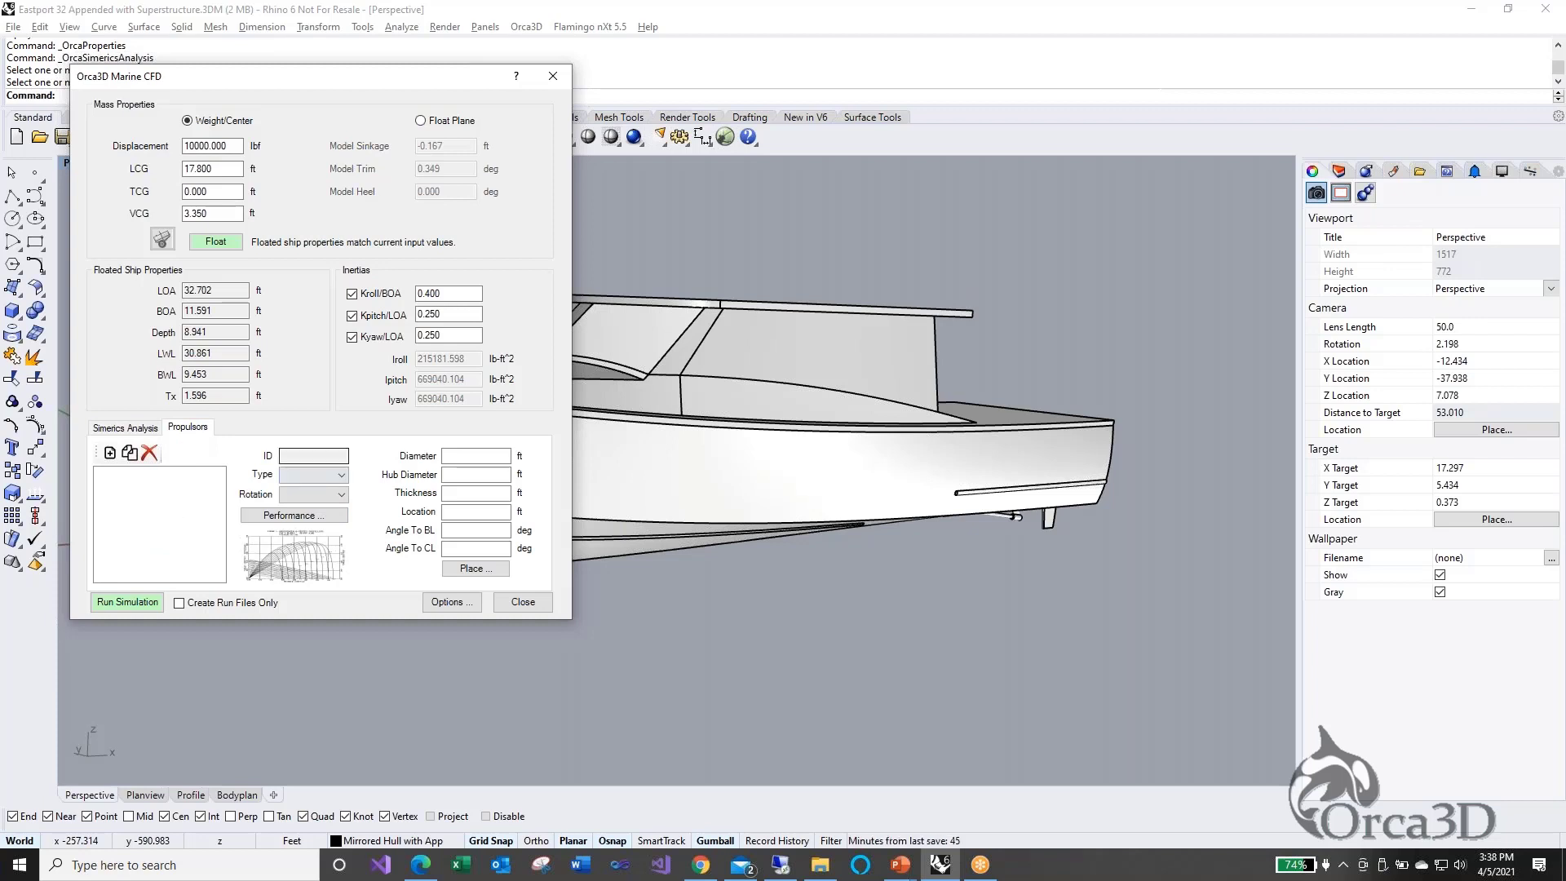
{"action": "left_click", "coordinate": [124, 428]}
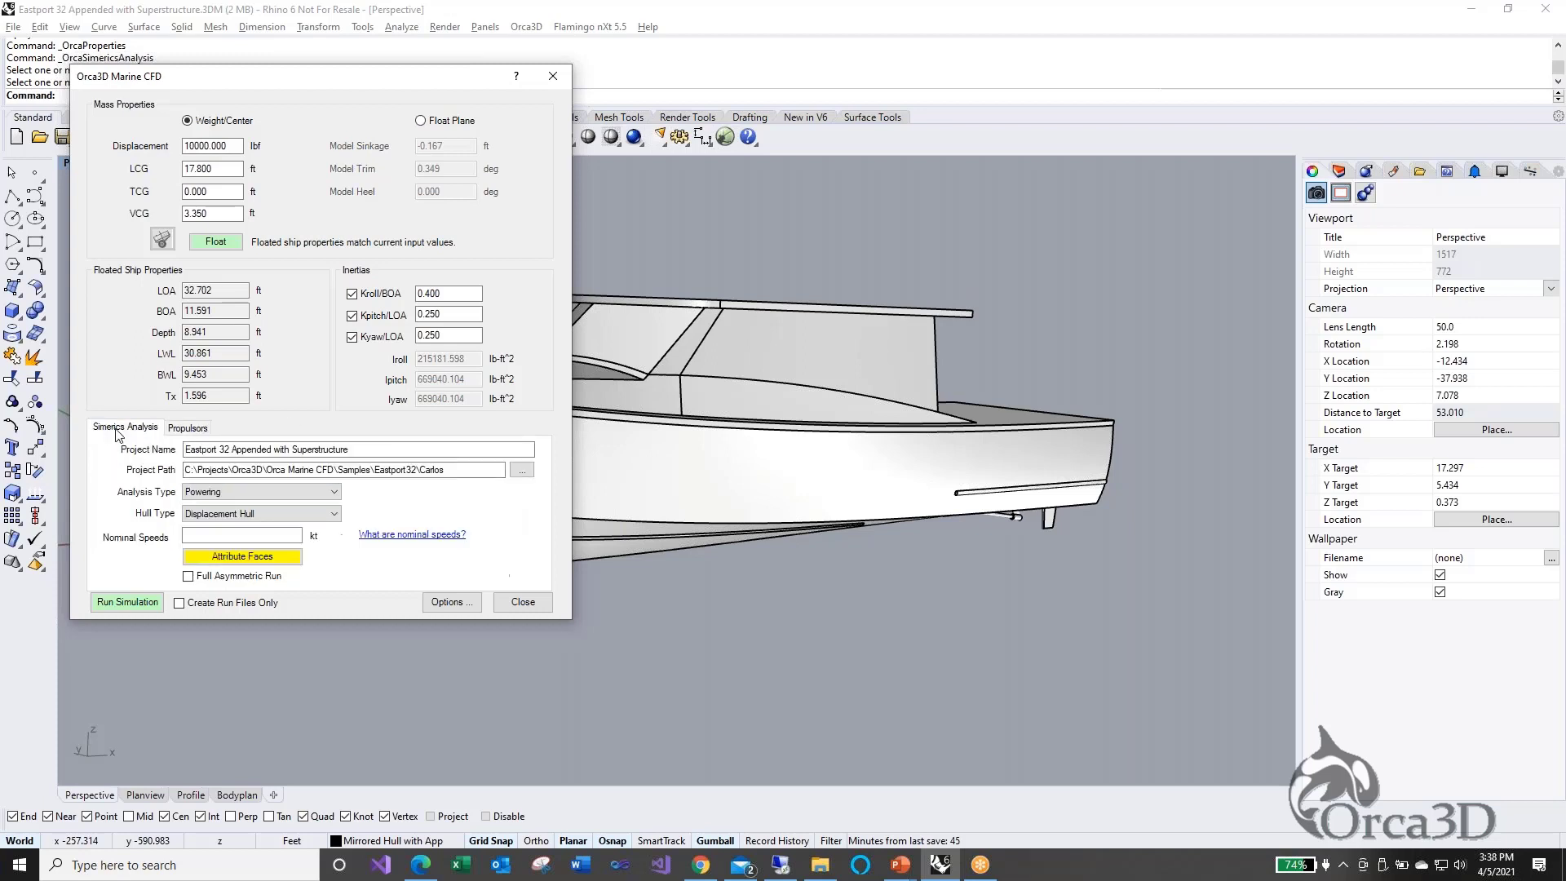
{"action": "left_click", "coordinate": [231, 492]}
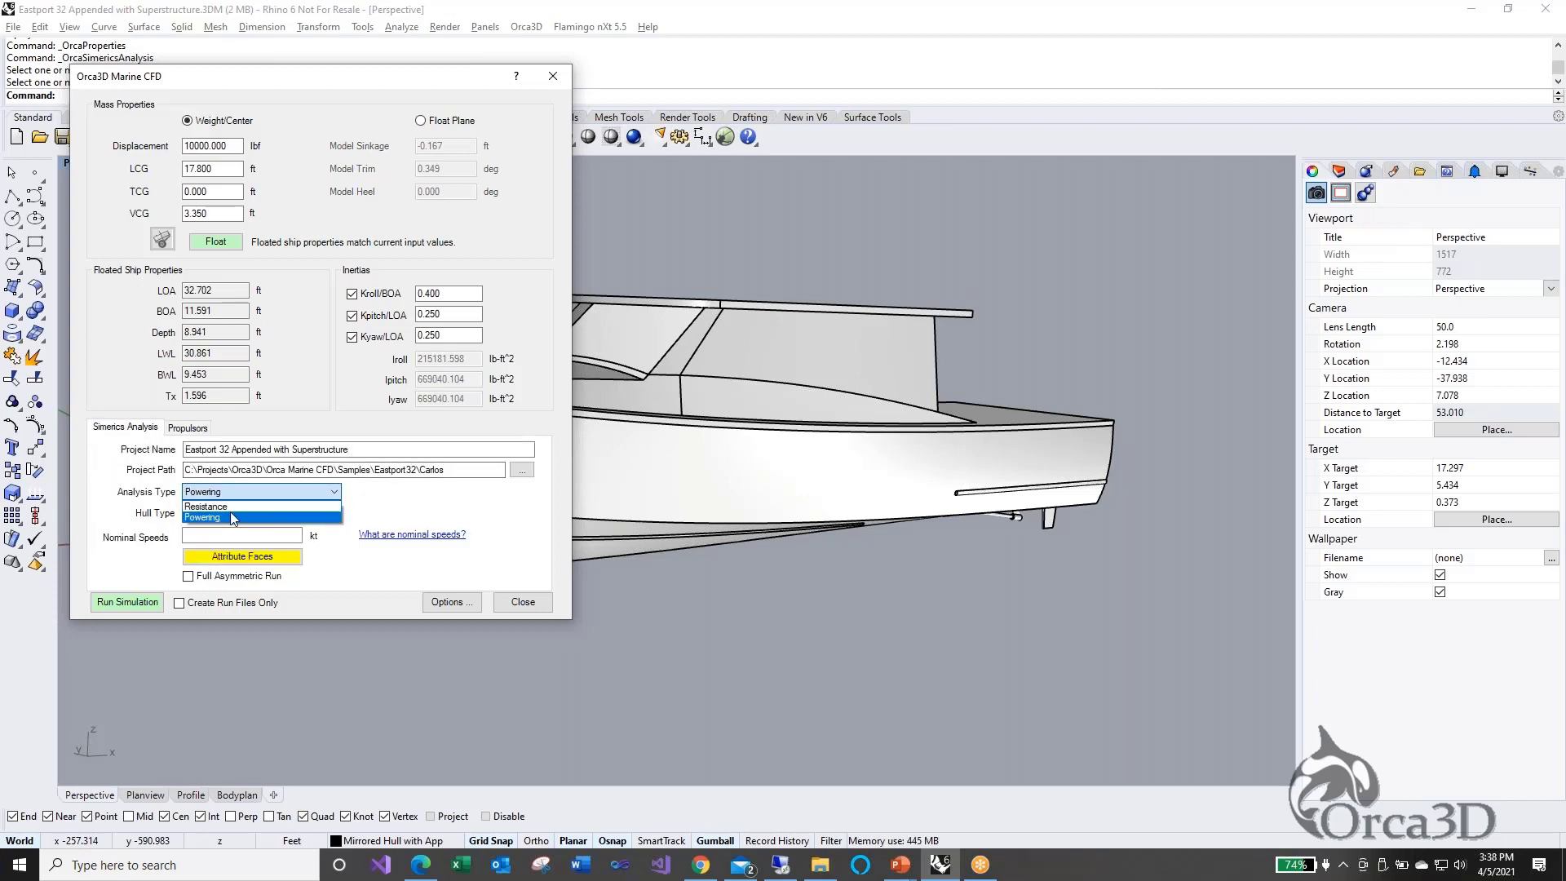
{"action": "left_click", "coordinate": [230, 512]}
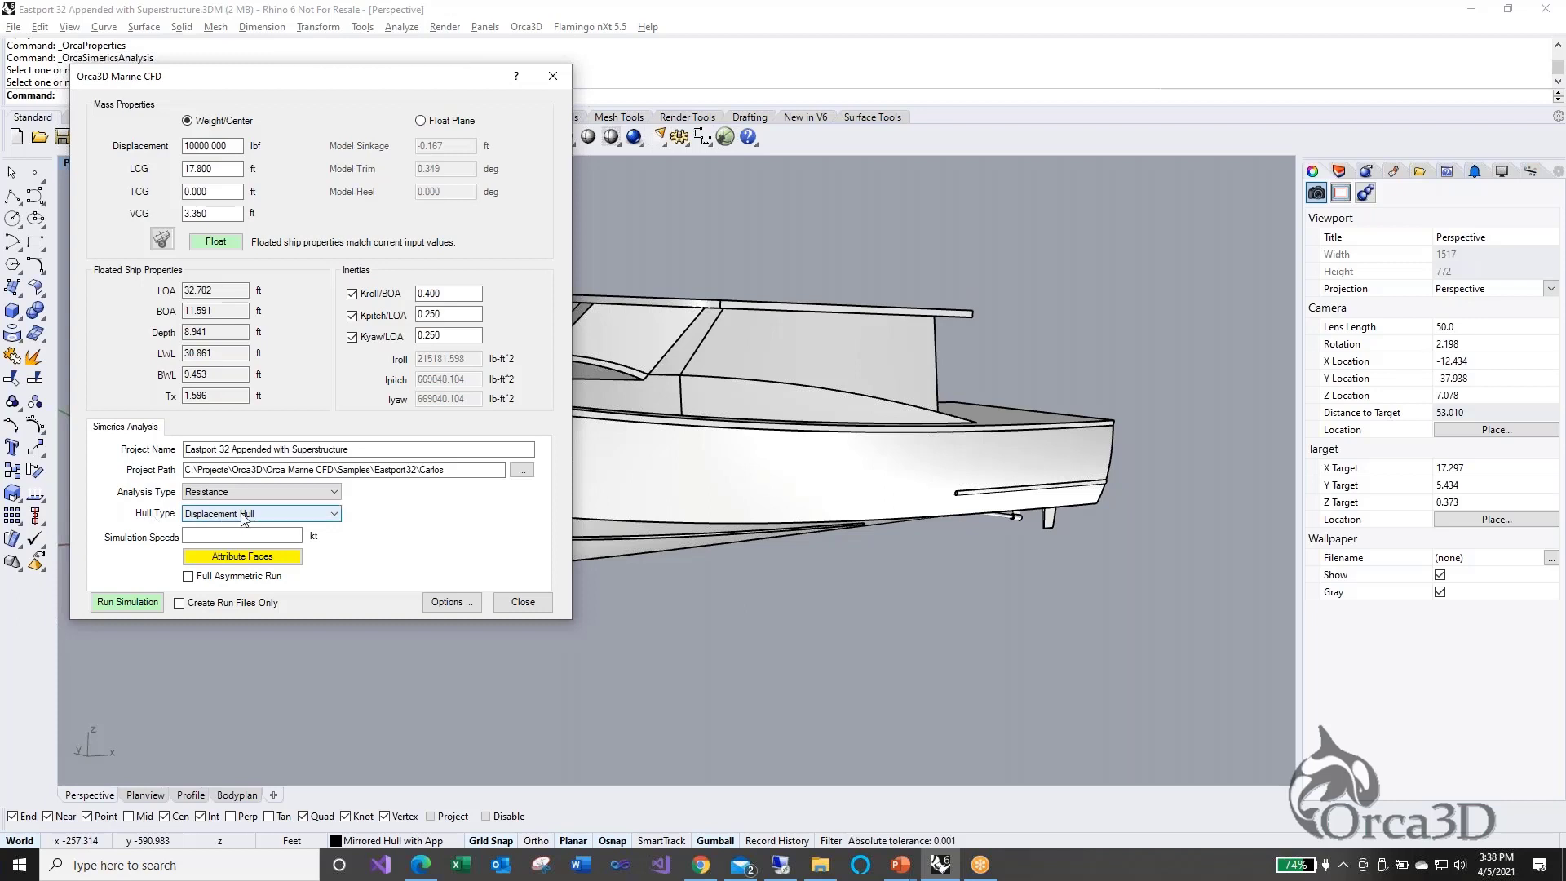
Set the hull type to Planing Hull and the simulation speed to 25 kt
{"action": "left_click", "coordinate": [316, 514]}
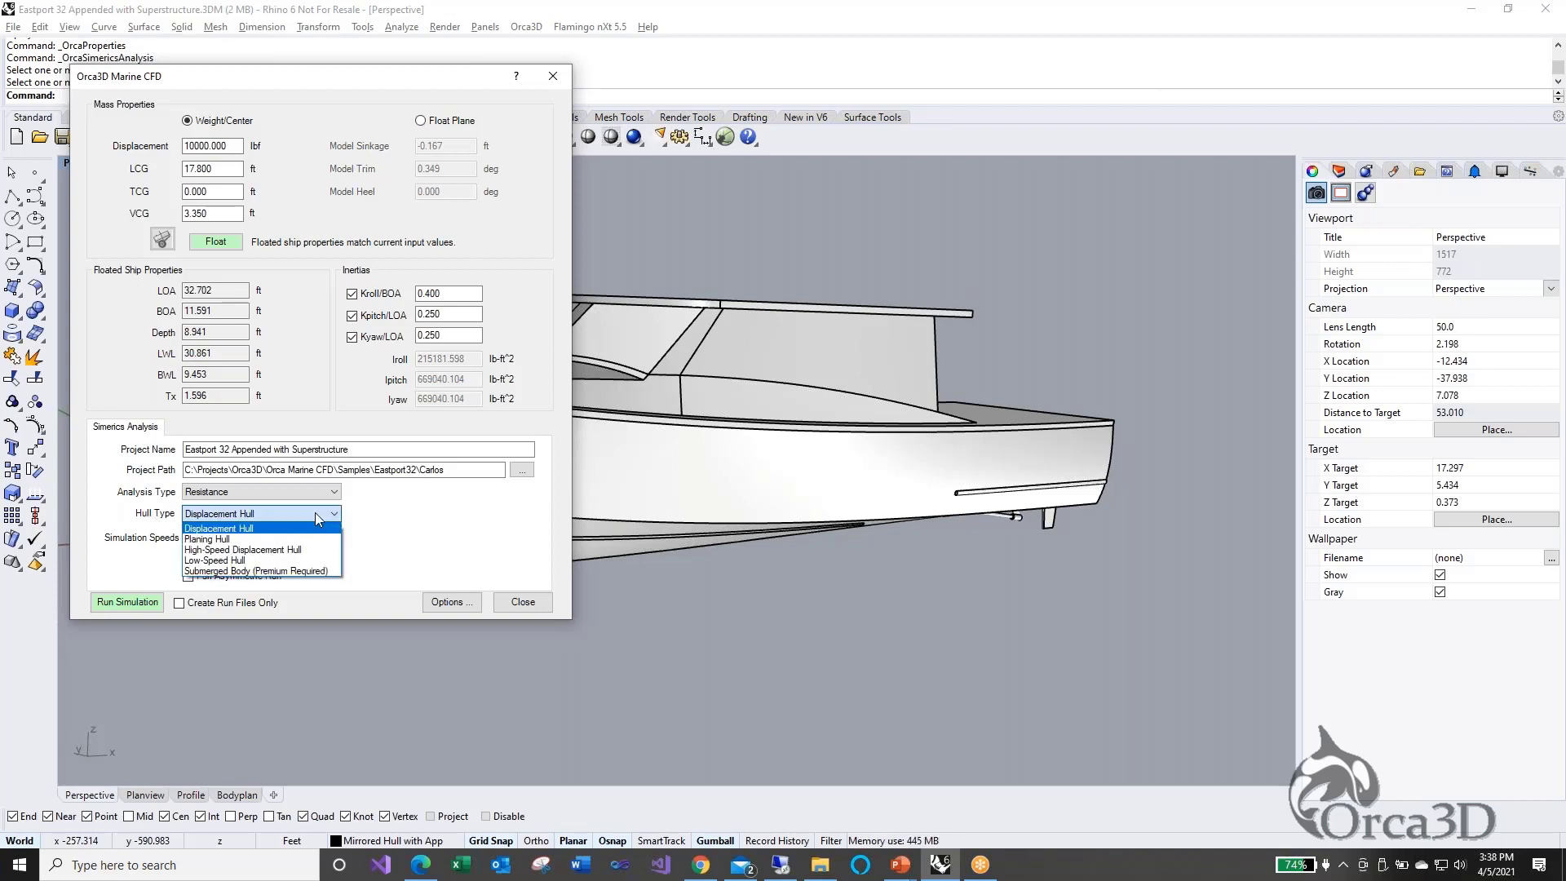
{"action": "left_click", "coordinate": [245, 539]}
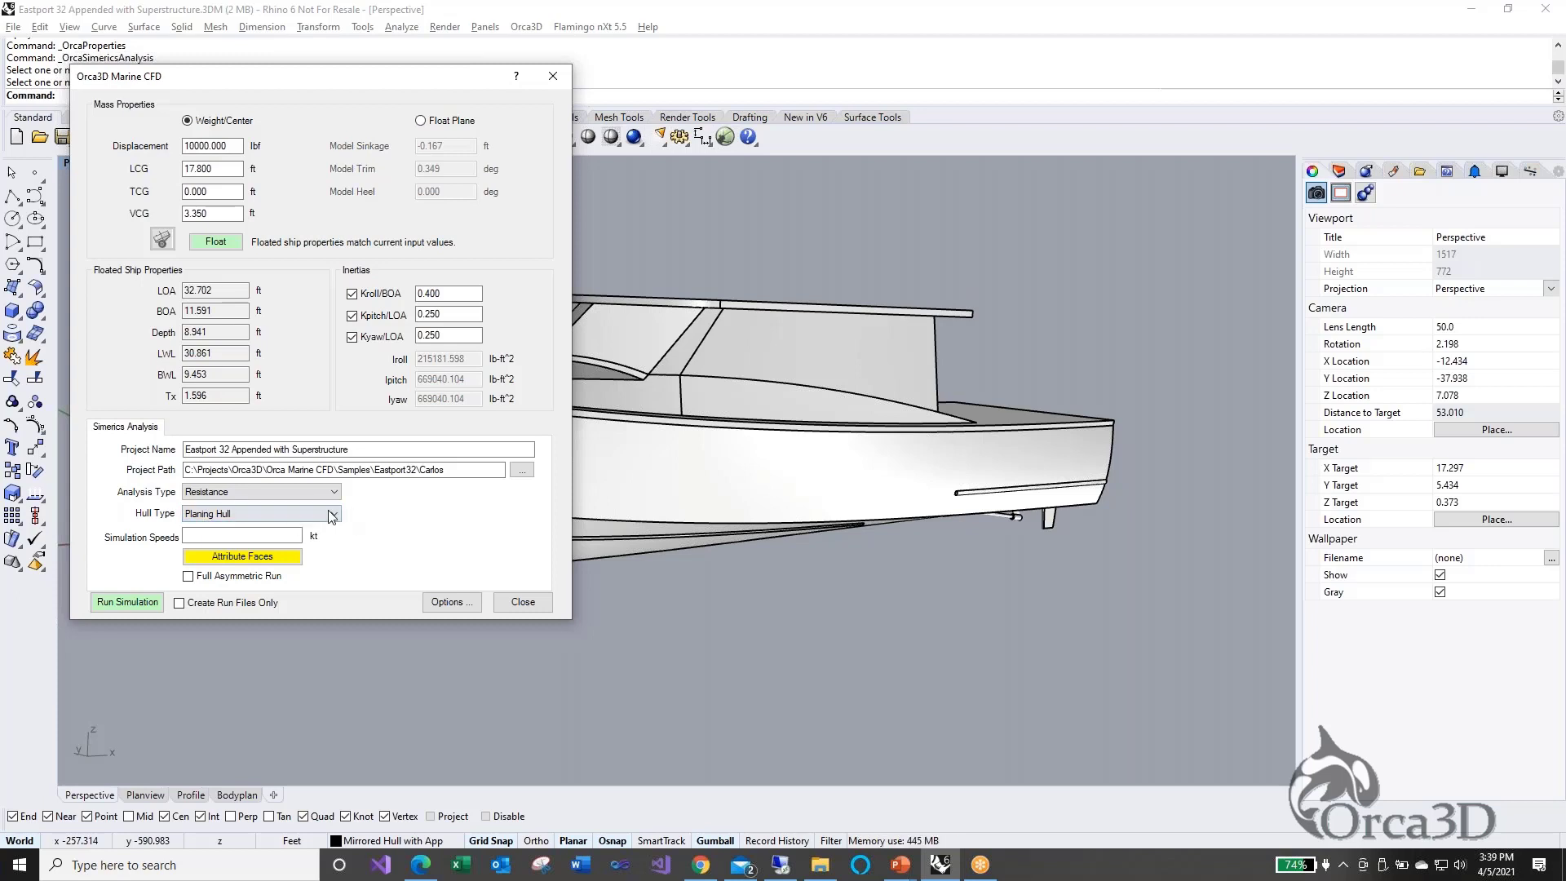
{"action": "left_click_drag", "start_coordinate": [352, 69], "coordinate": [1270, 35]}
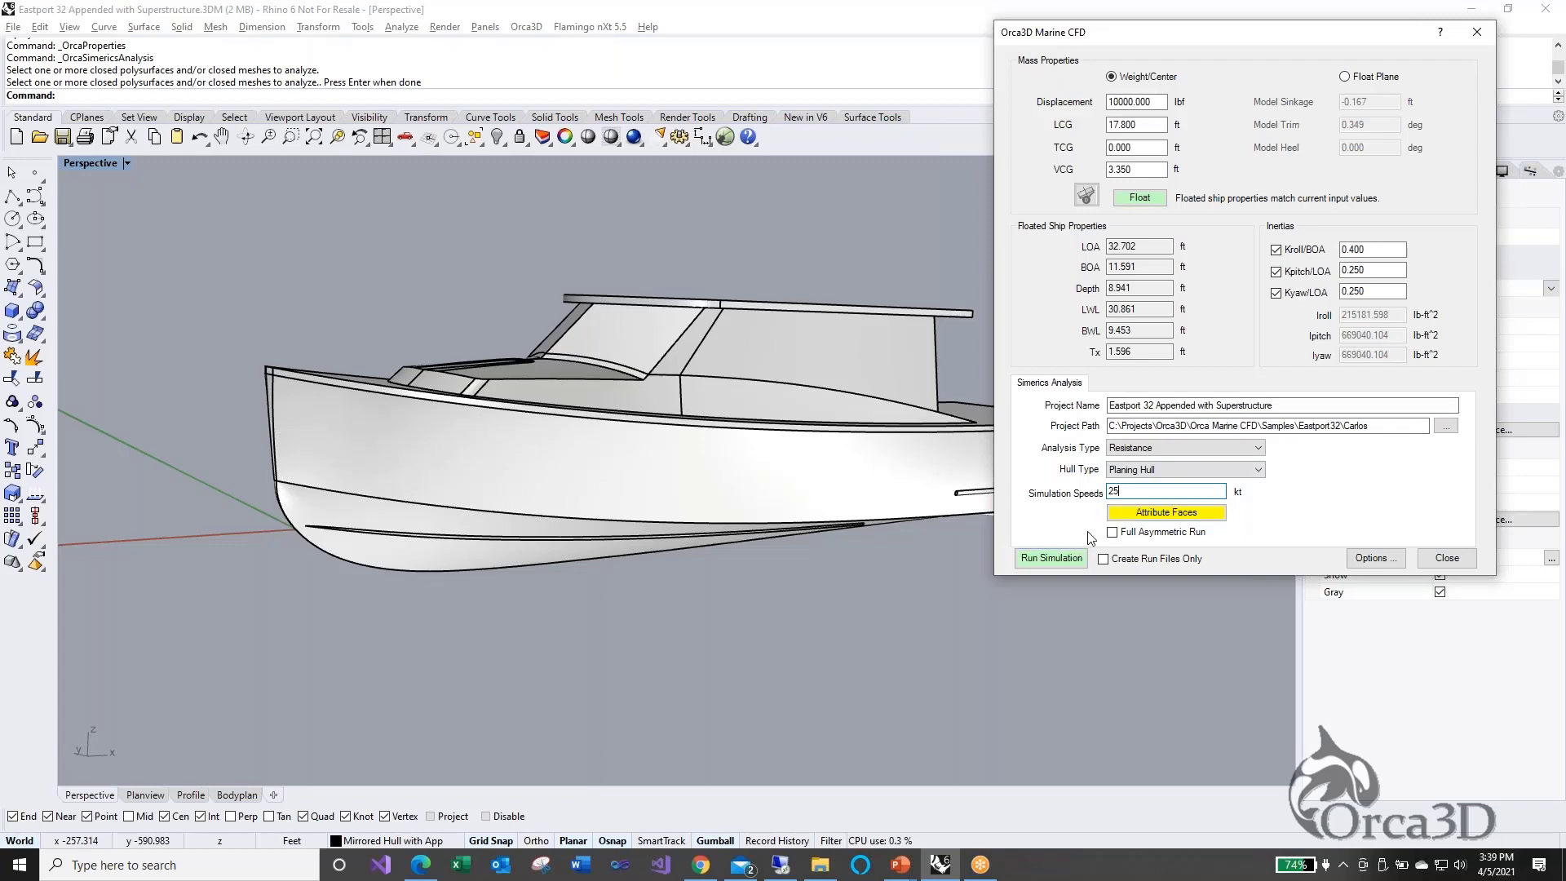
Start attributing faces and assign the deck face type to the superstructure and deck faces
{"action": "left_click", "coordinate": [1202, 514]}
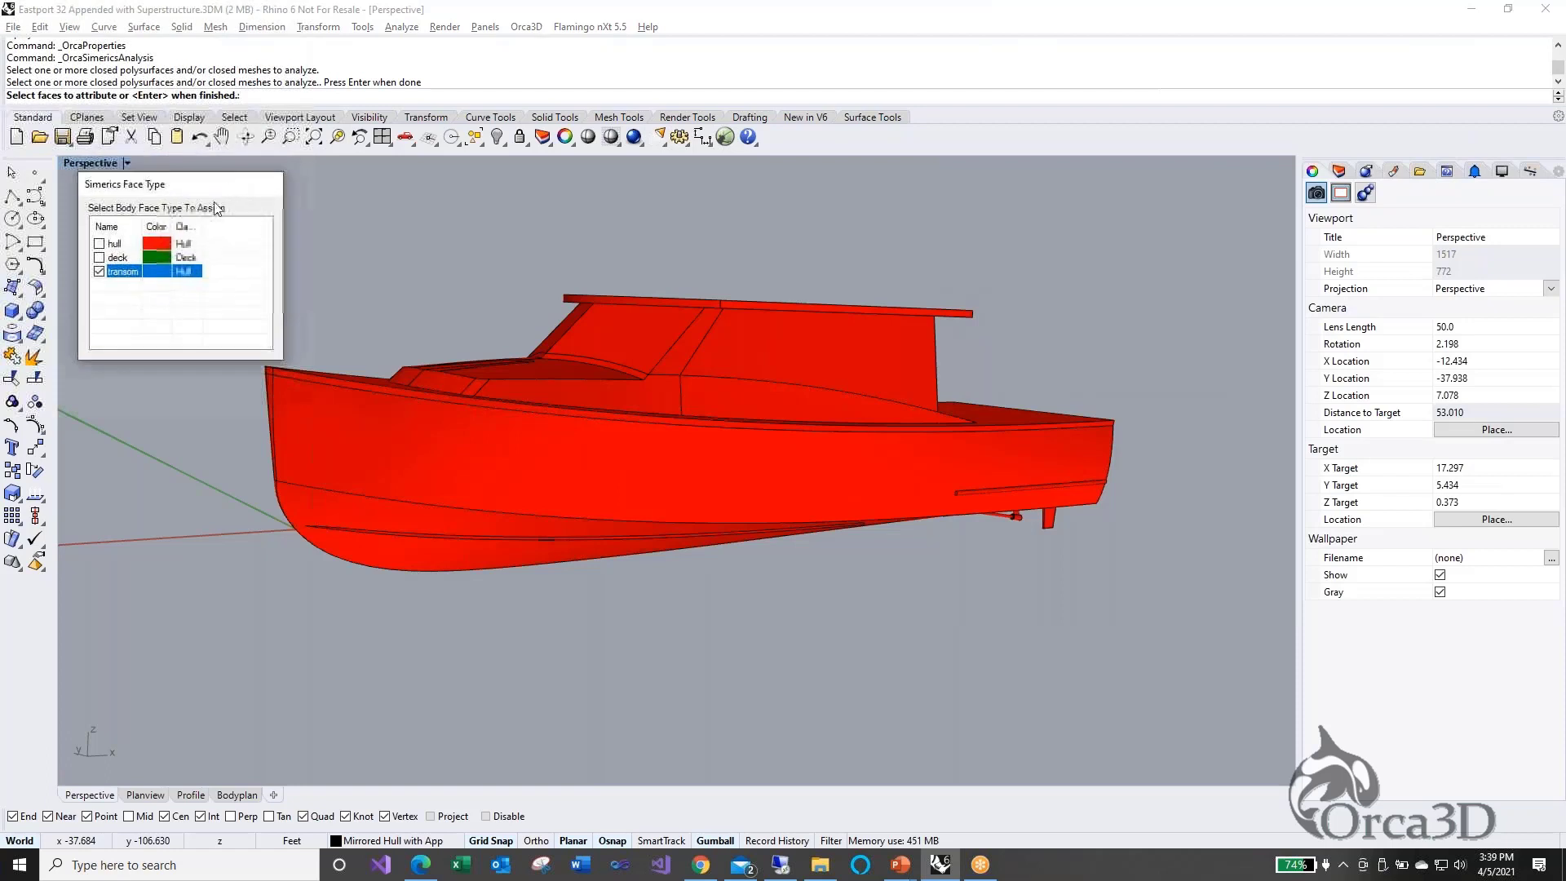
{"action": "left_click", "coordinate": [130, 440]}
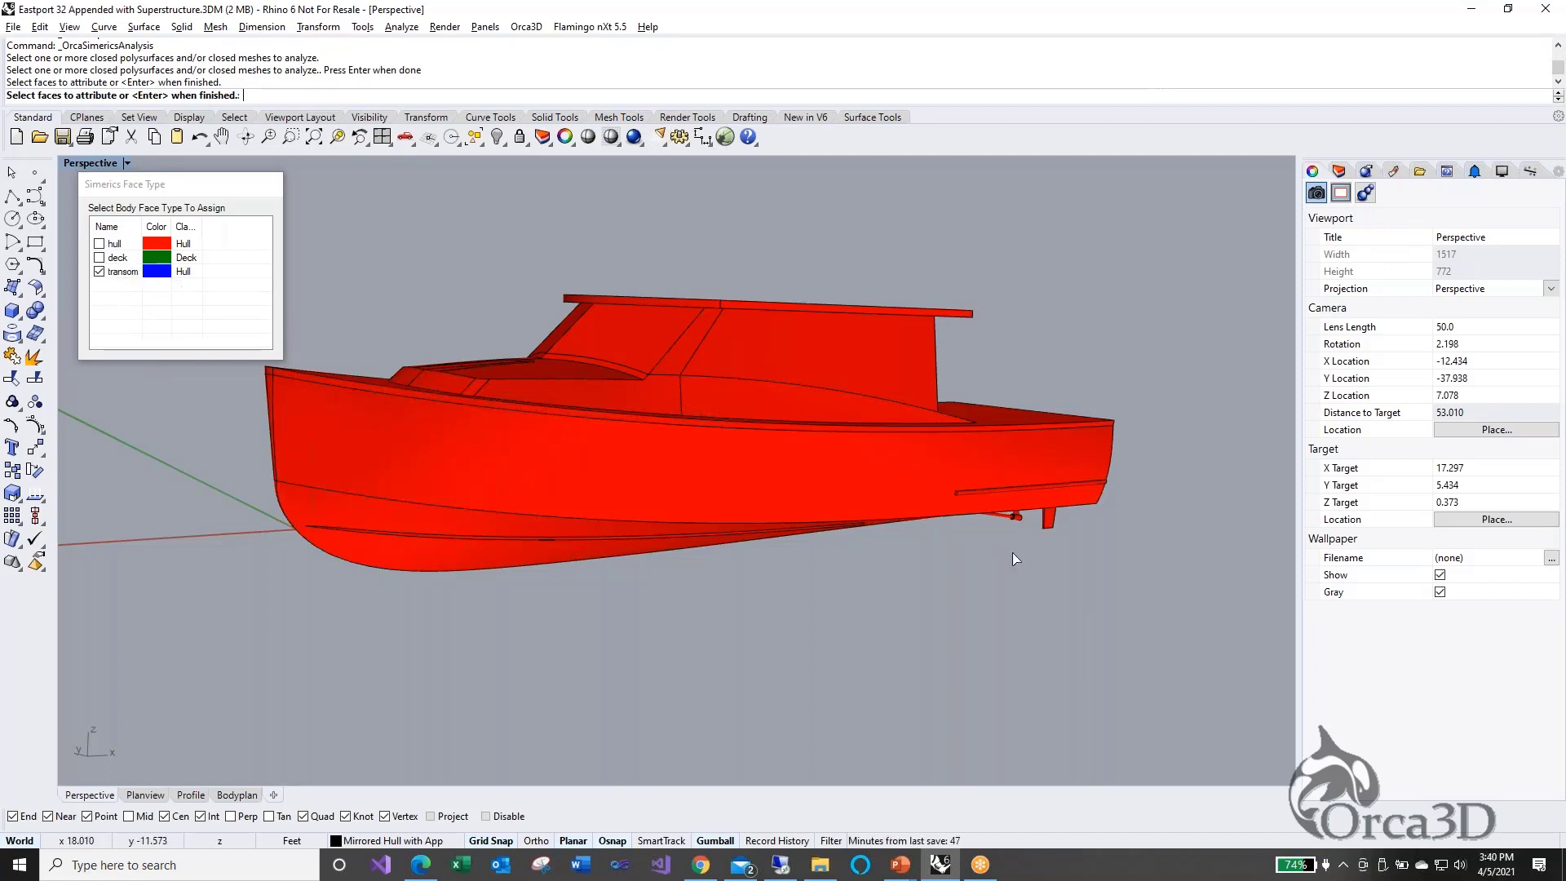
{"action": "scroll", "coordinate": [1010, 587], "scroll_direction": "down", "scroll_amount": 2}
{"action": "right_click_drag", "start_coordinate": [1010, 587], "coordinate": [870, 591]}
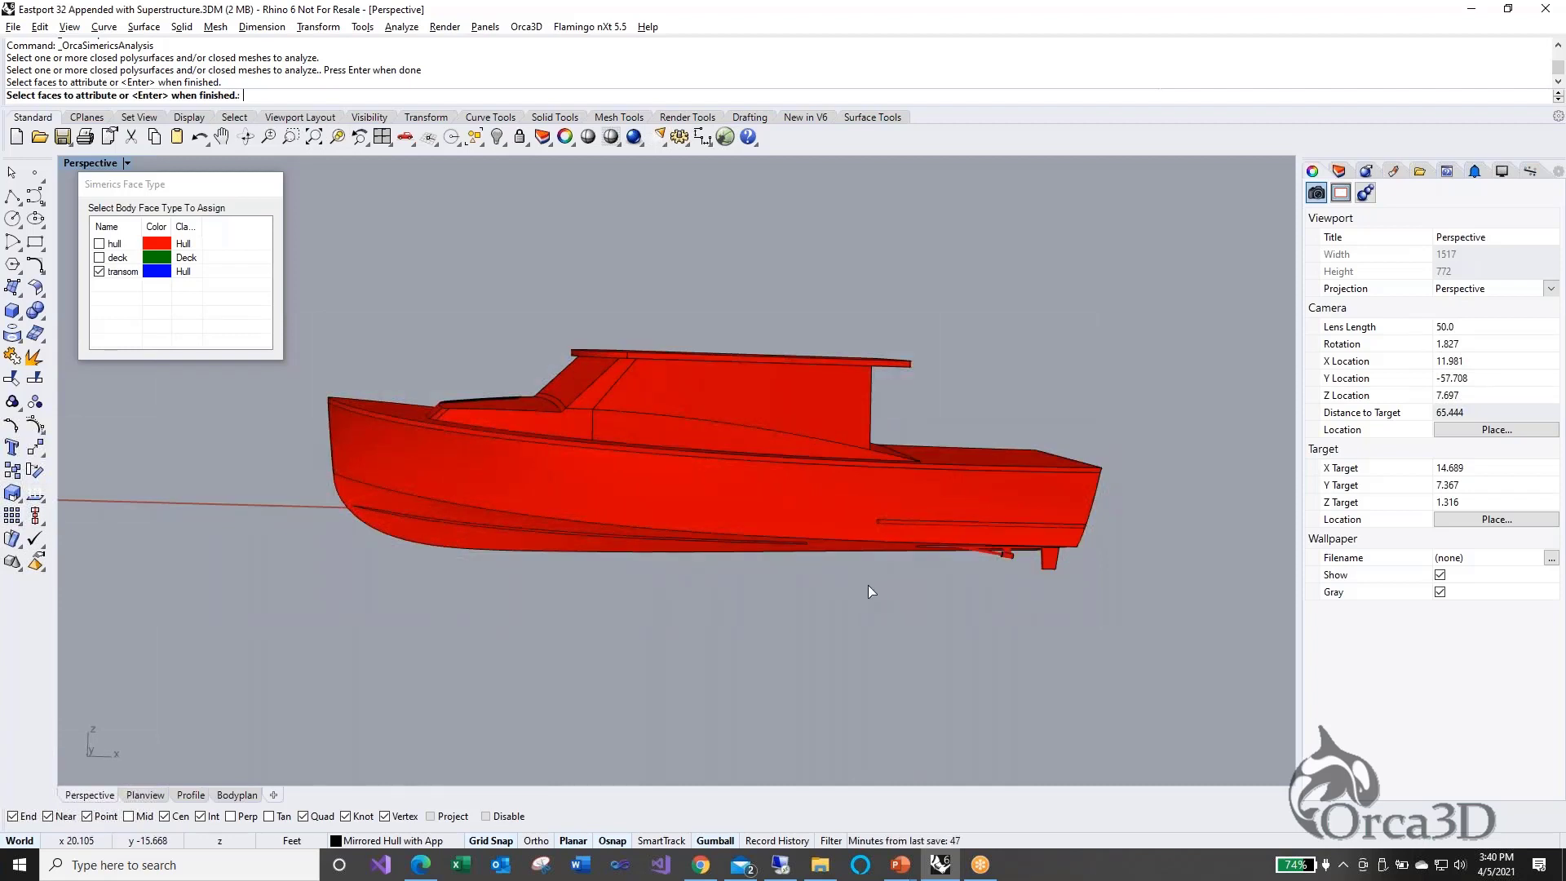
{"action": "left_click", "coordinate": [100, 258]}
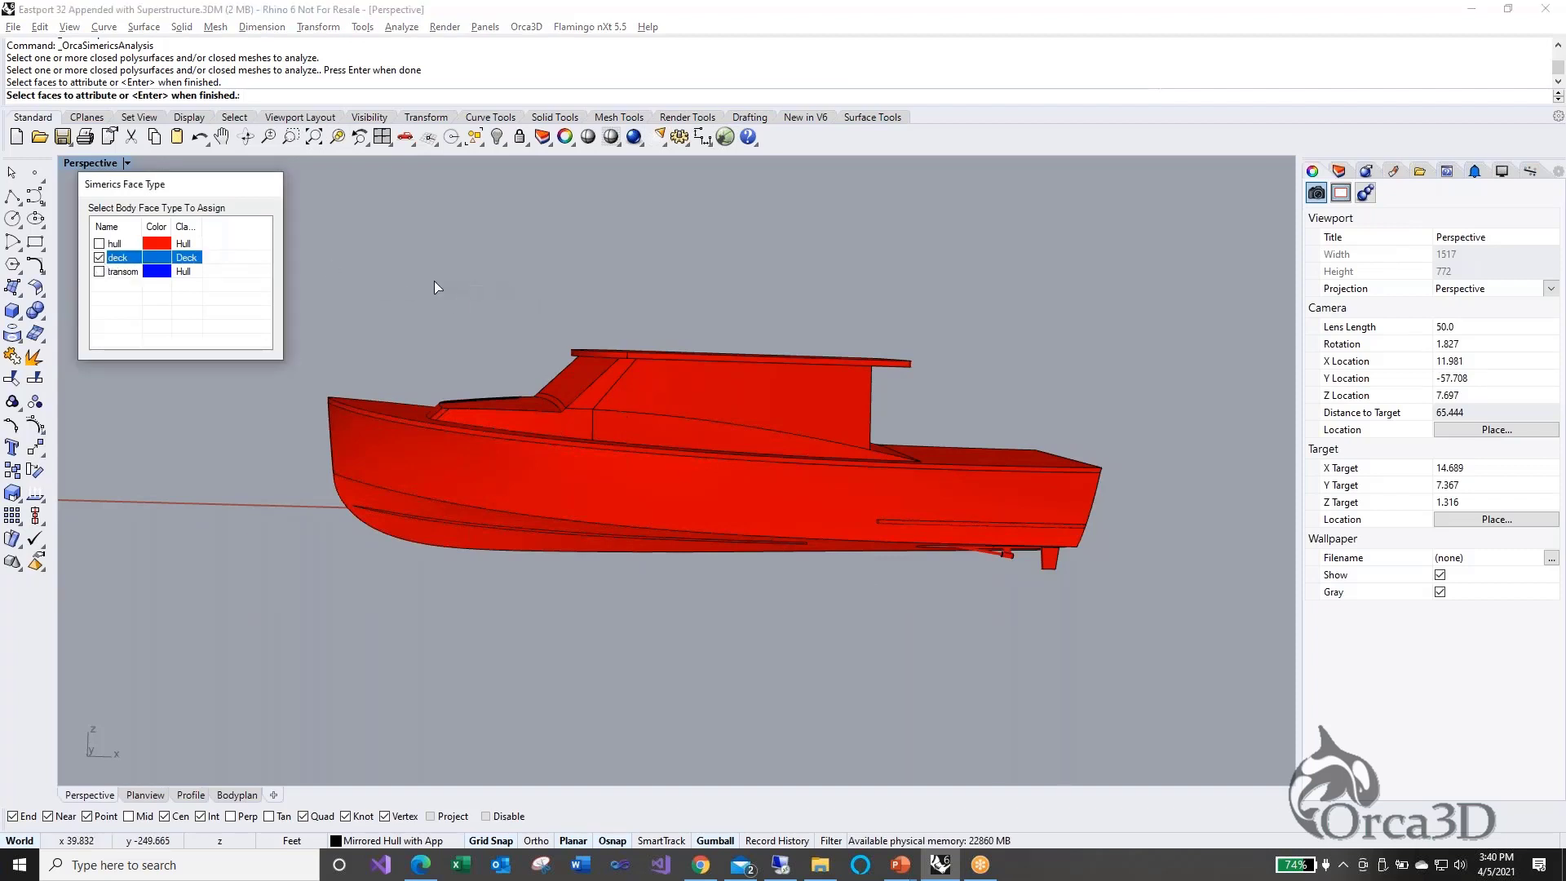
{"action": "left_click_drag", "start_coordinate": [416, 279], "coordinate": [931, 476]}
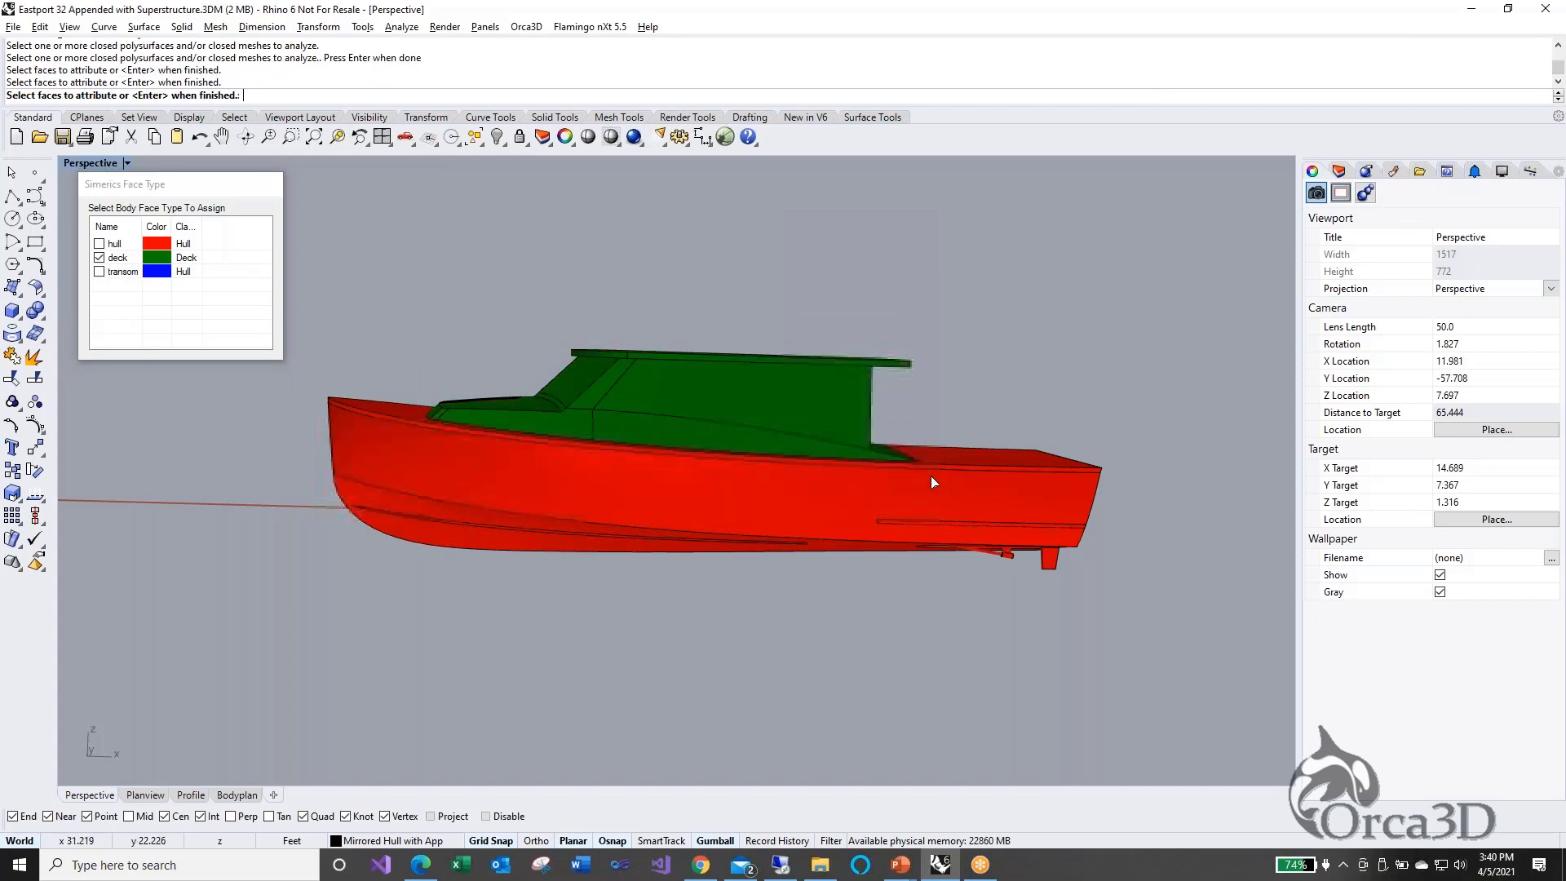
{"action": "right_click_drag", "start_coordinate": [932, 476], "coordinate": [930, 517]}
{"action": "mouse_move", "coordinate": [794, 526]}
{"action": "right_mouse_down"}
{"action": "mouse_move", "coordinate": [806, 573]}
{"action": "mouse_move", "coordinate": [791, 601]}
{"action": "mouse_move", "coordinate": [816, 515]}
{"action": "mouse_move", "coordinate": [797, 541]}
{"action": "mouse_move", "coordinate": [779, 538]}
{"action": "right_mouse_up"}
{"action": "mouse_move", "coordinate": [779, 536]}
{"action": "right_mouse_down"}
{"action": "mouse_move", "coordinate": [832, 536]}
{"action": "mouse_move", "coordinate": [797, 525]}
{"action": "right_mouse_up"}
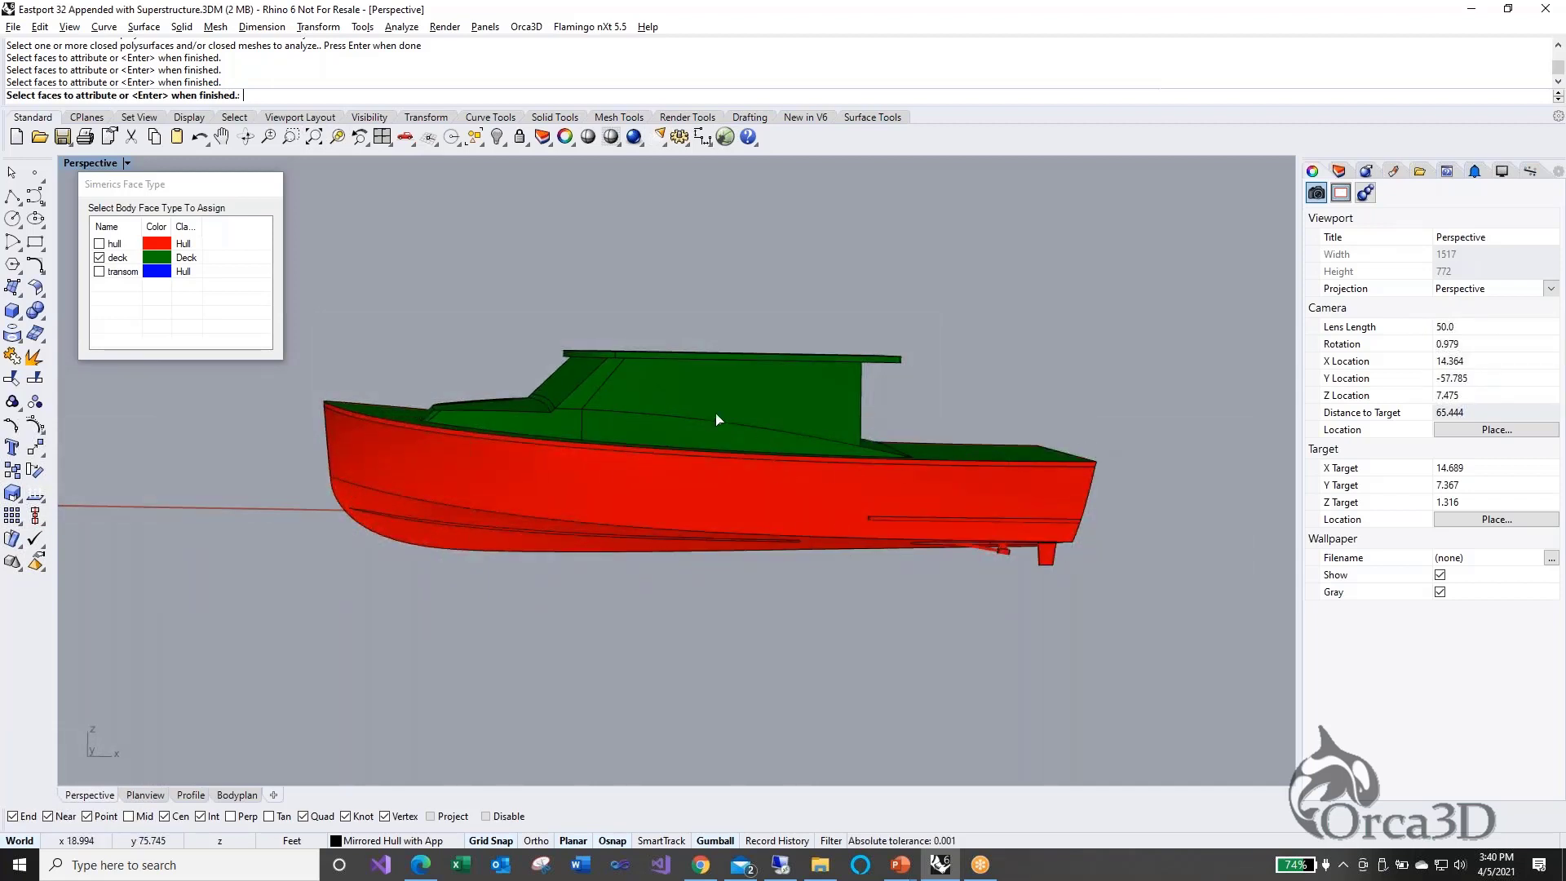
{"action": "right_click_drag", "start_coordinate": [741, 470], "coordinate": [743, 488]}
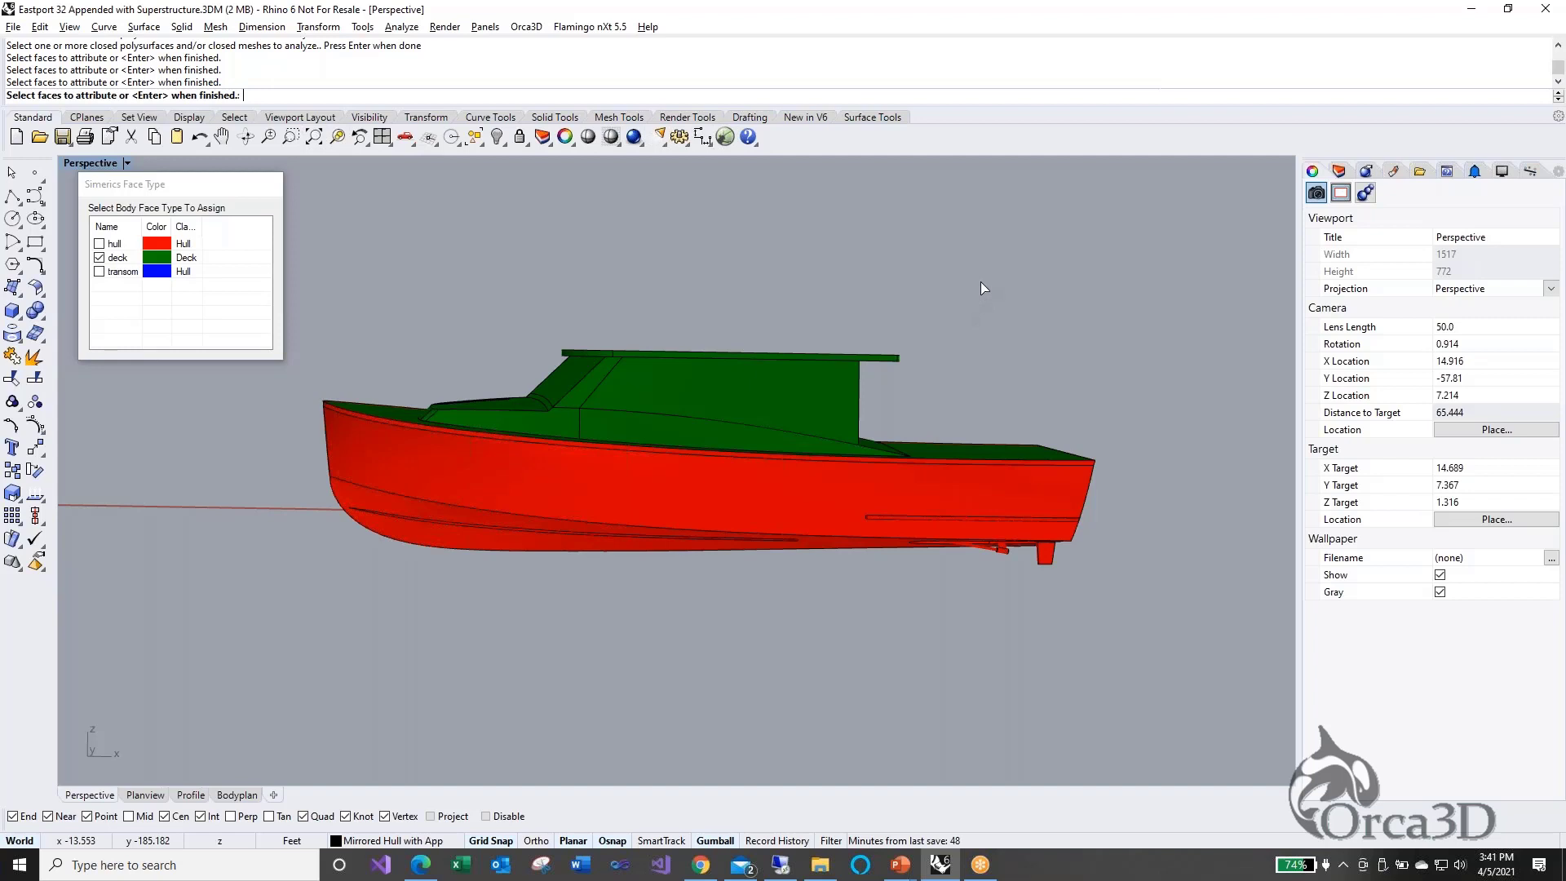
{"action": "right_click_drag", "start_coordinate": [980, 282], "coordinate": [977, 293]}
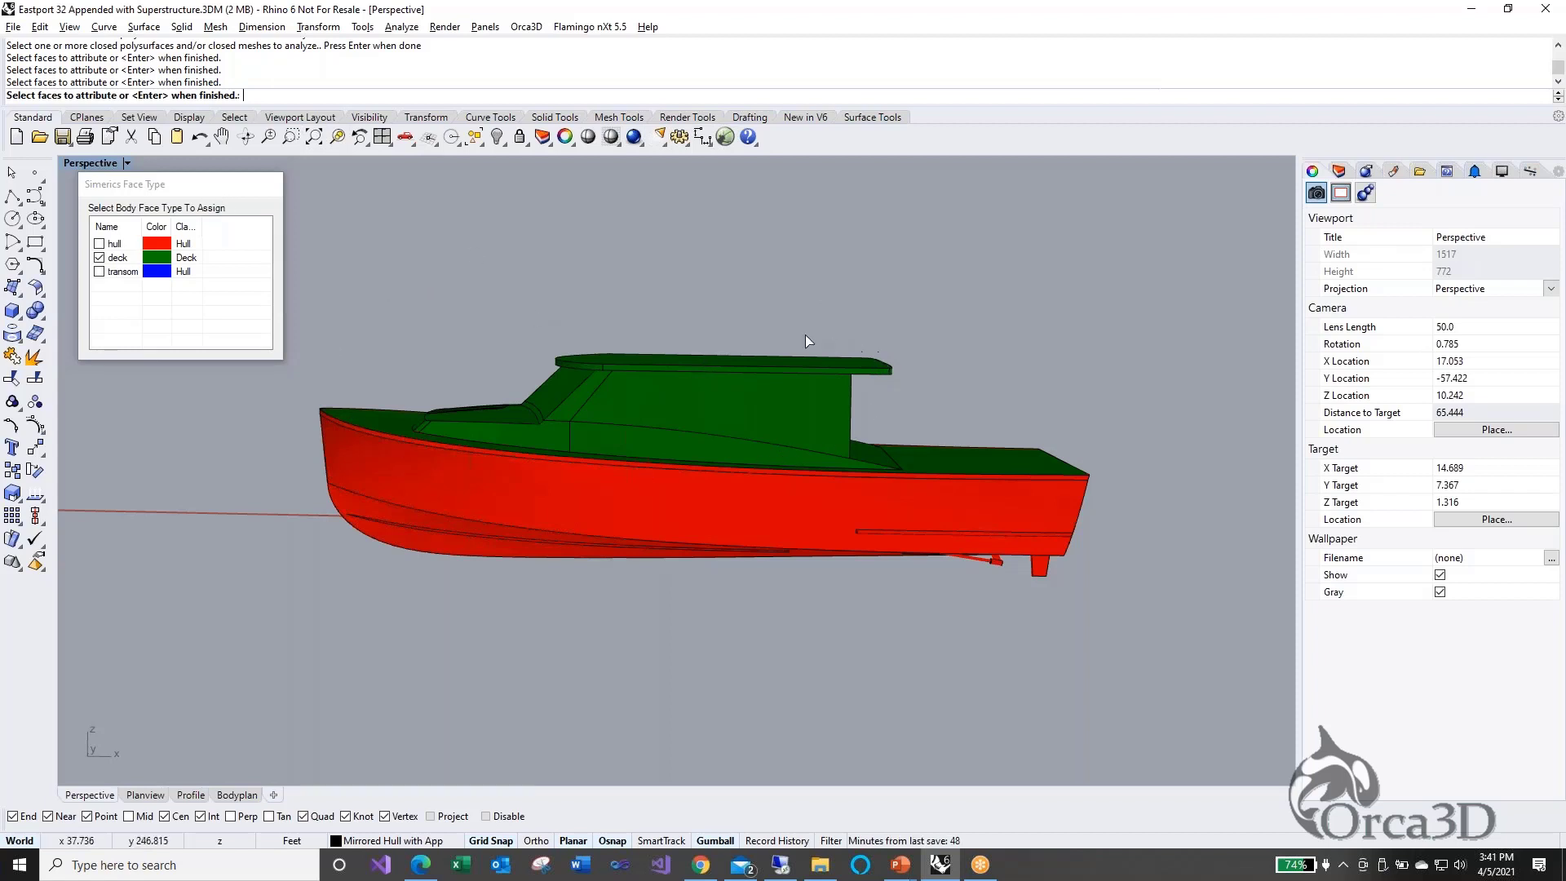
{"action": "mouse_move", "coordinate": [640, 458]}
{"action": "right_mouse_down"}
{"action": "mouse_move", "coordinate": [633, 437]}
{"action": "mouse_move", "coordinate": [636, 469]}
{"action": "mouse_move", "coordinate": [658, 453]}
{"action": "right_mouse_up"}
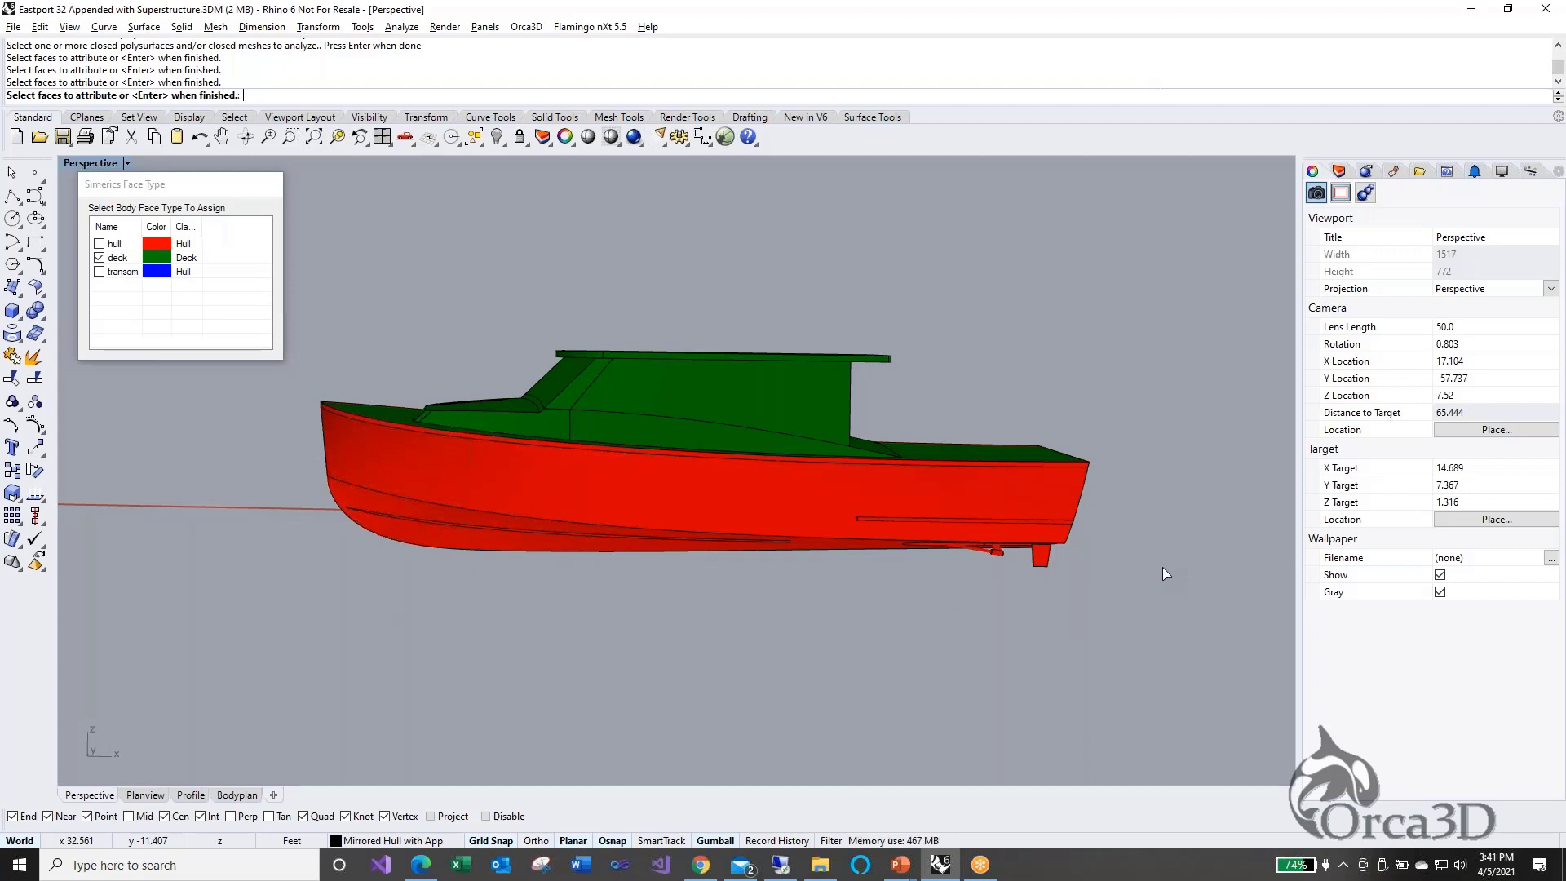
Create a new face type named rudders and assign it to both rudders under the stern
{"action": "right_click_drag", "start_coordinate": [656, 603], "coordinate": [408, 527]}
{"action": "scroll", "coordinate": [1139, 537], "scroll_direction": "up", "scroll_amount": 5}
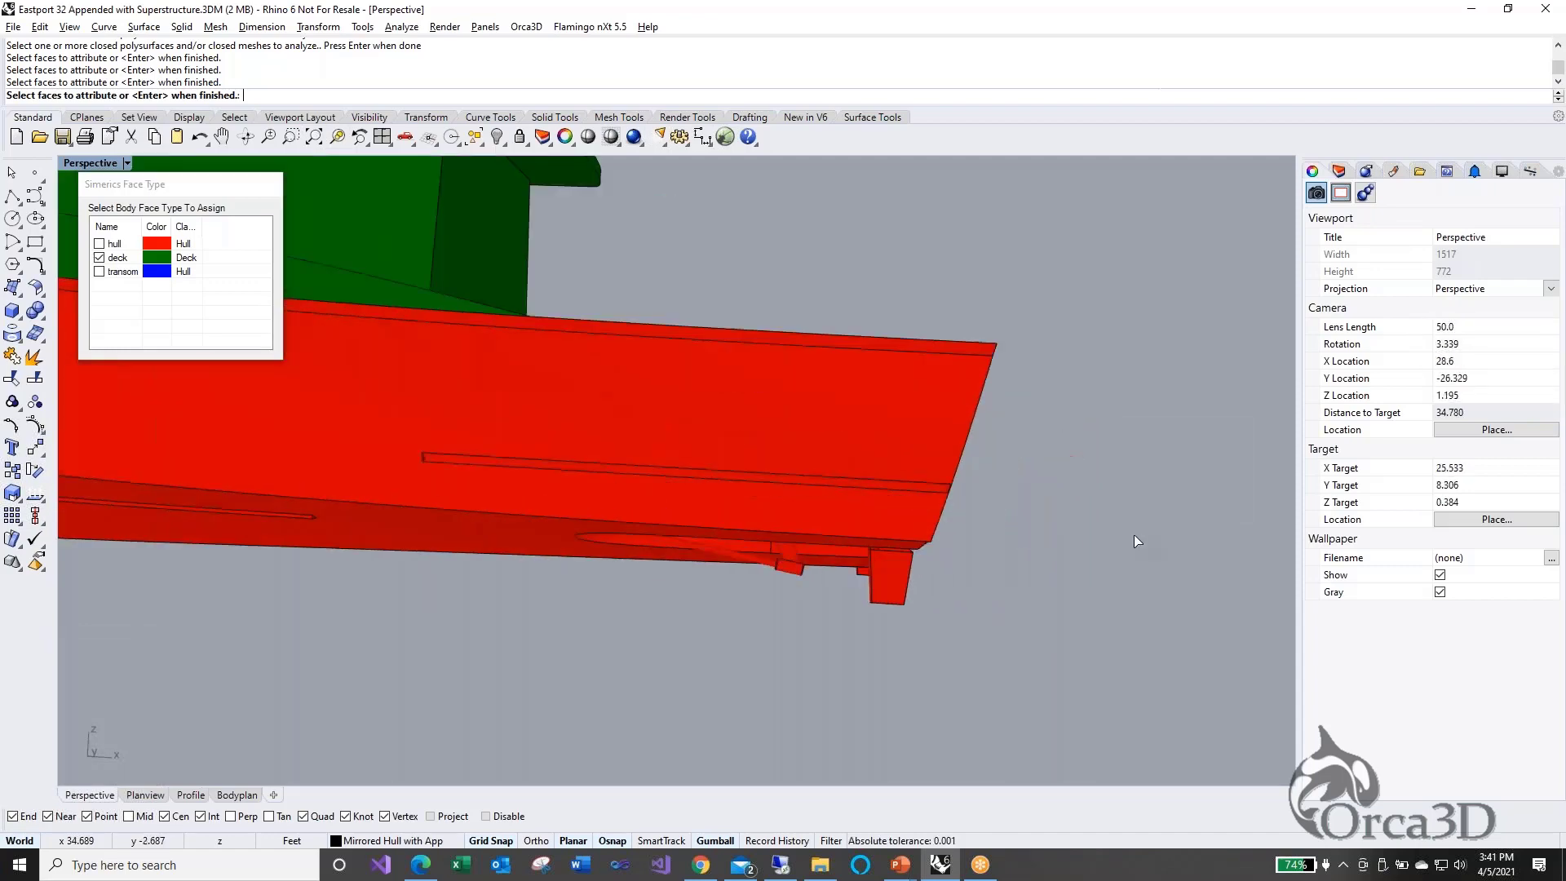
{"action": "right_click_drag", "start_coordinate": [964, 516], "coordinate": [923, 507]}
{"action": "scroll", "coordinate": [938, 514], "scroll_direction": "up", "scroll_amount": 4}
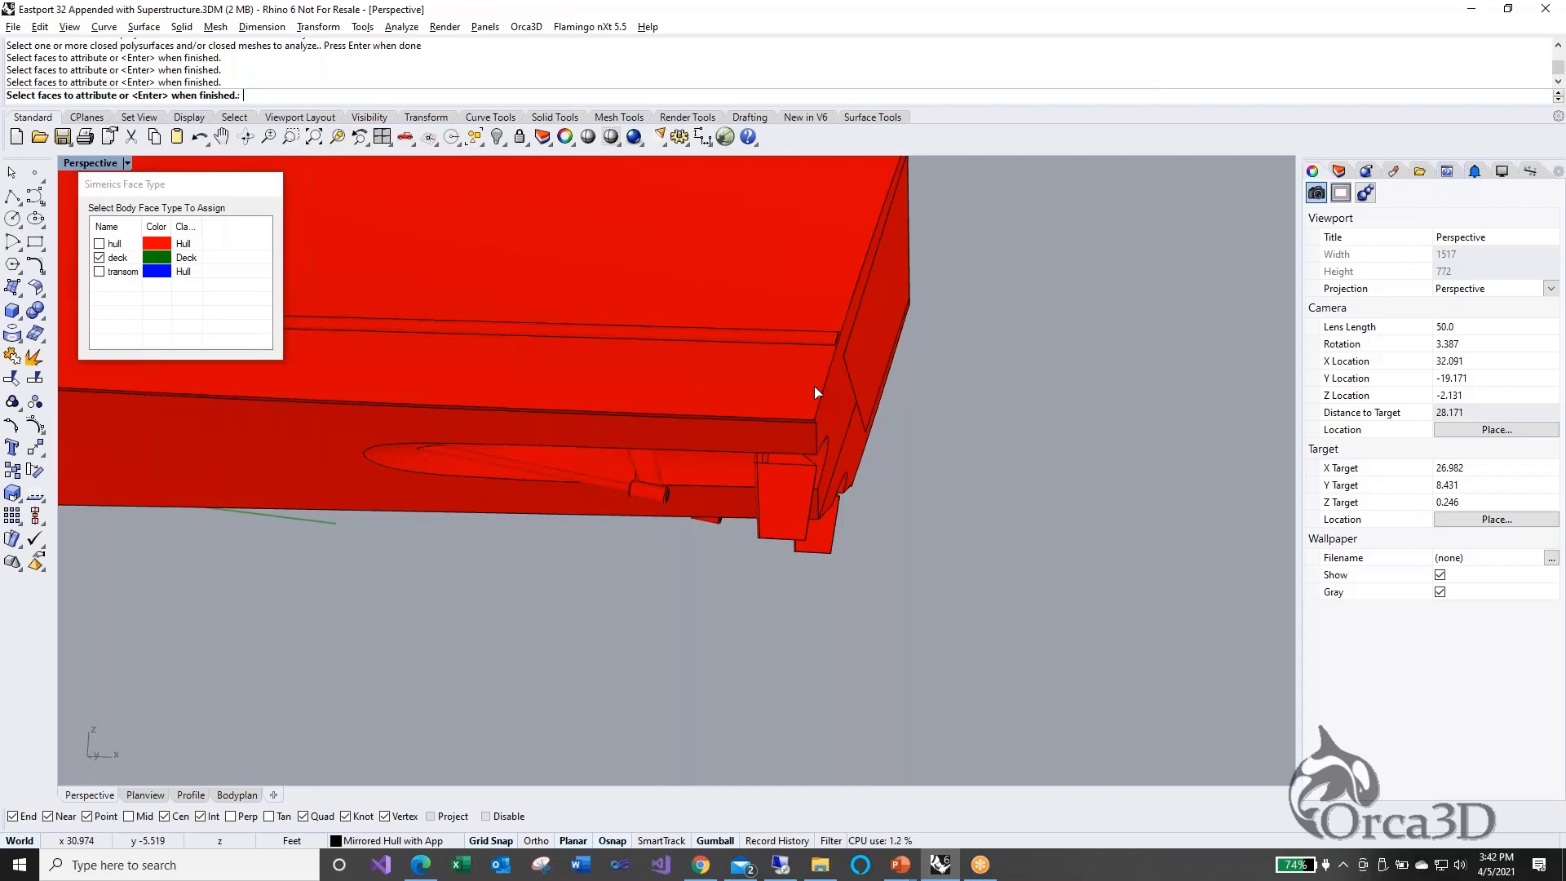
{"action": "right_click_drag", "start_coordinate": [801, 410], "coordinate": [804, 411]}
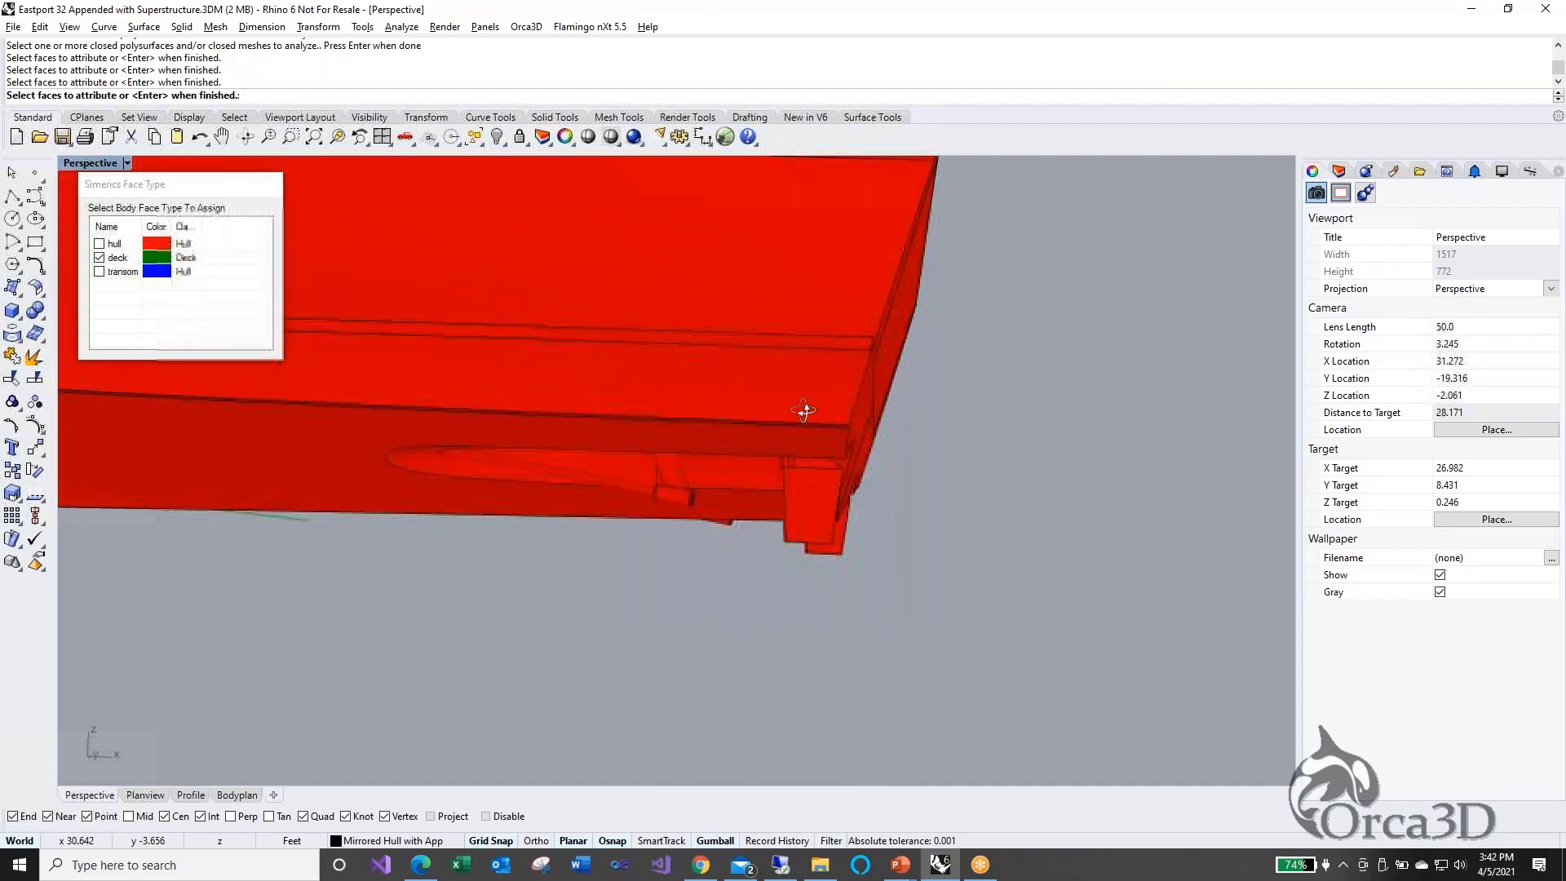
{"action": "right_click", "coordinate": [184, 296]}
{"action": "left_click", "coordinate": [221, 307]}
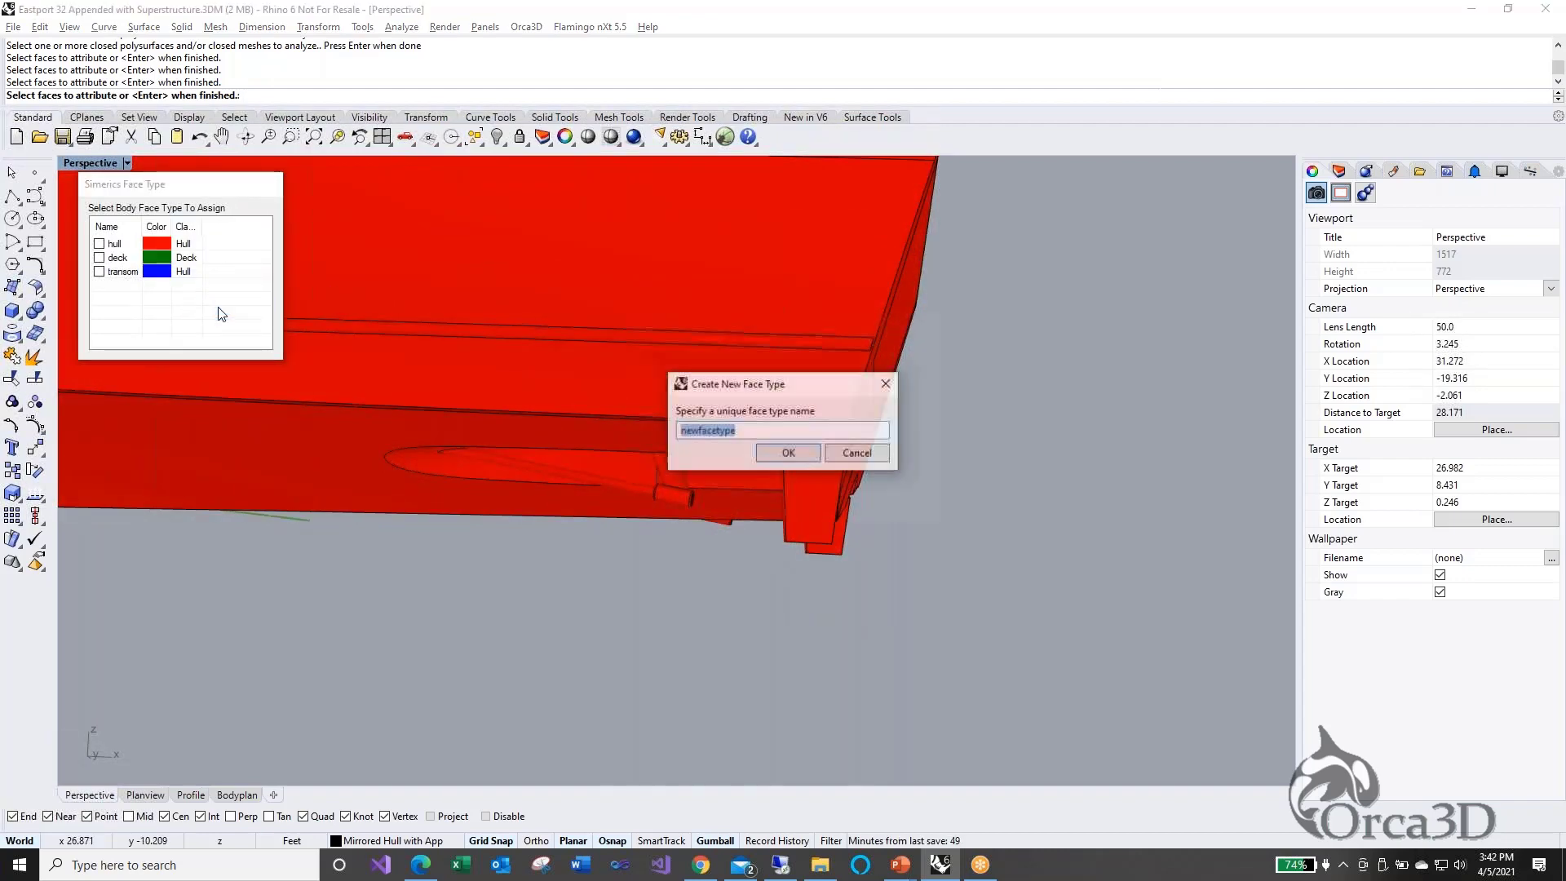
{"action": "type", "text": "rudders"}
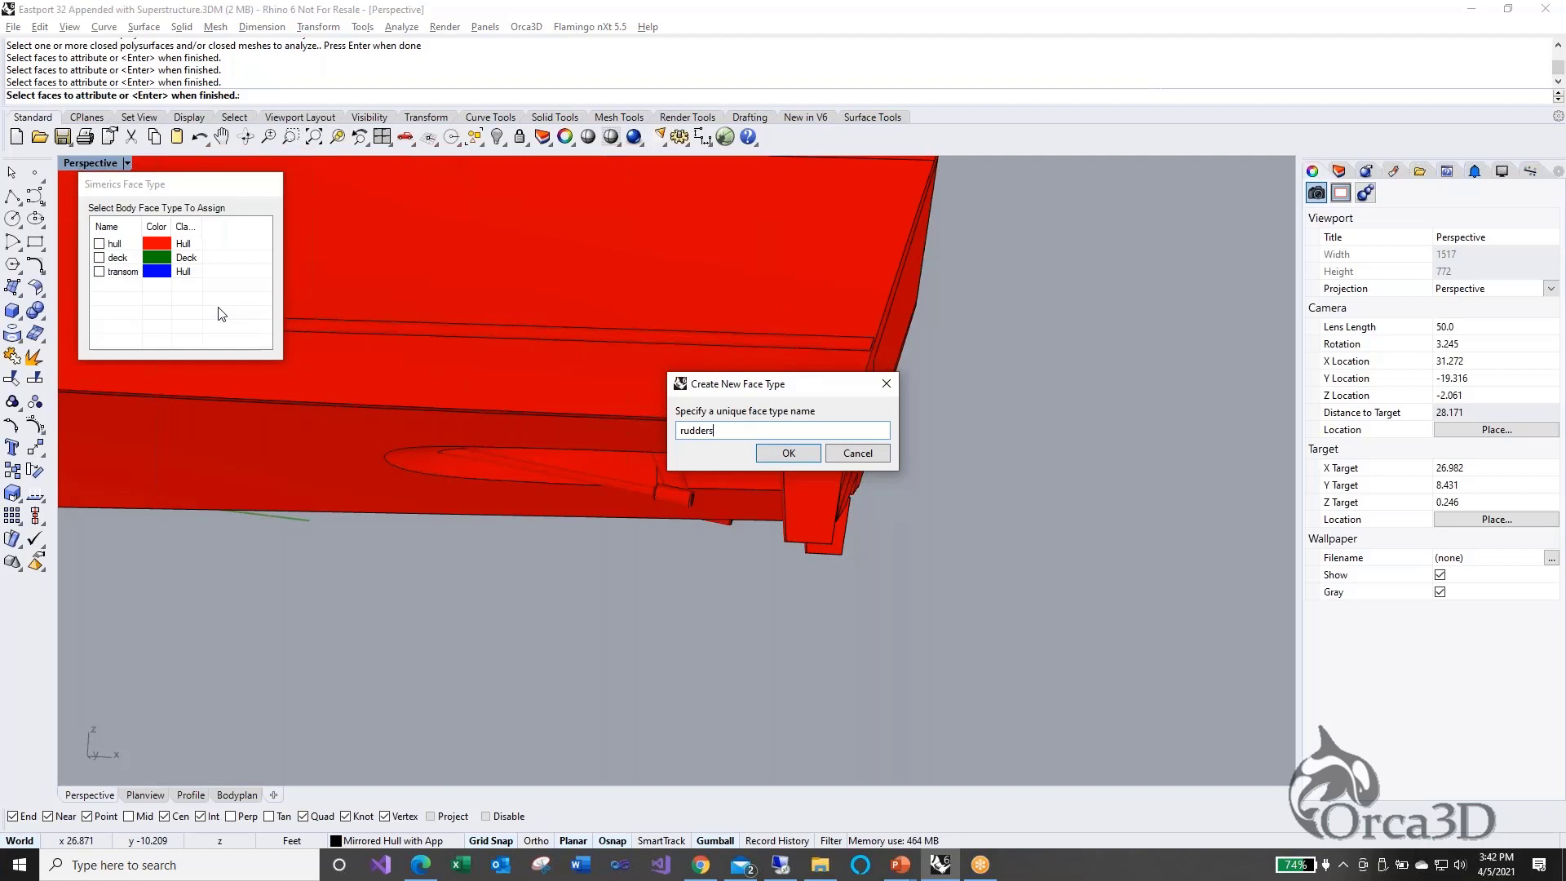
{"action": "key", "text": "Return"}
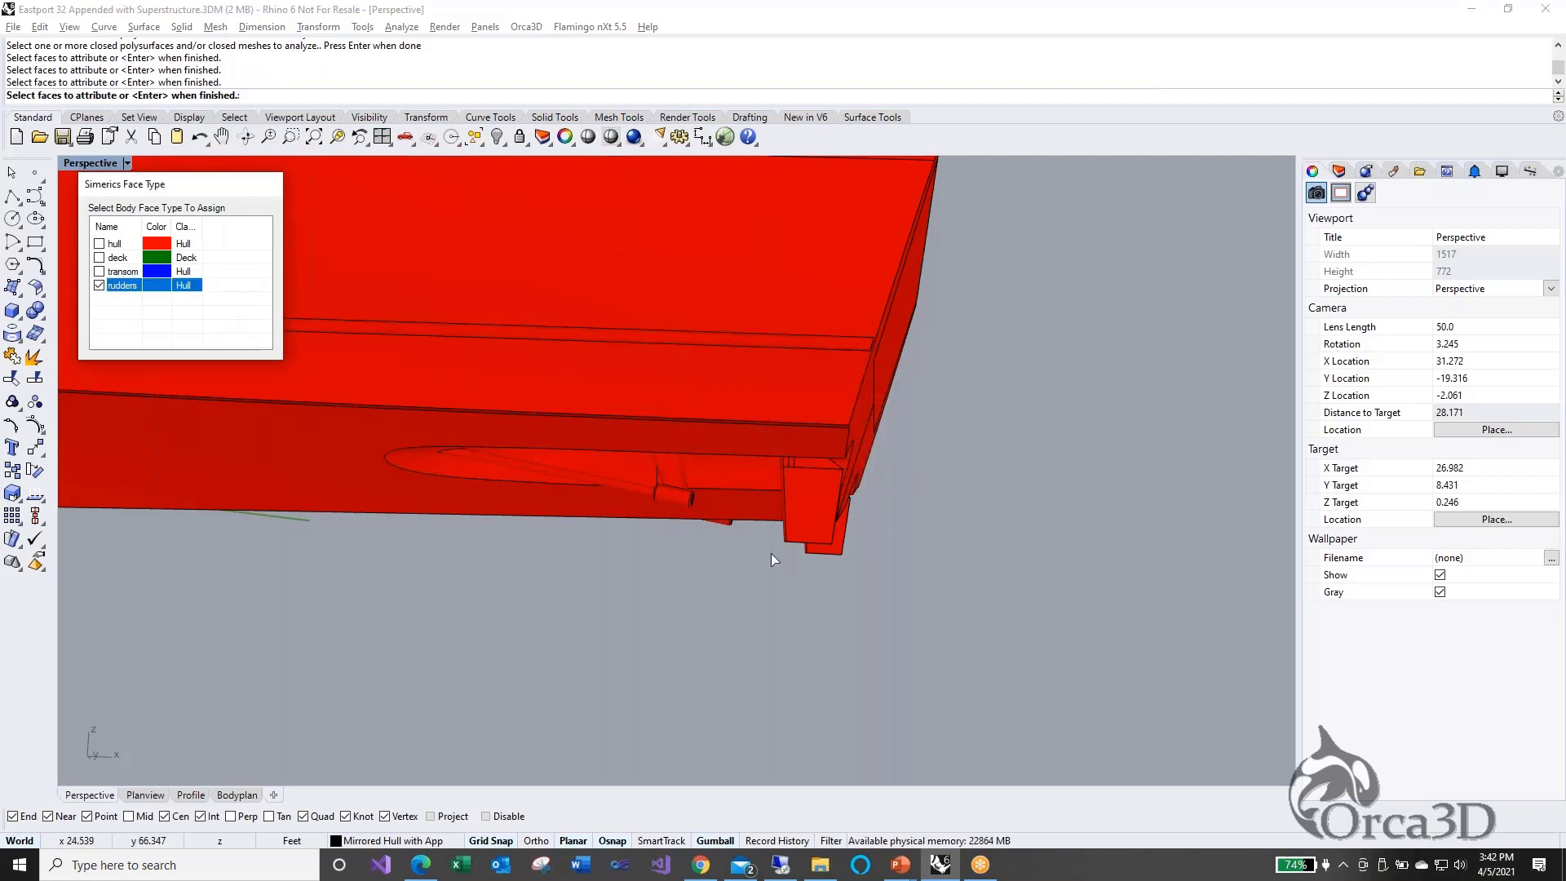
{"action": "left_click_drag", "start_coordinate": [773, 570], "coordinate": [869, 410]}
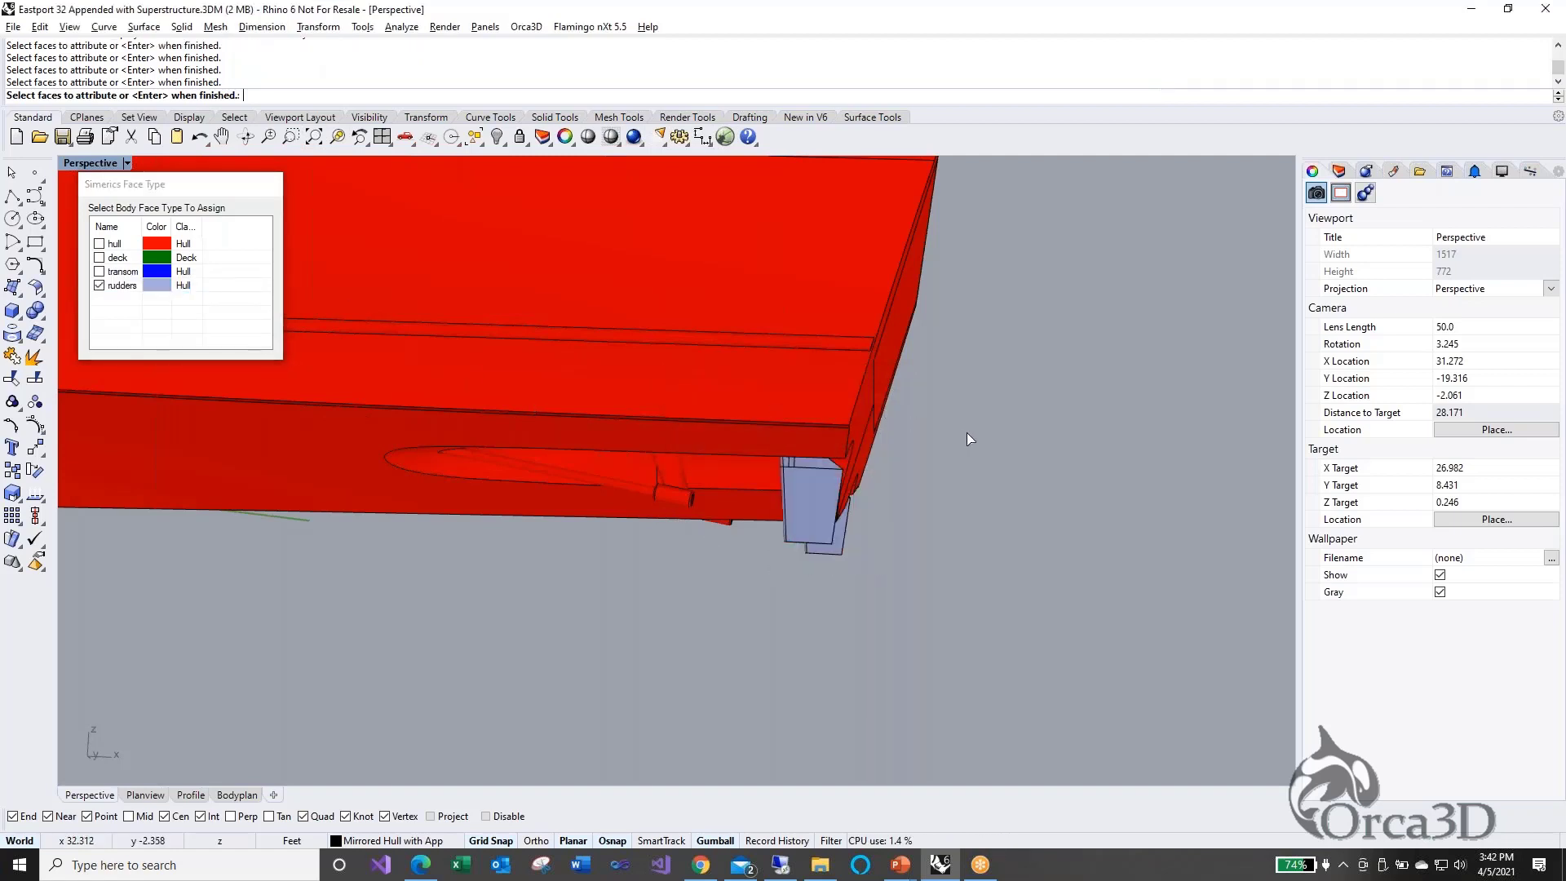
{"action": "right_click_drag", "start_coordinate": [966, 432], "coordinate": [1052, 458]}
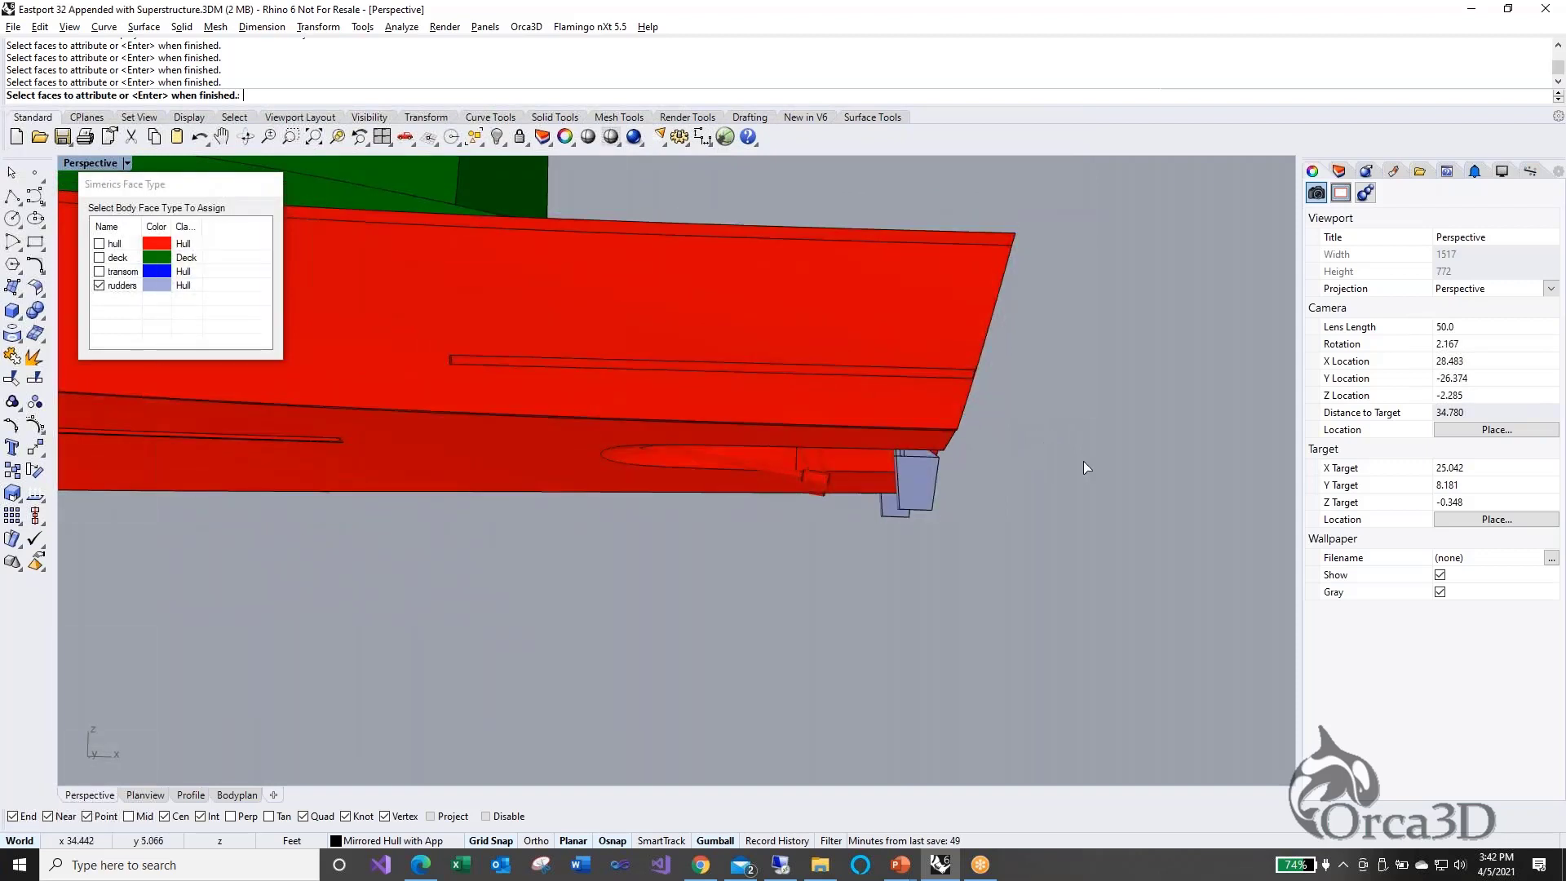
{"action": "scroll", "coordinate": [1230, 446], "scroll_direction": "down", "scroll_amount": 2}
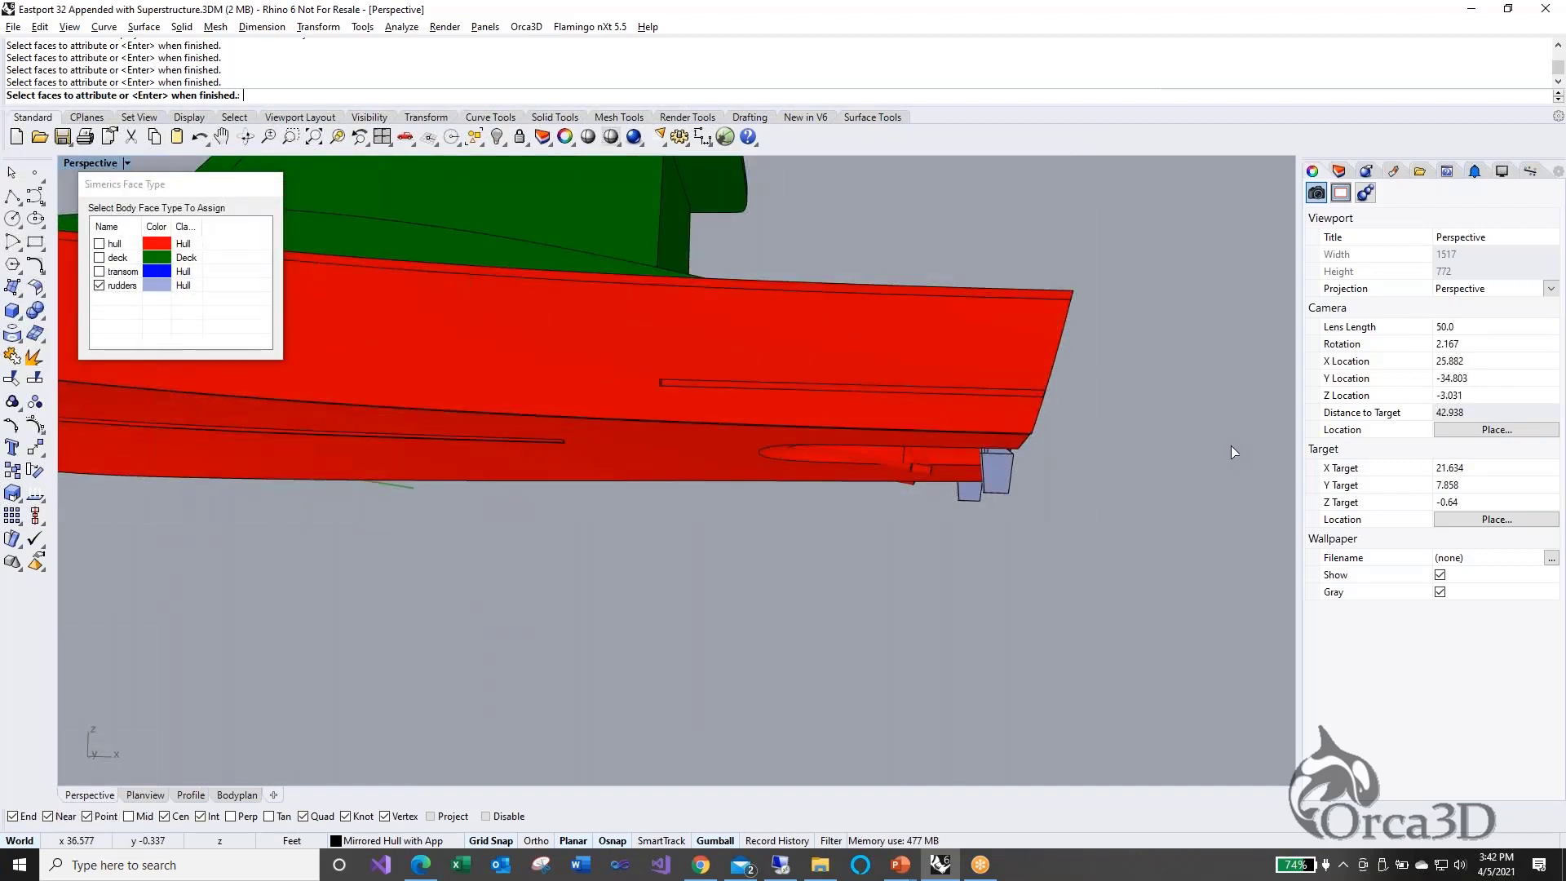
{"action": "scroll", "coordinate": [1230, 445], "scroll_direction": "down", "scroll_amount": 5}
{"action": "right_click_drag", "start_coordinate": [1103, 455], "coordinate": [1162, 448]}
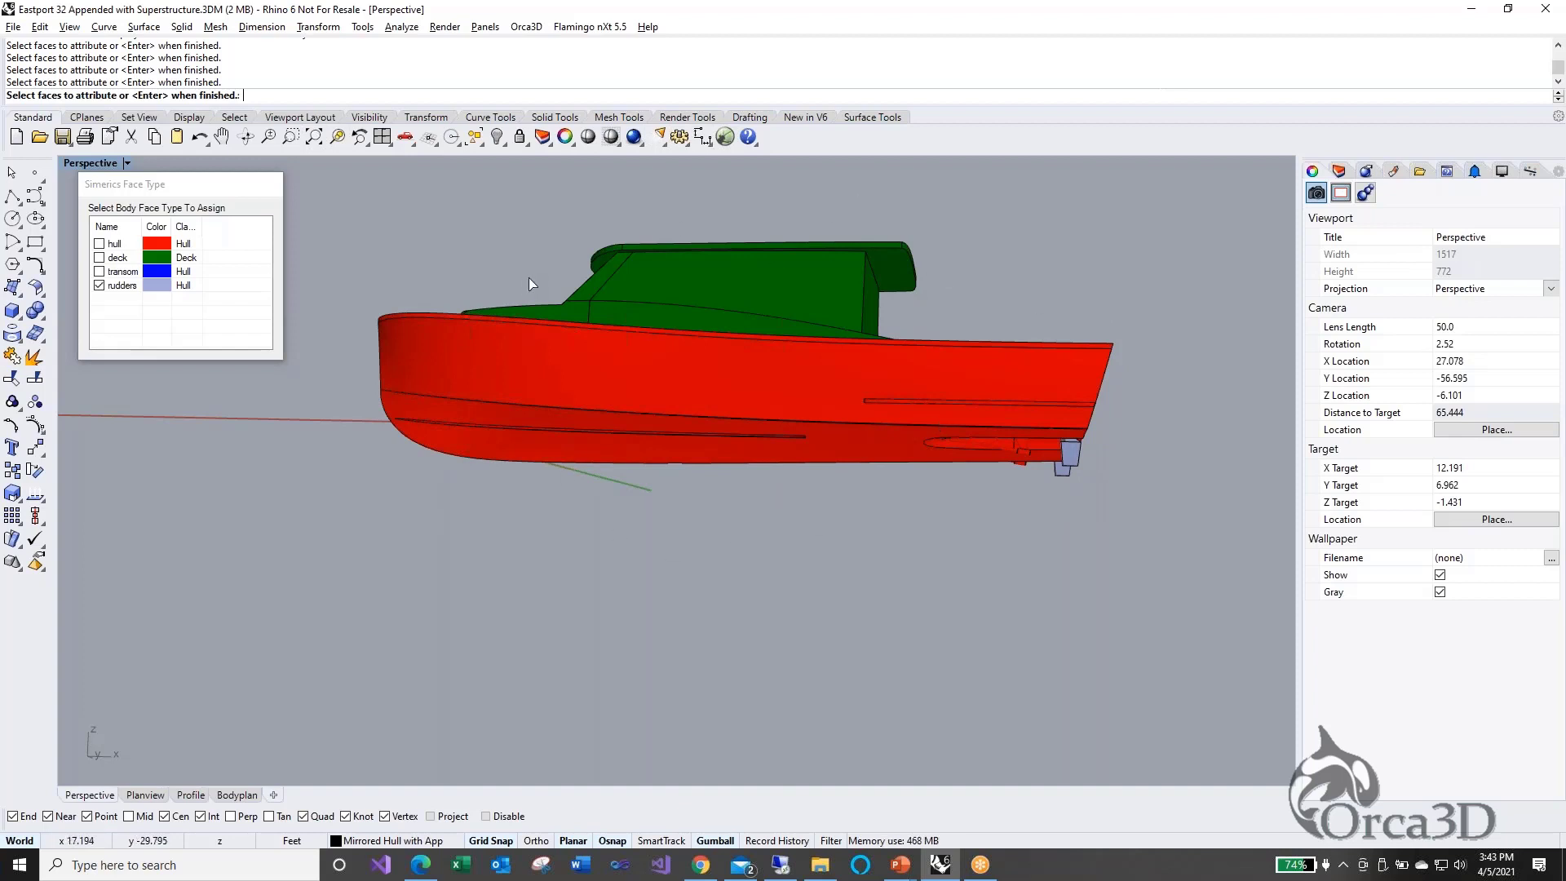
Finish attributing the faces and run the simulation setup, keeping the number of saved CFD results files at 4
{"action": "right_click_drag", "start_coordinate": [899, 389], "coordinate": [892, 397]}
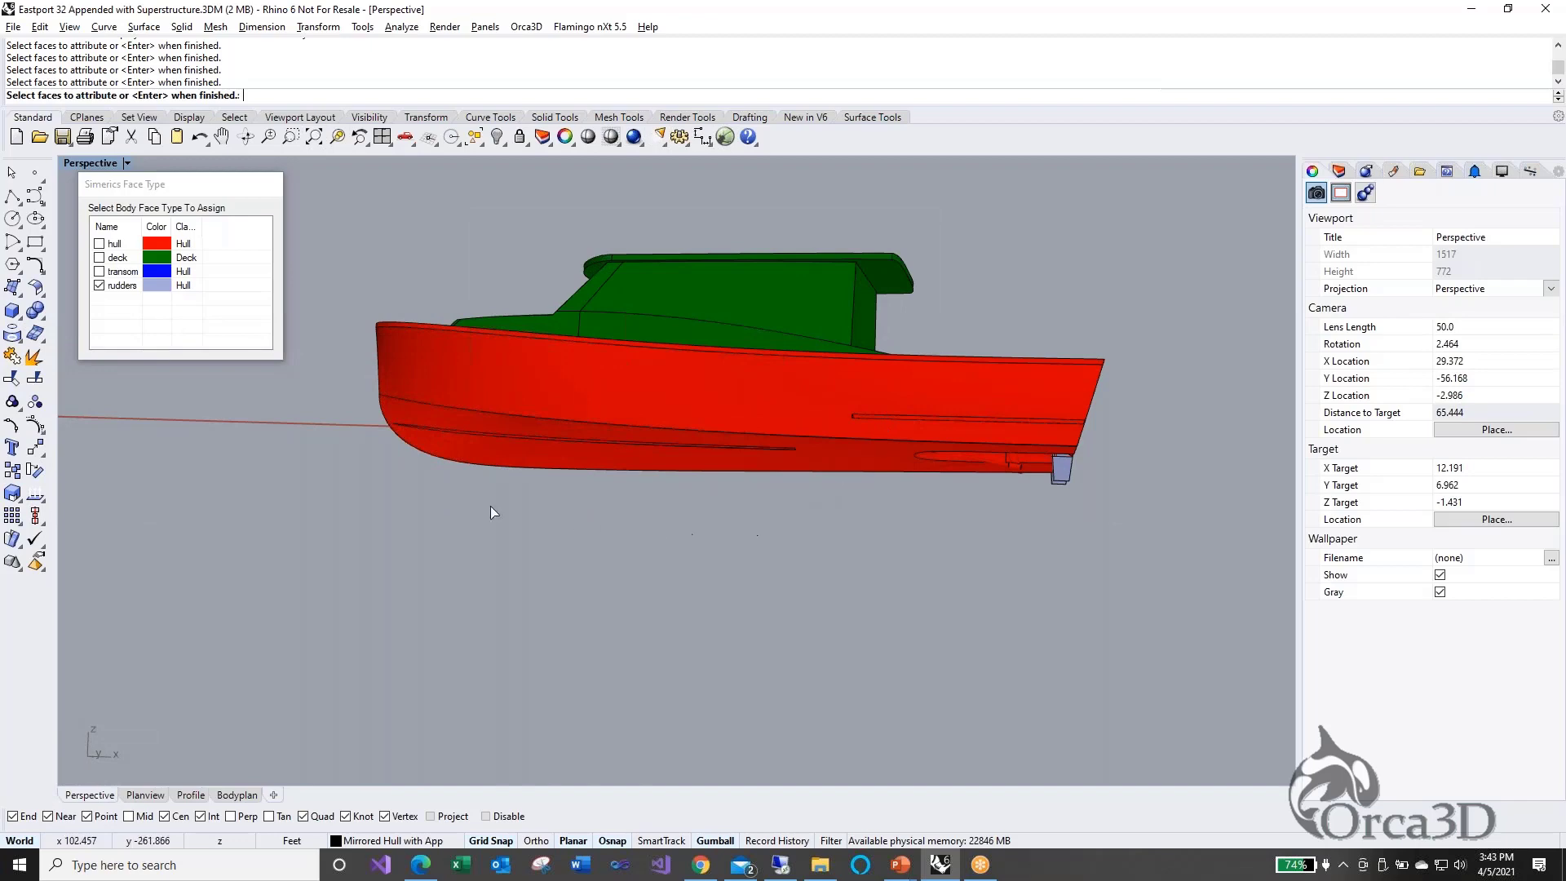
{"action": "key", "text": "Return"}
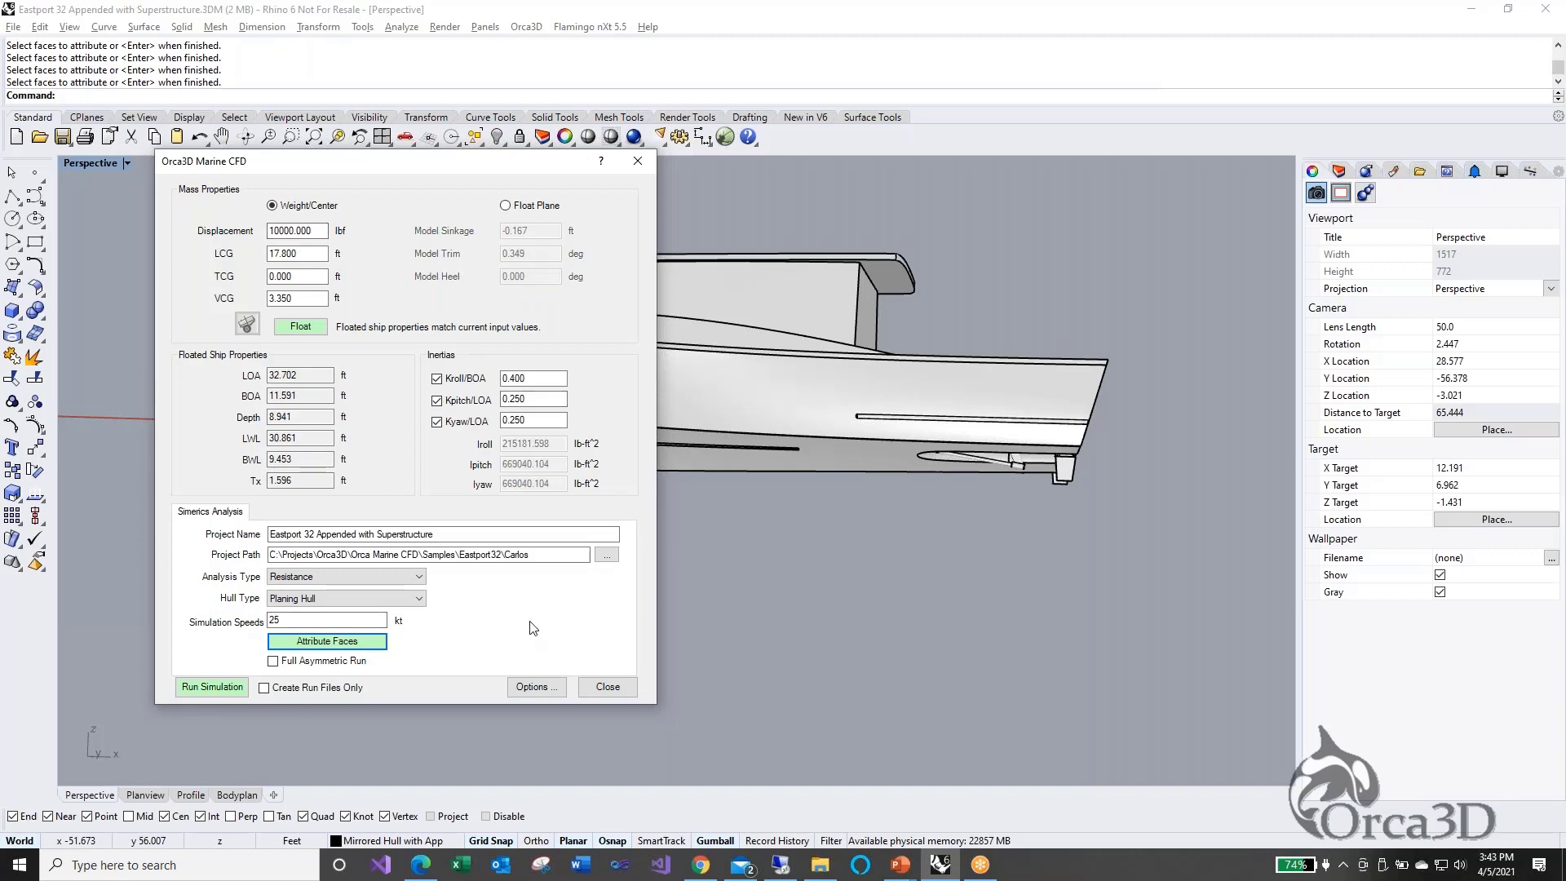
{"action": "left_click", "coordinate": [220, 688]}
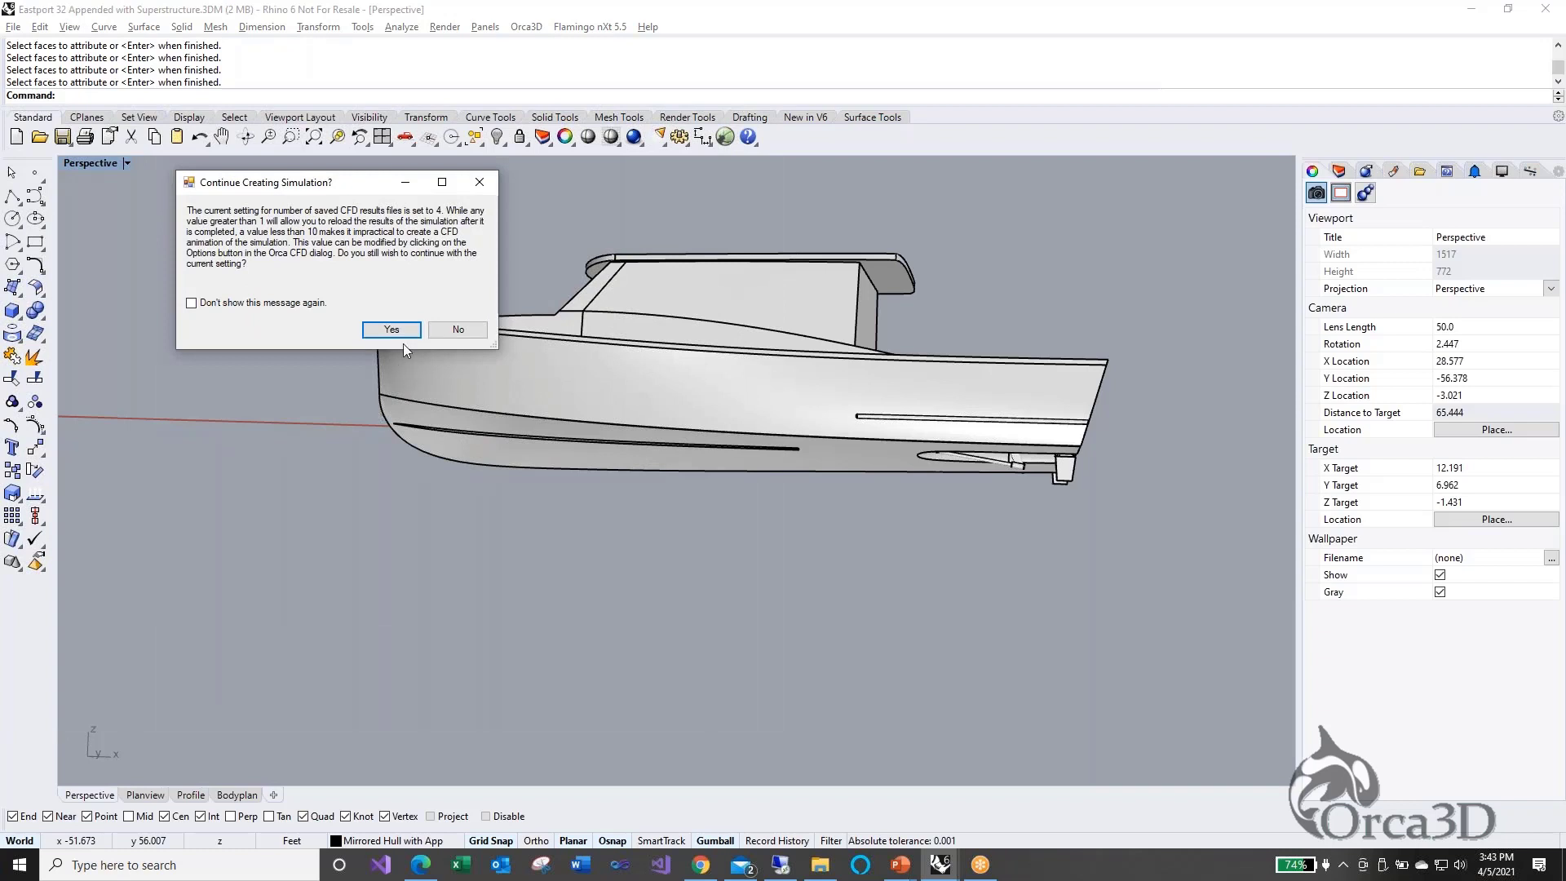
{"action": "left_click", "coordinate": [405, 330]}
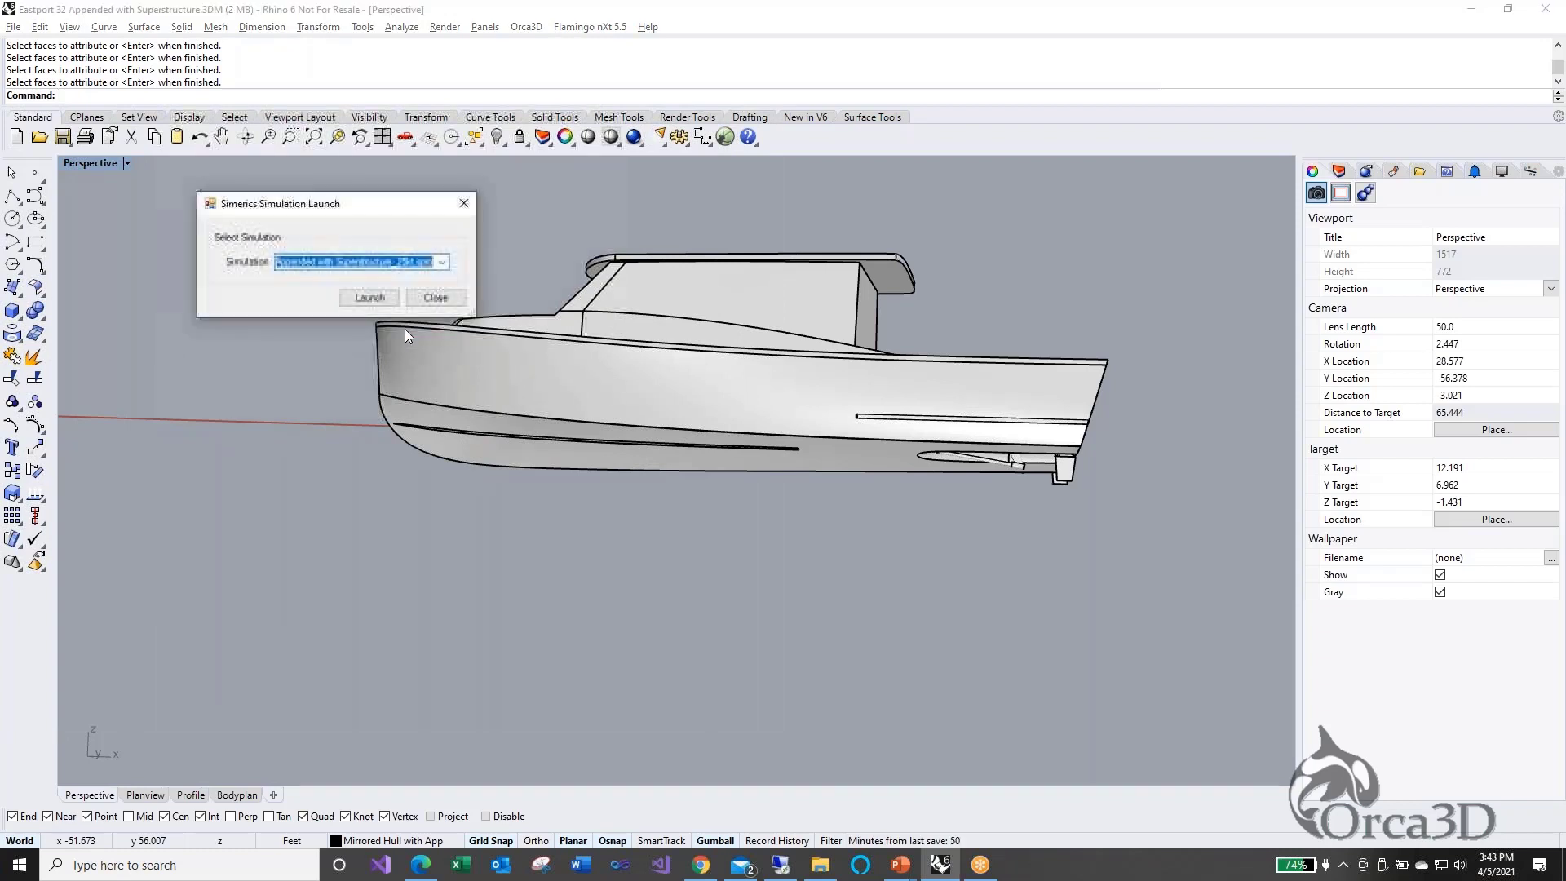
Launch the 25 kt simulation project in Simerics MP and start it from initial values, saving the project beforehand
{"action": "left_click_drag", "start_coordinate": [475, 315], "coordinate": [861, 386]}
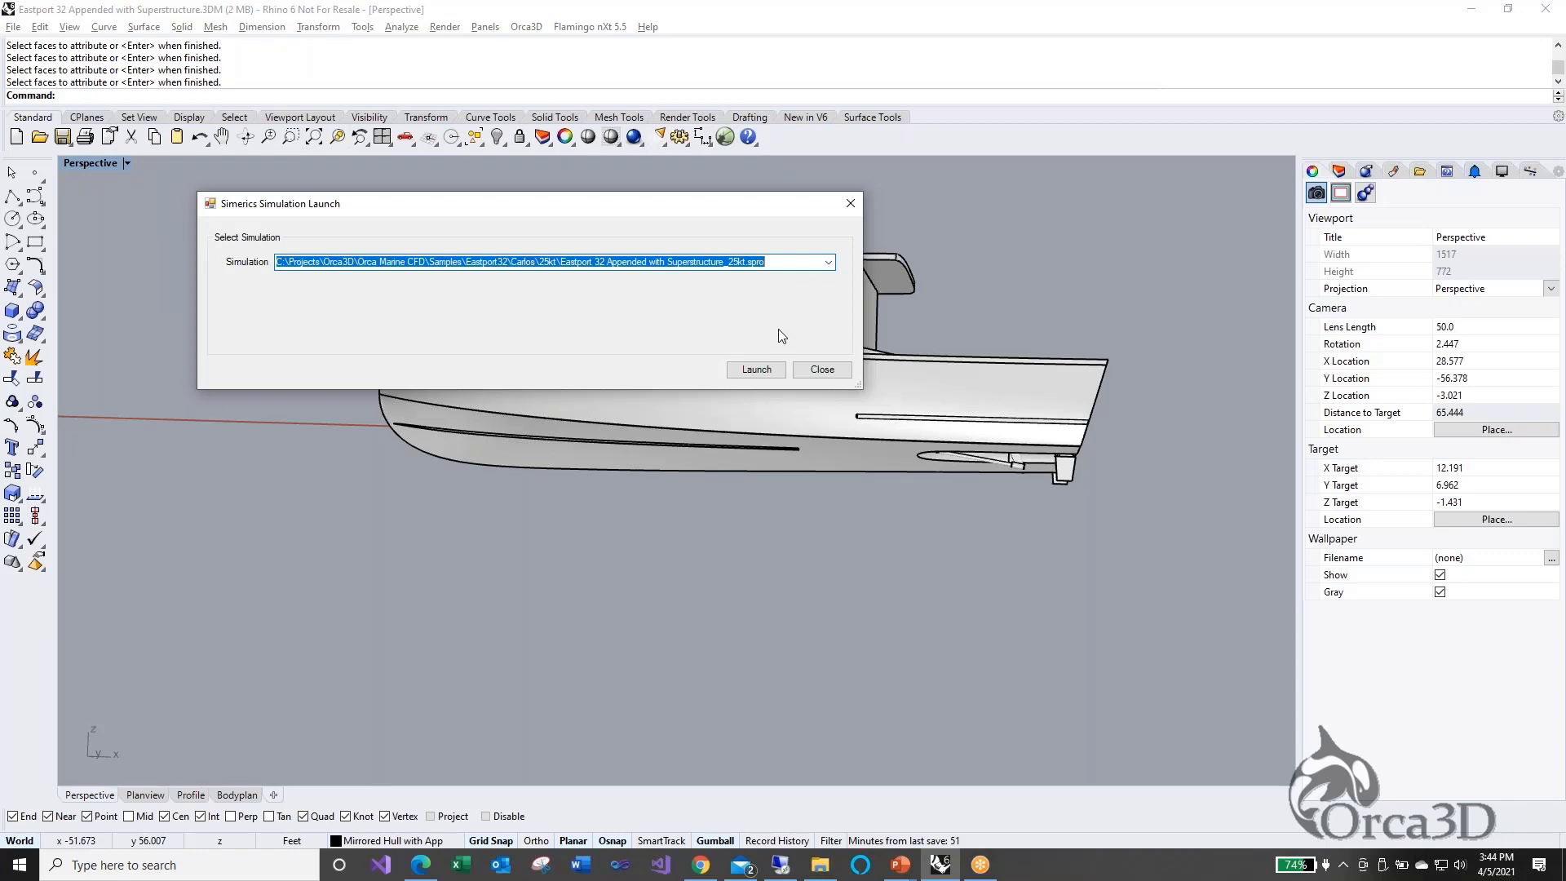
{"action": "left_click", "coordinate": [771, 372]}
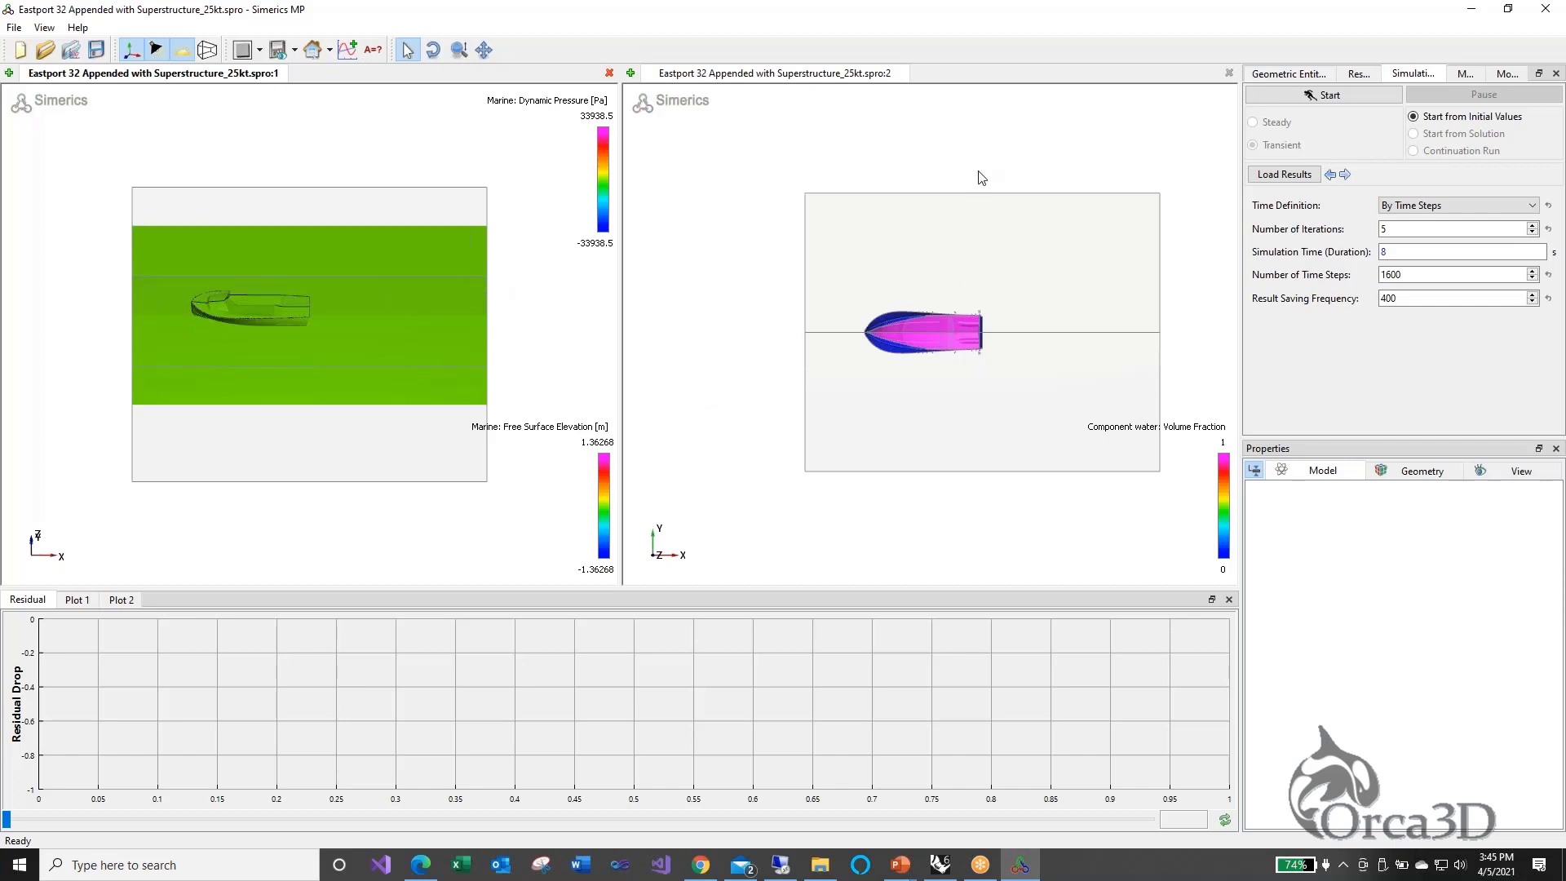
{"action": "left_click", "coordinate": [1310, 96]}
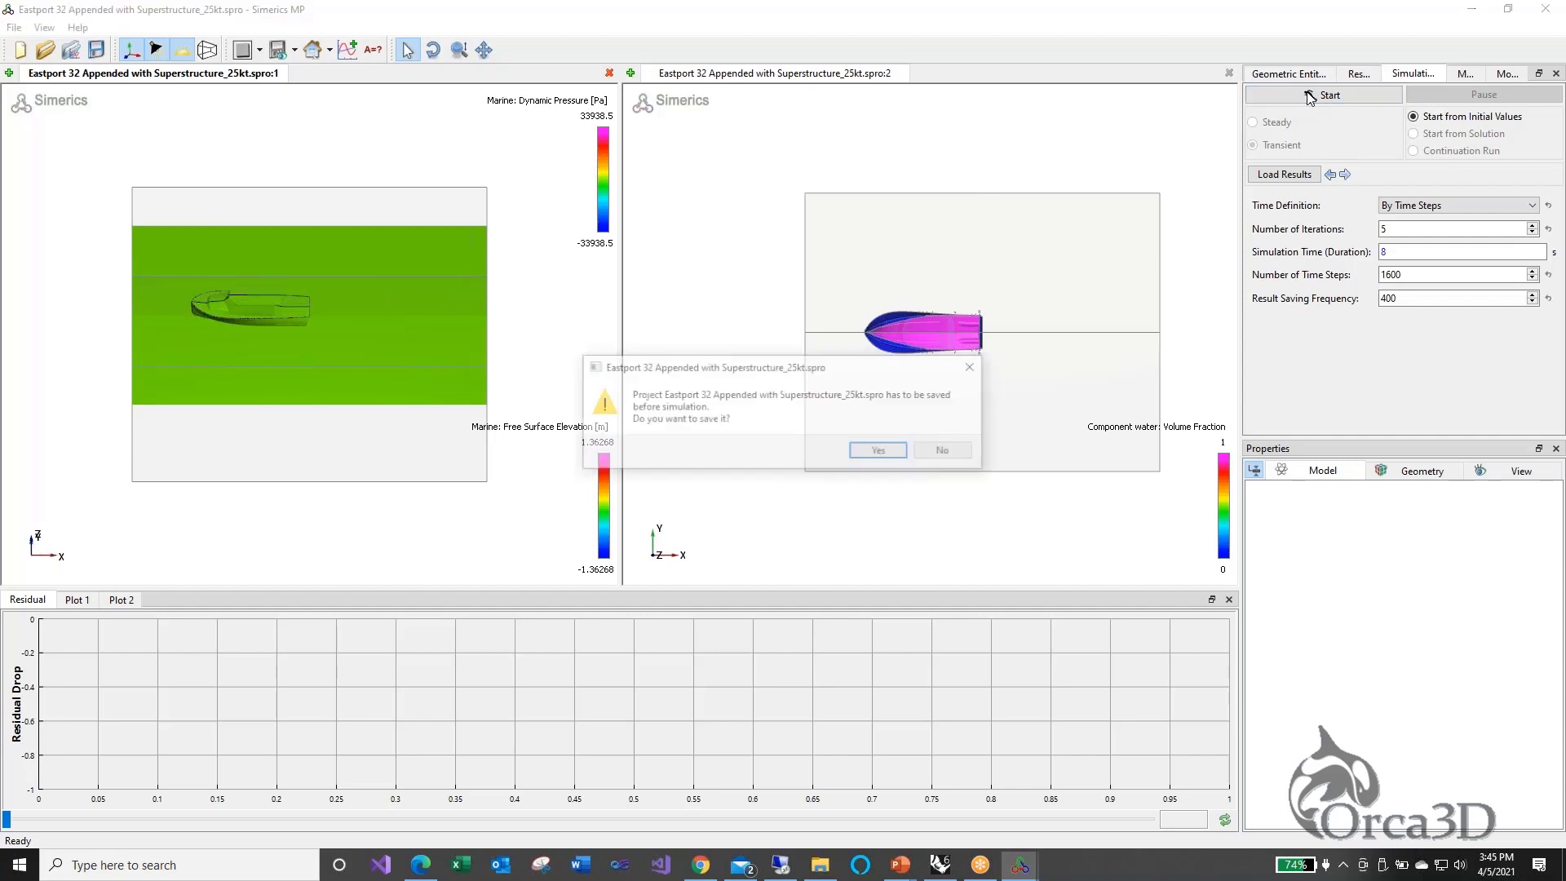
{"action": "left_click", "coordinate": [881, 452]}
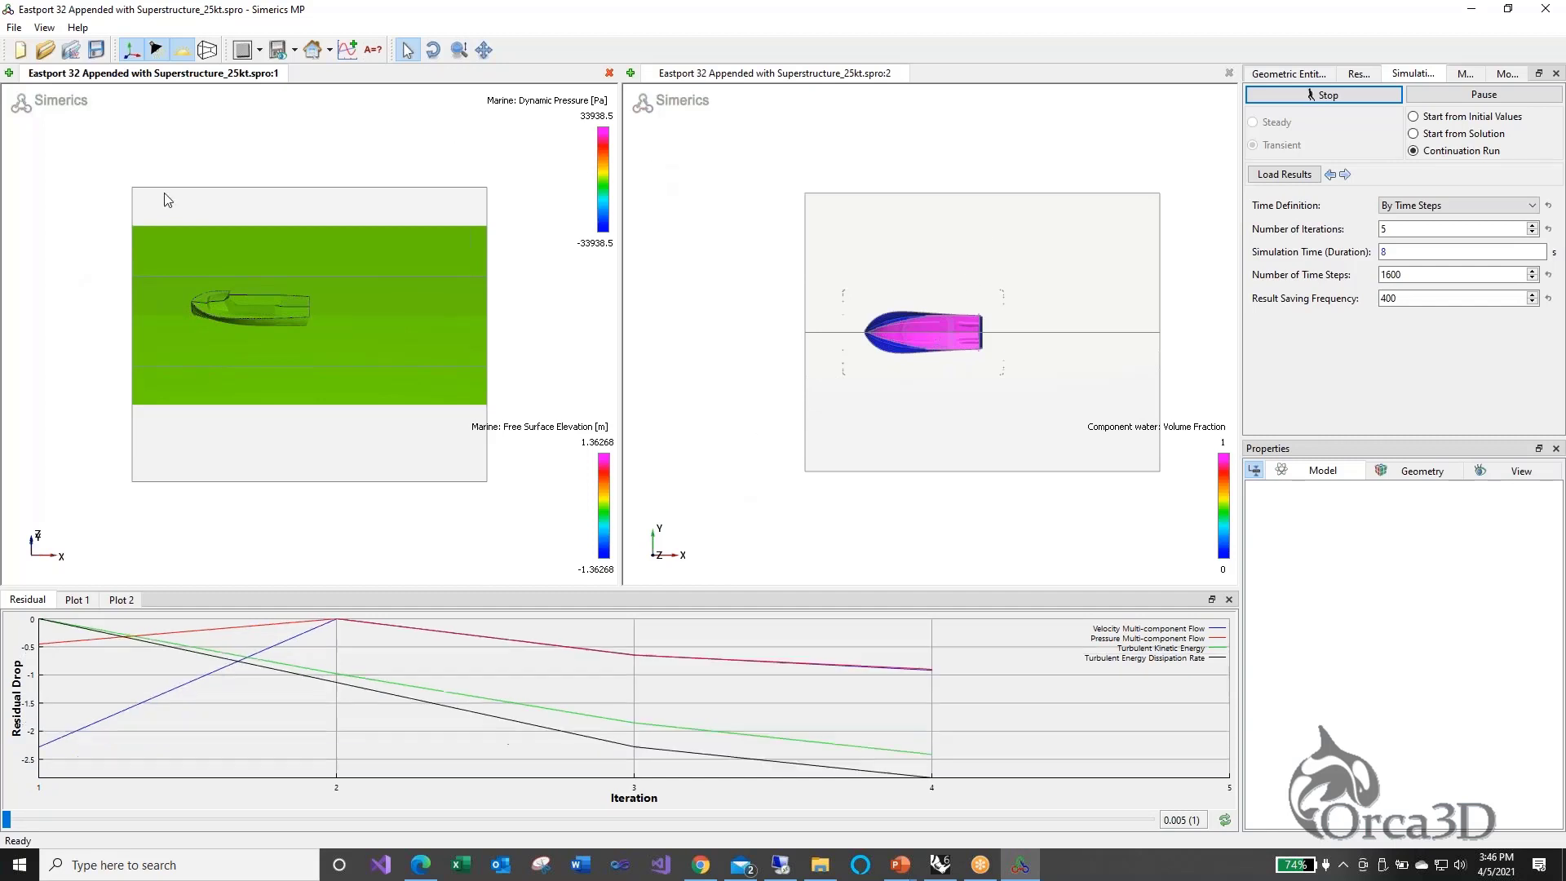
Show the dynamic pressure and free surface view alone and inspect the boat from above and below the water plane
{"action": "left_click", "coordinate": [239, 52]}
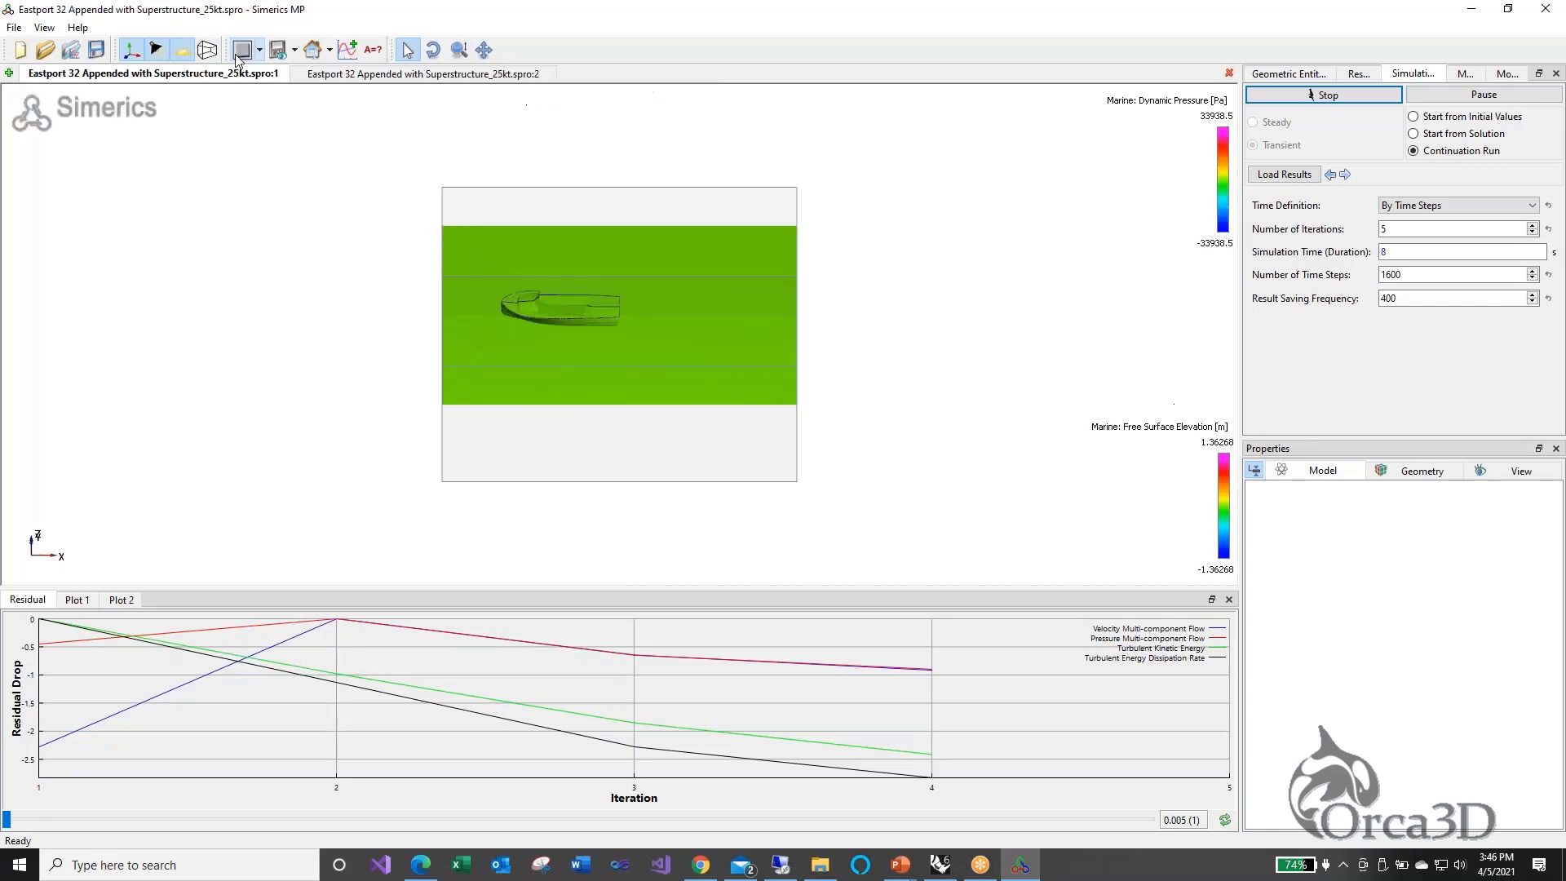
{"action": "left_click", "coordinate": [485, 50]}
{"action": "left_click_drag", "start_coordinate": [797, 394], "coordinate": [559, 256]}
{"action": "scroll", "coordinate": [562, 258], "scroll_direction": "up", "scroll_amount": 5}
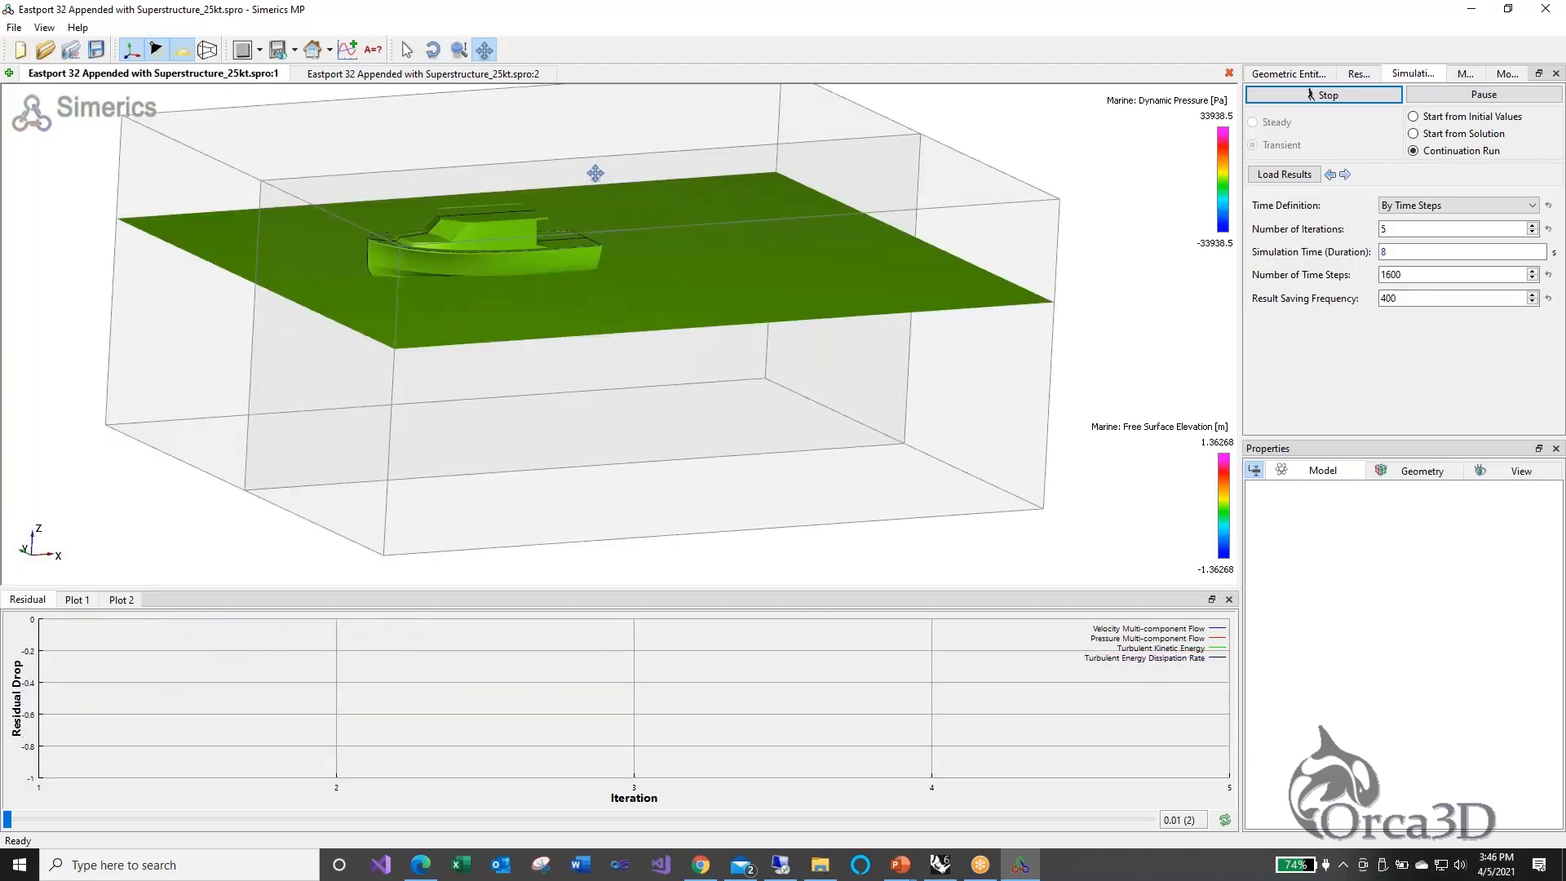
{"action": "left_click_drag", "start_coordinate": [664, 256], "coordinate": [669, 219]}
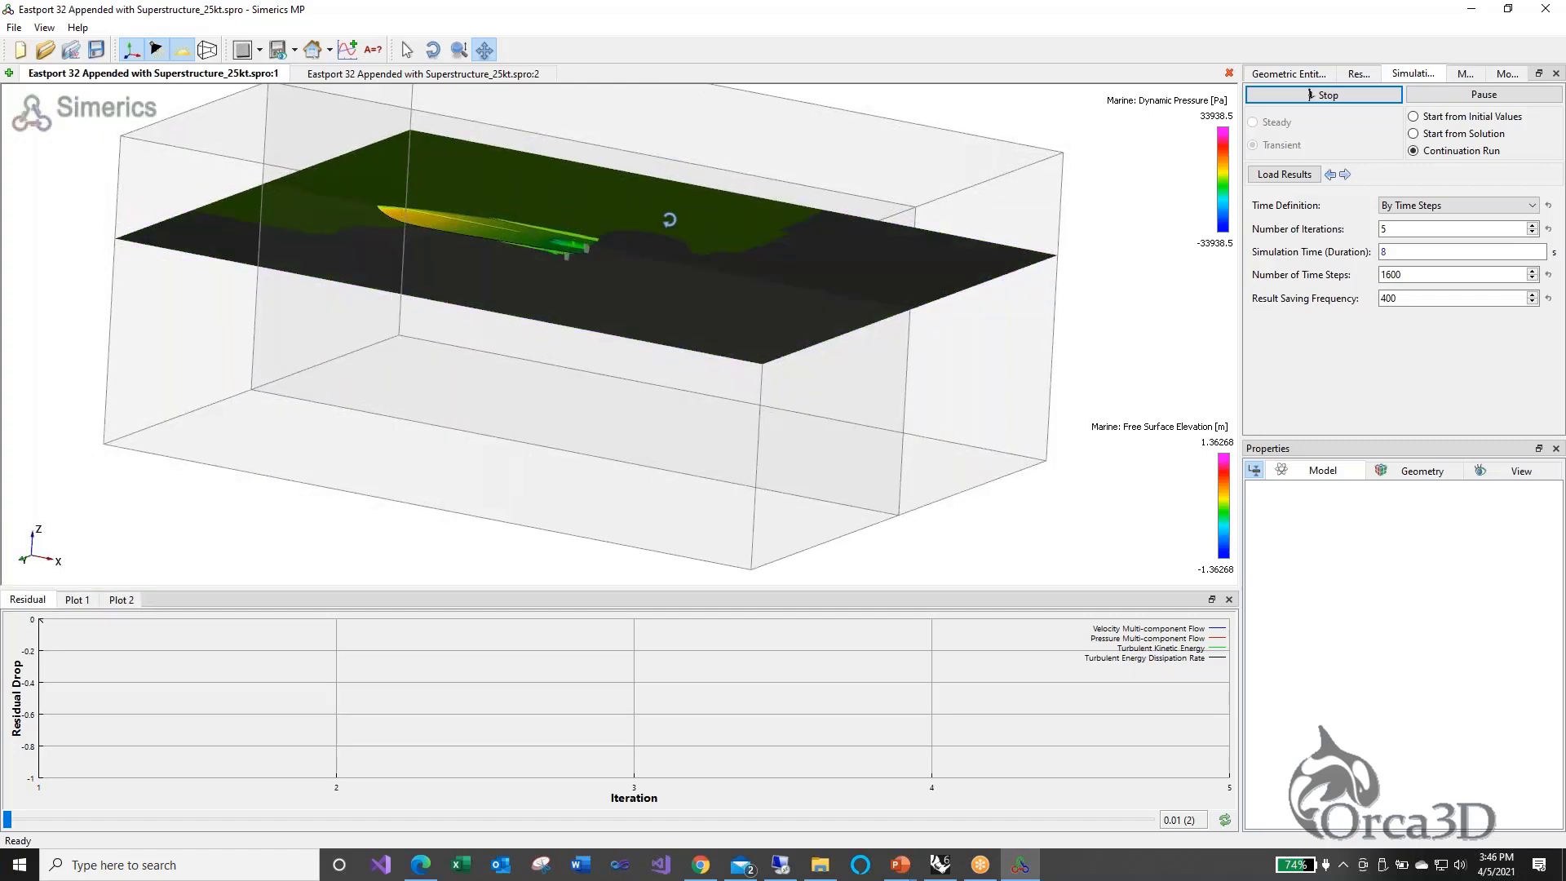
{"action": "middle_click_drag", "start_coordinate": [670, 220], "coordinate": [665, 244]}
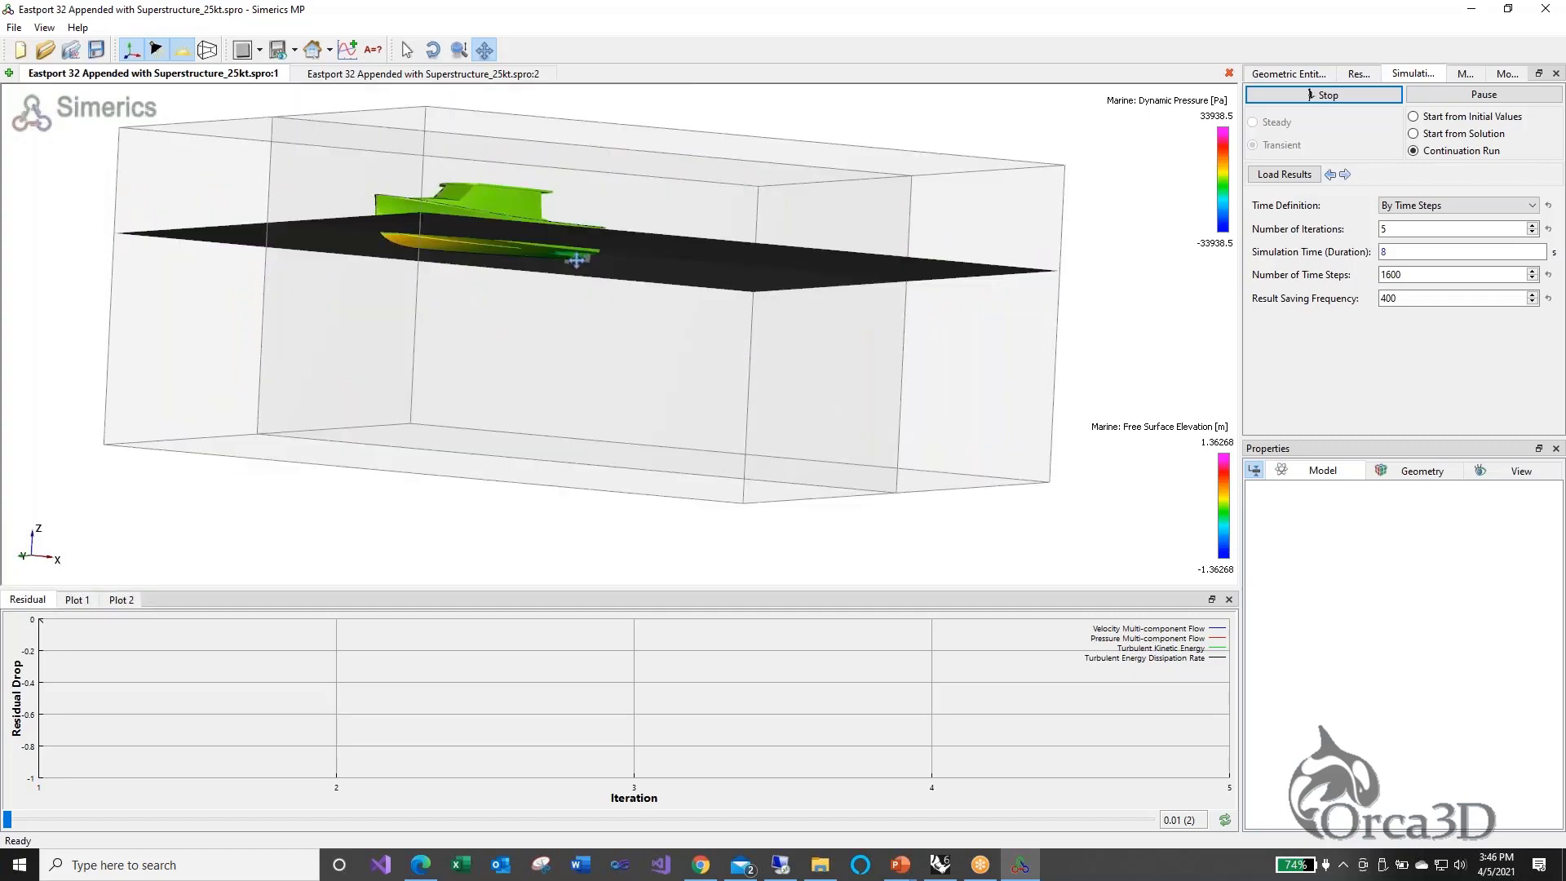
Examine the rudders, shafts, struts and tunnels under the stern up close in the dynamic pressure view
{"action": "scroll", "coordinate": [576, 260], "scroll_direction": "up", "scroll_amount": 5}
{"action": "left_click_drag", "start_coordinate": [626, 360], "coordinate": [681, 489]}
{"action": "scroll", "coordinate": [663, 384], "scroll_direction": "up", "scroll_amount": 3}
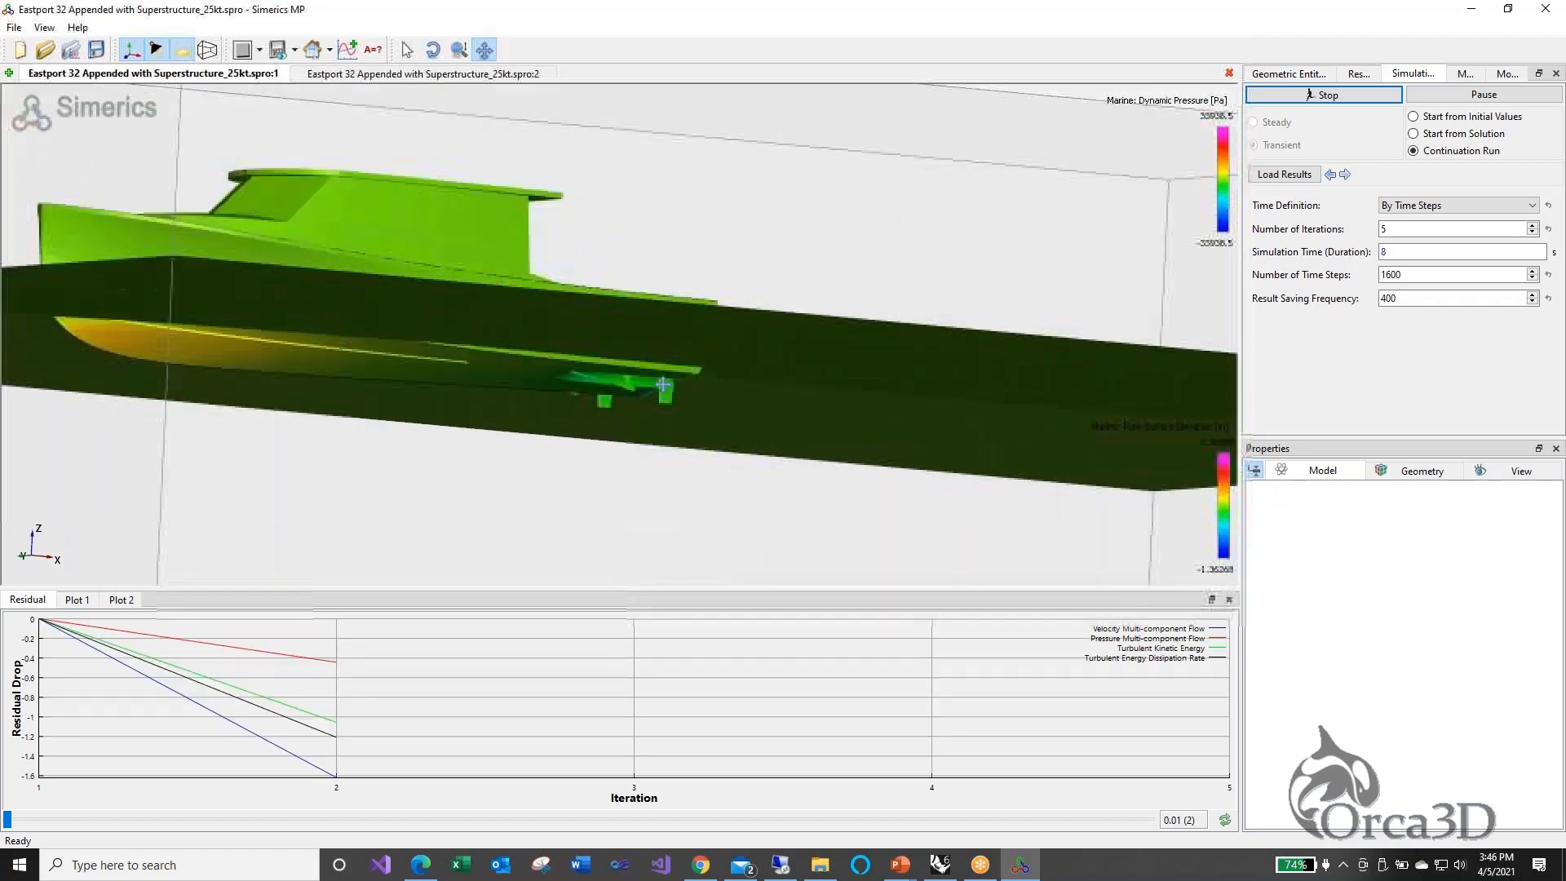
{"action": "scroll", "coordinate": [664, 384], "scroll_direction": "up", "scroll_amount": 4}
{"action": "left_click_drag", "start_coordinate": [640, 374], "coordinate": [643, 344]}
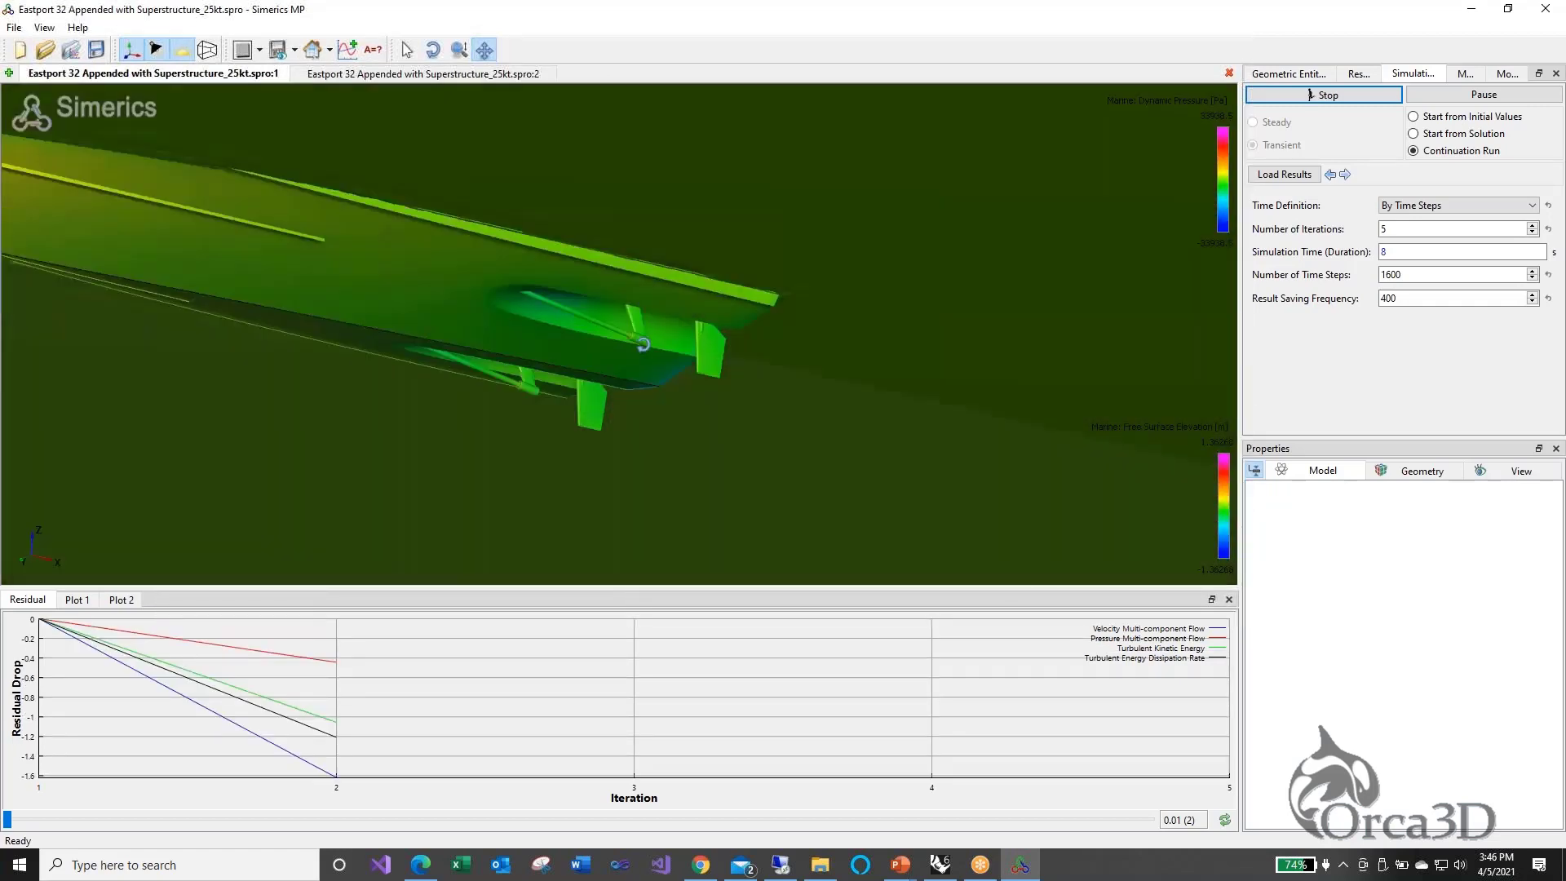
{"action": "middle_click_drag", "start_coordinate": [643, 345], "coordinate": [644, 344]}
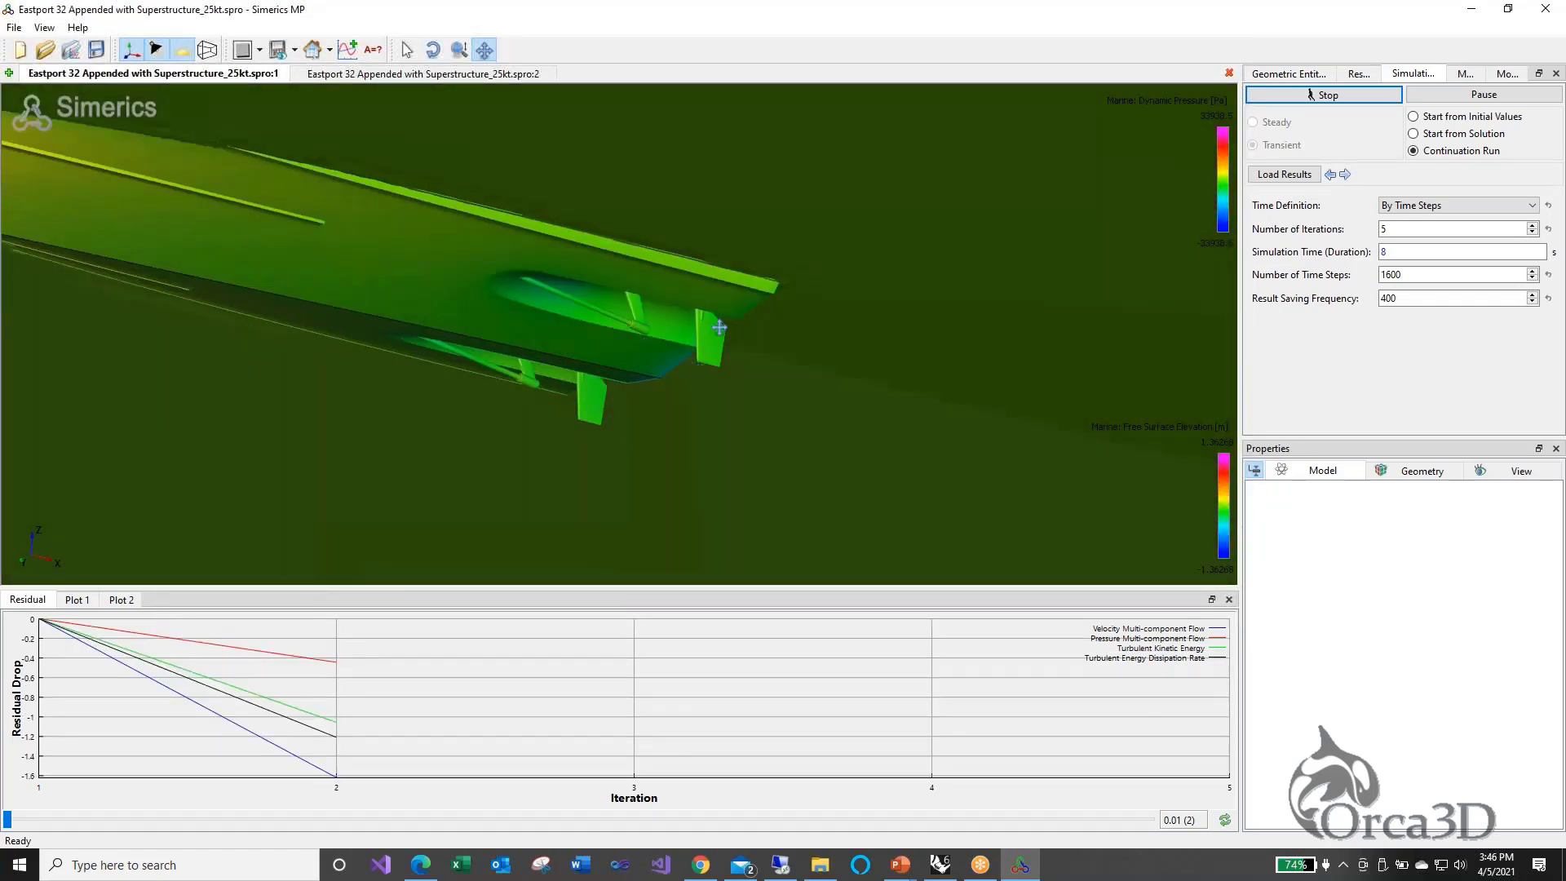
{"action": "scroll", "coordinate": [714, 327], "scroll_direction": "up", "scroll_amount": 2}
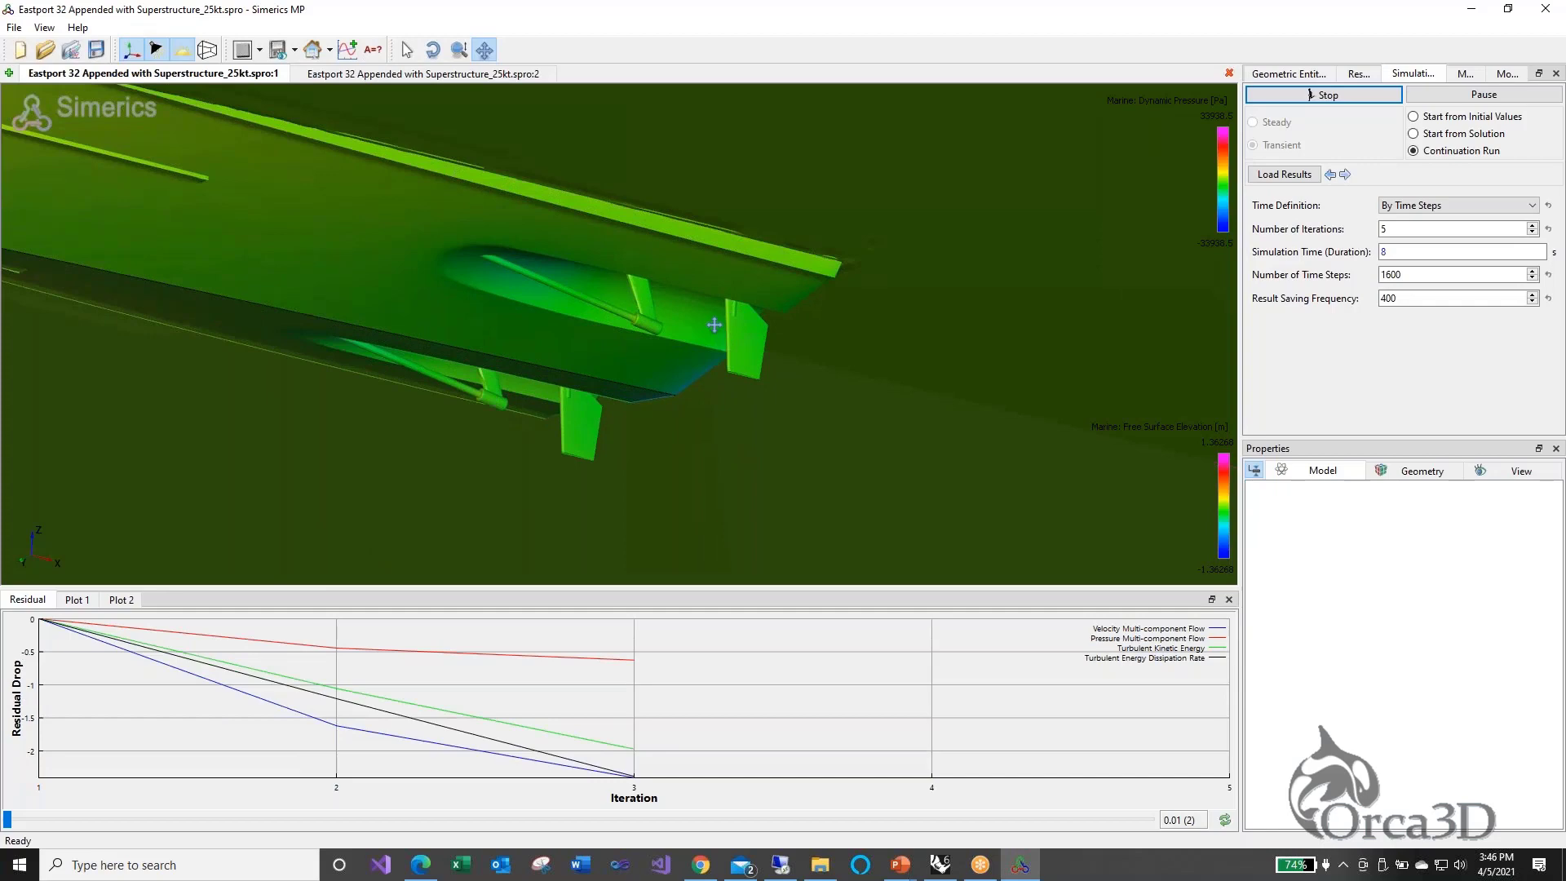
{"action": "scroll", "coordinate": [714, 326], "scroll_direction": "up", "scroll_amount": 2}
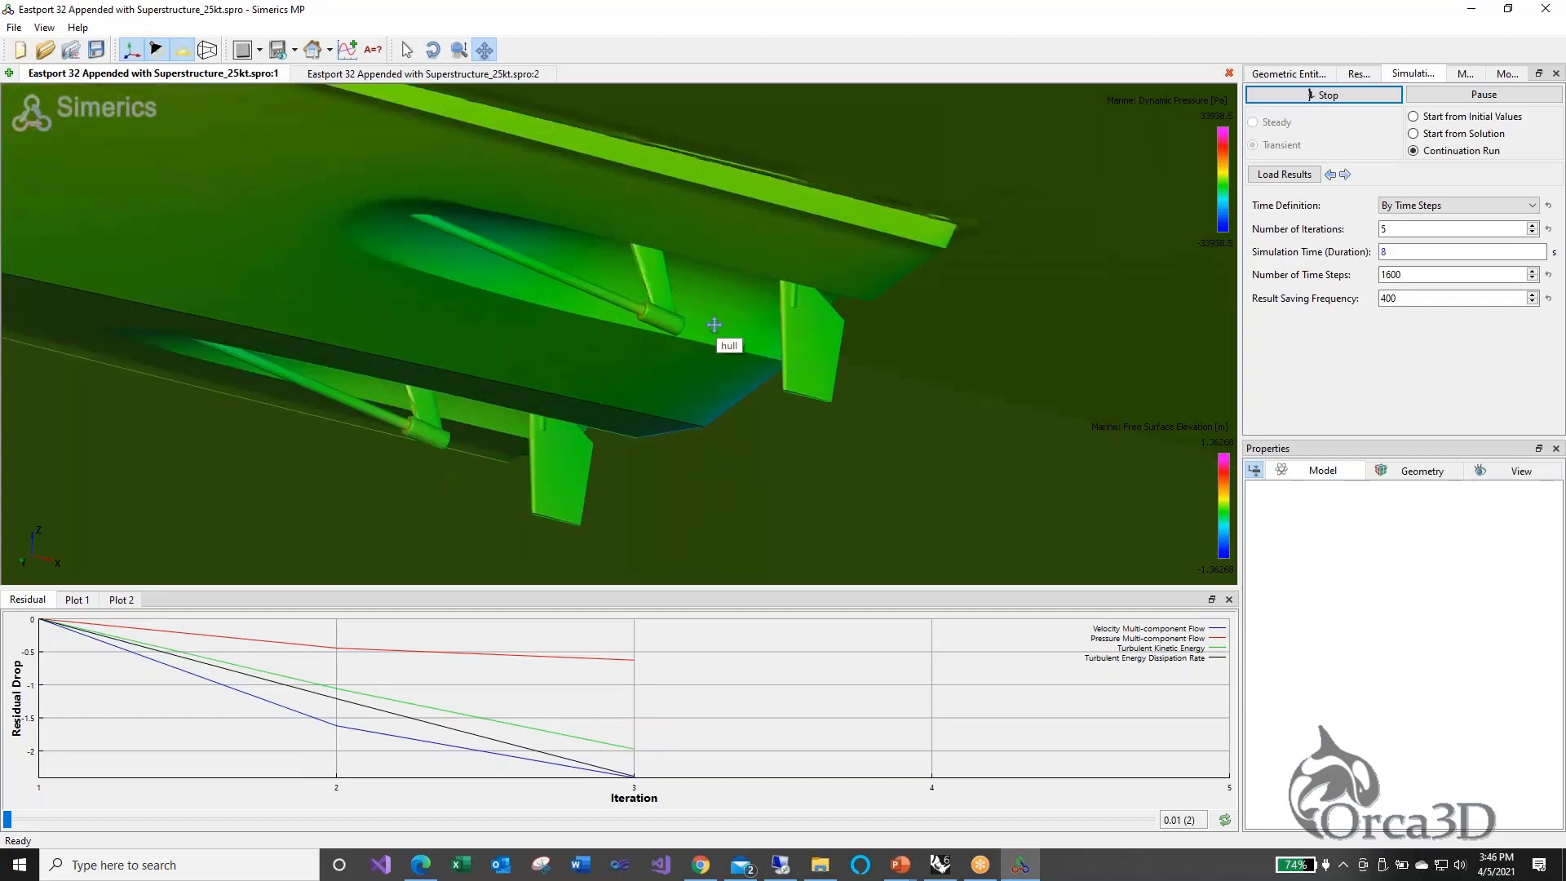
{"action": "scroll", "coordinate": [716, 325], "scroll_direction": "down", "scroll_amount": 4}
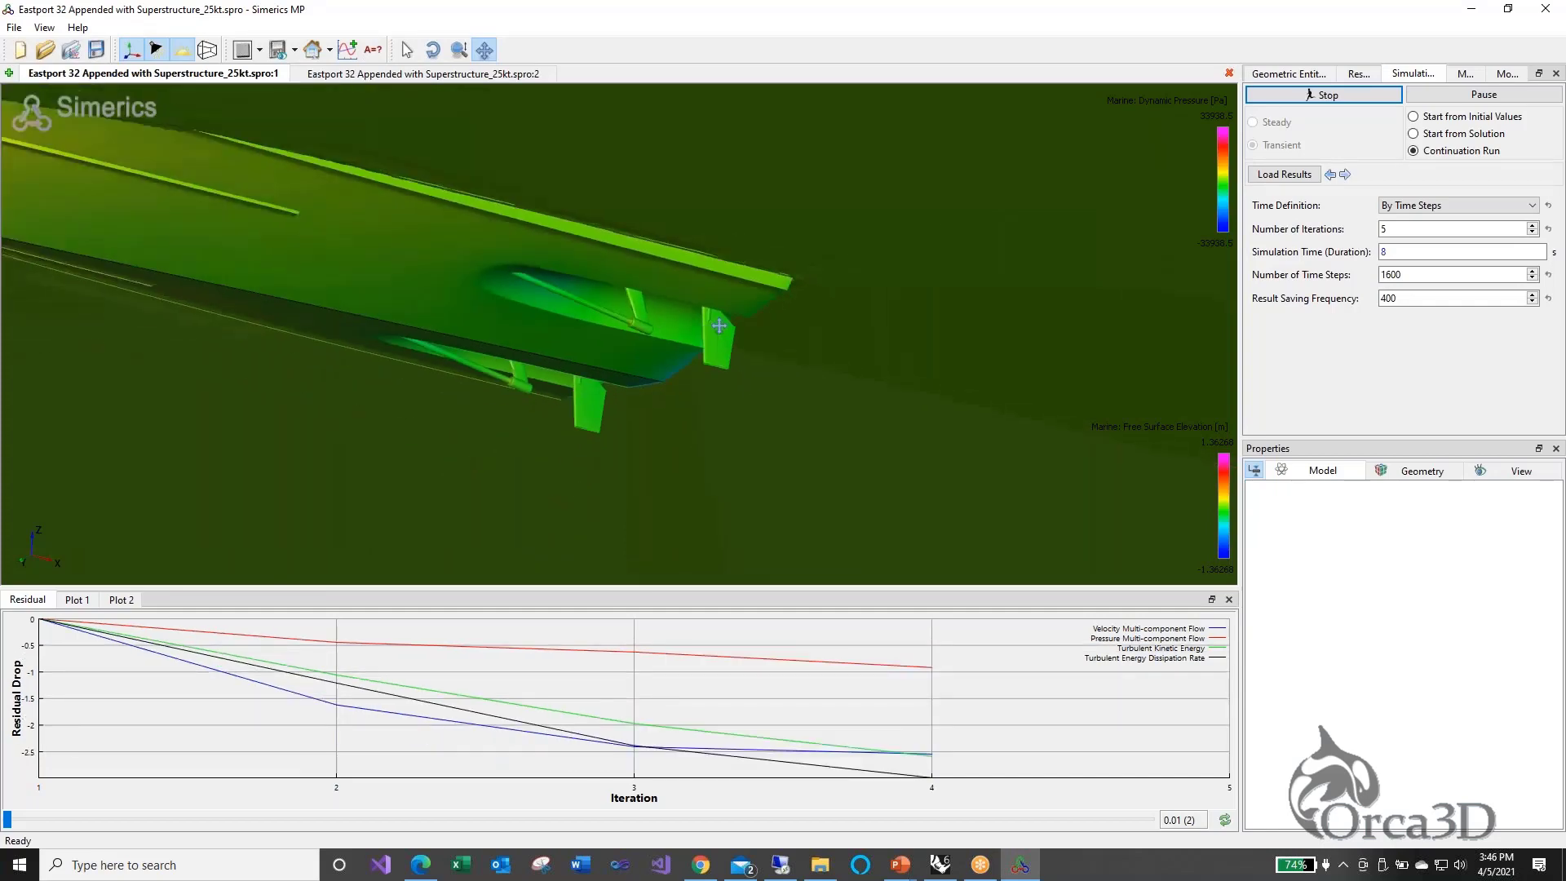
Look over the whole flow domain around the boat and check the simulation duration and number of time steps
{"action": "scroll", "coordinate": [719, 325], "scroll_direction": "down", "scroll_amount": 4}
{"action": "middle_click_drag", "start_coordinate": [517, 324], "coordinate": [531, 382]}
{"action": "scroll", "coordinate": [531, 382], "scroll_direction": "down", "scroll_amount": 5}
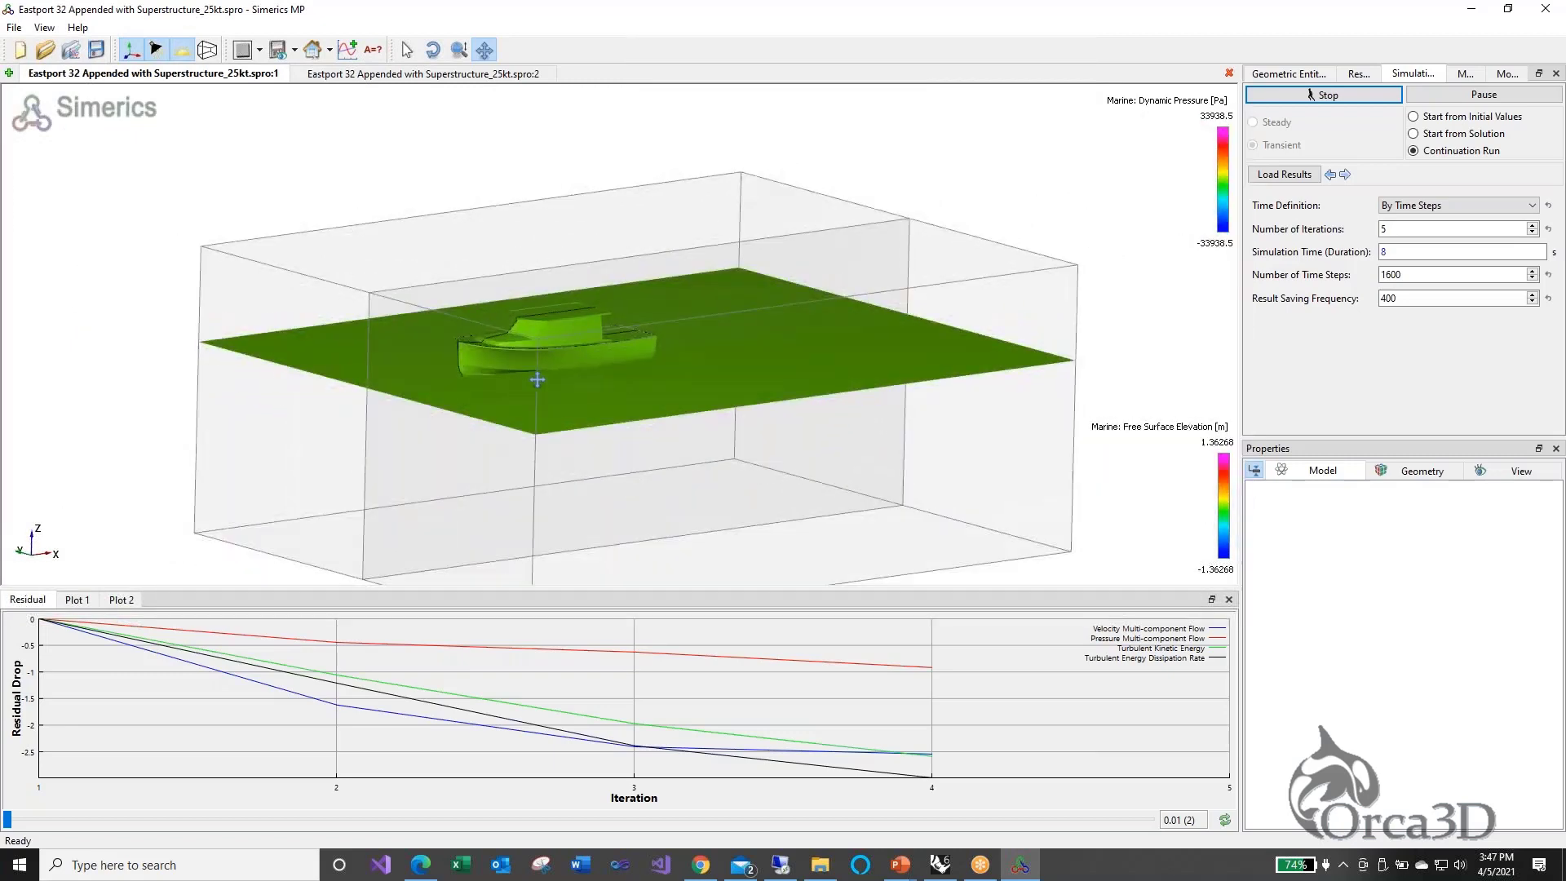
{"action": "left_click_drag", "start_coordinate": [537, 381], "coordinate": [495, 343]}
{"action": "middle_click_drag", "start_coordinate": [495, 343], "coordinate": [499, 359]}
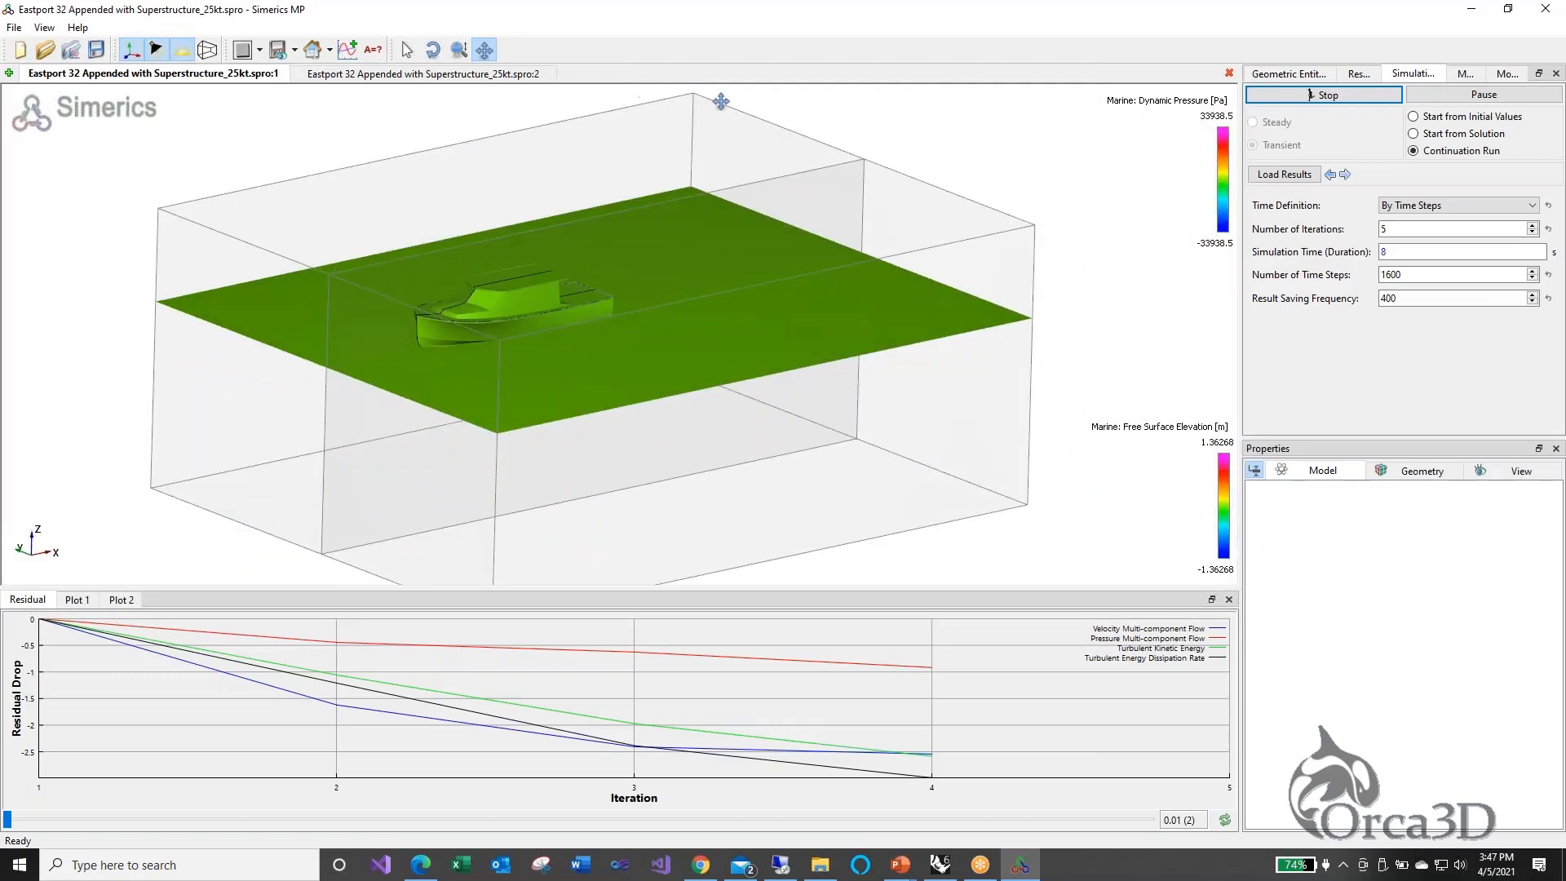
{"action": "scroll", "coordinate": [716, 315], "scroll_direction": "down", "scroll_amount": 3}
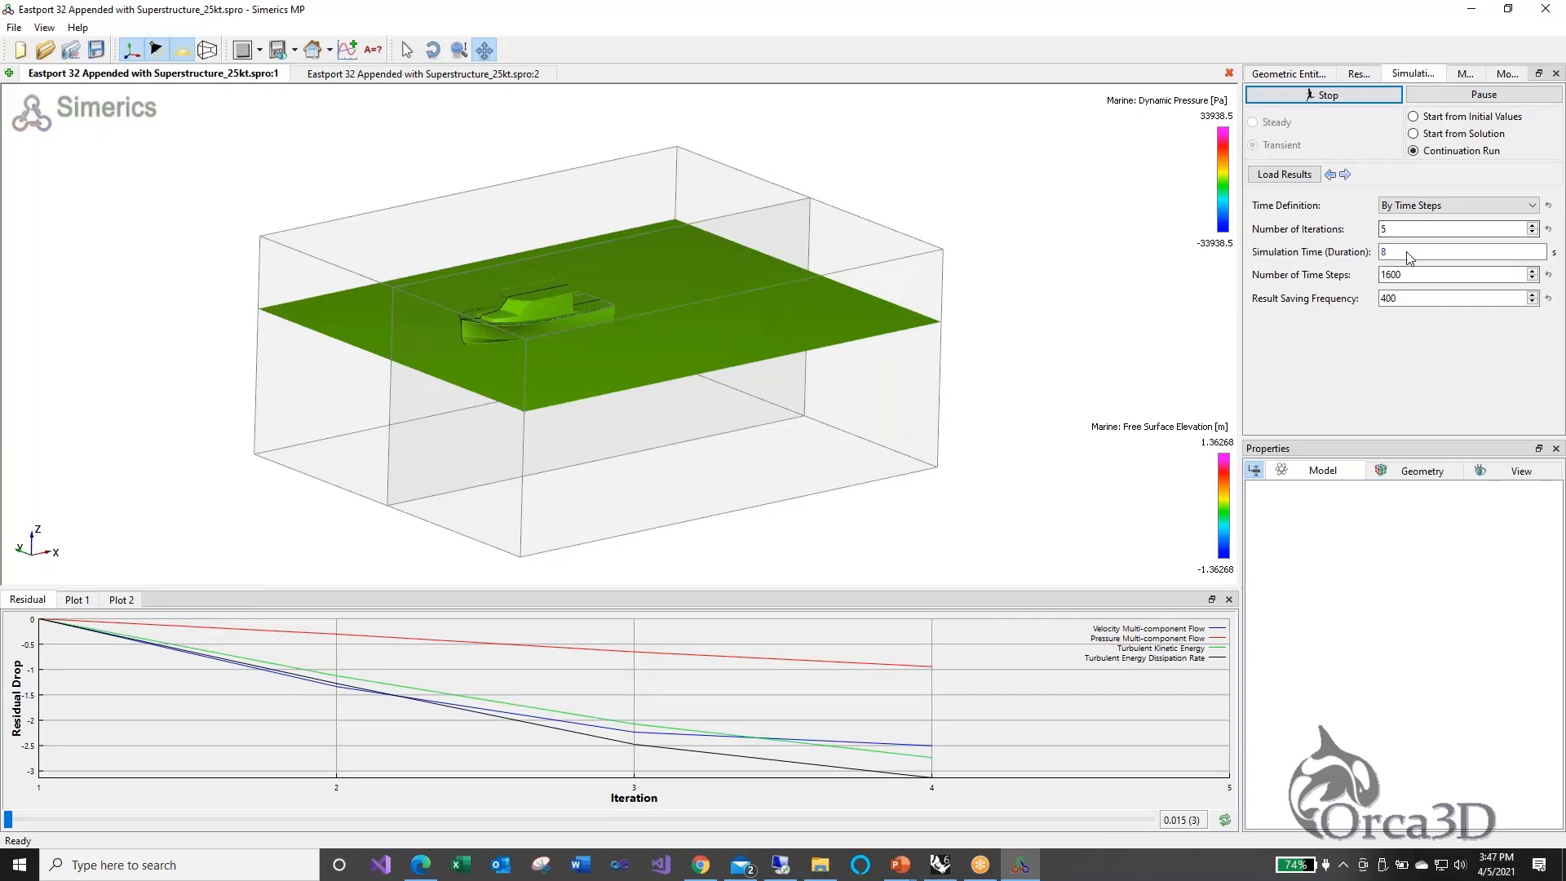
{"action": "left_click_drag", "start_coordinate": [1411, 254], "coordinate": [1335, 265]}
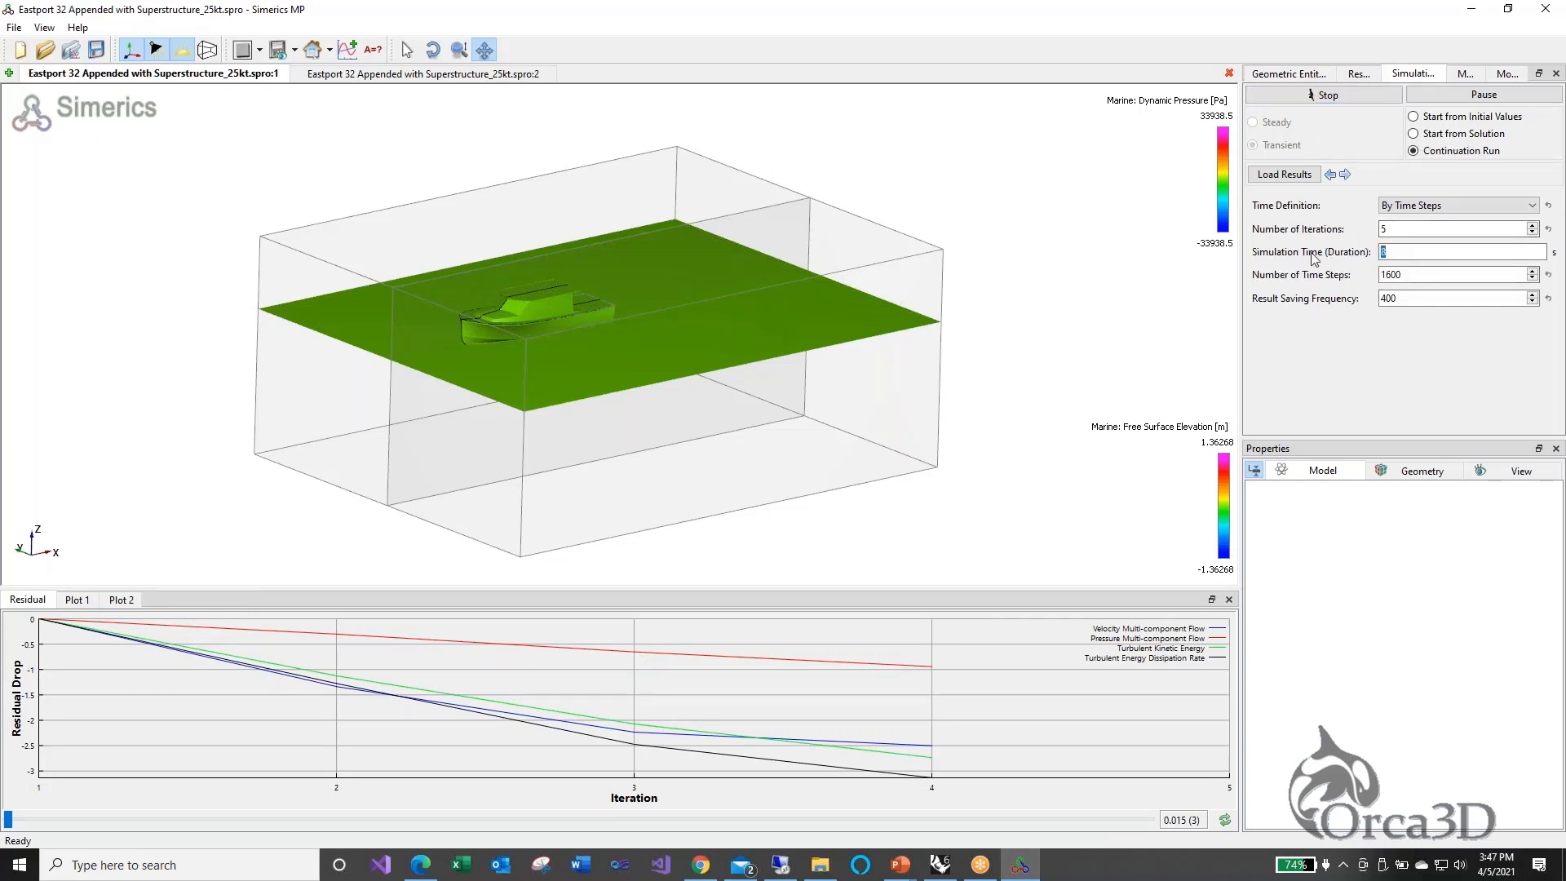
{"action": "left_click", "coordinate": [1379, 256]}
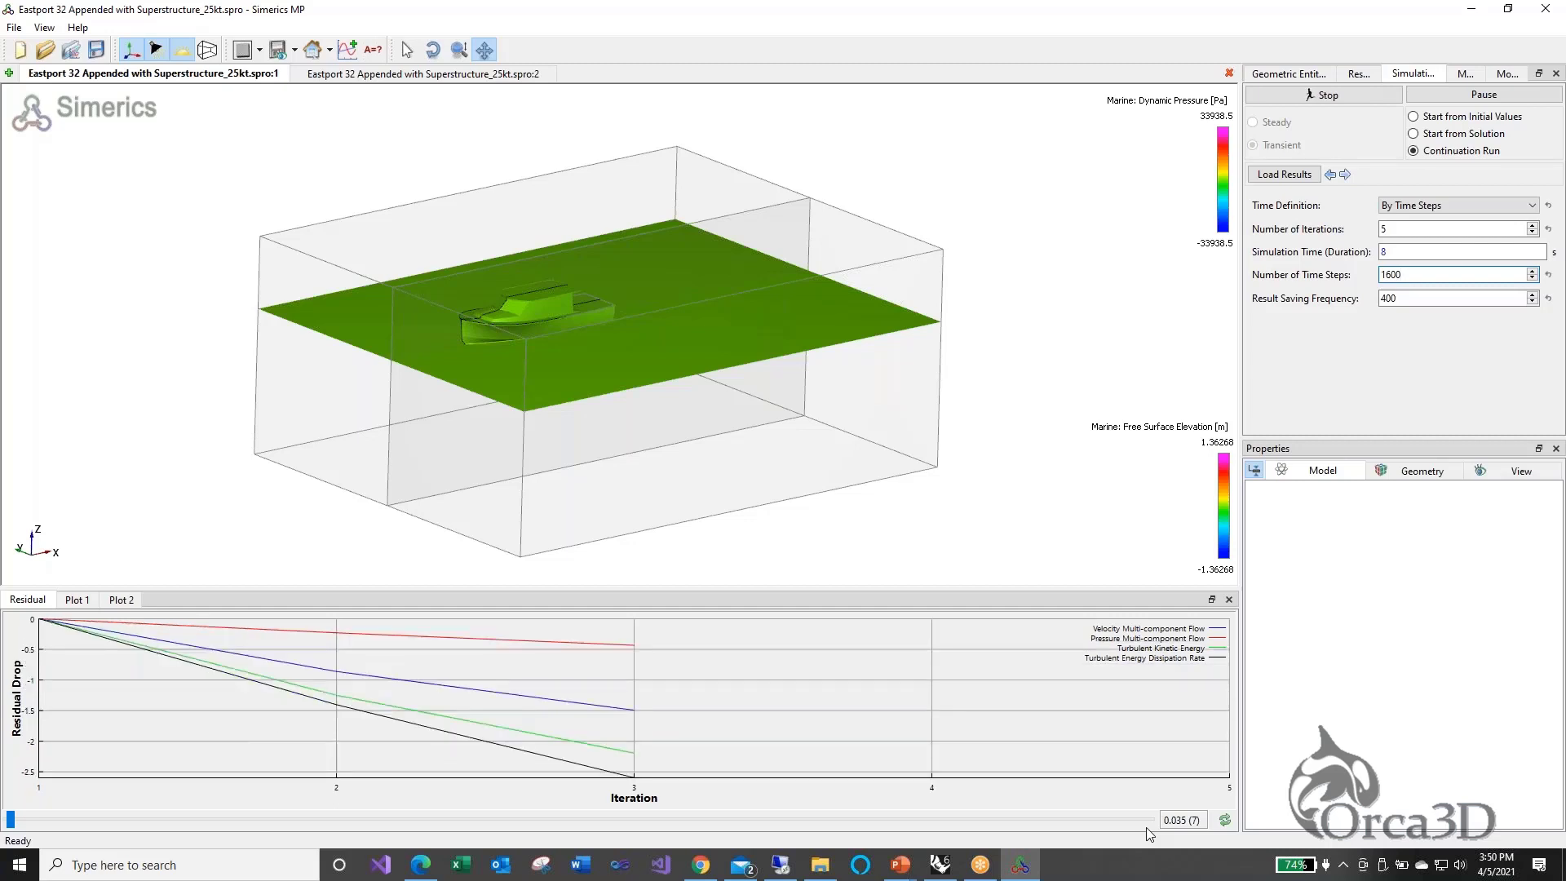
Display the grid on all boundaries of the marine volume and examine the mesh cells at a corner of the domain
{"action": "middle_click_drag", "start_coordinate": [861, 342], "coordinate": [861, 372]}
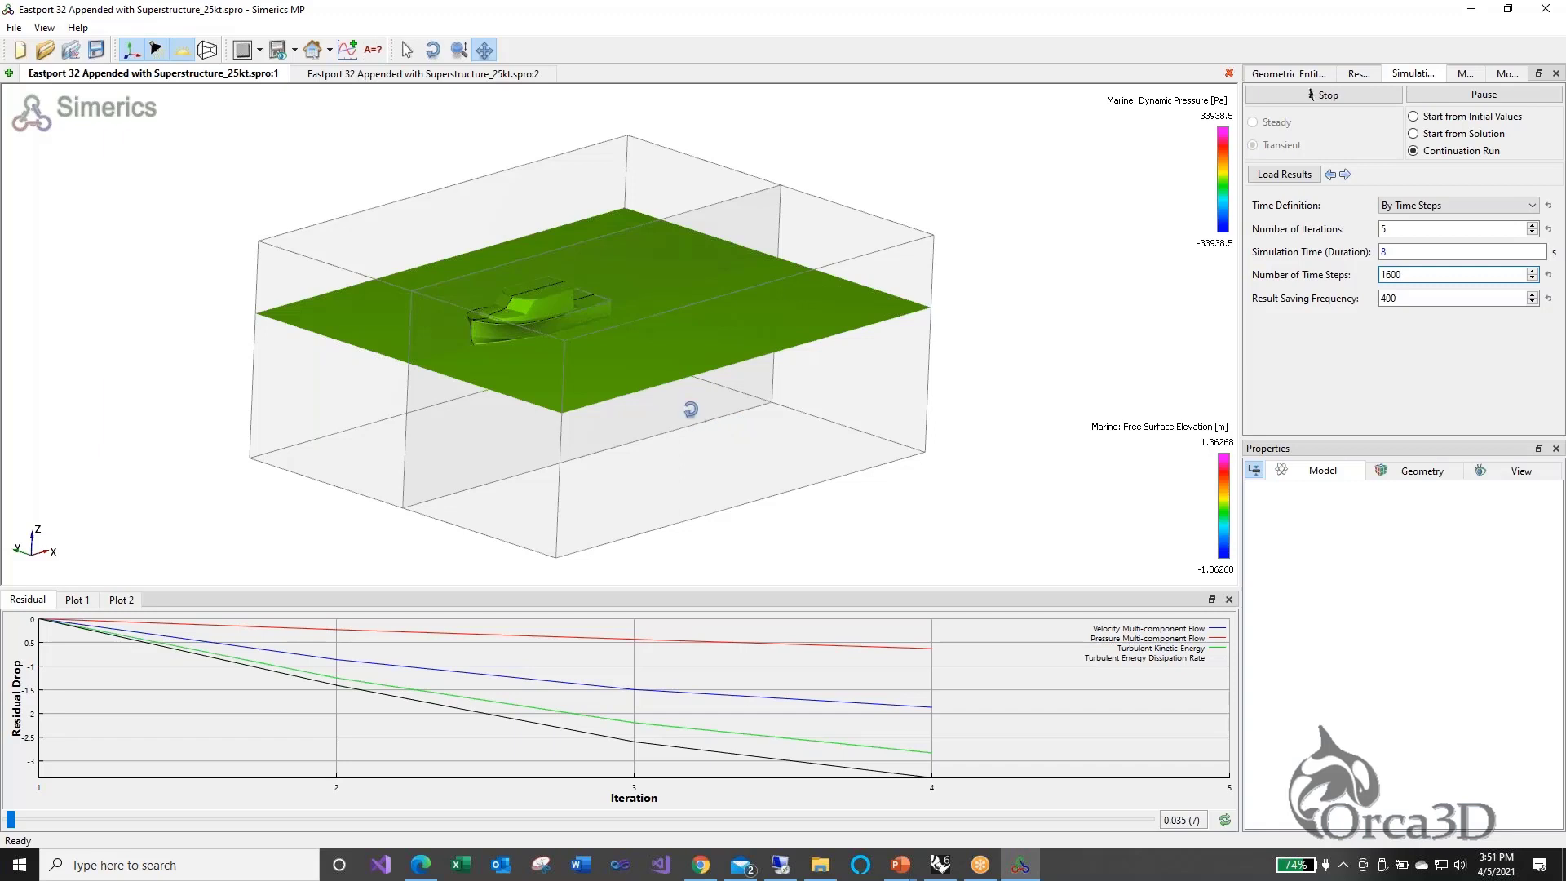
{"action": "left_click_drag", "start_coordinate": [665, 410], "coordinate": [671, 409]}
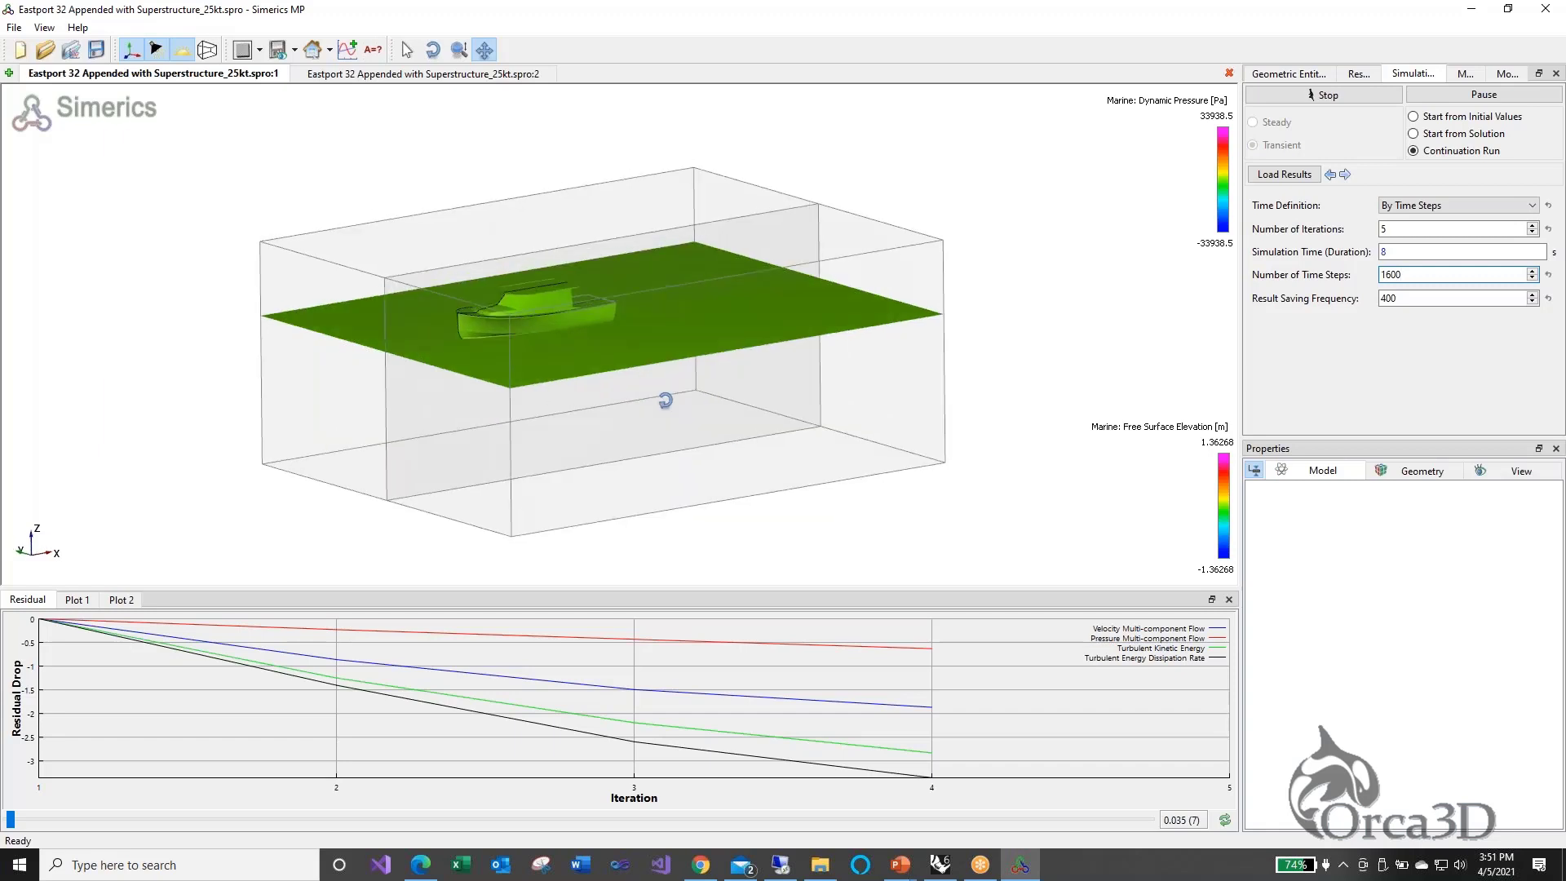
{"action": "left_click", "coordinate": [1278, 75]}
{"action": "left_click", "coordinate": [1313, 138]}
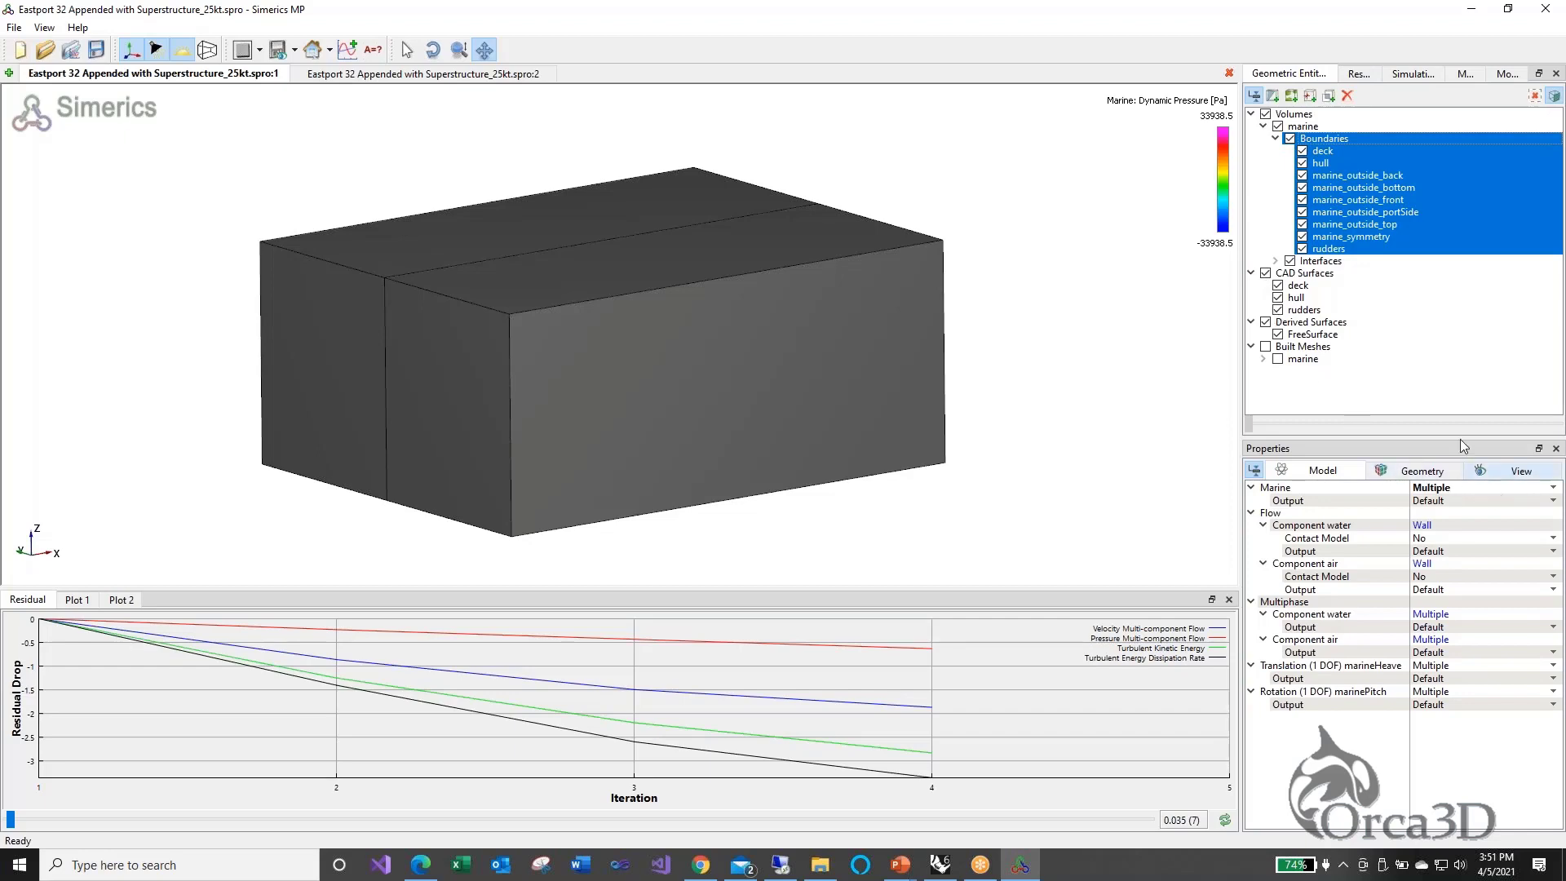
{"action": "left_click", "coordinate": [1373, 75]}
{"action": "left_click", "coordinate": [1256, 135]}
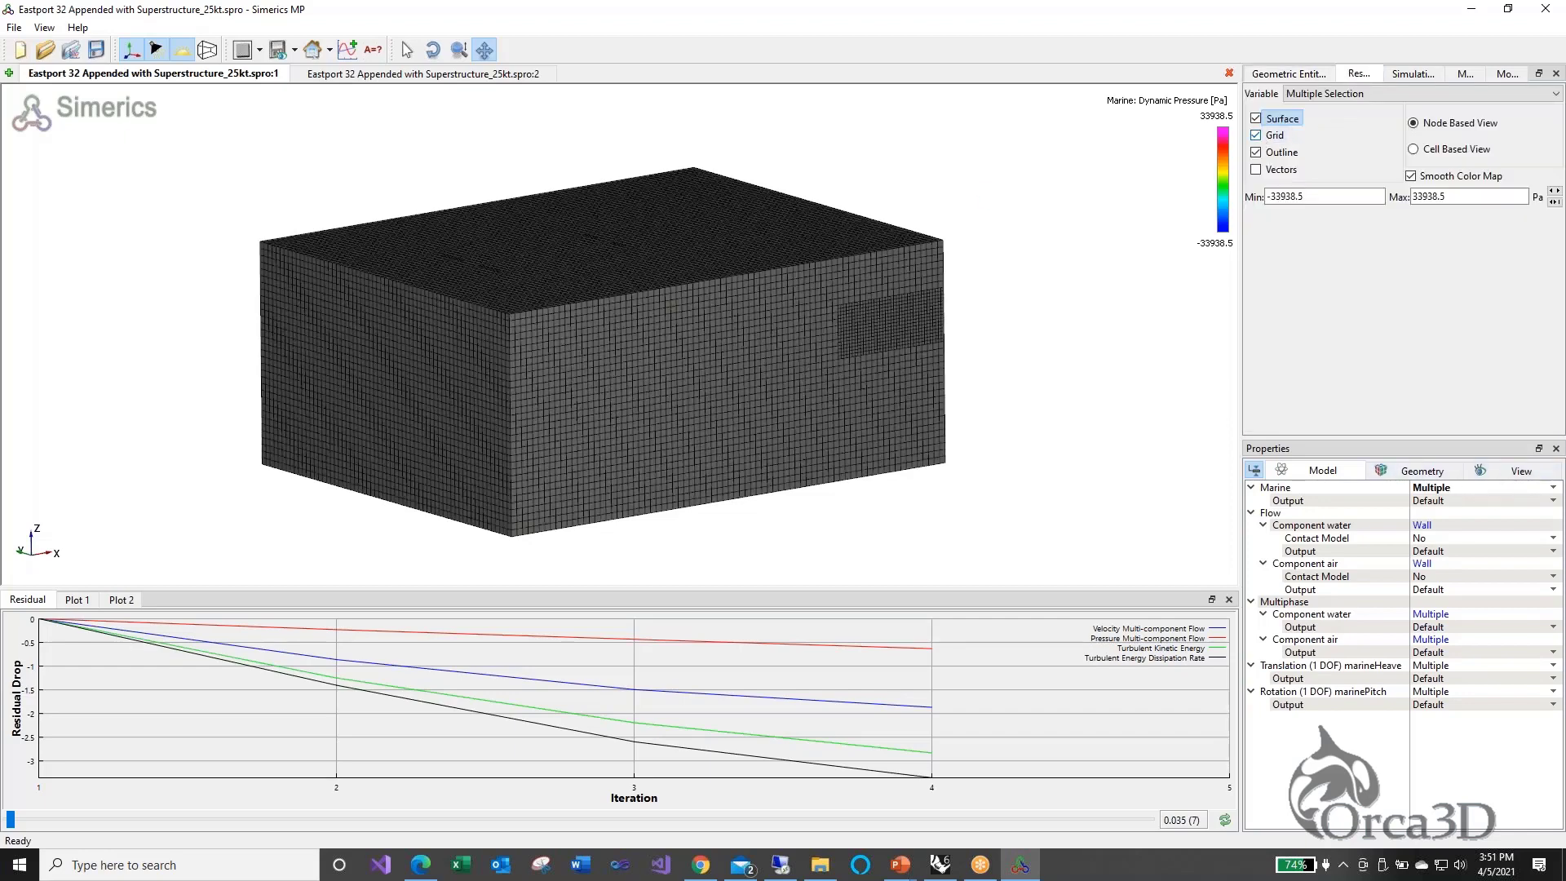
{"action": "scroll", "coordinate": [443, 277], "scroll_direction": "up", "scroll_amount": 1}
{"action": "scroll", "coordinate": [490, 294], "scroll_direction": "up", "scroll_amount": 3}
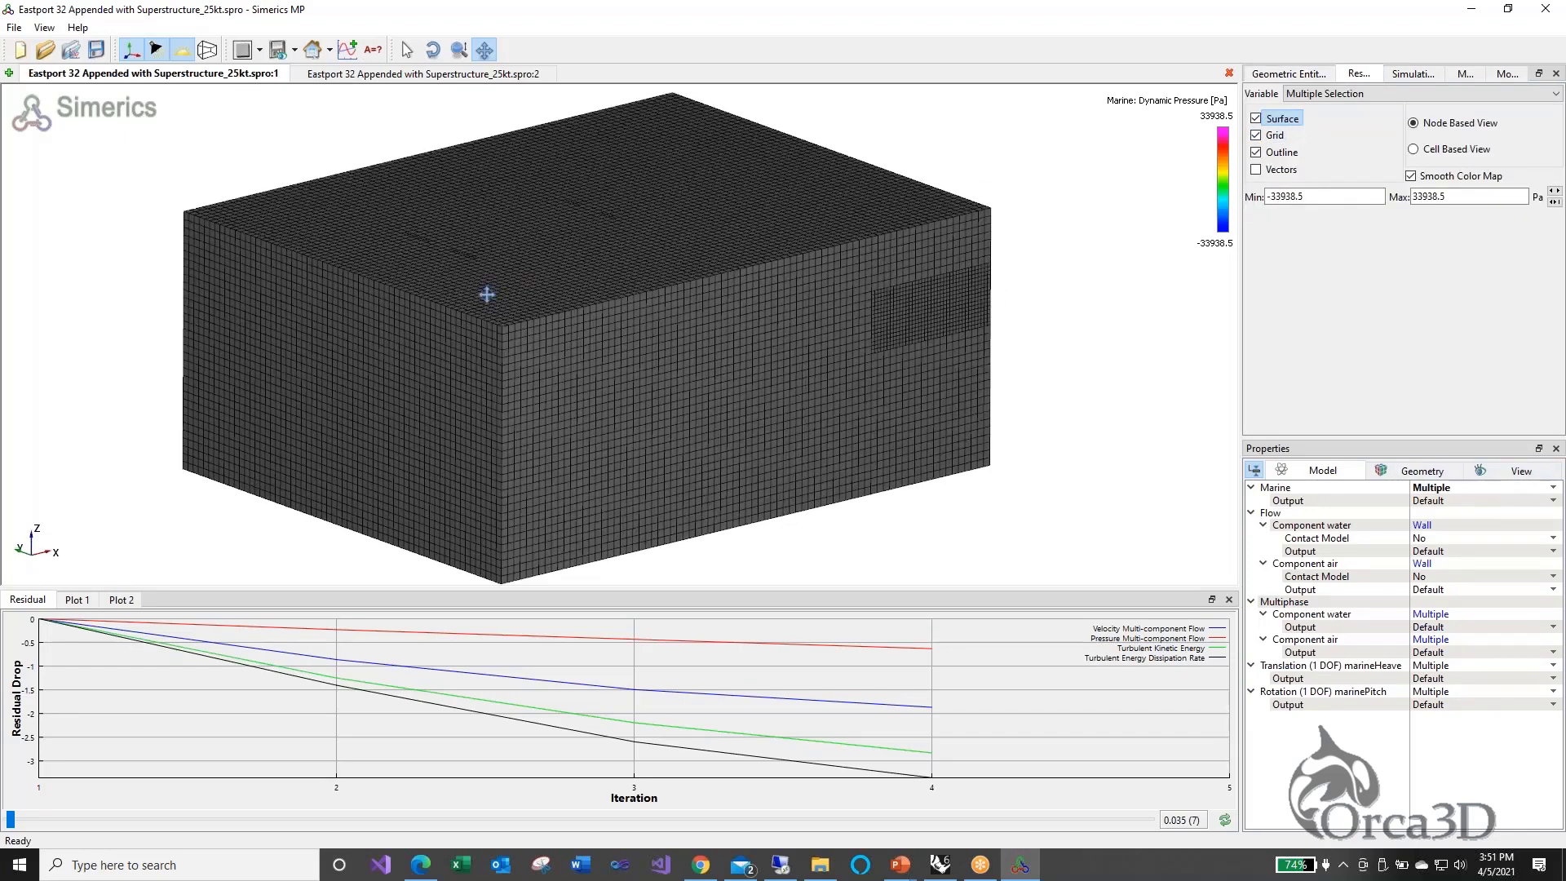
{"action": "scroll", "coordinate": [669, 323], "scroll_direction": "up", "scroll_amount": 4}
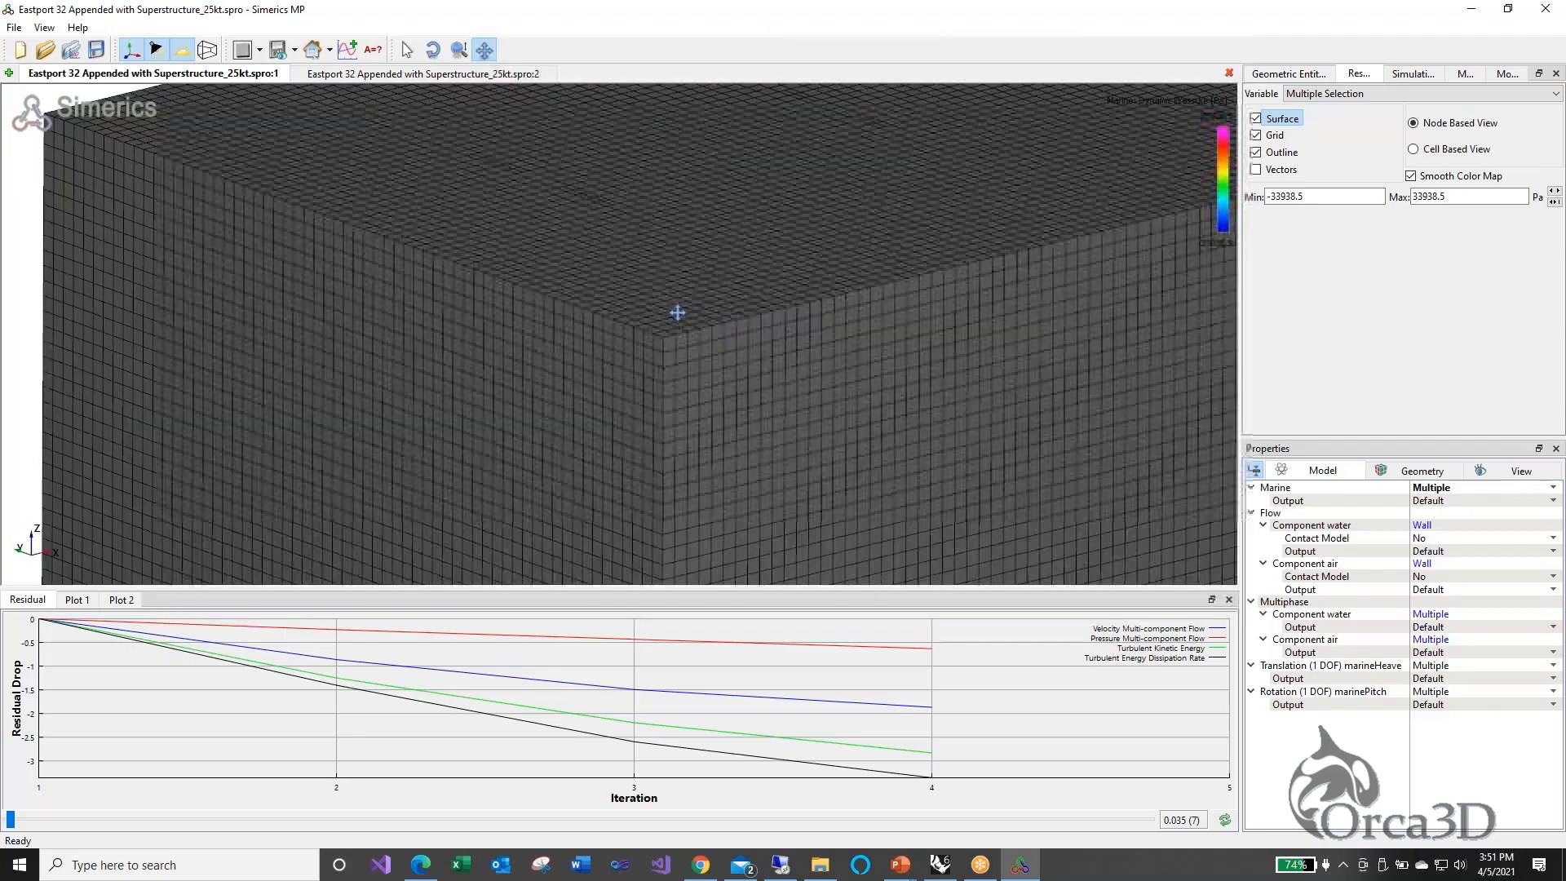
{"action": "scroll", "coordinate": [748, 307], "scroll_direction": "up", "scroll_amount": 5}
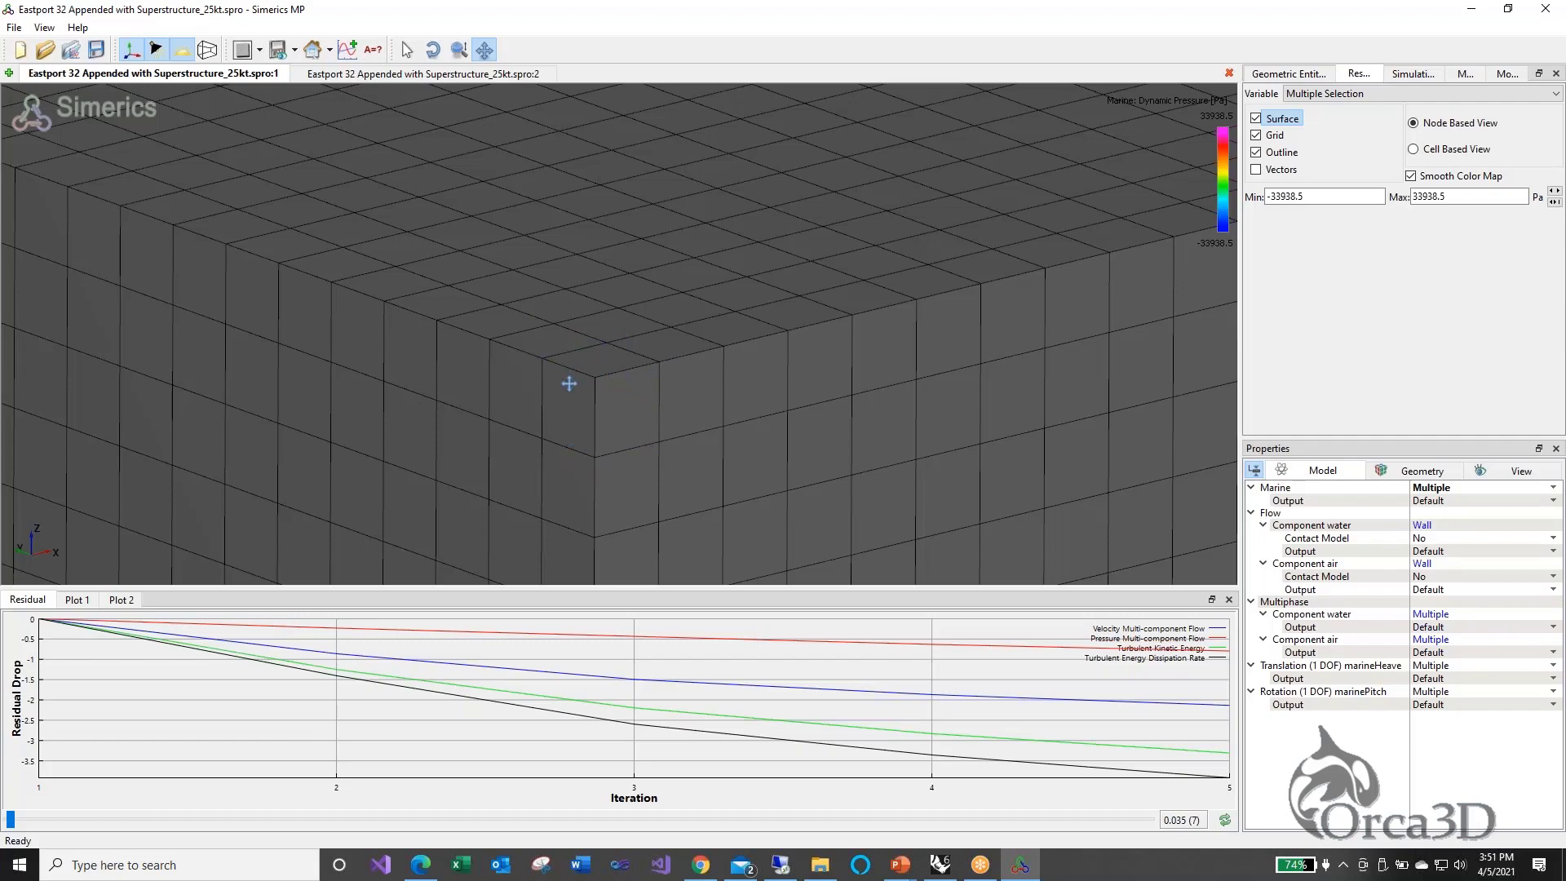
{"action": "scroll", "coordinate": [378, 307], "scroll_direction": "down", "scroll_amount": 10}
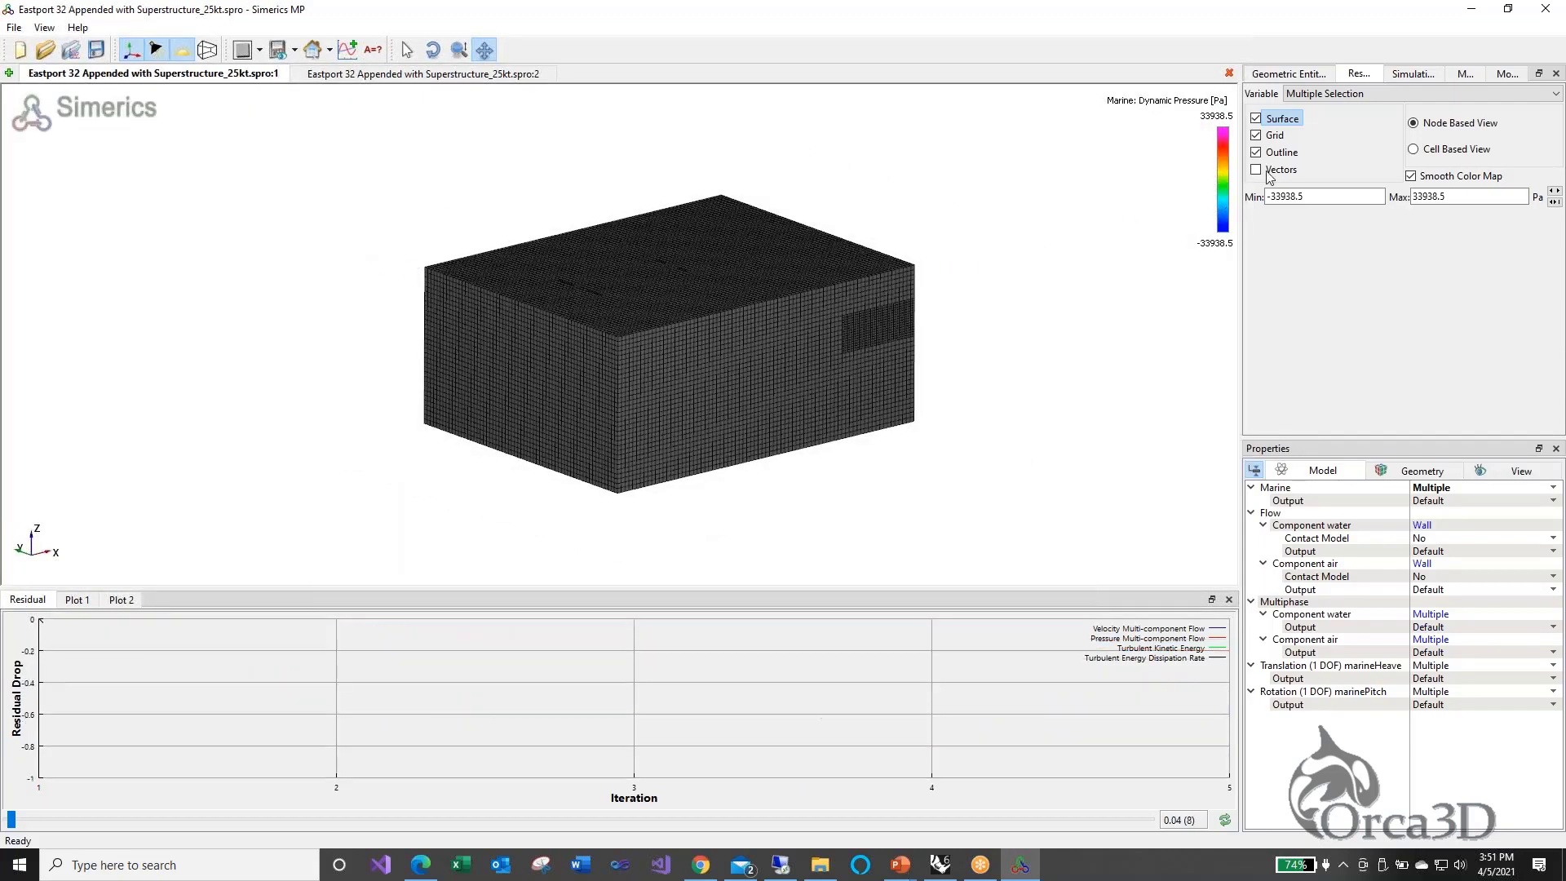
Select only the marine_symmetry boundary and display its grid to show the mesh refinement around the hull
{"action": "left_click", "coordinate": [1300, 75]}
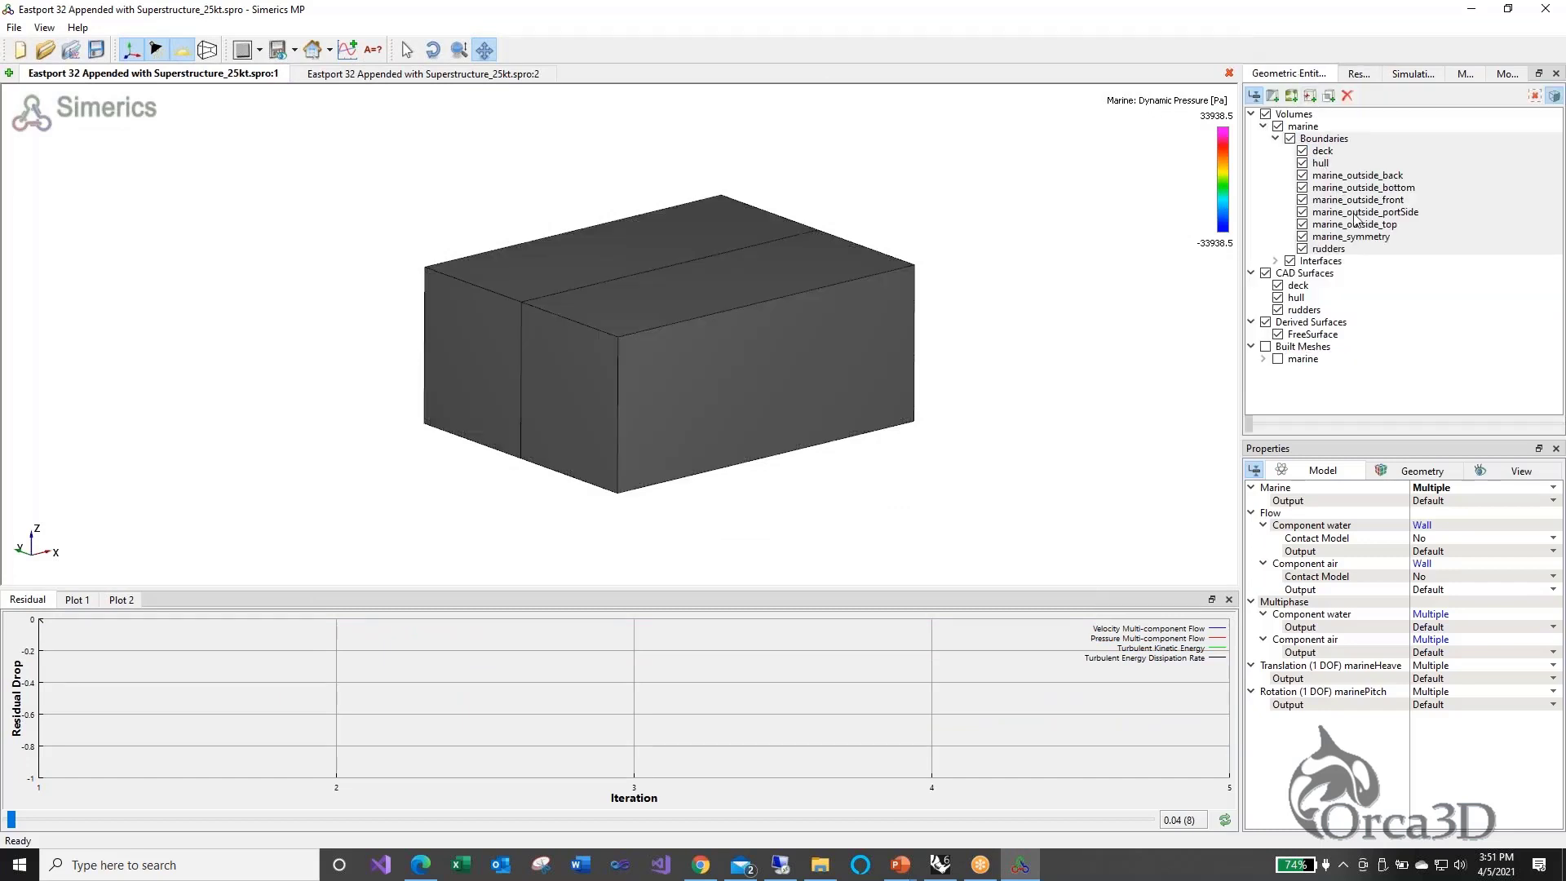
{"action": "left_click", "coordinate": [1363, 240]}
{"action": "left_click", "coordinate": [1363, 238]}
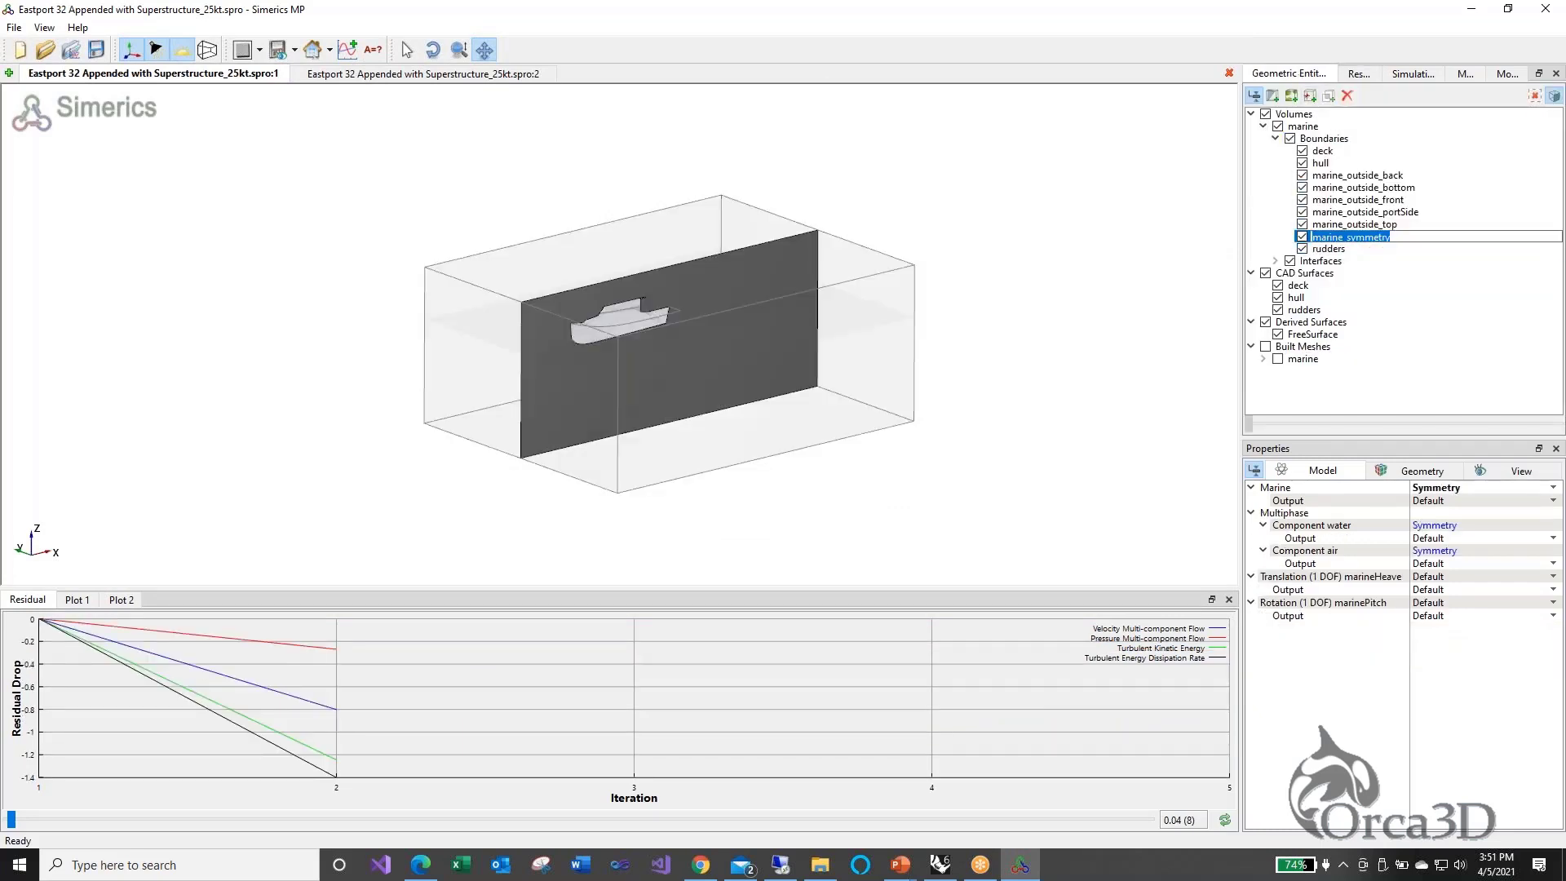
{"action": "left_click_drag", "start_coordinate": [924, 308], "coordinate": [886, 304]}
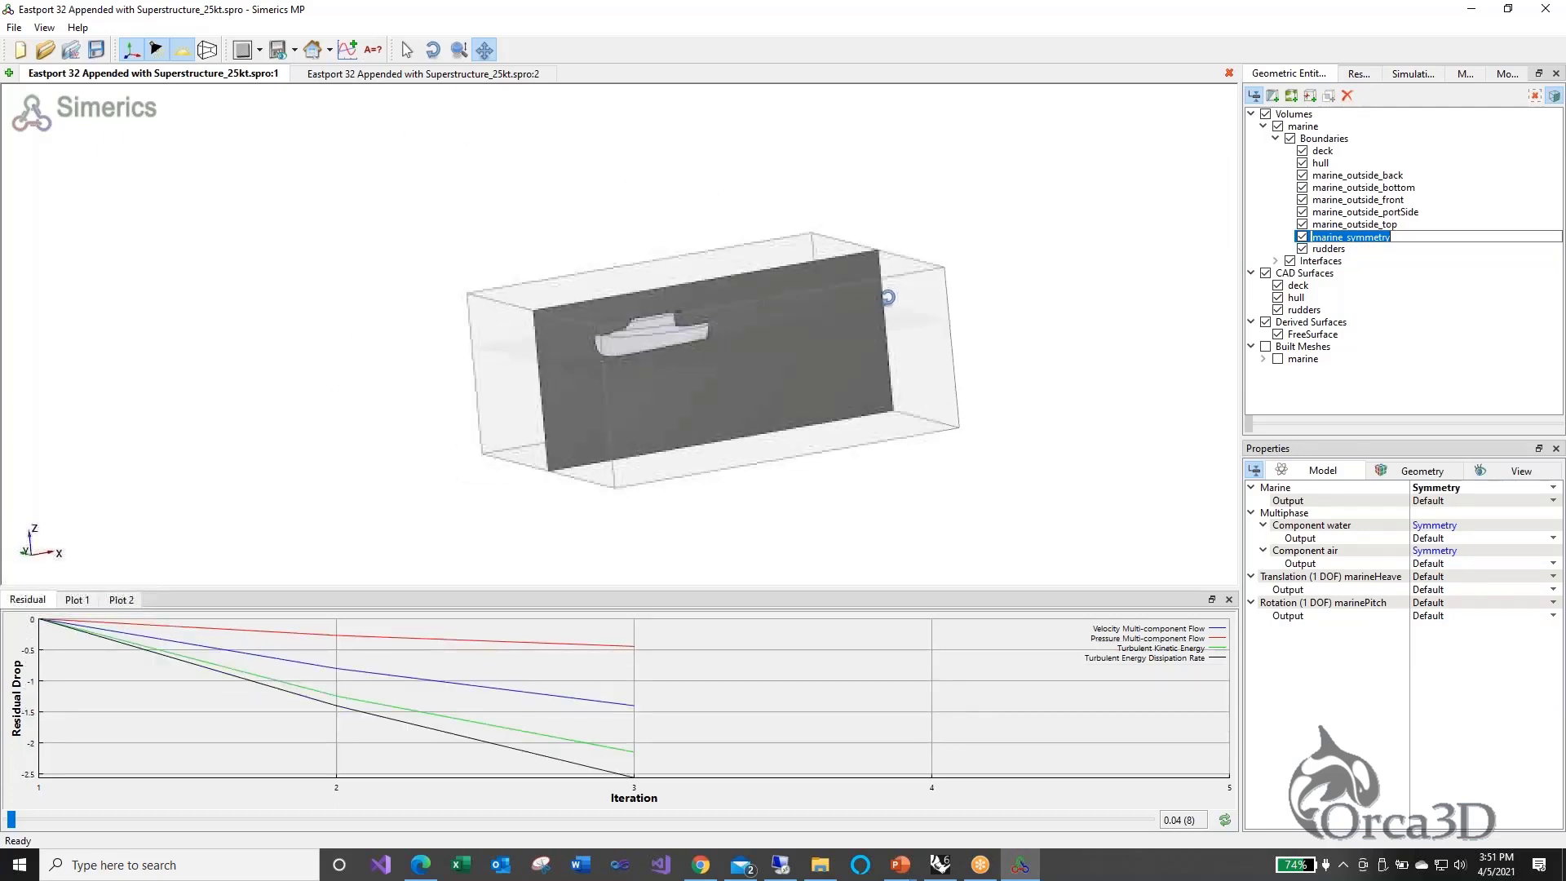
{"action": "left_click", "coordinate": [1359, 74]}
{"action": "left_click", "coordinate": [1257, 135]}
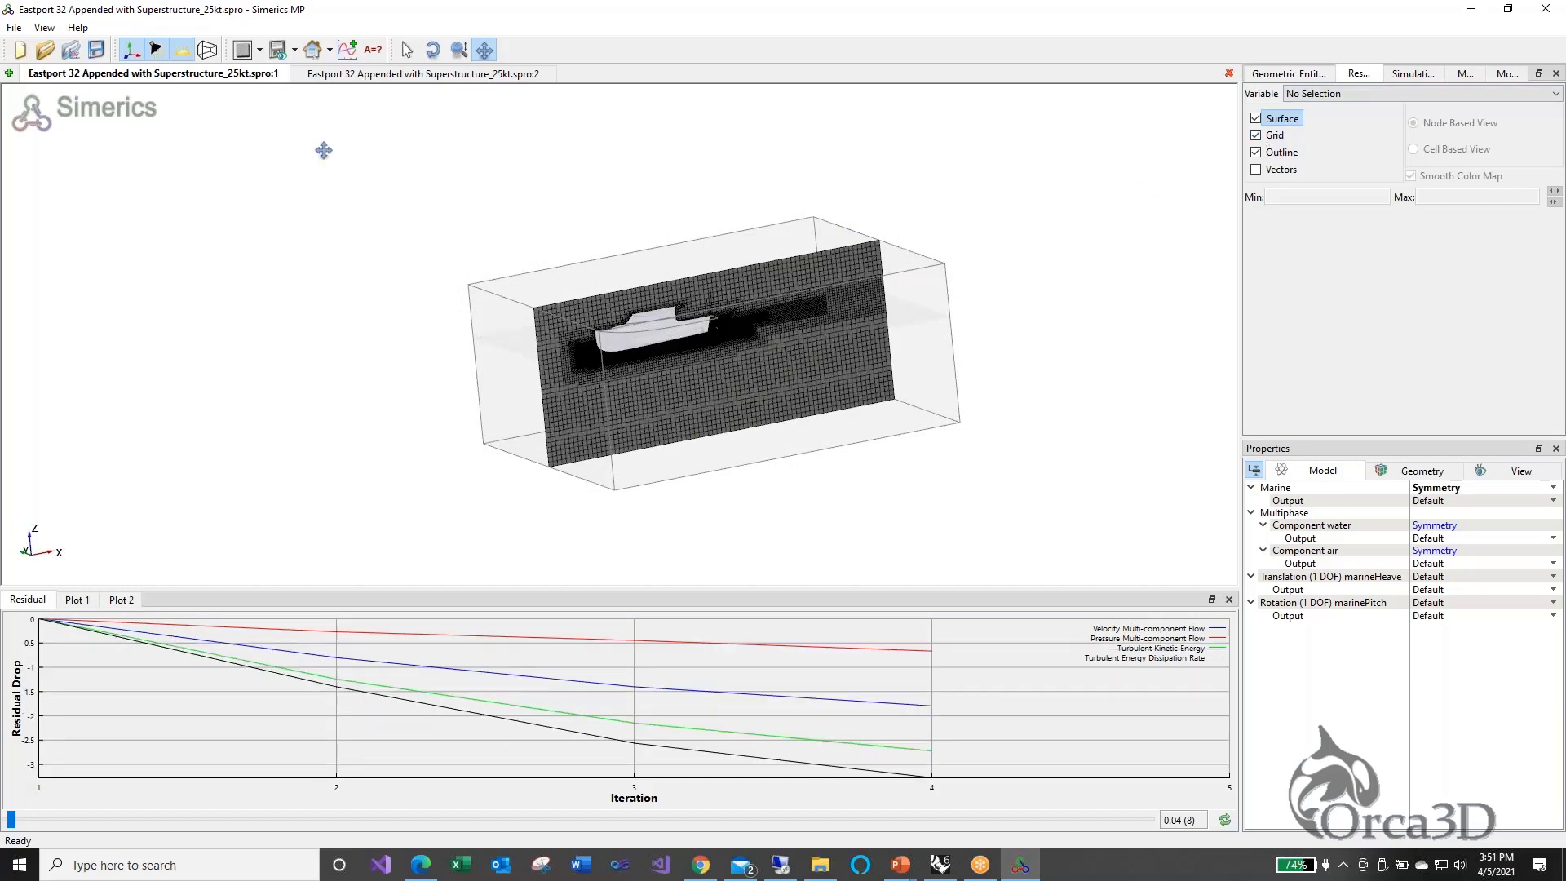
Switch to the profile view to show the marine_symmetry grid and its refinement around the hull side-on
{"action": "left_click", "coordinate": [298, 52]}
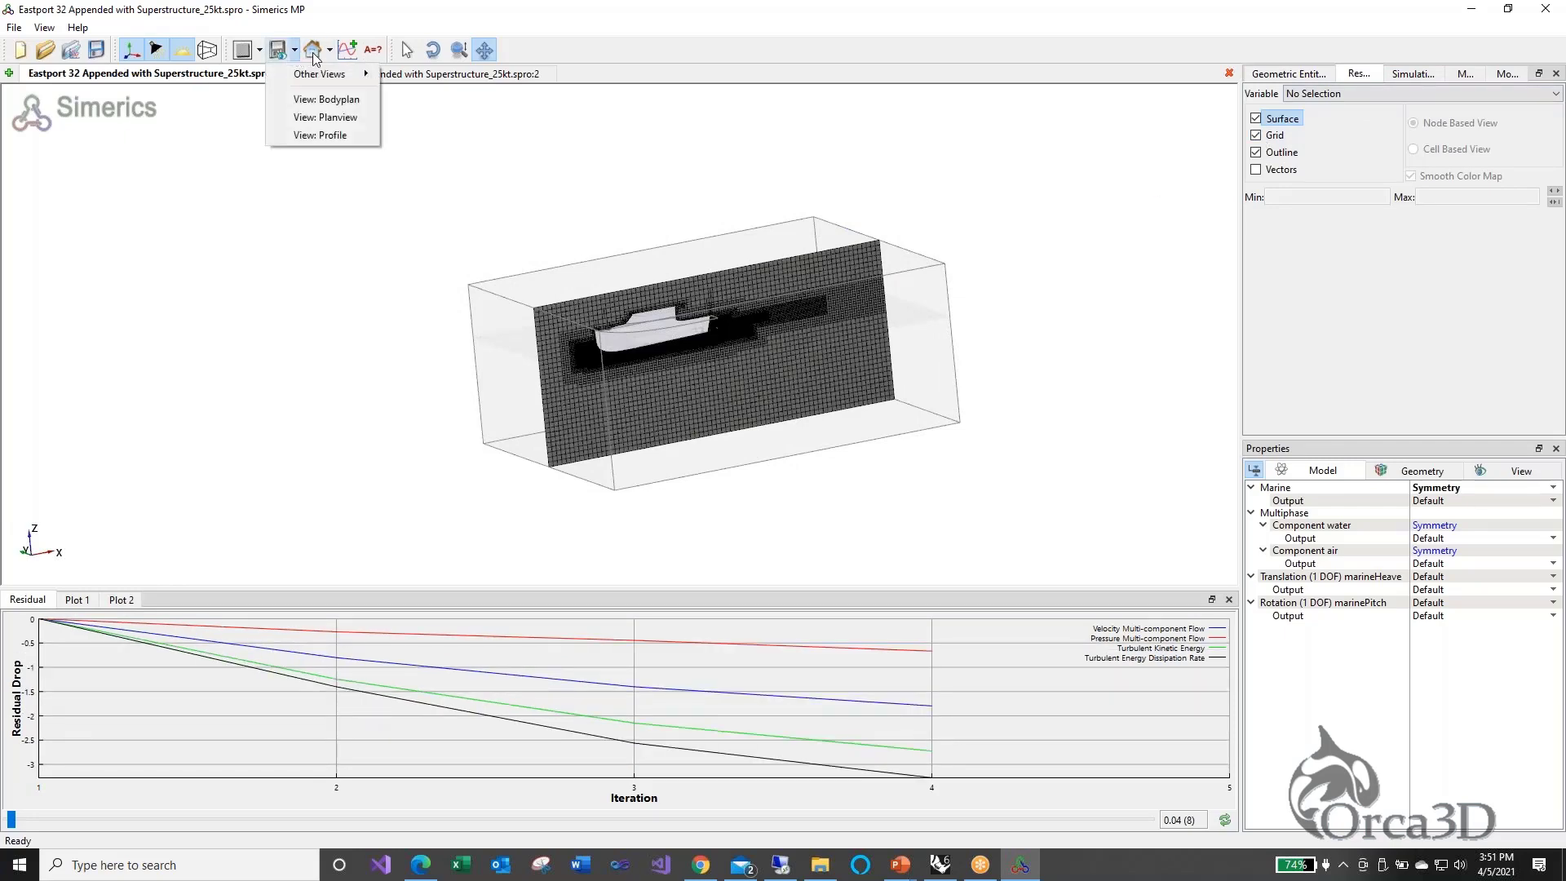
{"action": "left_click", "coordinate": [329, 52]}
{"action": "left_click", "coordinate": [347, 124]}
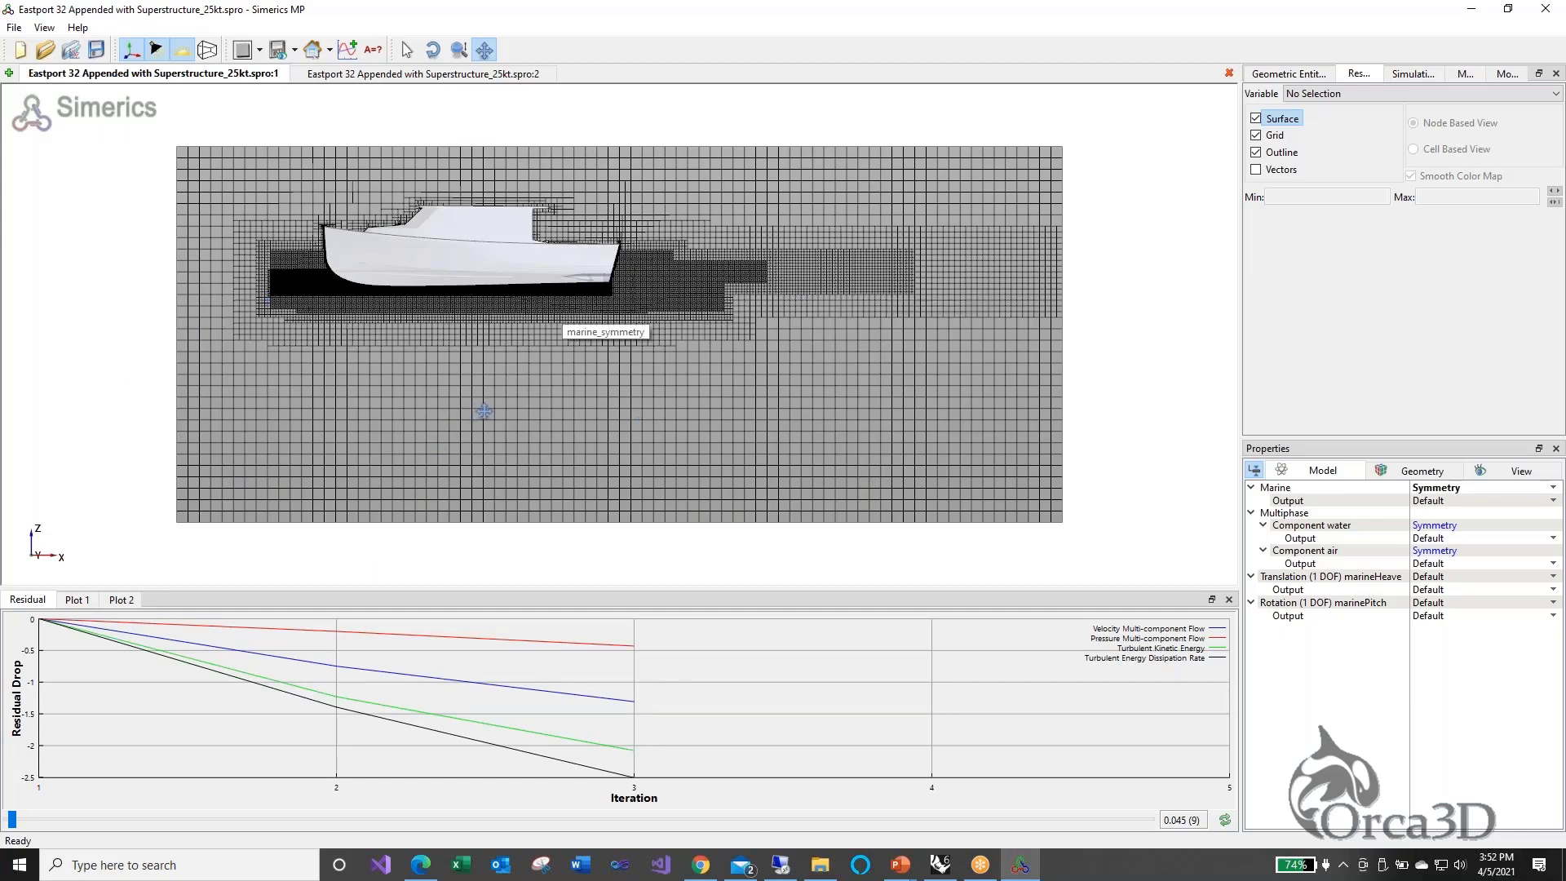
Check the grid and geometry information for the mesh's number of cells
{"action": "left_click", "coordinate": [1507, 75]}
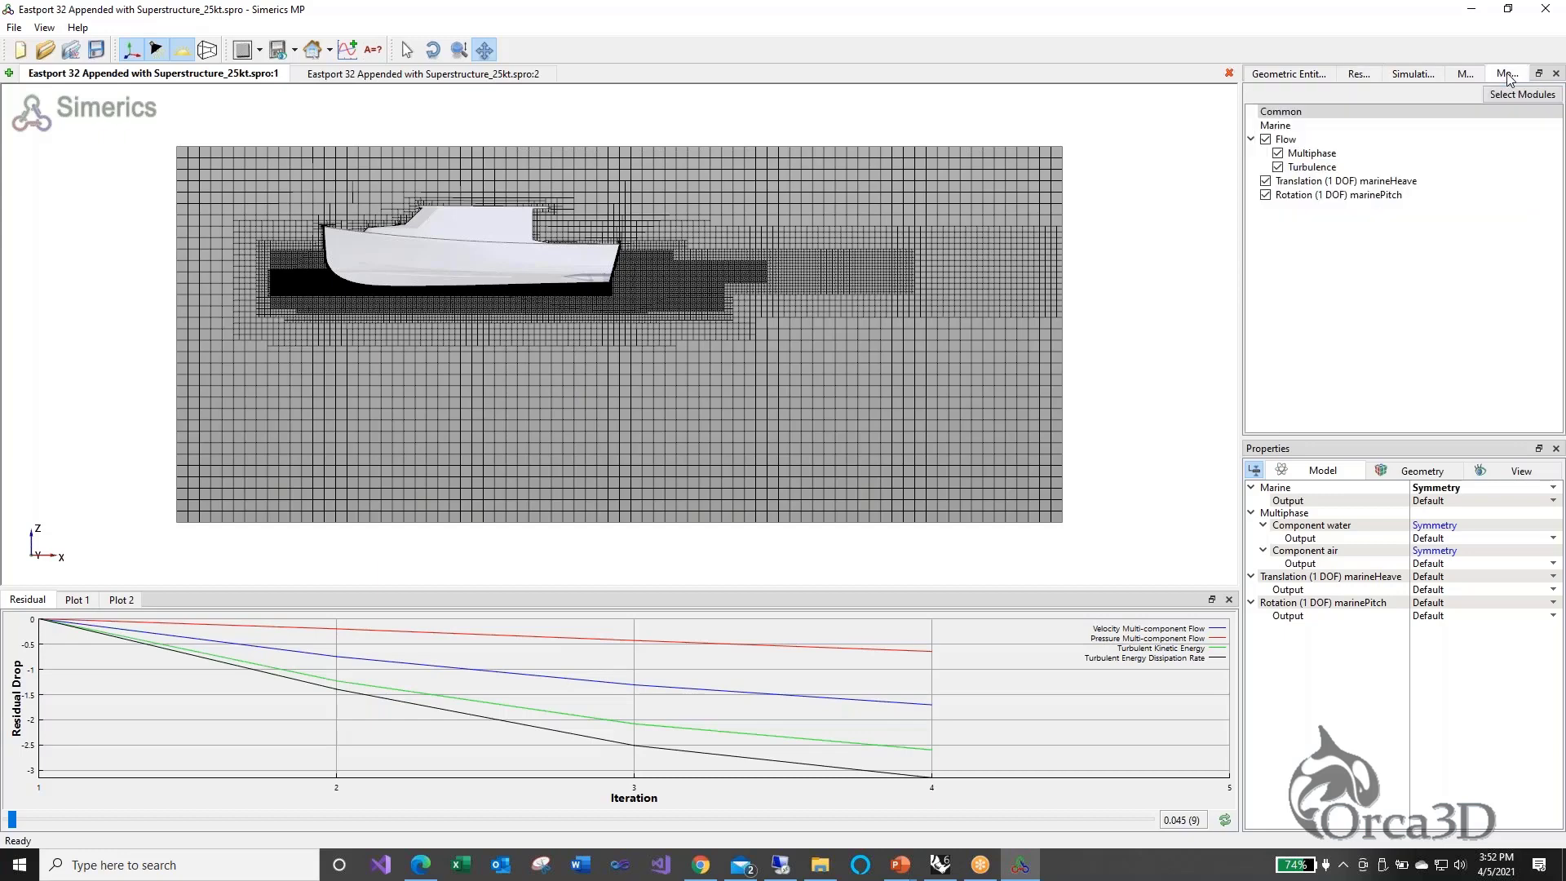
{"action": "left_click", "coordinate": [1463, 74]}
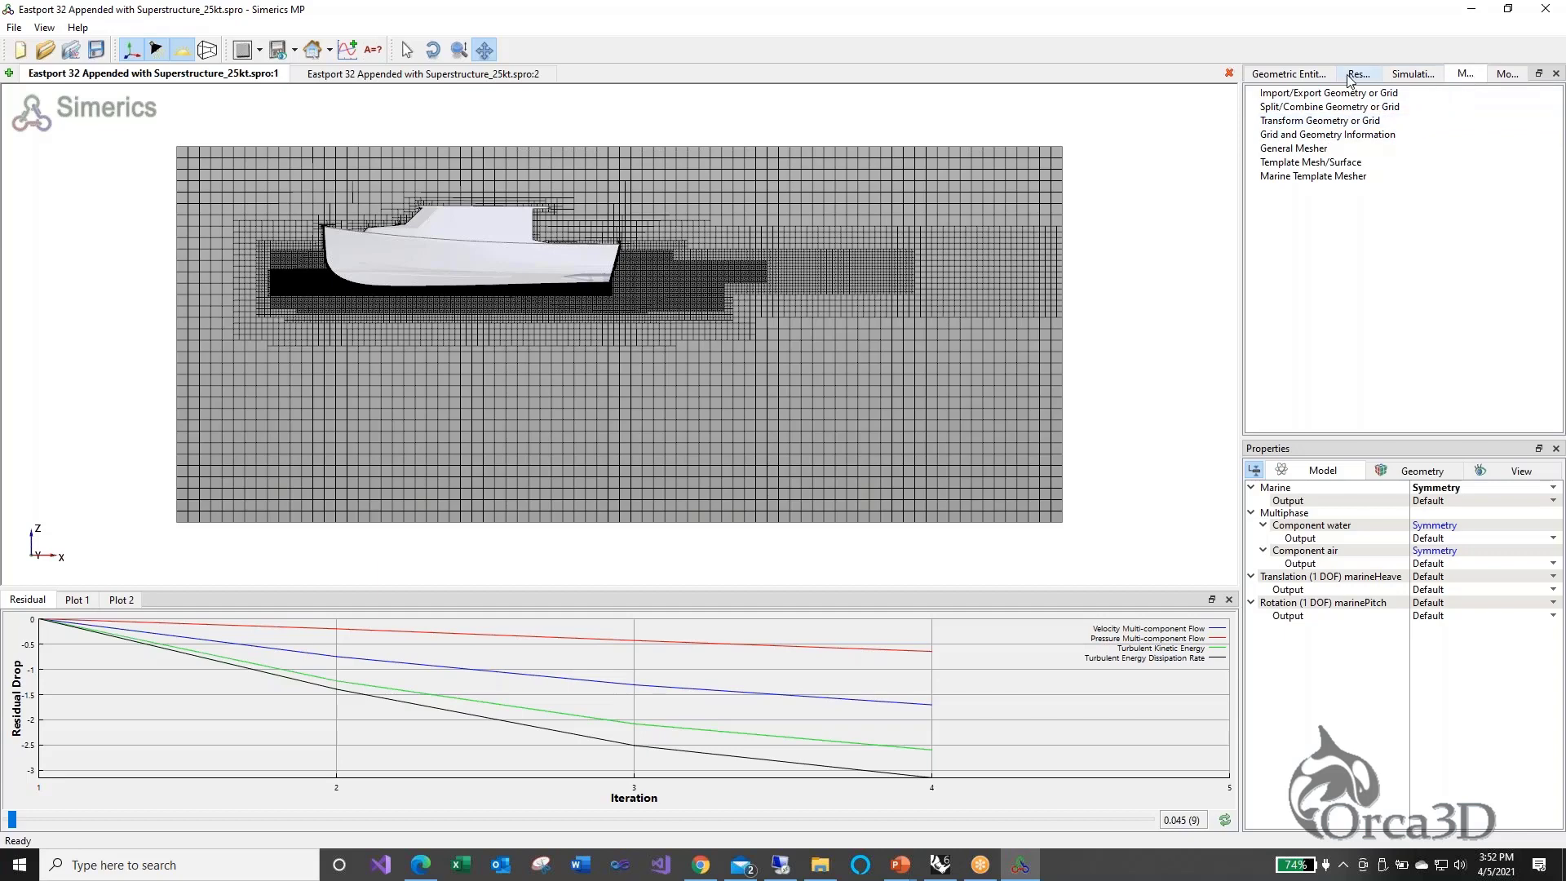
{"action": "left_click_drag", "start_coordinate": [1240, 101], "coordinate": [1171, 101]}
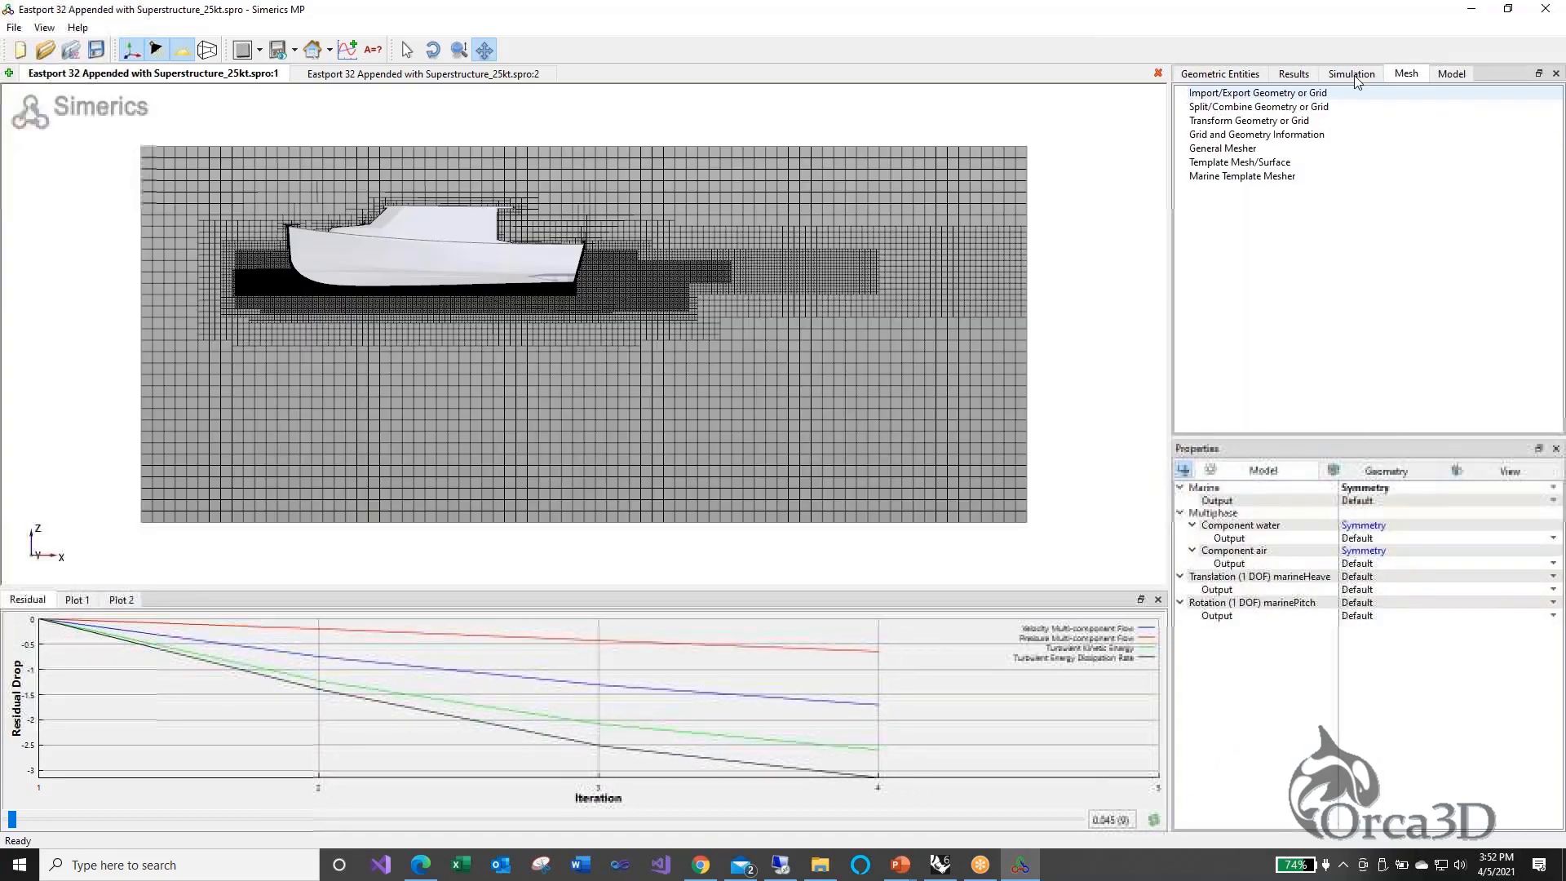
{"action": "left_click", "coordinate": [1247, 135]}
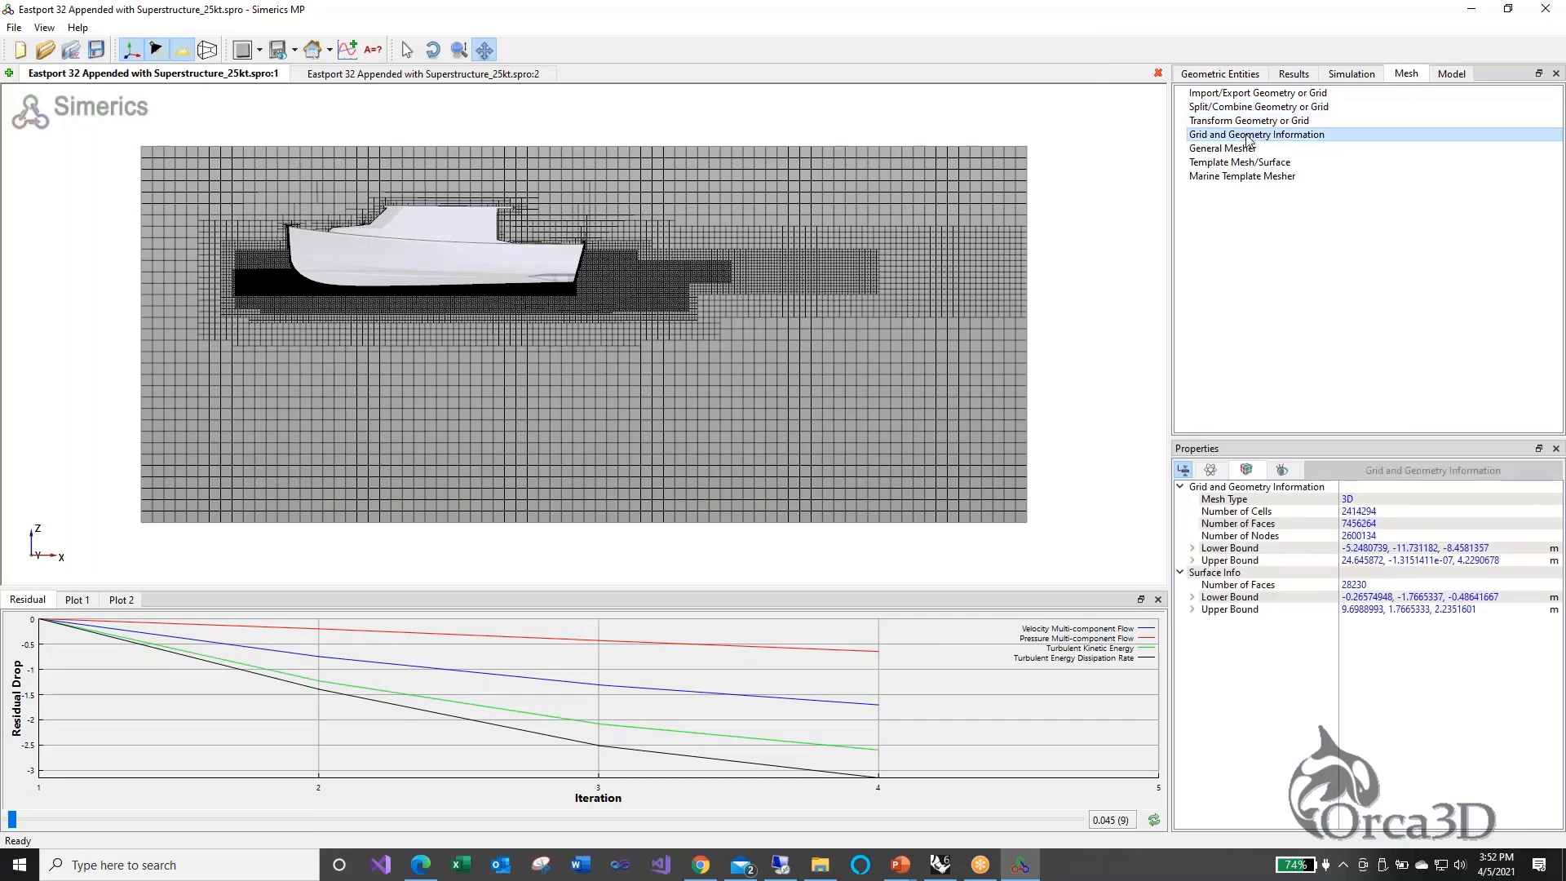
{"action": "left_click", "coordinate": [1220, 516]}
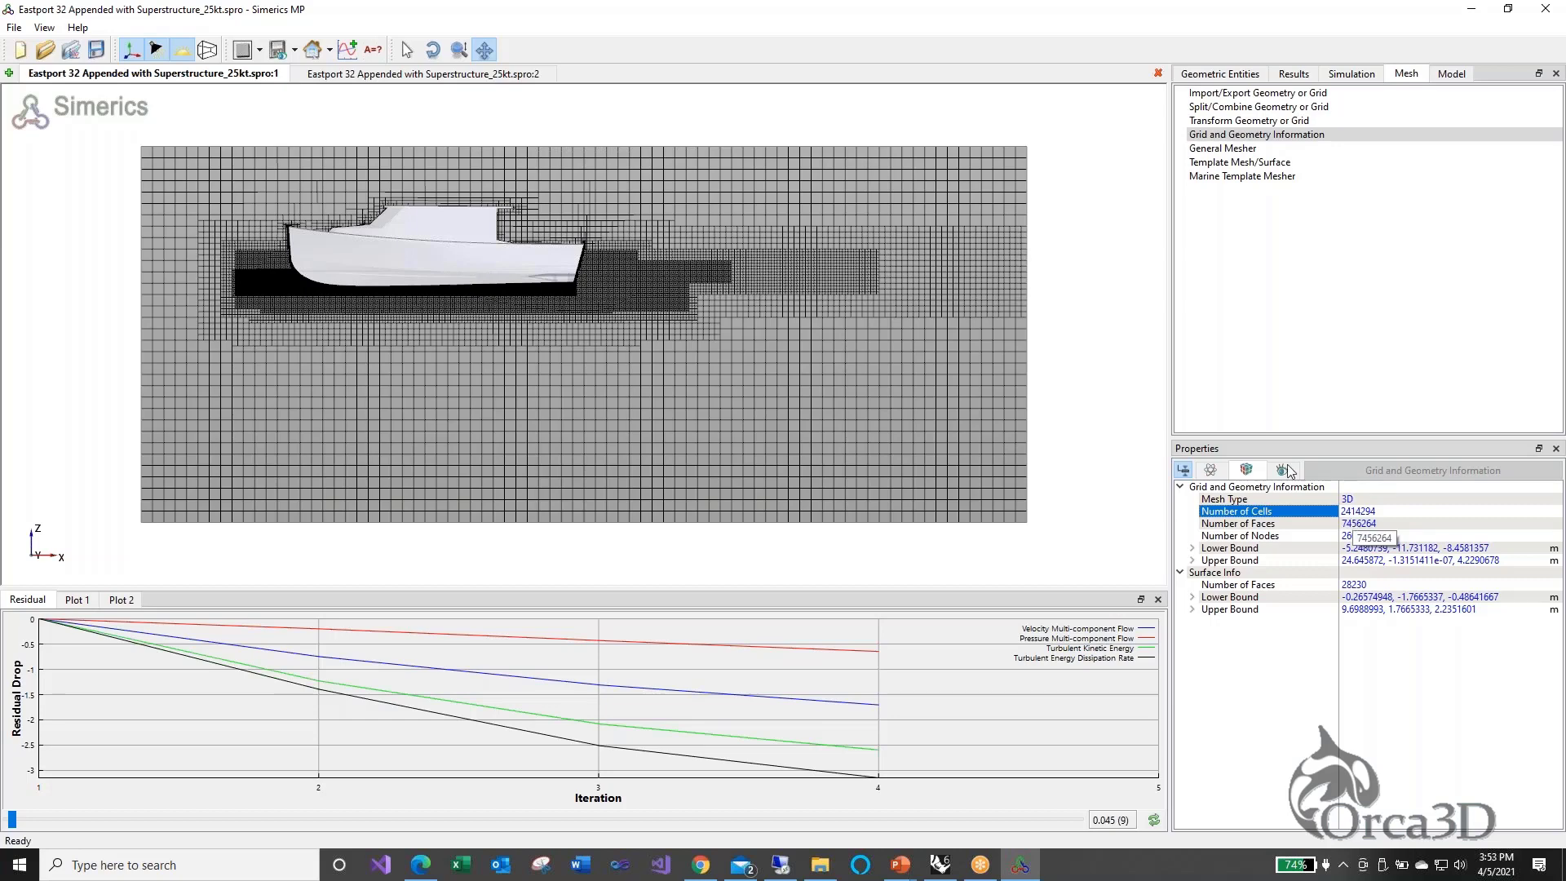
Add the free surface, deck, hull and rudders to the selected marine_symmetry boundary in an oblique view of the domain
{"action": "left_click_drag", "start_coordinate": [371, 336], "coordinate": [379, 346]}
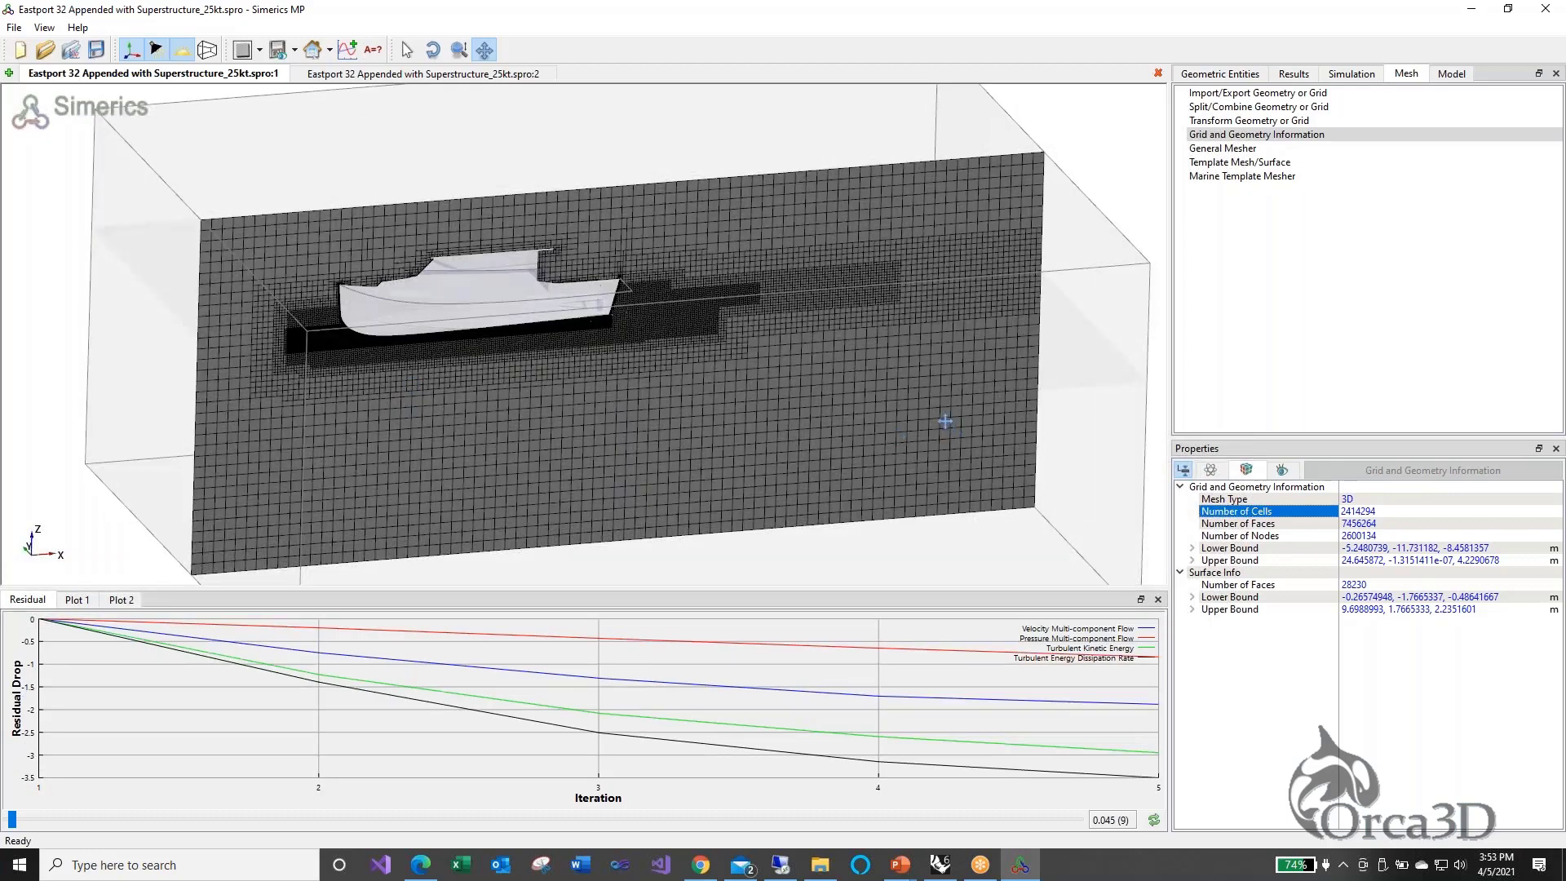
{"action": "left_click_drag", "start_coordinate": [937, 416], "coordinate": [726, 325]}
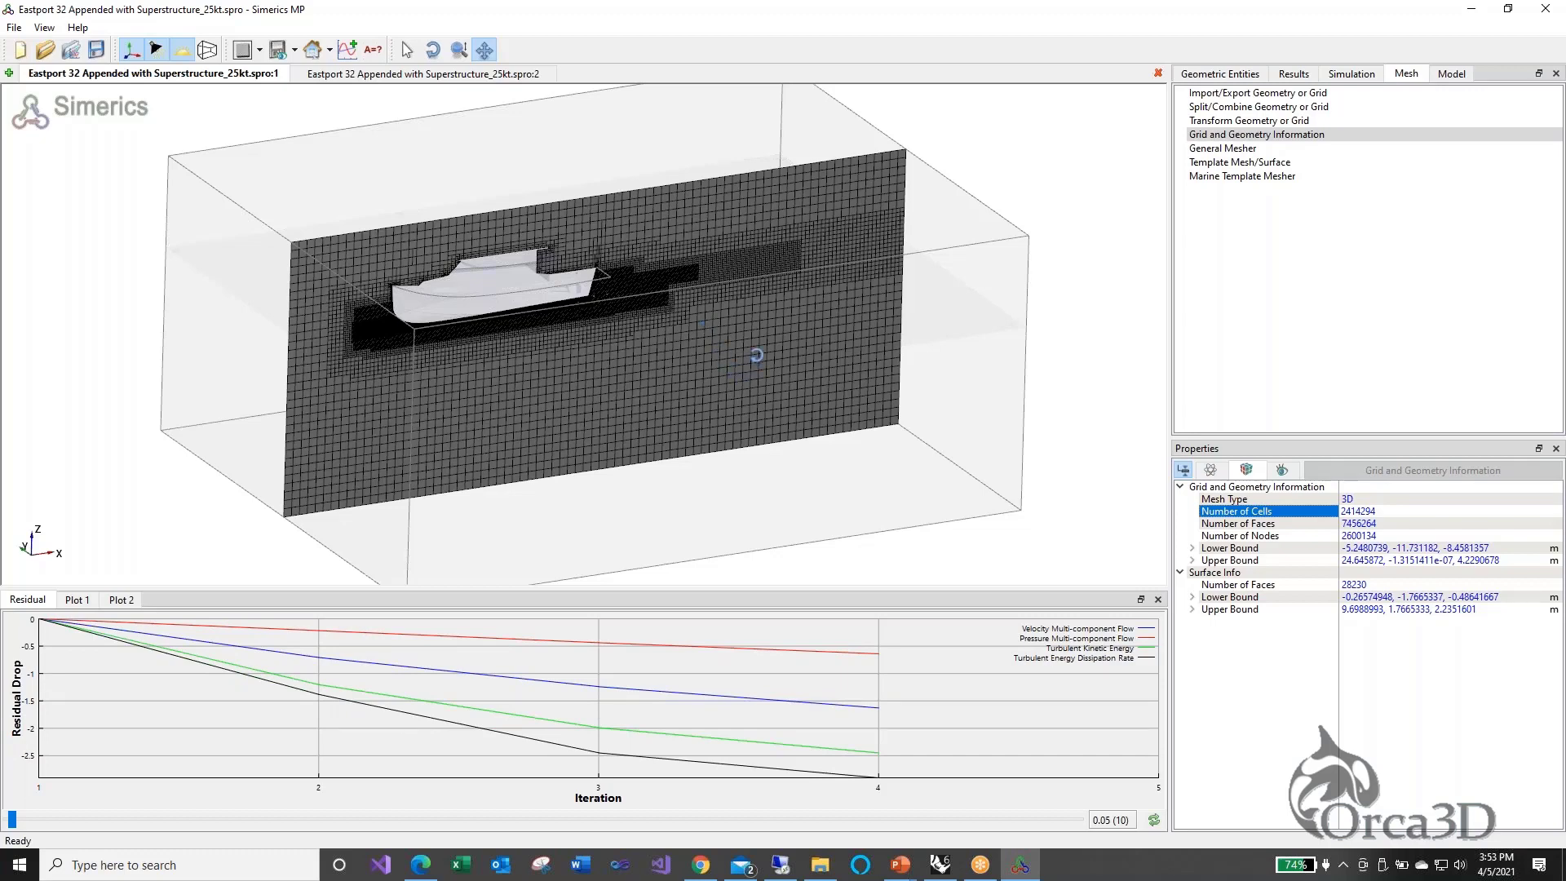
{"action": "mouse_move", "coordinate": [757, 355]}
{"action": "middle_mouse_down"}
{"action": "mouse_move", "coordinate": [769, 363]}
{"action": "mouse_move", "coordinate": [751, 379]}
{"action": "middle_mouse_up"}
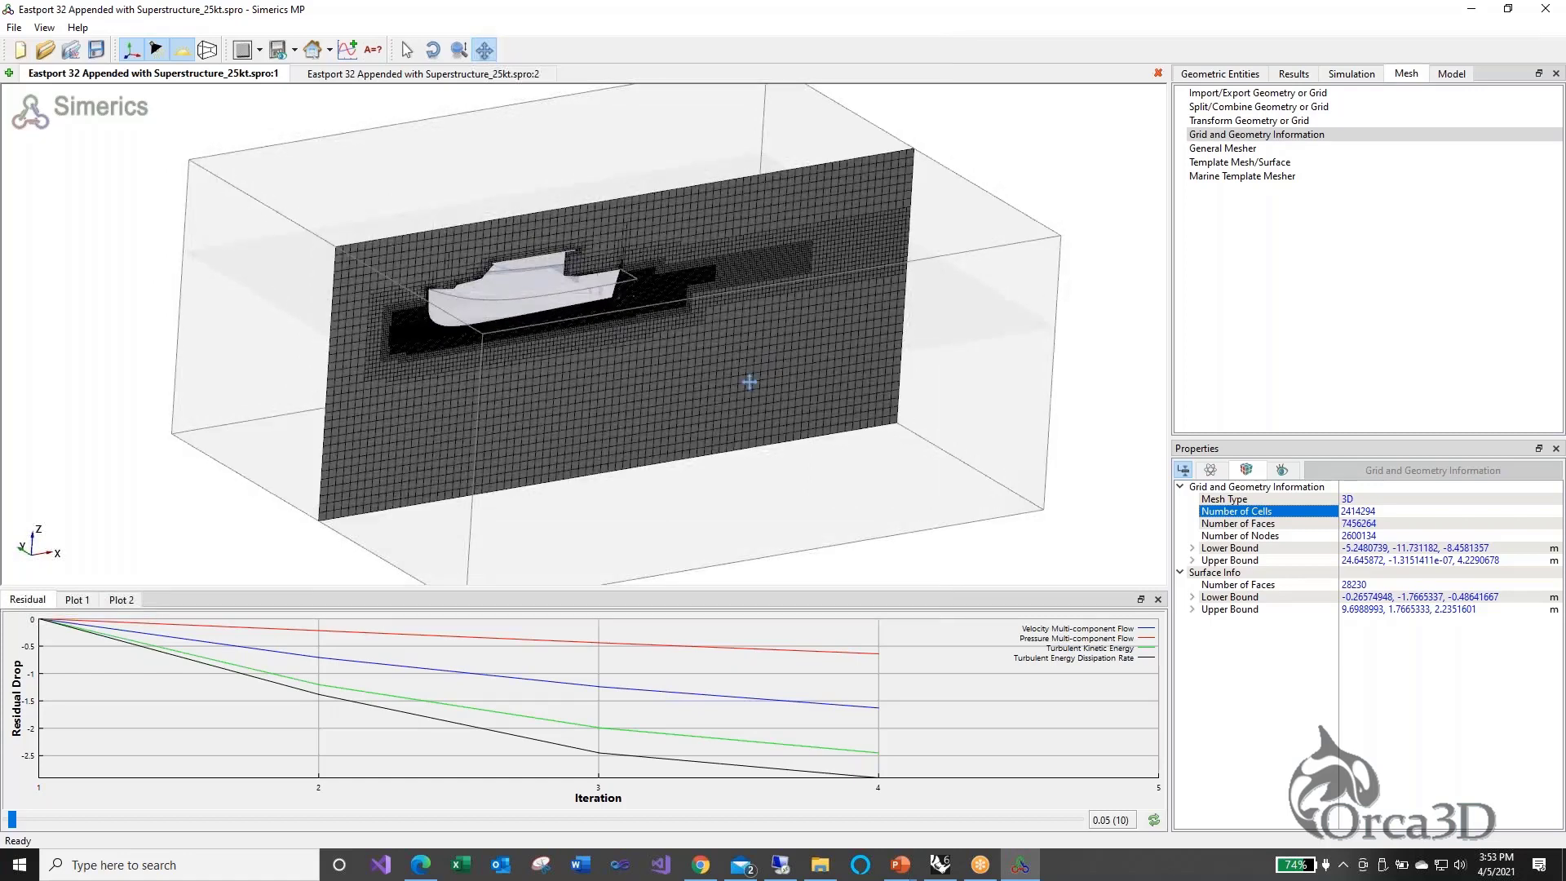
{"action": "left_click", "coordinate": [1221, 73]}
{"action": "left_click", "coordinate": [1237, 331]}
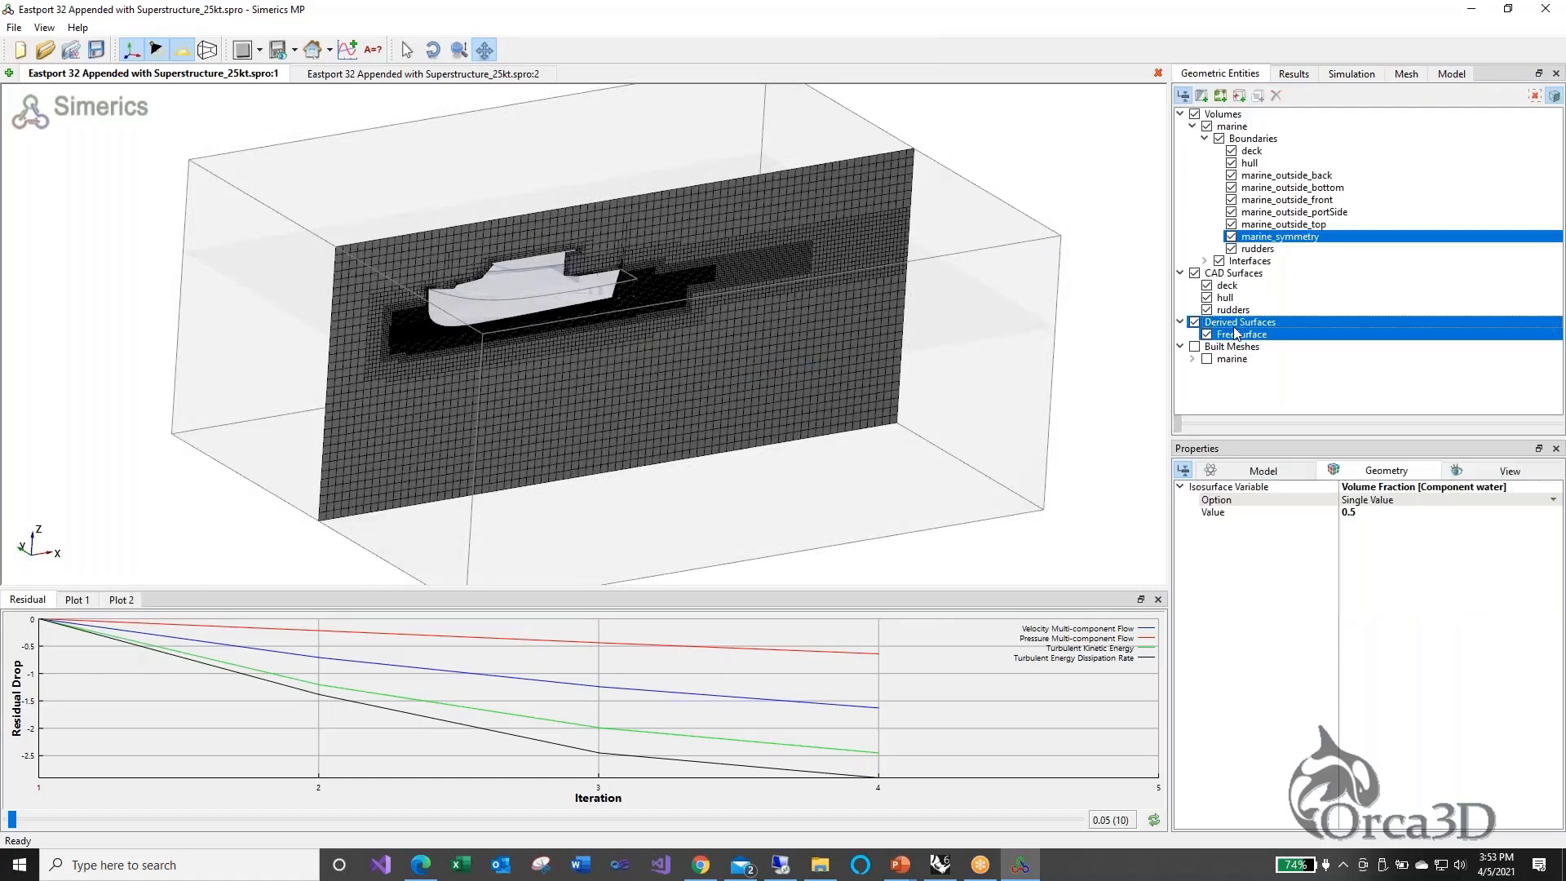
{"action": "left_click", "coordinate": [1252, 153], "text": "ctrl"}
{"action": "left_click", "coordinate": [1252, 164], "text": "ctrl"}
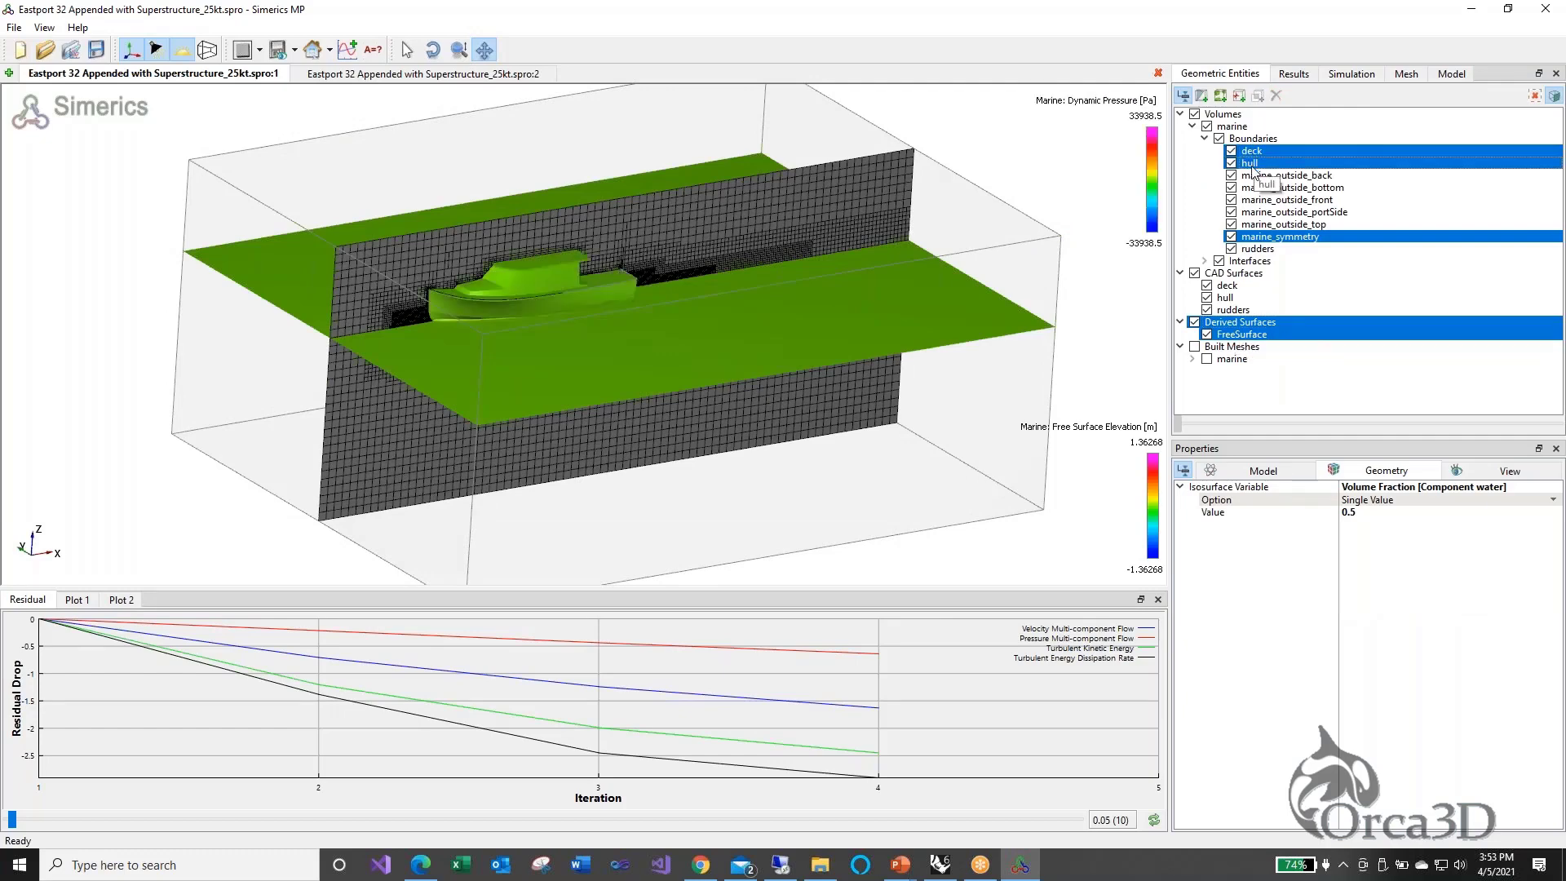
{"action": "left_click", "coordinate": [1257, 249], "text": "ctrl"}
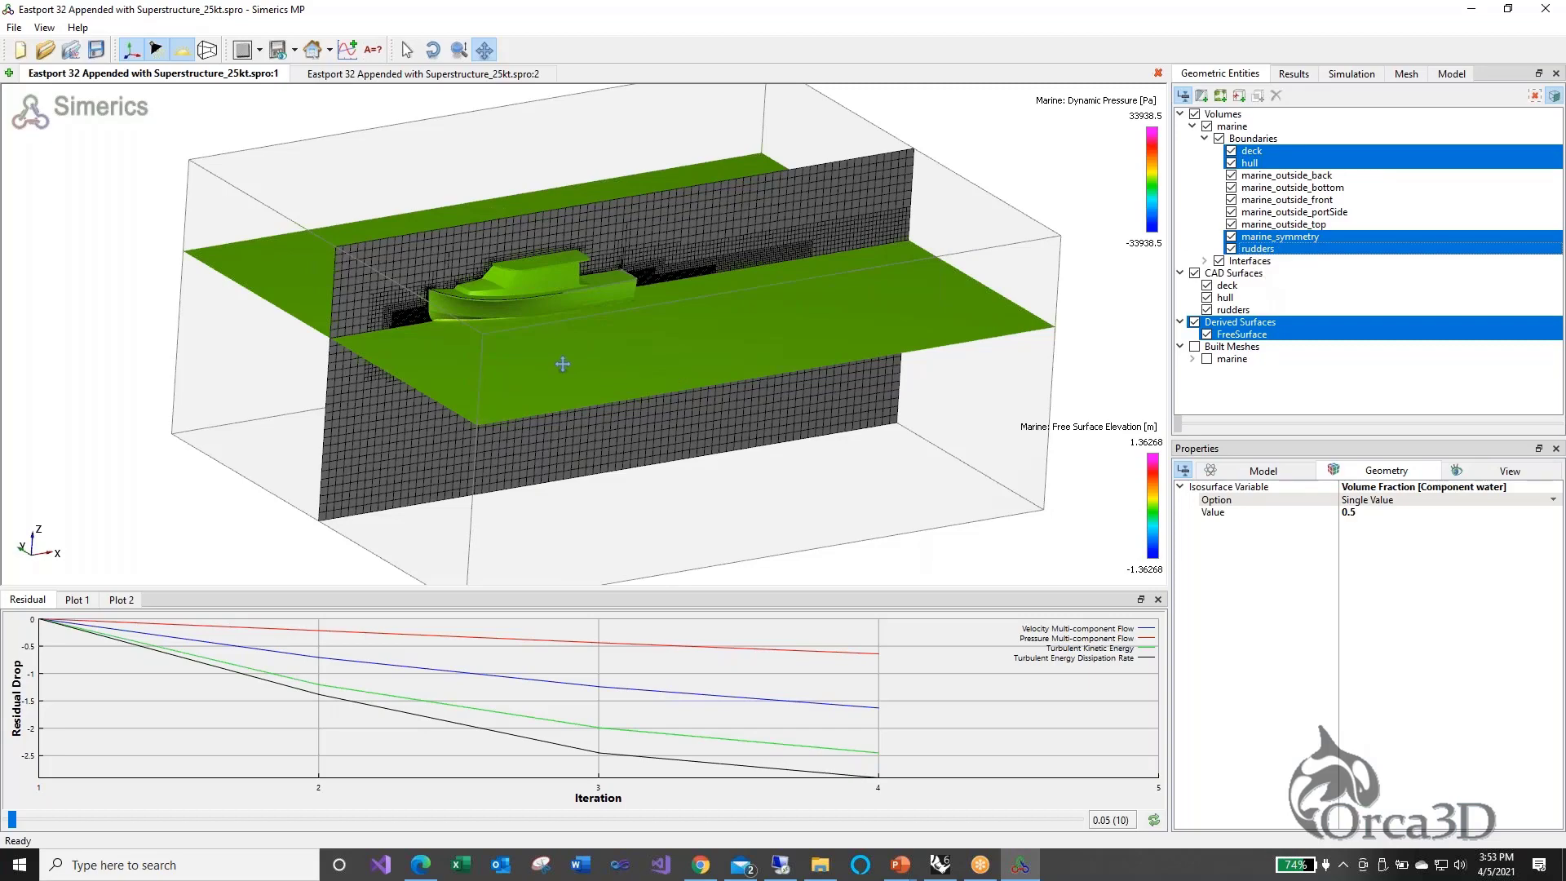
Examine the bow and the waterline along the hull up close, including the free surface around the boat
{"action": "scroll", "coordinate": [563, 364], "scroll_direction": "up", "scroll_amount": 4}
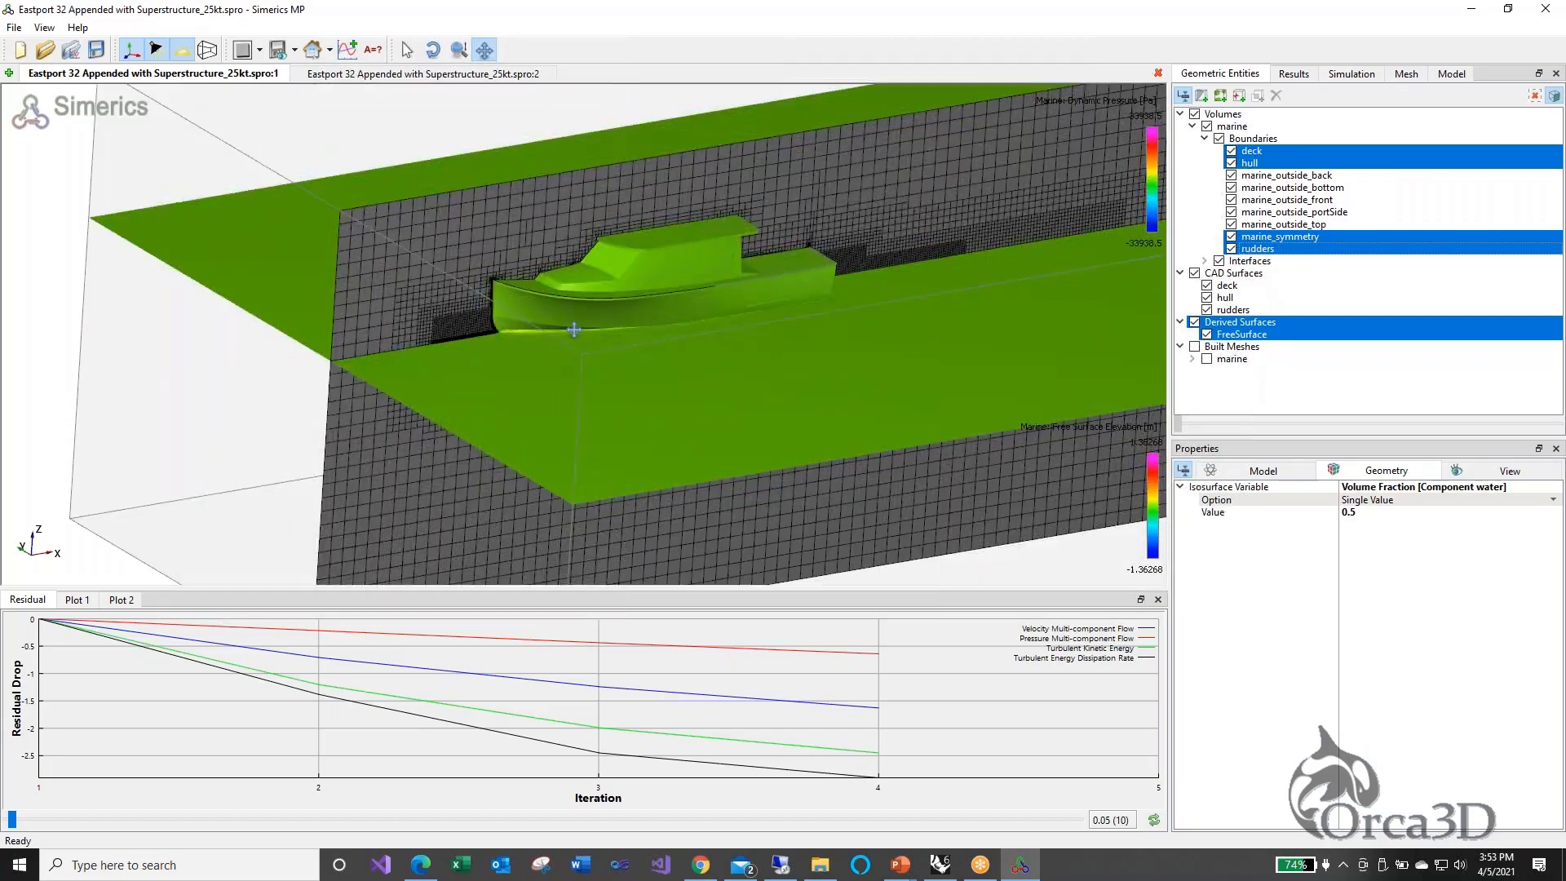
{"action": "scroll", "coordinate": [575, 329], "scroll_direction": "up", "scroll_amount": 3}
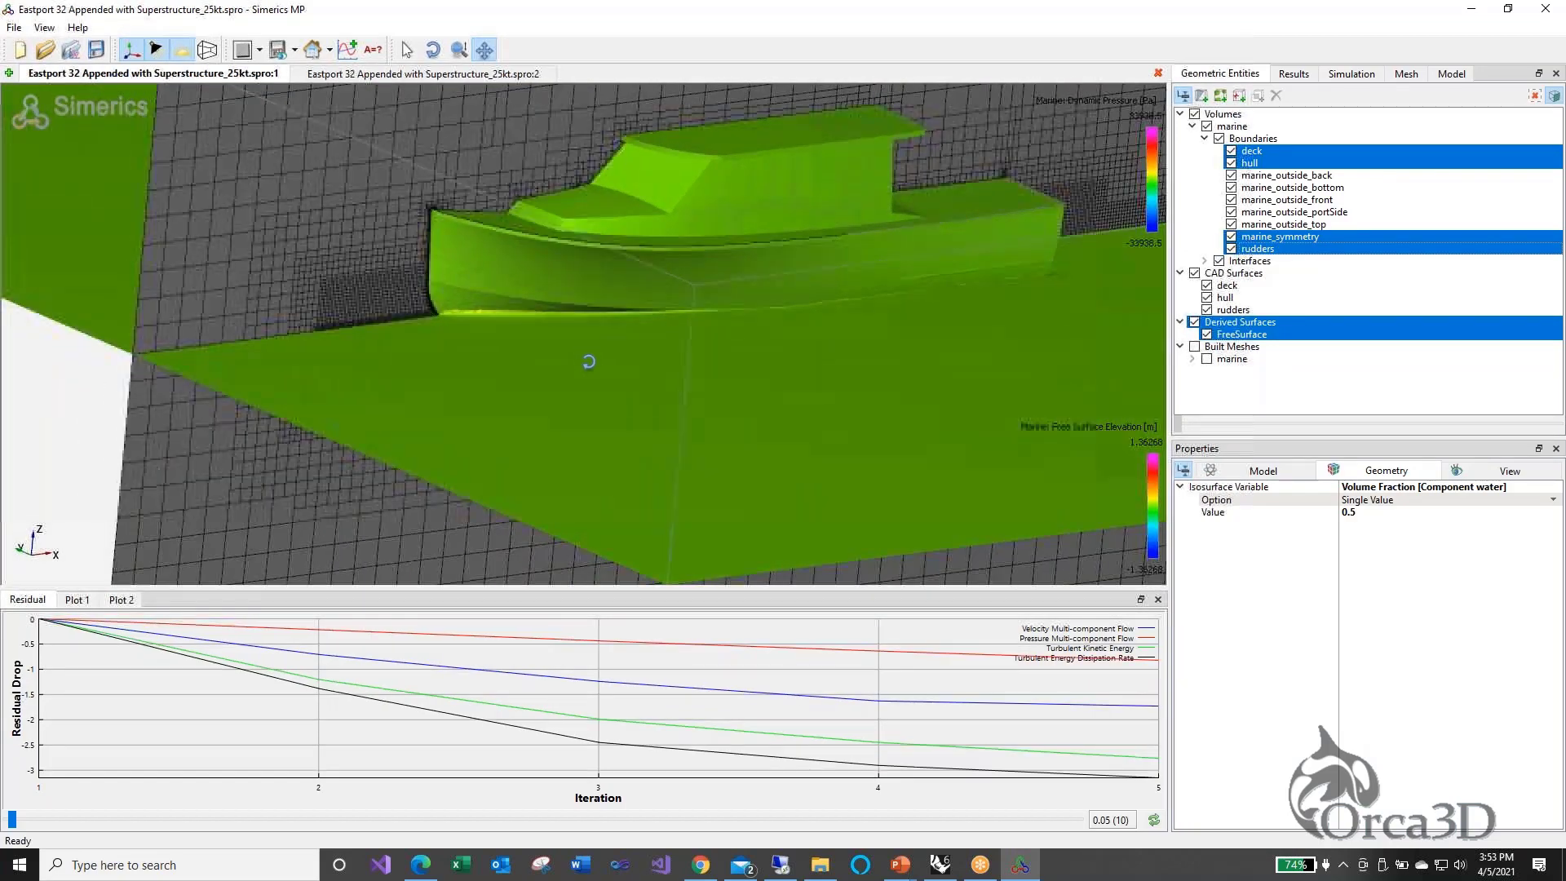
{"action": "middle_click_drag", "start_coordinate": [589, 361], "coordinate": [591, 359]}
{"action": "scroll", "coordinate": [590, 360], "scroll_direction": "up", "scroll_amount": 2}
{"action": "left_click_drag", "start_coordinate": [501, 325], "coordinate": [356, 421]}
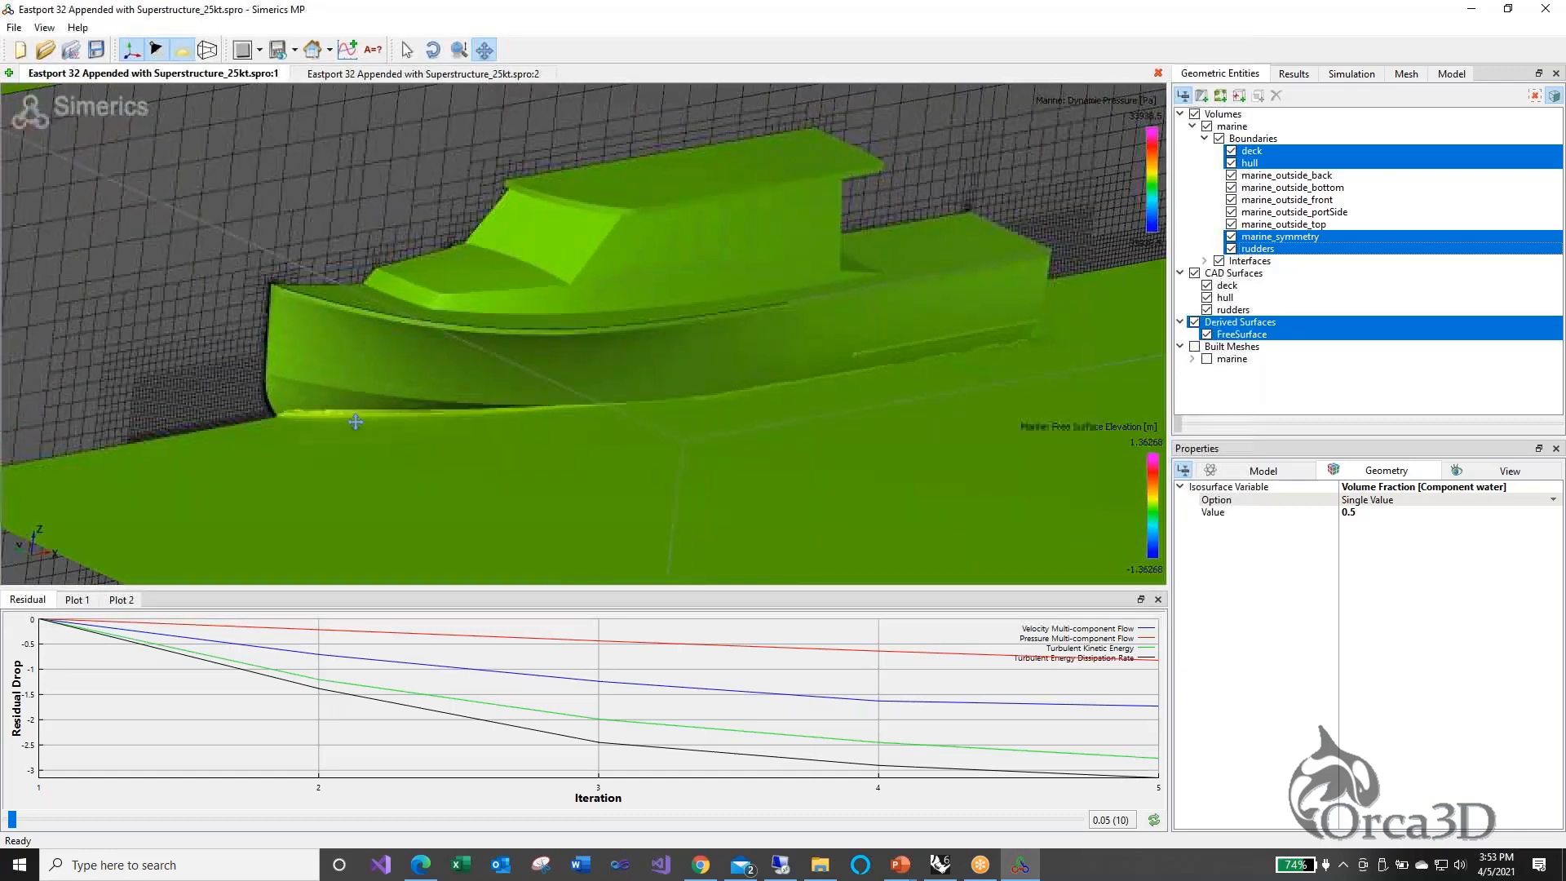
{"action": "scroll", "coordinate": [356, 422], "scroll_direction": "up", "scroll_amount": 2}
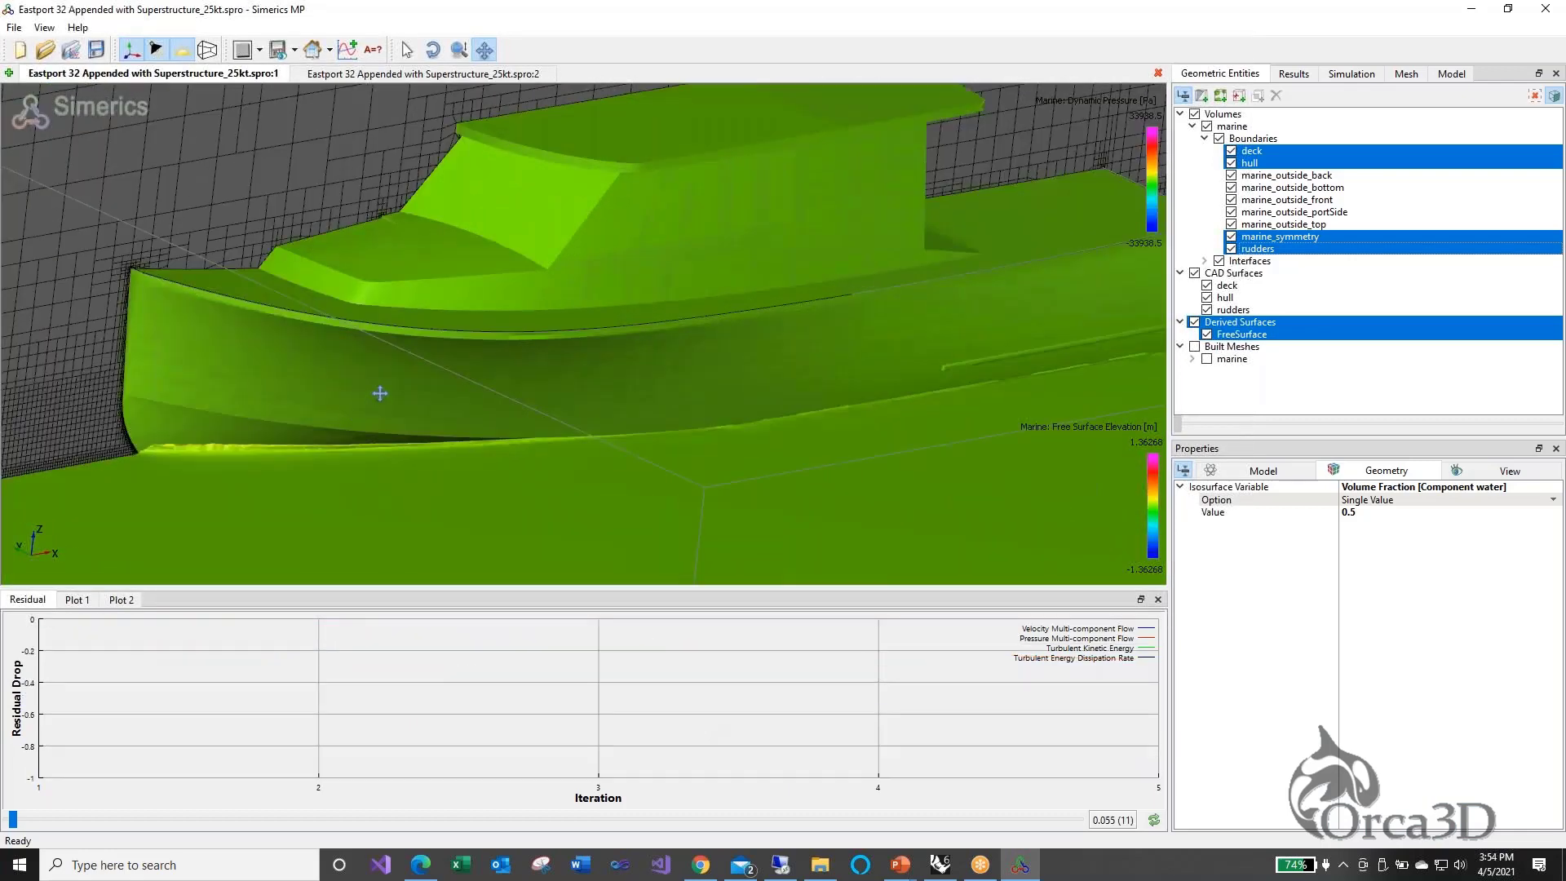
{"action": "scroll", "coordinate": [380, 394], "scroll_direction": "down", "scroll_amount": 2}
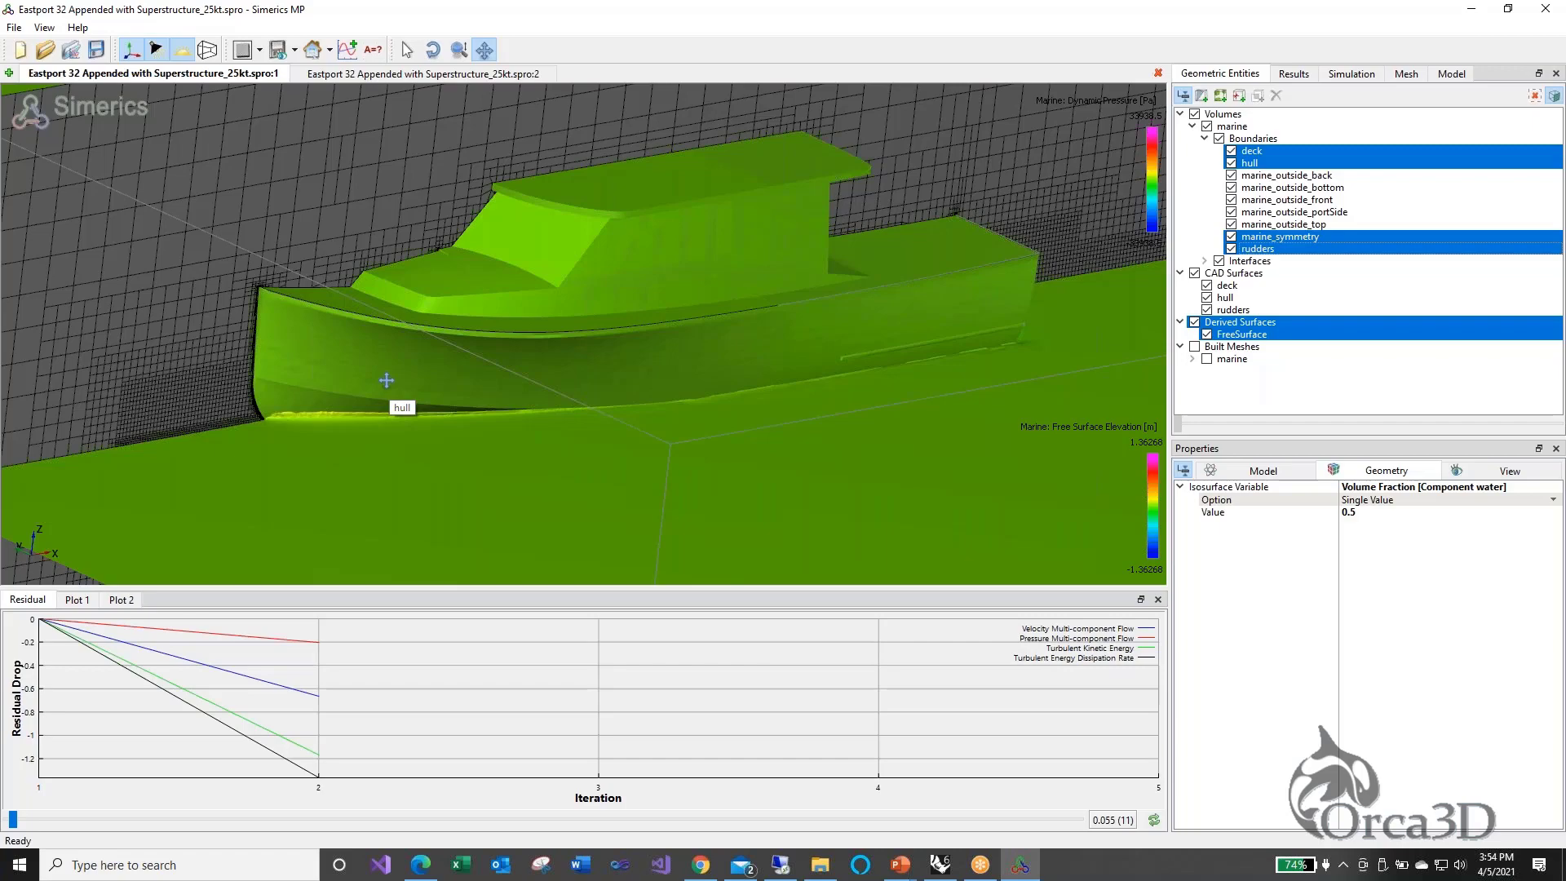
{"action": "scroll", "coordinate": [408, 359], "scroll_direction": "down", "scroll_amount": 3}
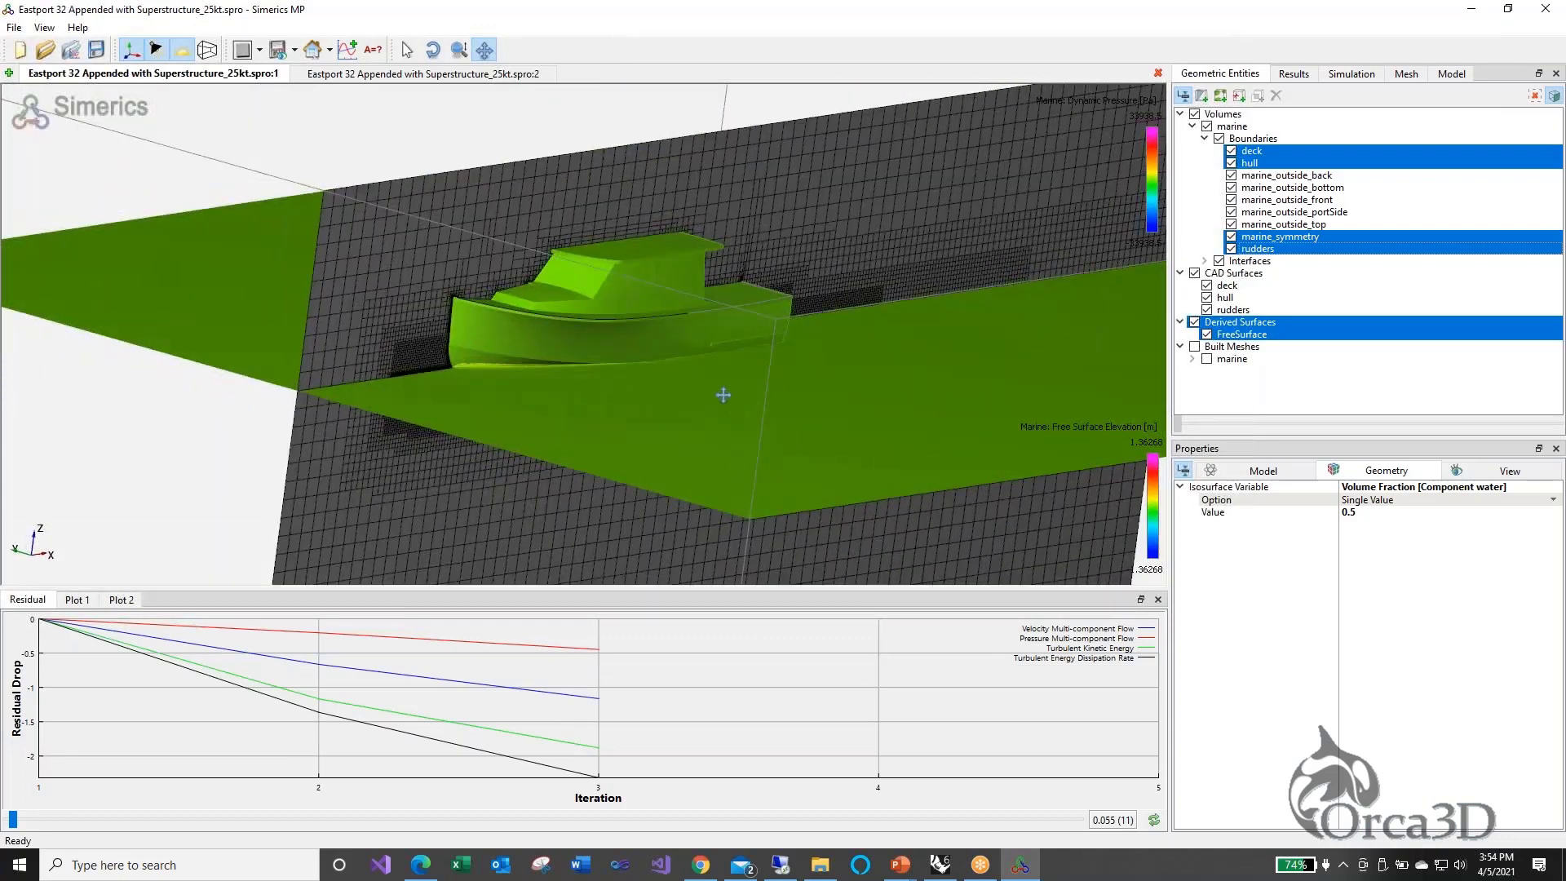
{"action": "left_click_drag", "start_coordinate": [677, 357], "coordinate": [584, 364]}
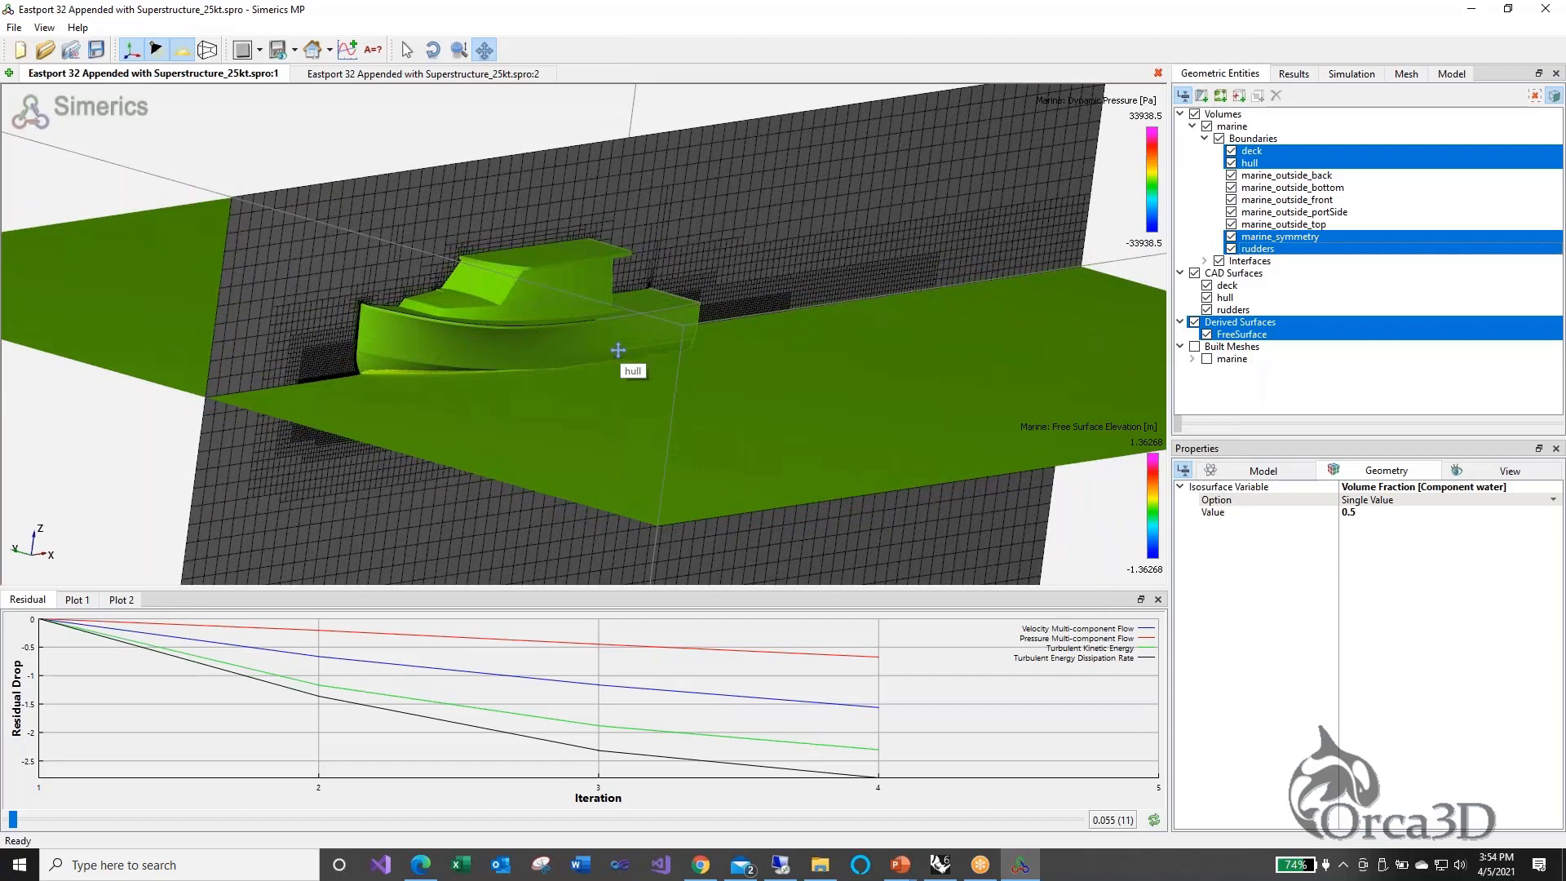
Check the number of time steps and the result saving frequency in the simulation settings
{"action": "left_click", "coordinate": [1351, 73]}
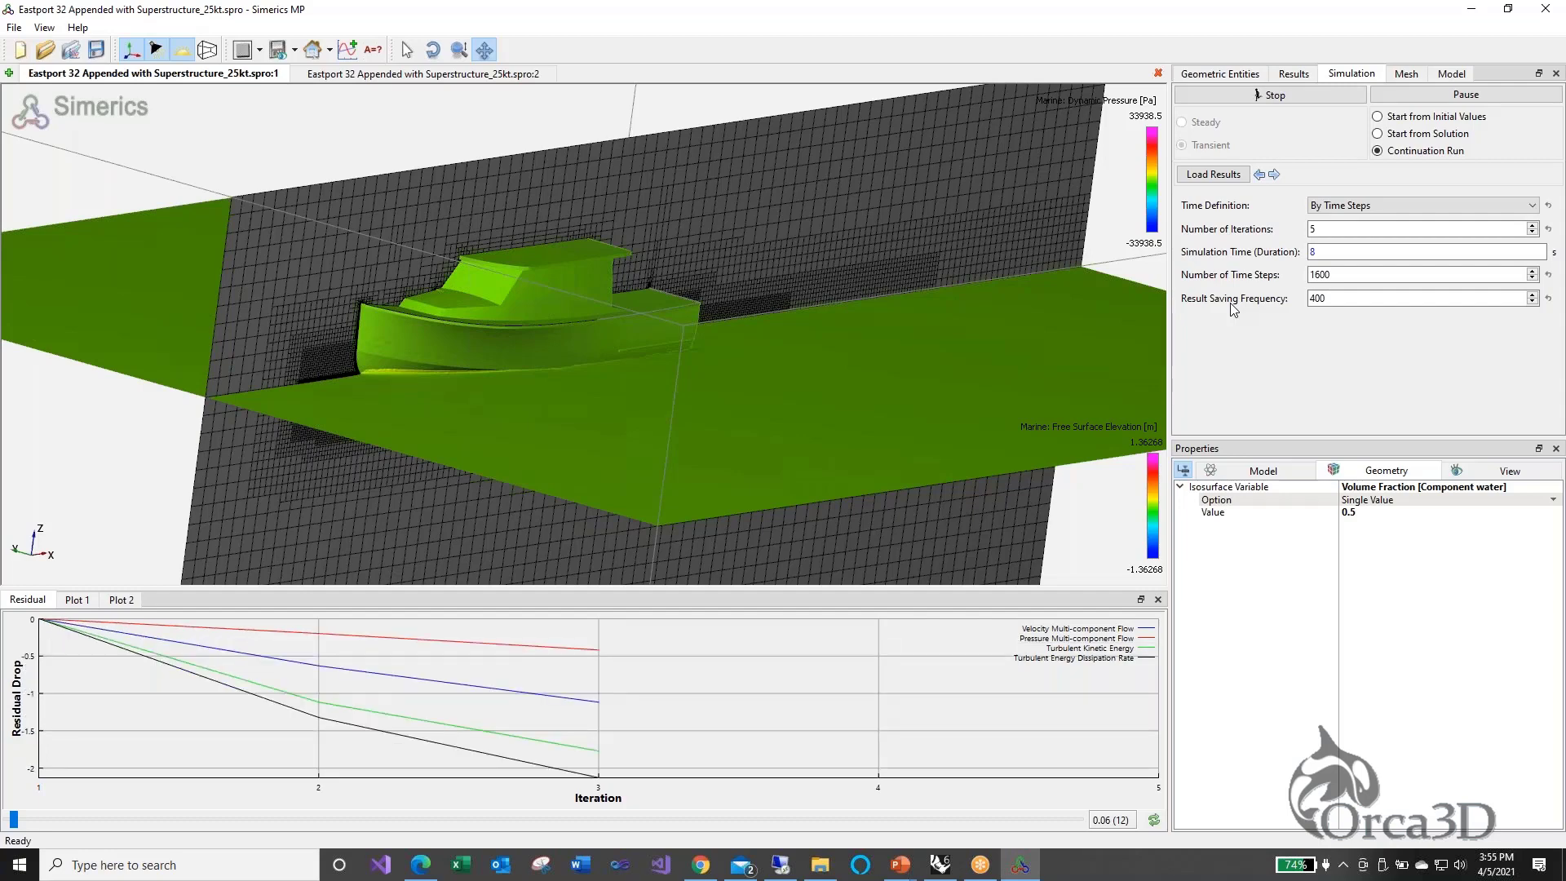
{"action": "left_click", "coordinate": [1342, 300]}
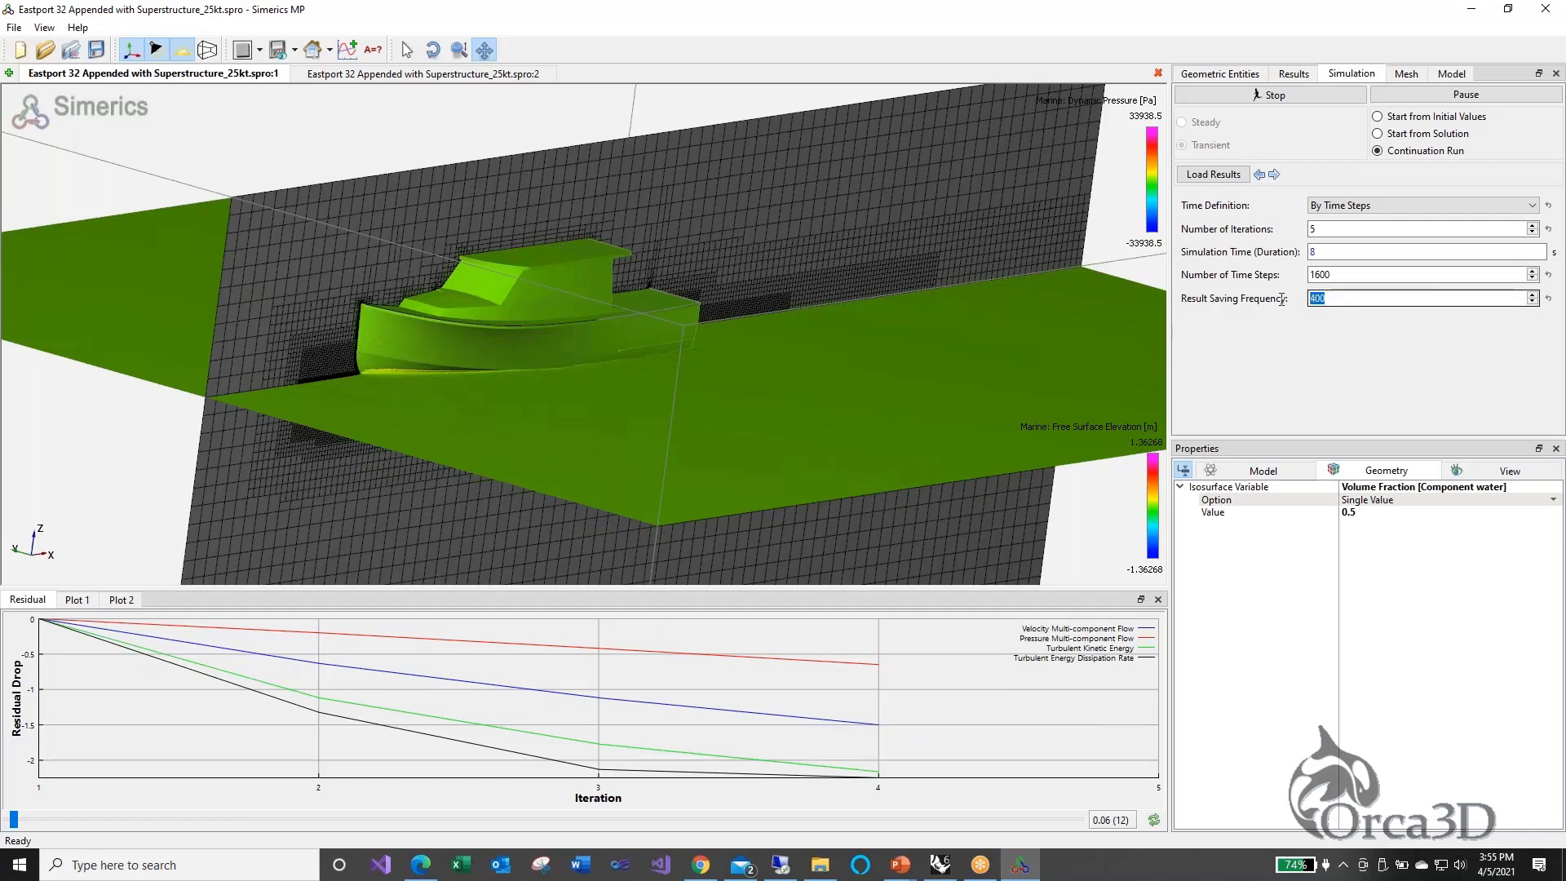
{"action": "left_click", "coordinate": [1354, 274]}
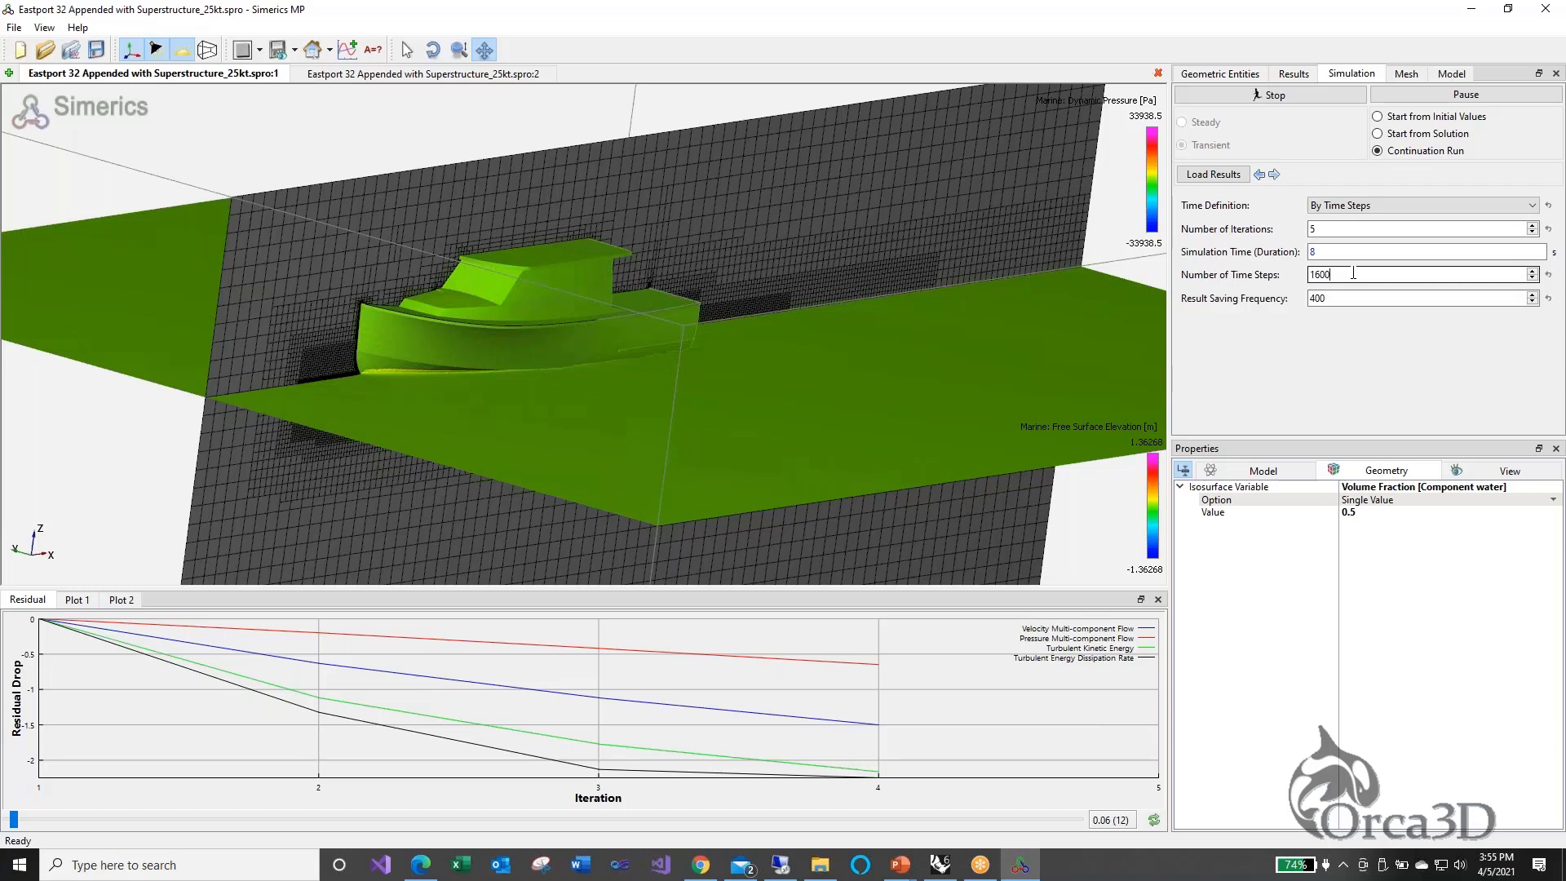
{"action": "key", "text": "Tab"}
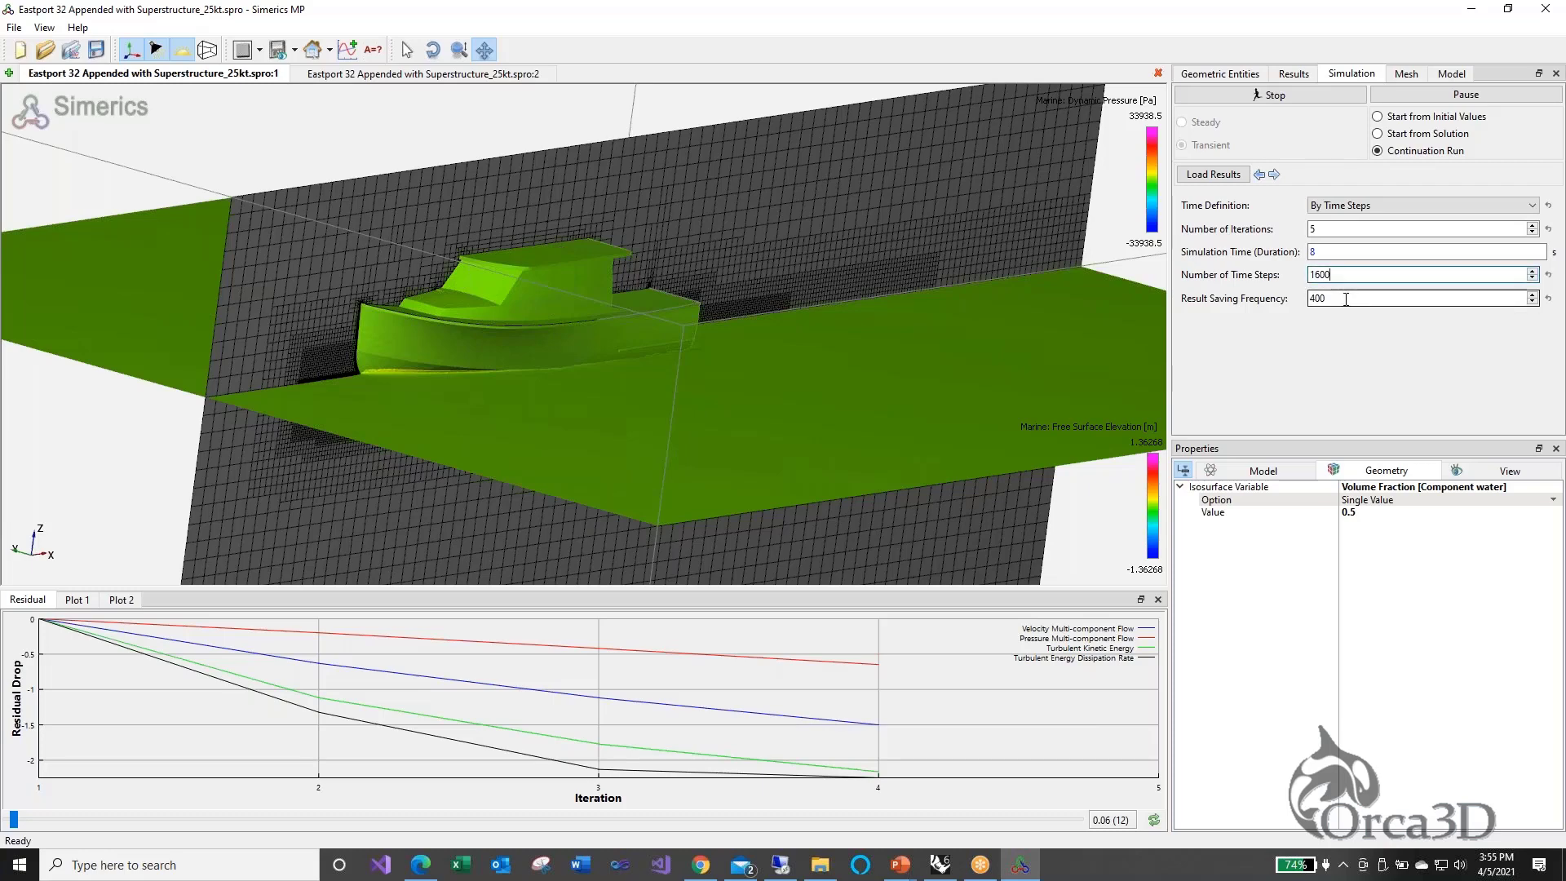
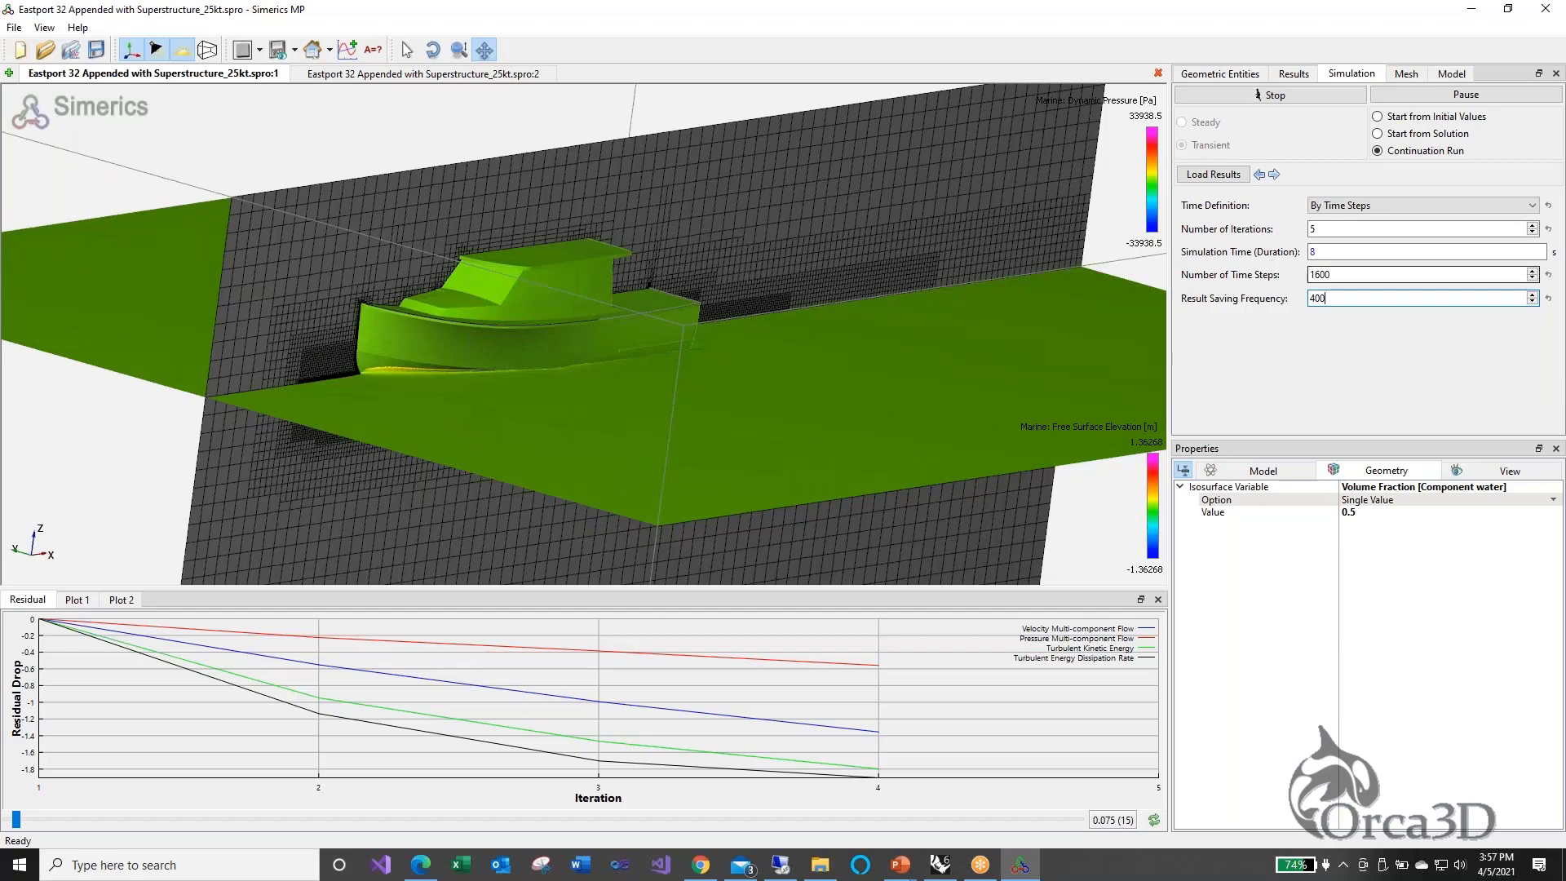
{"action": "left_click", "coordinate": [1350, 302]}
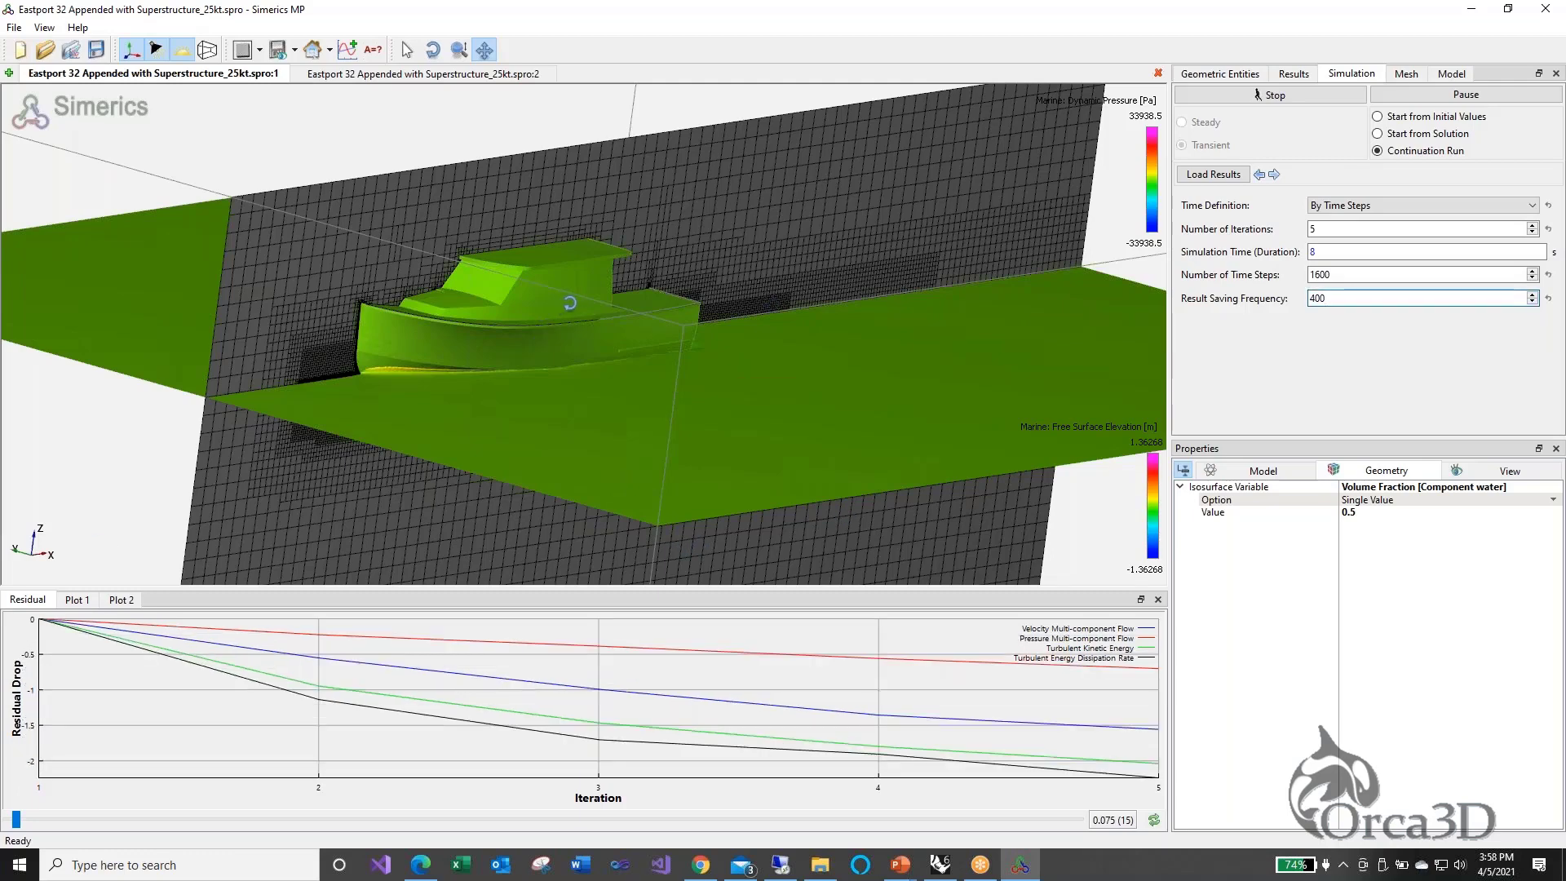
Turn the boat to view its other side and select only the deck, hull, rudders and derived free surface, leaving out marine_symmetry
{"action": "left_click_drag", "start_coordinate": [570, 303], "coordinate": [681, 444]}
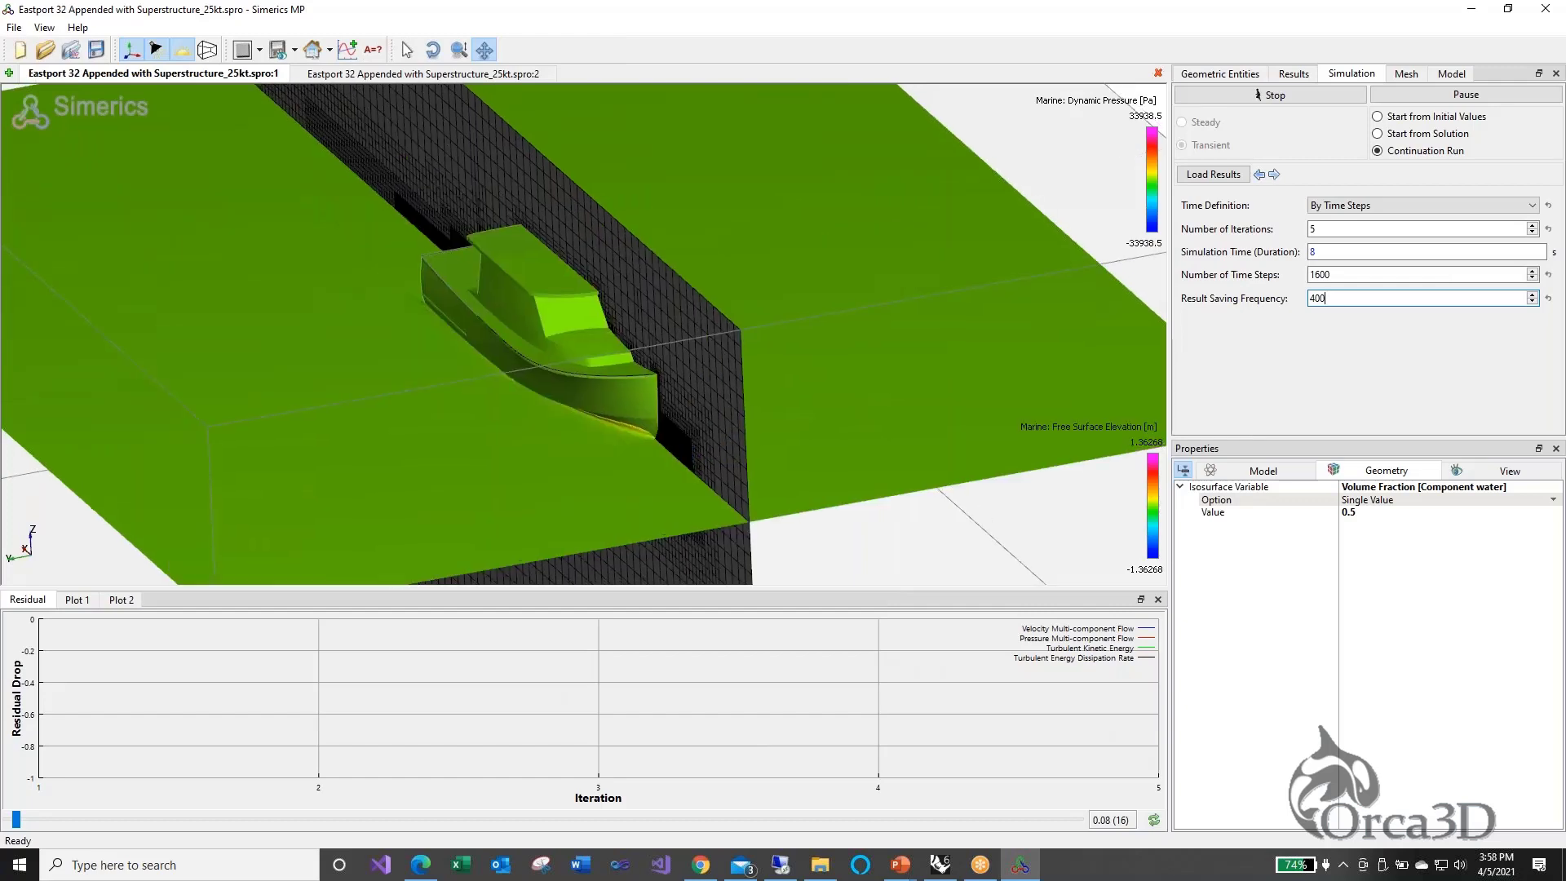
{"action": "middle_click_drag", "start_coordinate": [722, 406], "coordinate": [729, 395]}
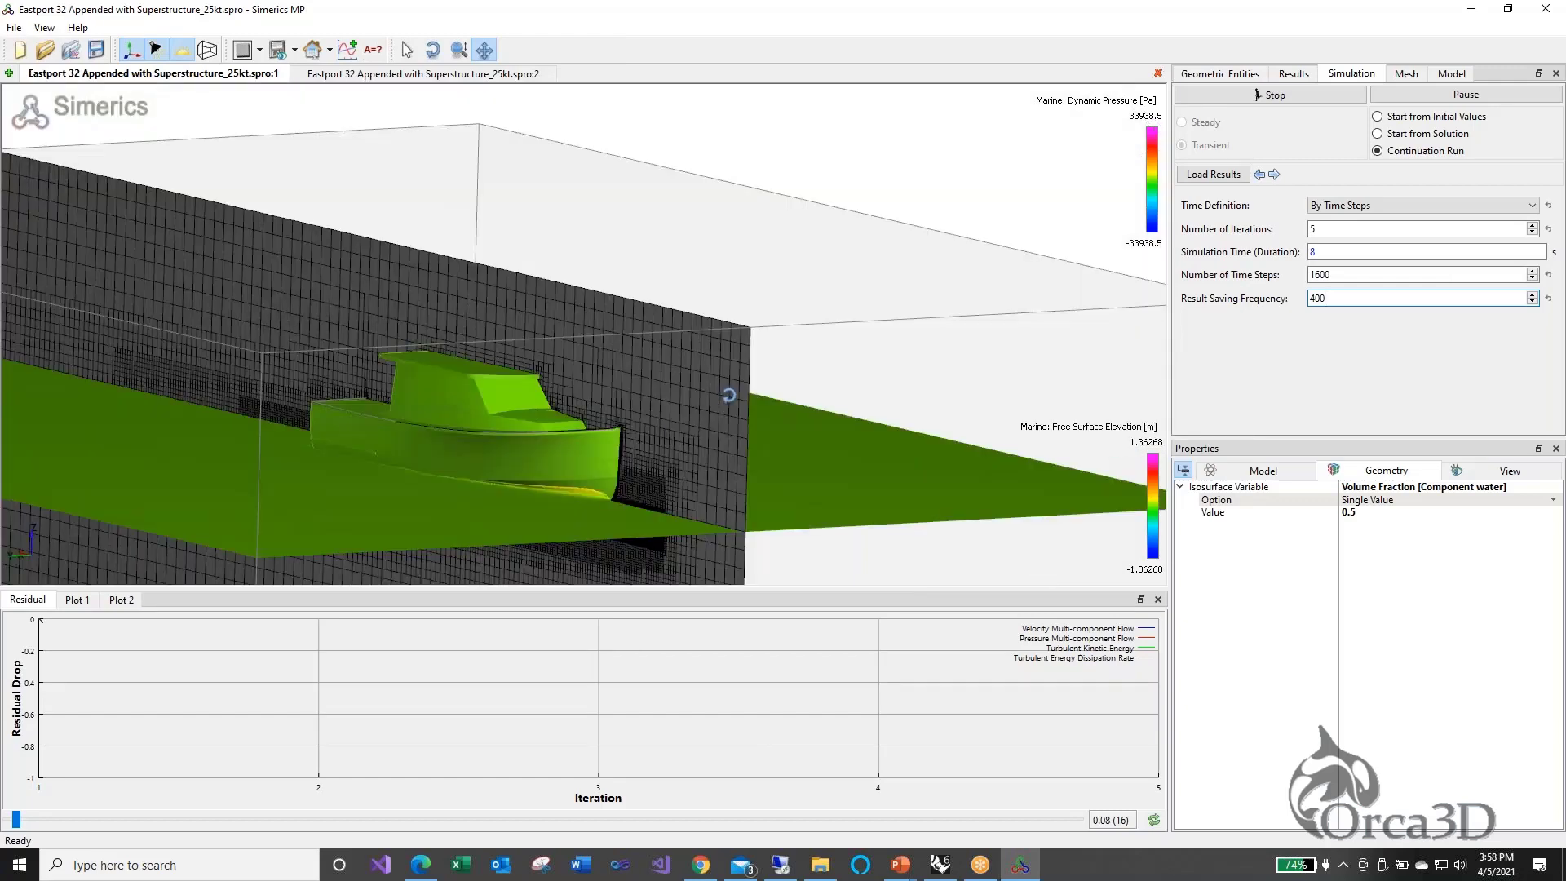
{"action": "left_click_drag", "start_coordinate": [721, 398], "coordinate": [744, 372]}
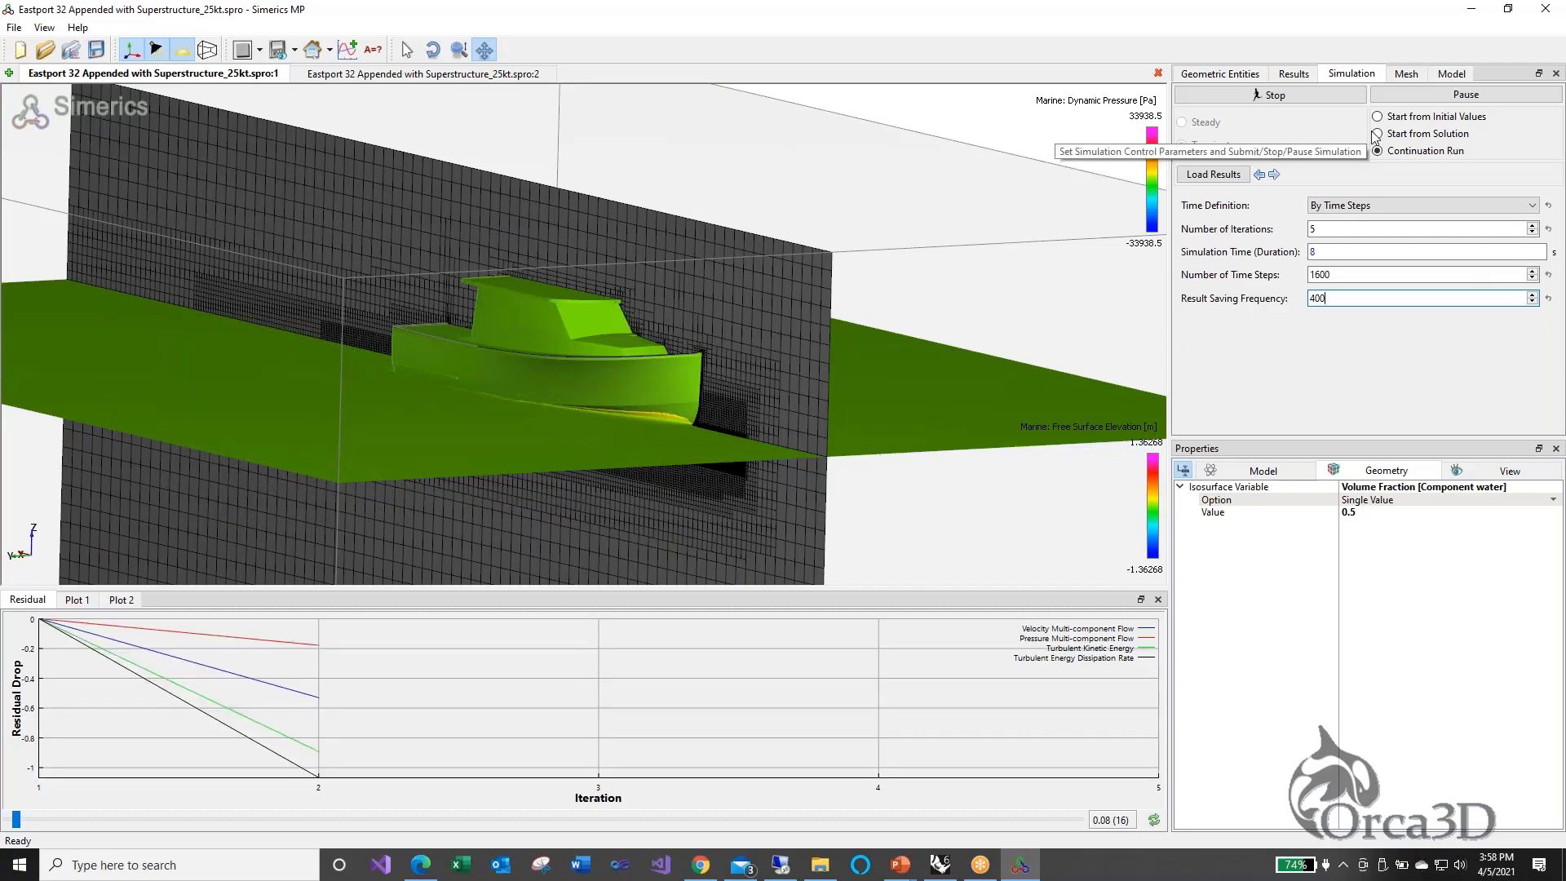
{"action": "left_click", "coordinate": [1218, 74]}
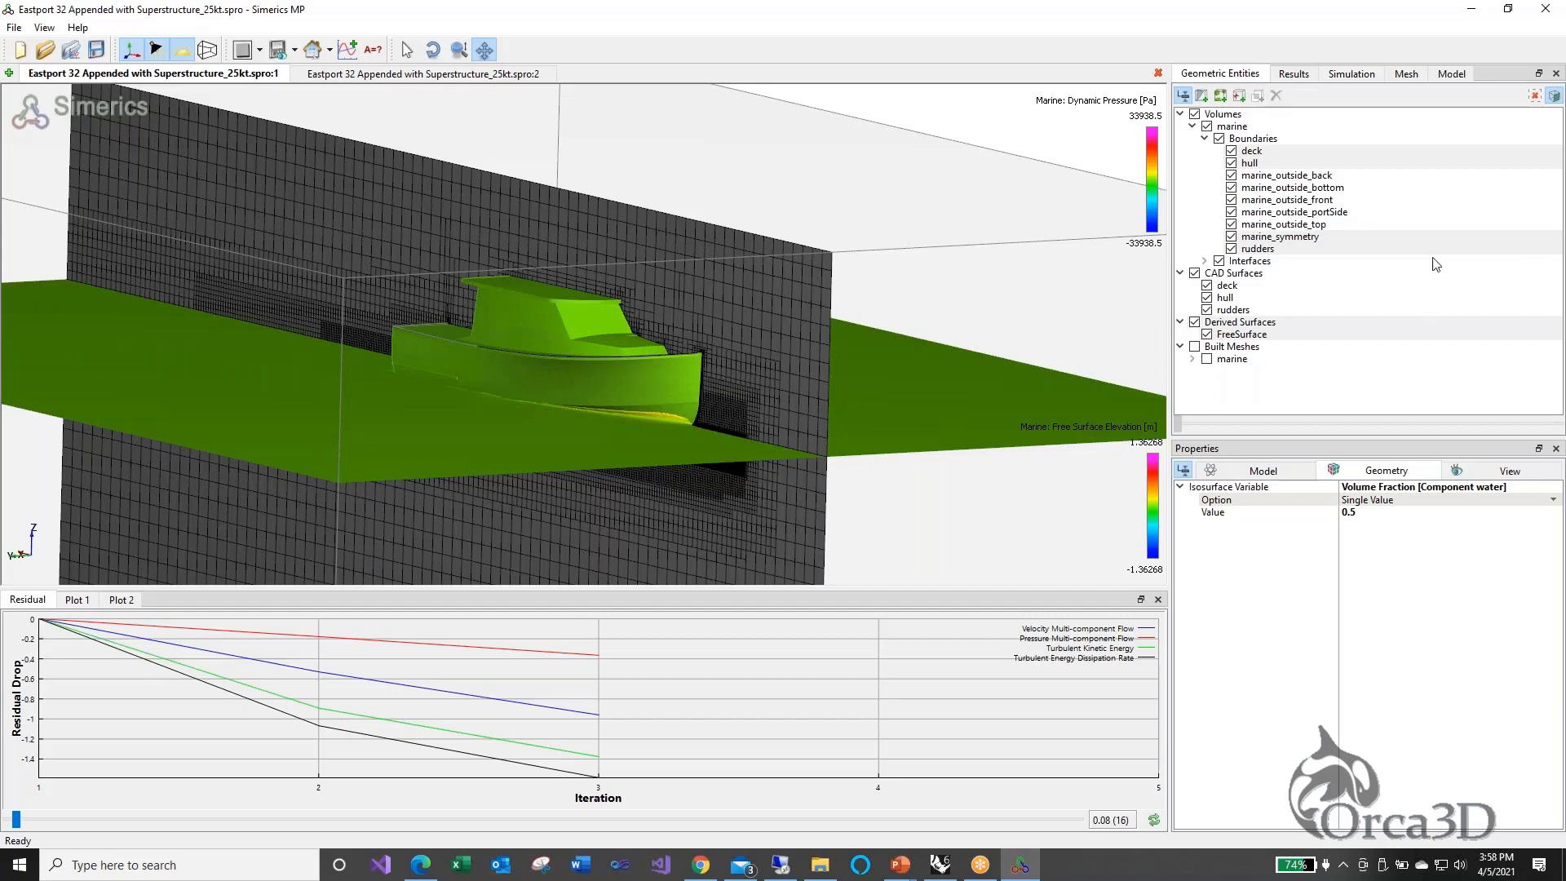
{"action": "double_click", "coordinate": [1251, 152]}
{"action": "left_click", "coordinate": [1252, 163]}
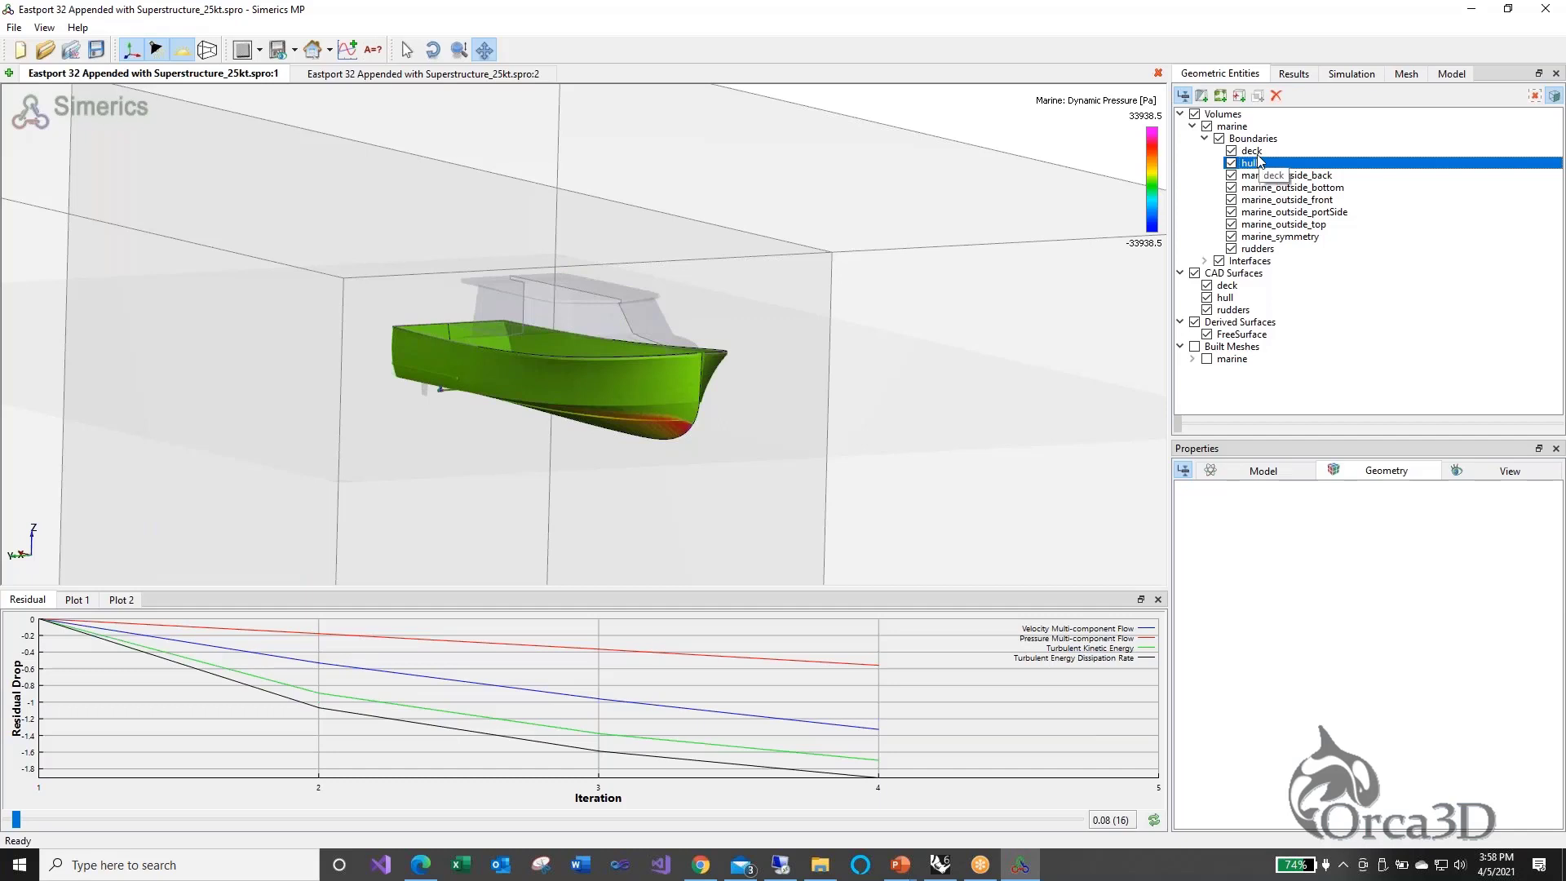
{"action": "left_click", "coordinate": [1256, 153]}
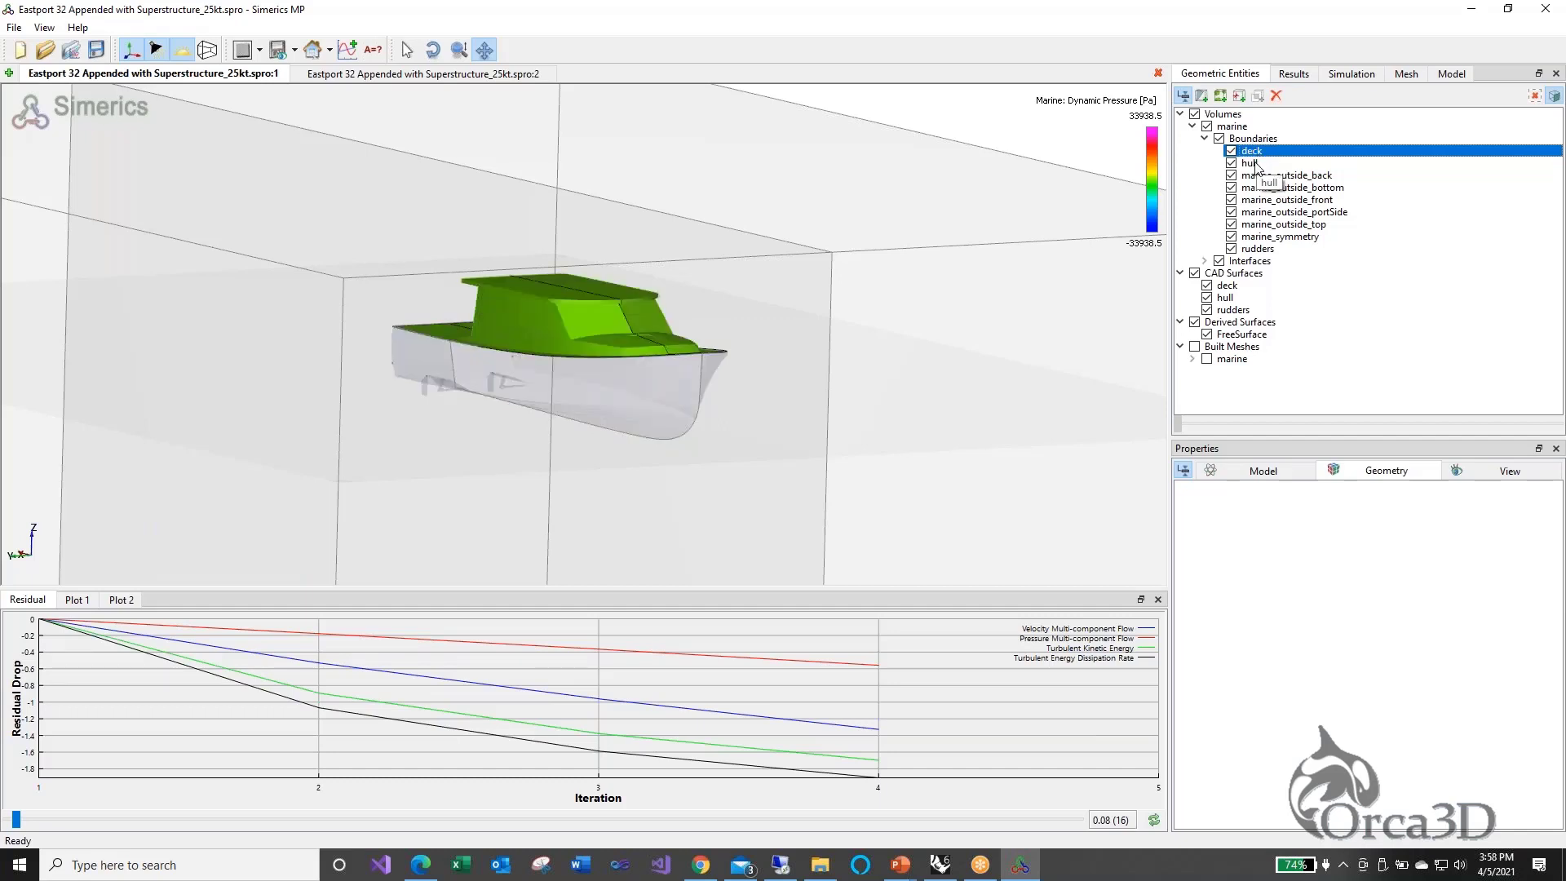
{"action": "left_click", "coordinate": [1251, 163], "text": "ctrl"}
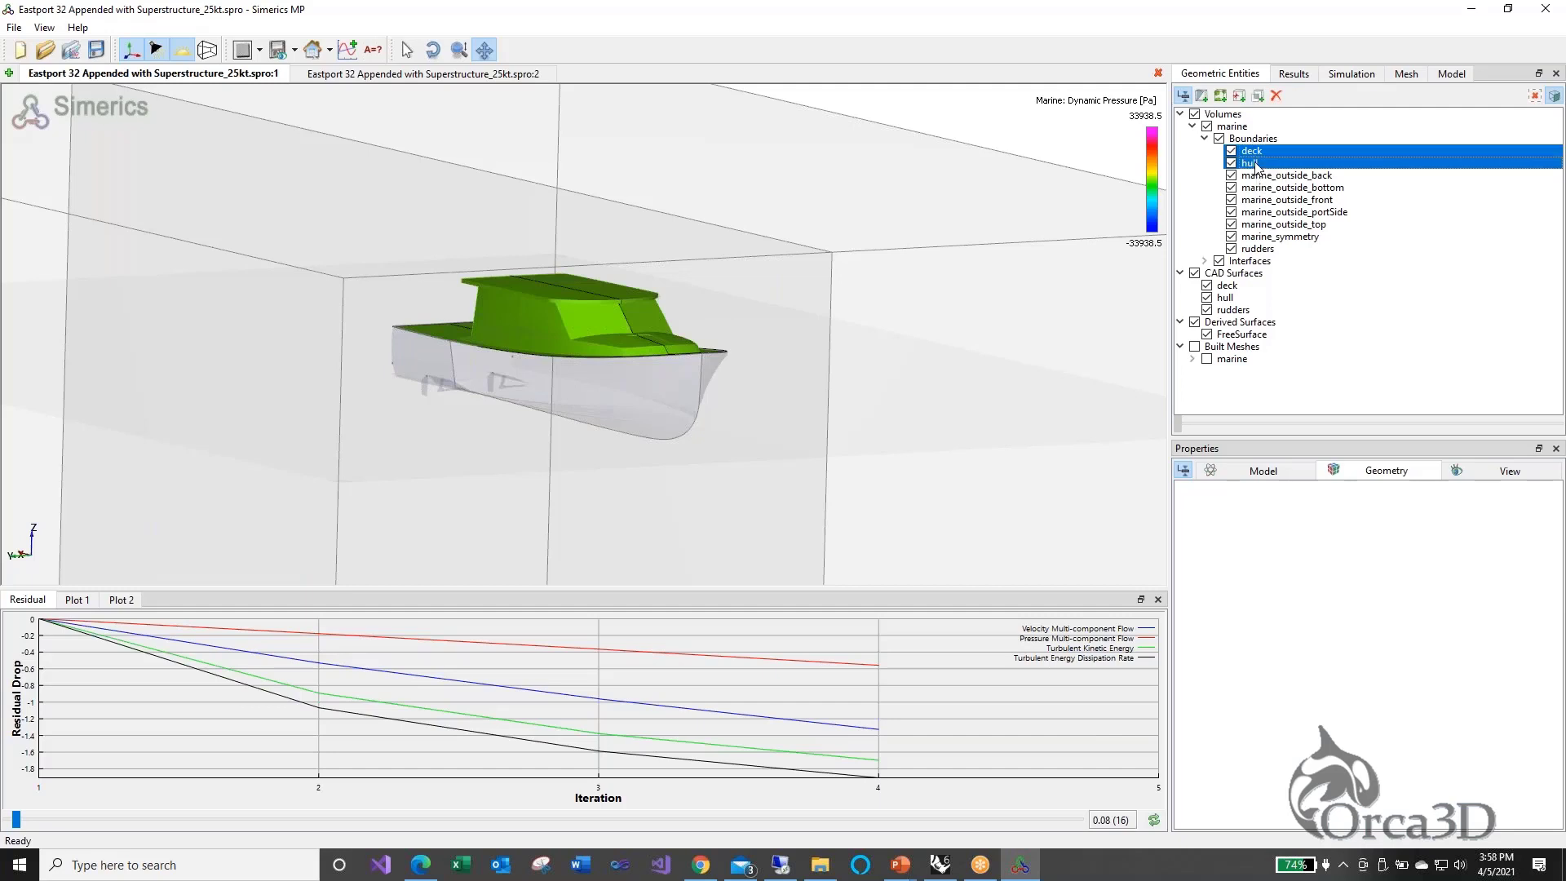
{"action": "left_click", "coordinate": [1267, 249], "text": "ctrl"}
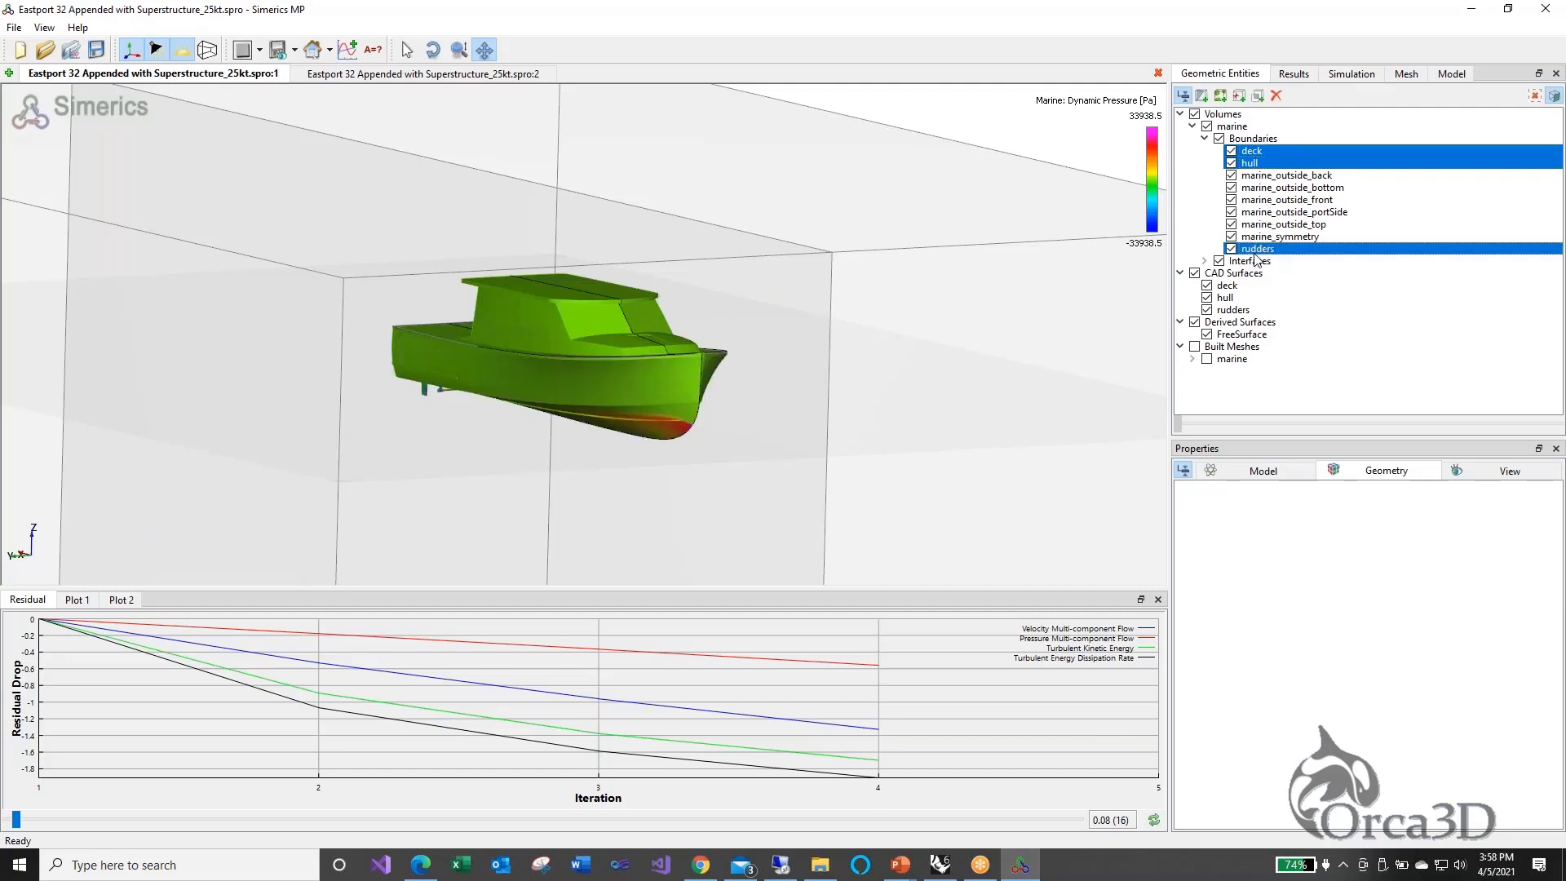
{"action": "left_click", "coordinate": [1236, 323], "text": "ctrl"}
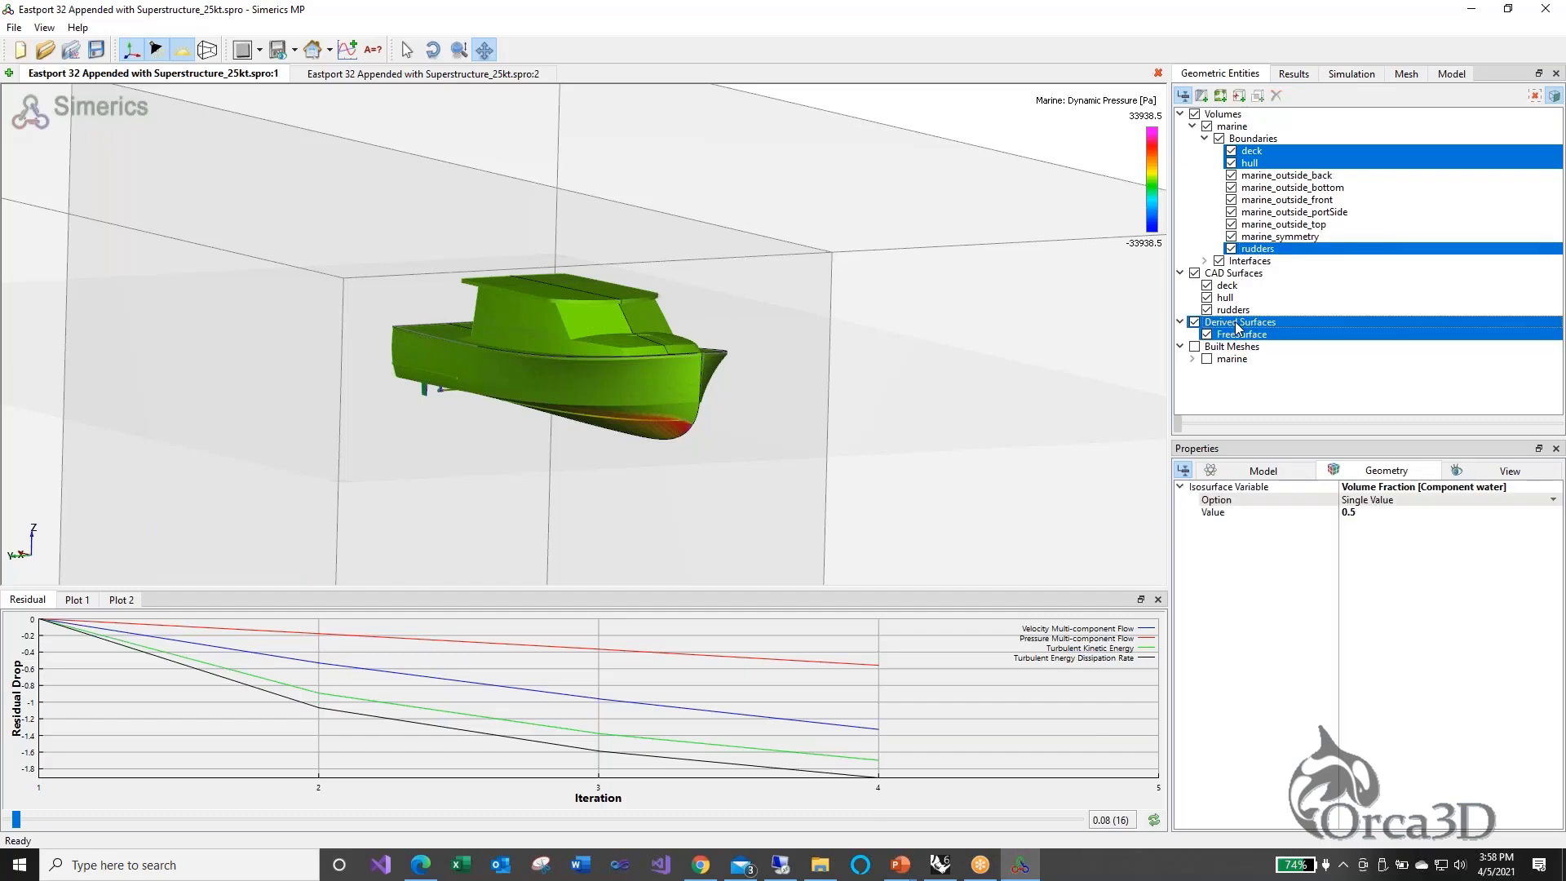
View the boat and free surface up close, and compare the heave and pitch plot with the total resistance and effective power plot
{"action": "mouse_move", "coordinate": [856, 217]}
{"action": "left_mouse_down"}
{"action": "mouse_move", "coordinate": [853, 203]}
{"action": "mouse_move", "coordinate": [865, 215]}
{"action": "left_mouse_up"}
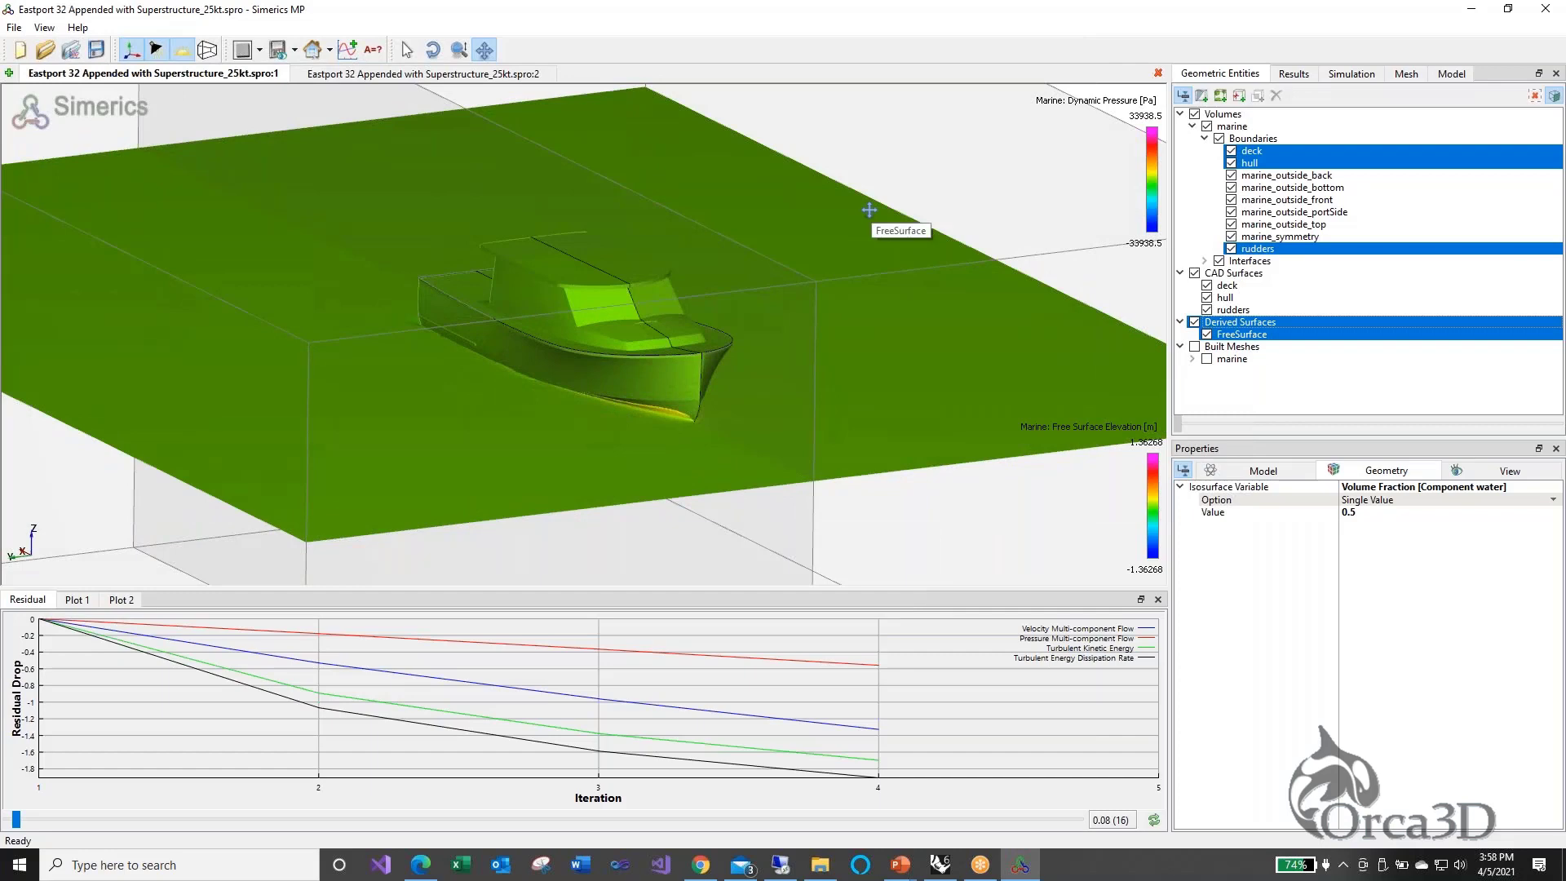
{"action": "scroll", "coordinate": [870, 208], "scroll_direction": "up", "scroll_amount": 5}
{"action": "scroll", "coordinate": [776, 228], "scroll_direction": "up", "scroll_amount": 1}
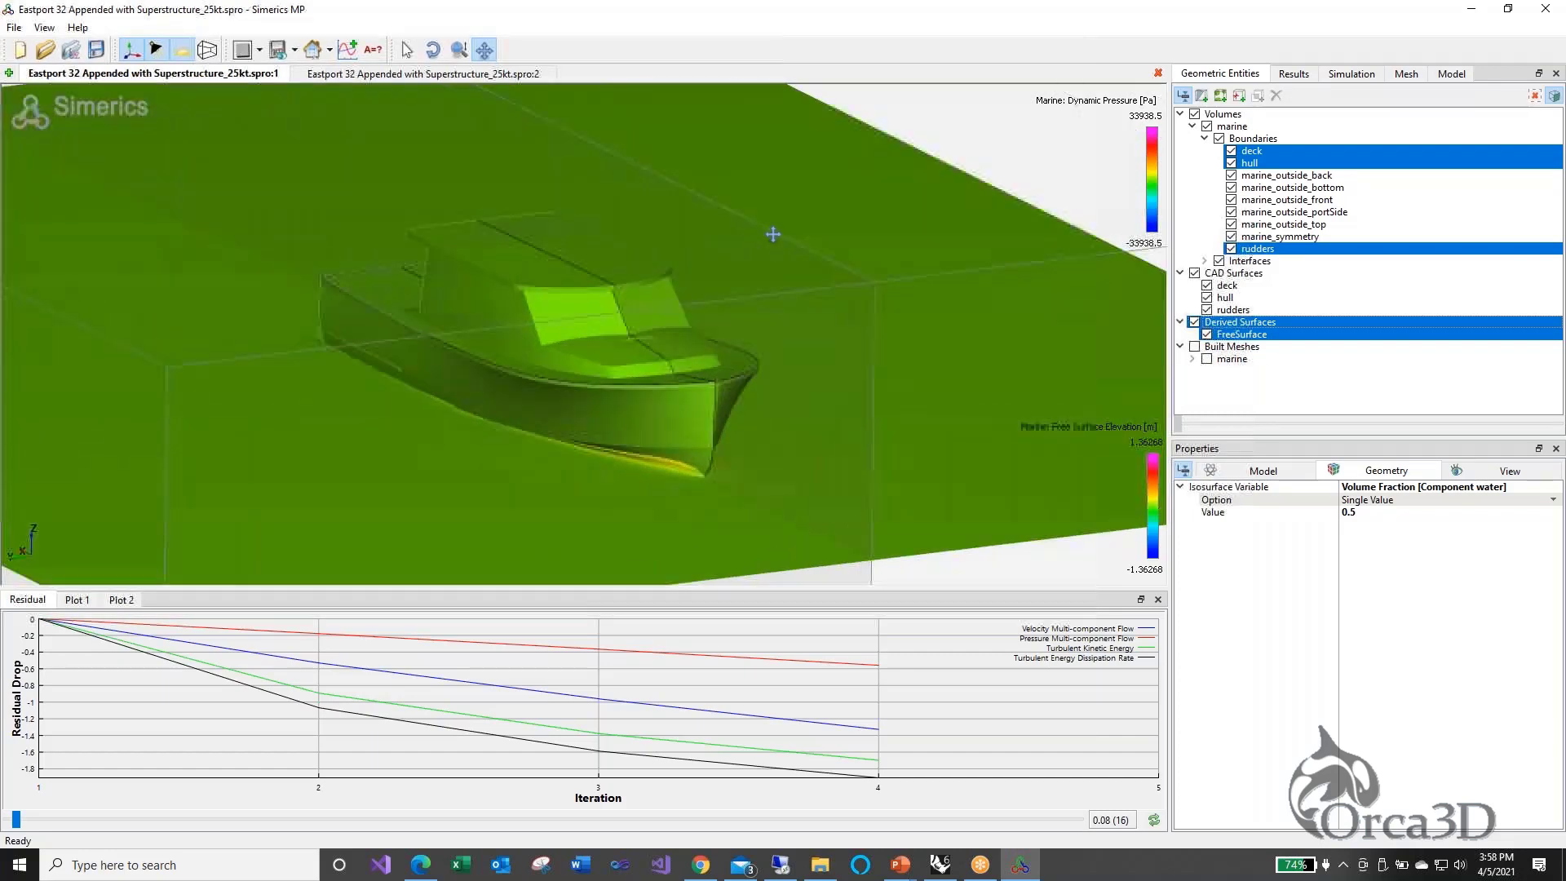
{"action": "left_click", "coordinate": [85, 600]}
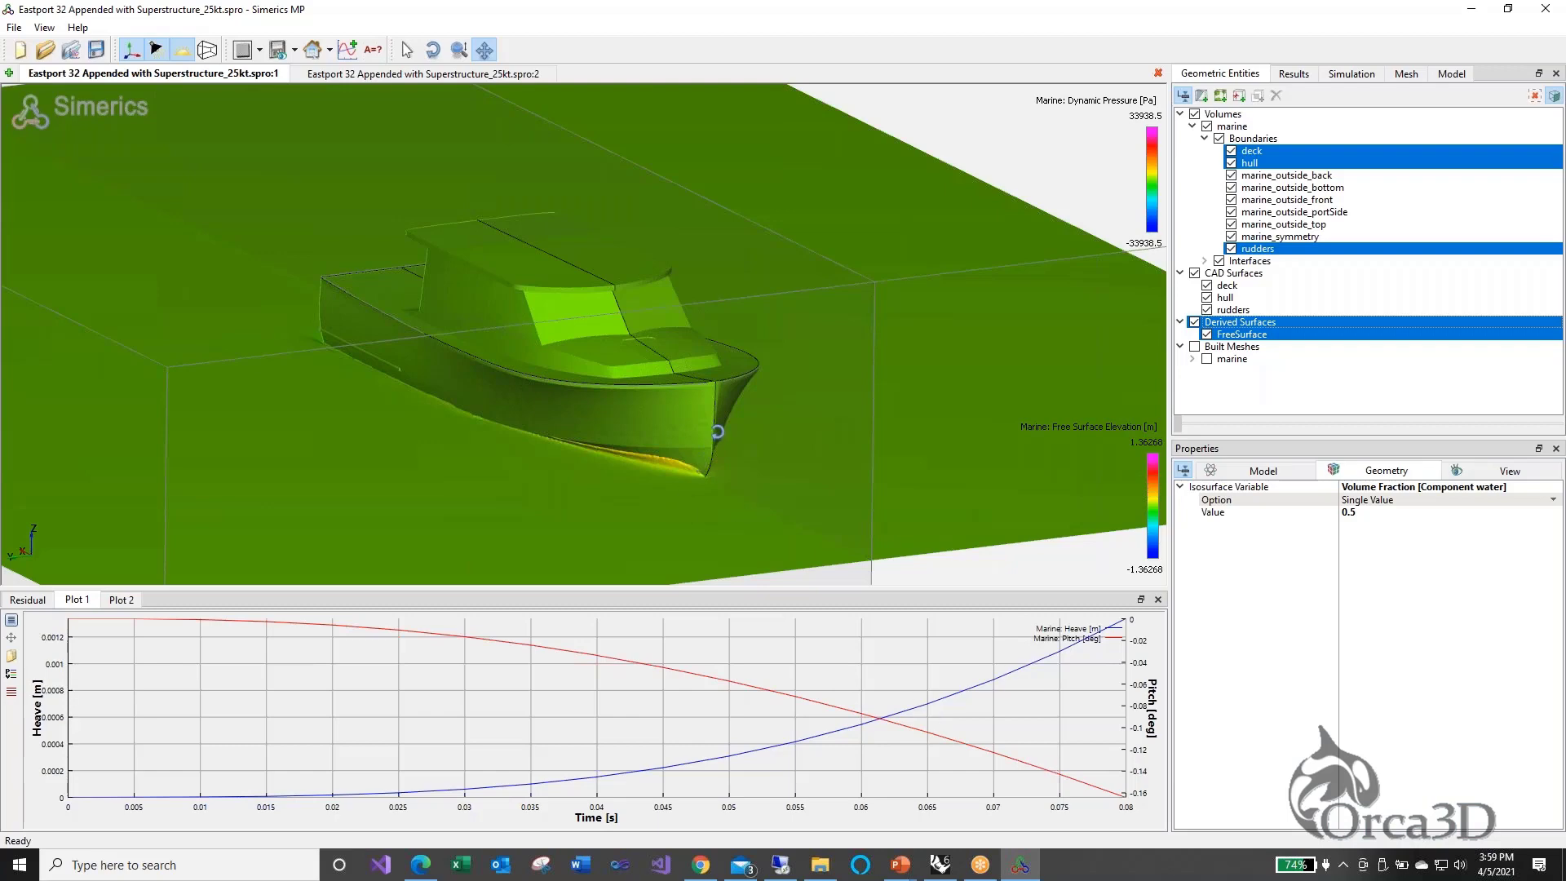
{"action": "left_click_drag", "start_coordinate": [717, 431], "coordinate": [755, 446]}
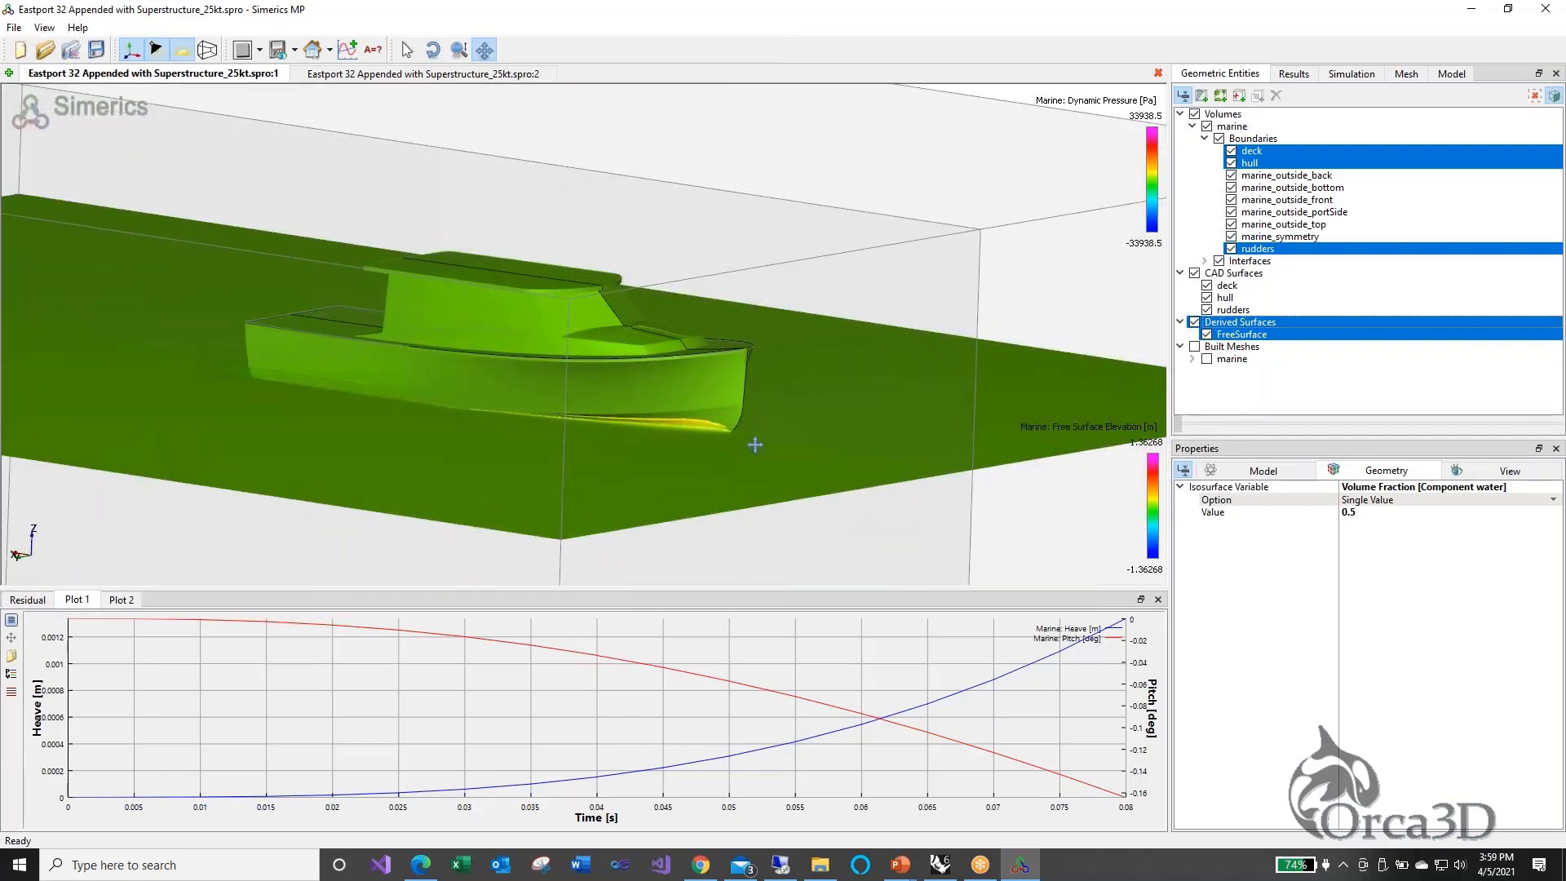
{"action": "left_click", "coordinate": [121, 599]}
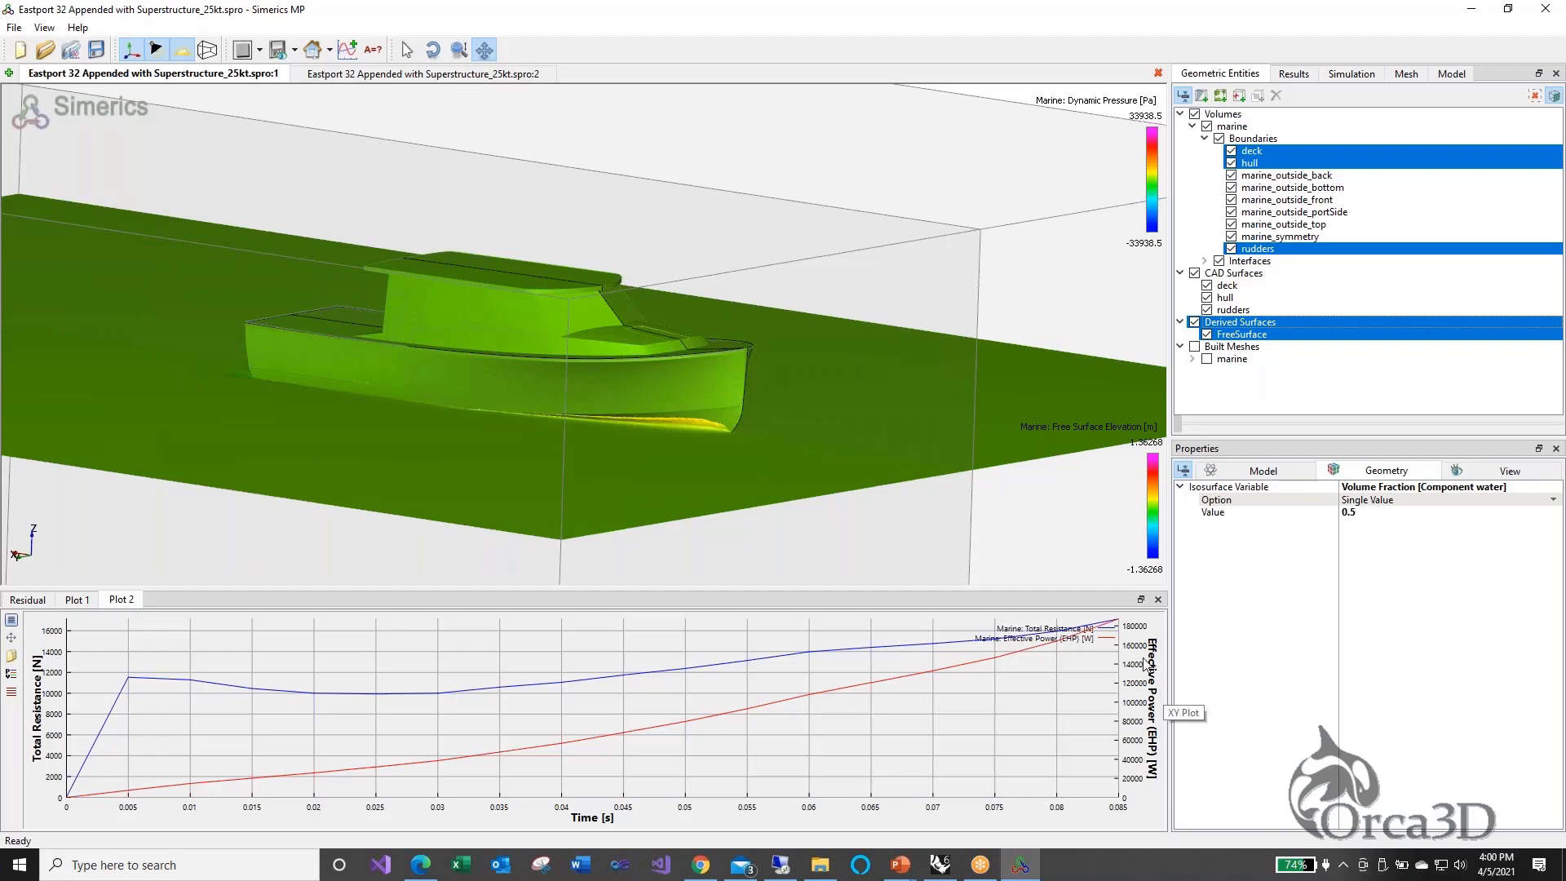
{"action": "left_click", "coordinate": [79, 600]}
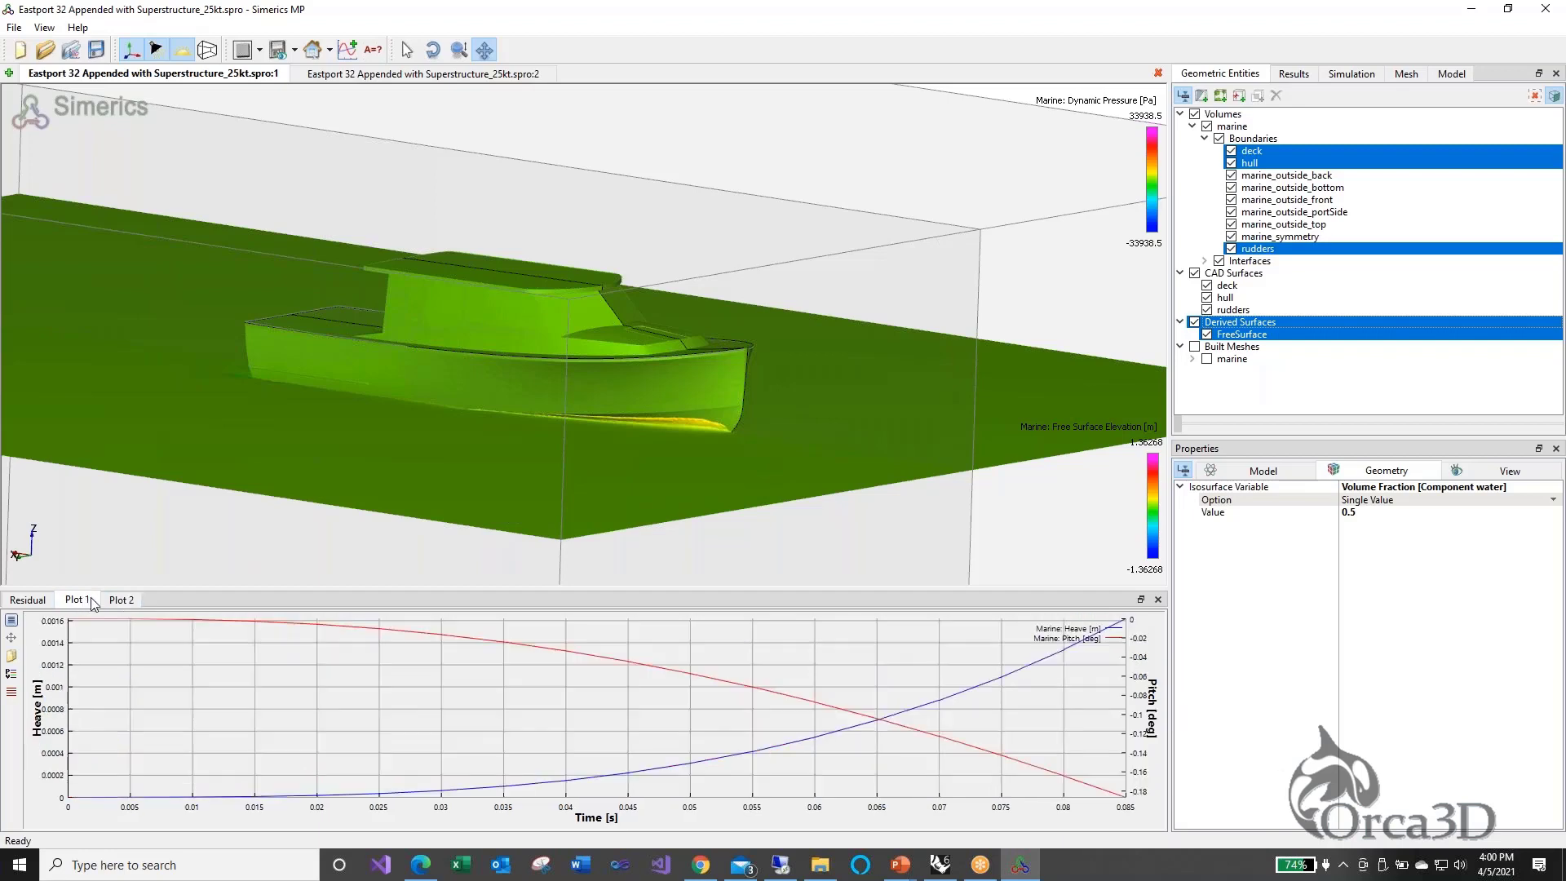
{"action": "left_click", "coordinate": [116, 601]}
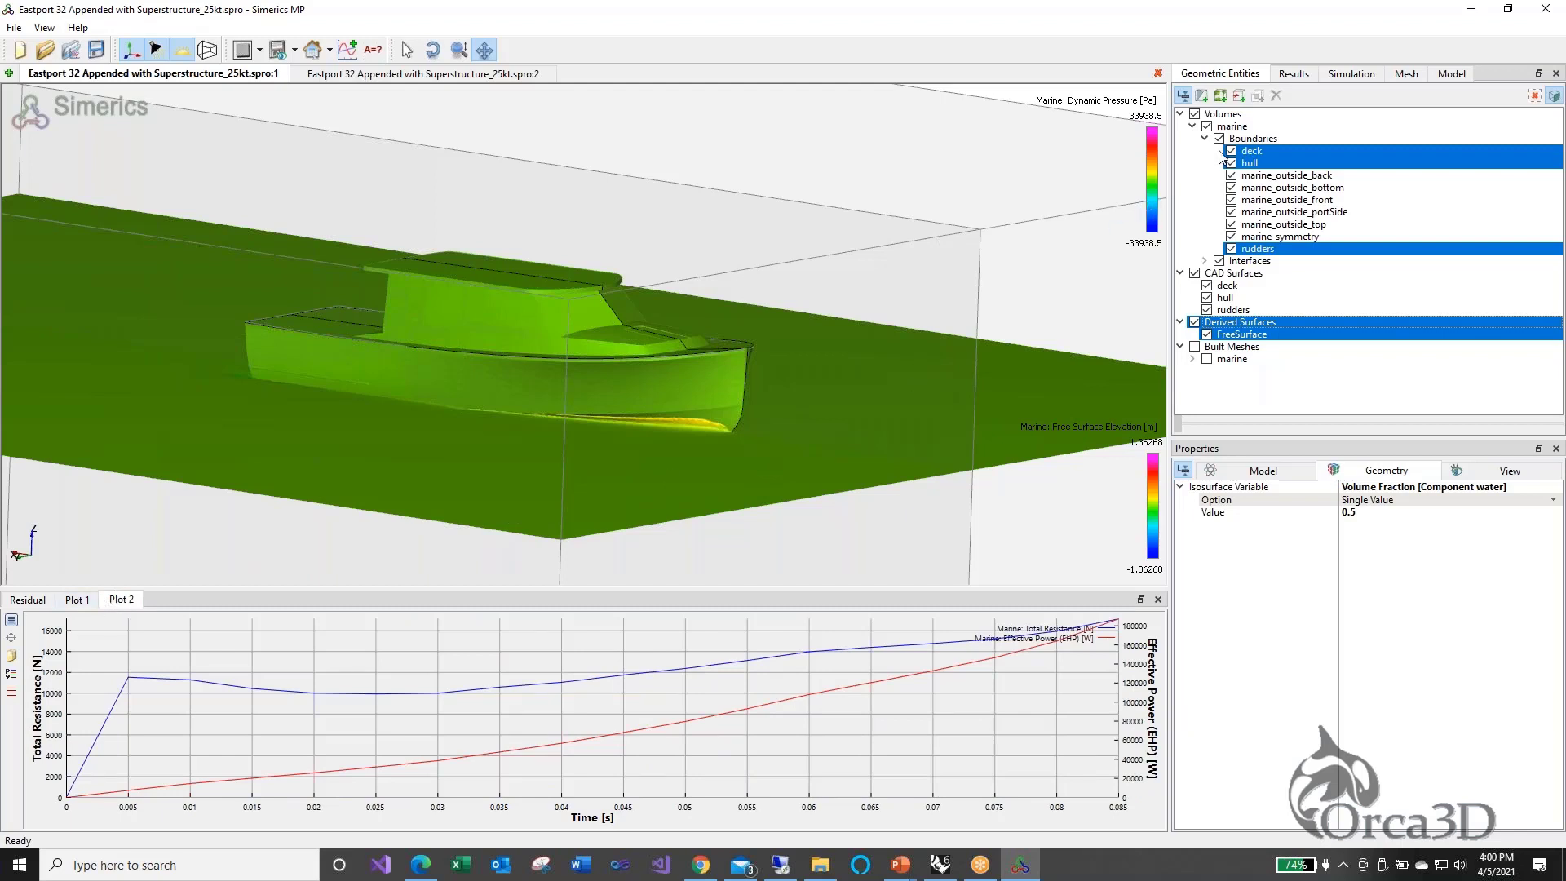
Check the simulation run settings and review how the heave, pitch, total resistance and effective power curves and the bow wave are developing
{"action": "left_click", "coordinate": [1354, 73]}
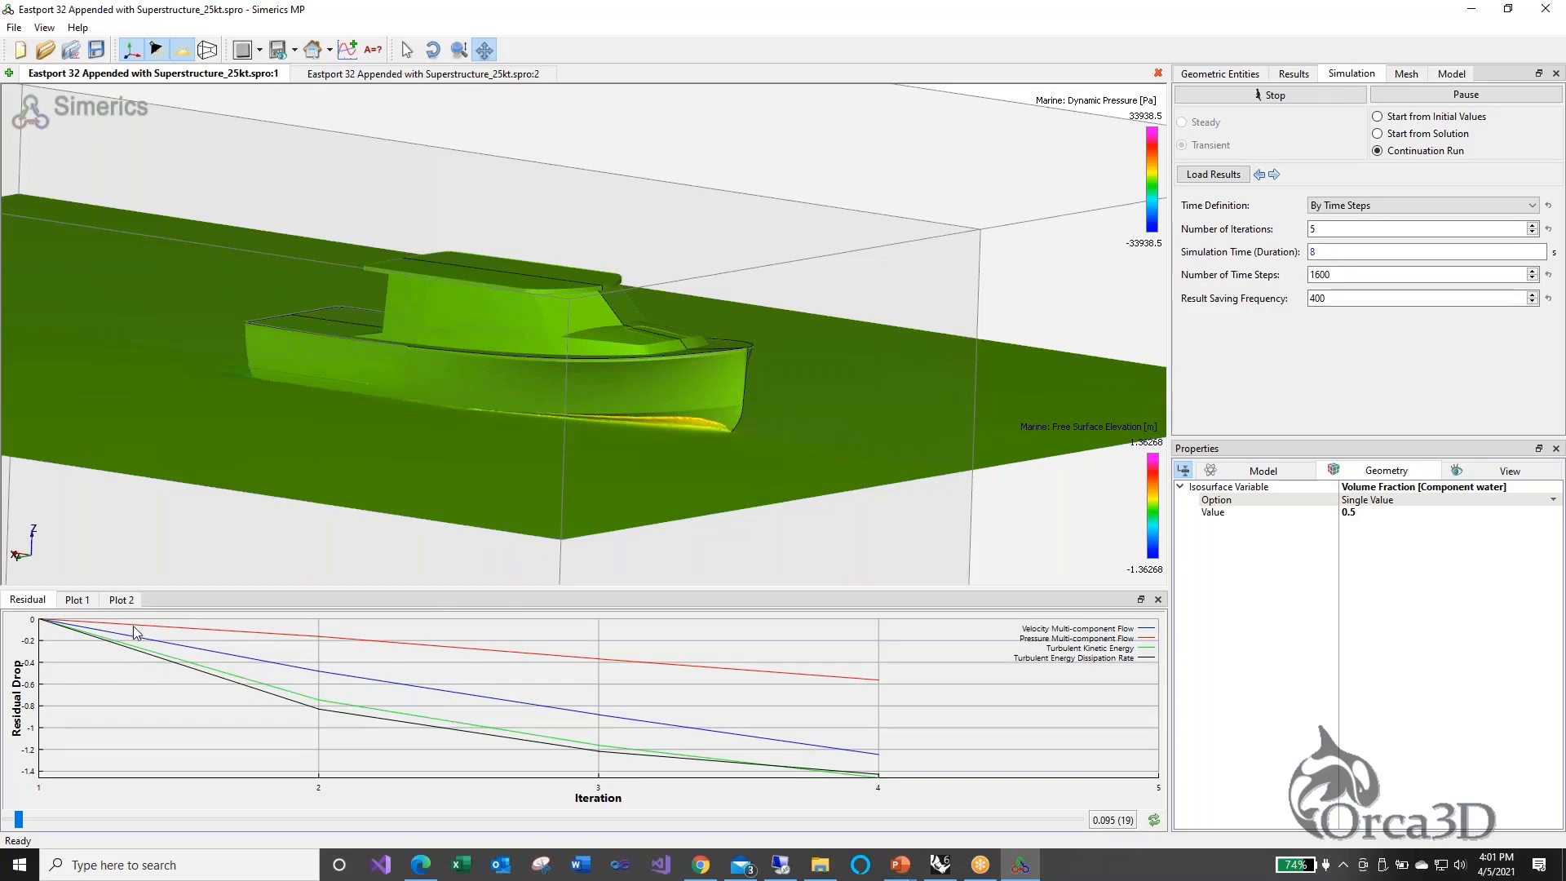
{"action": "left_click", "coordinate": [83, 602]}
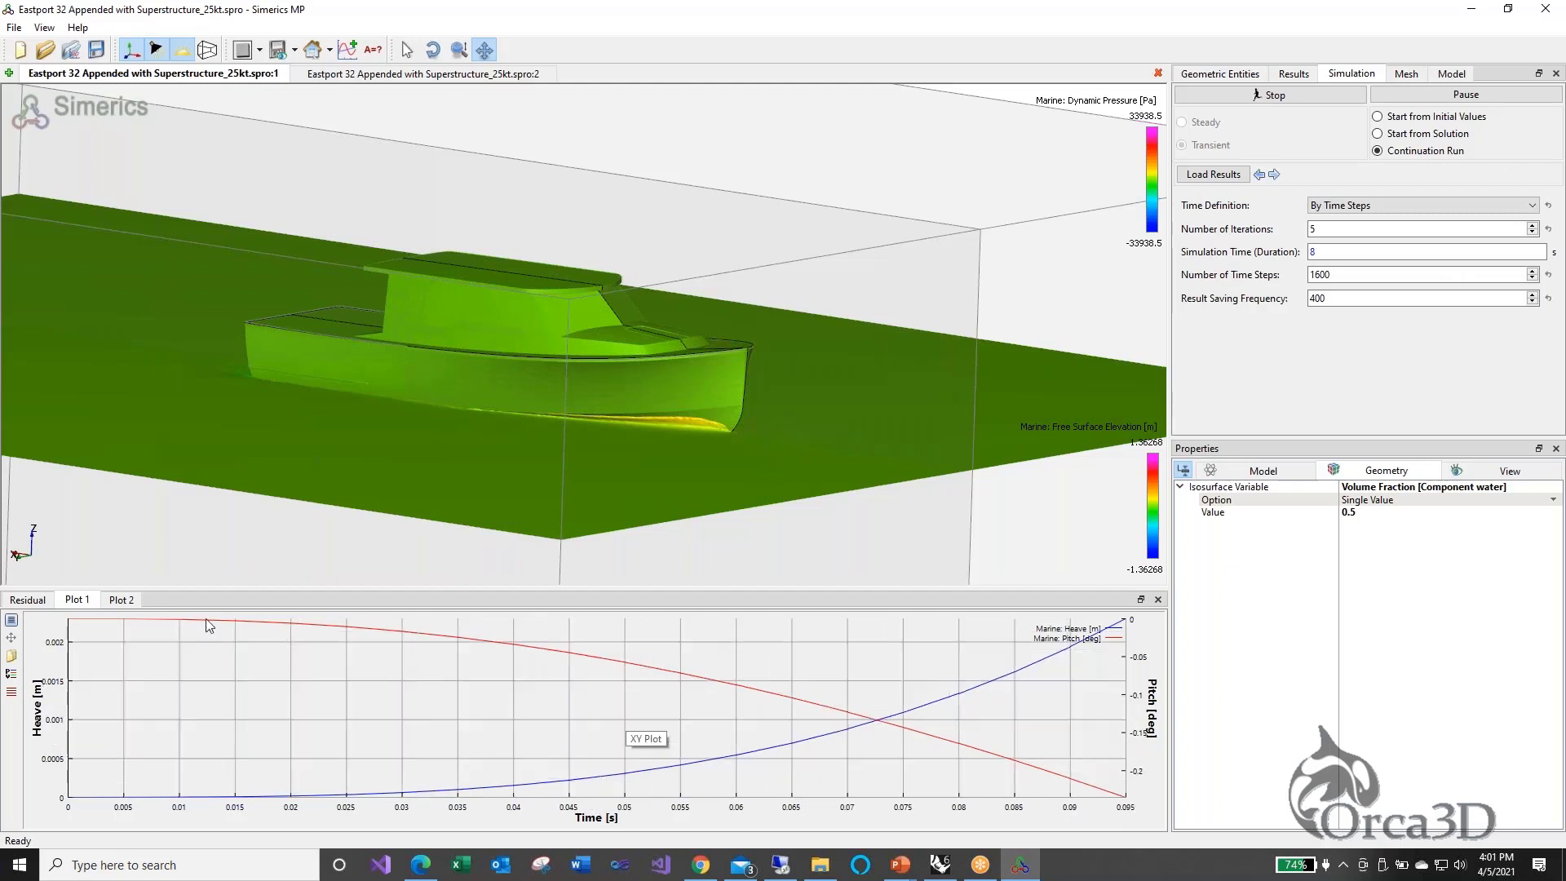
{"action": "left_click", "coordinate": [123, 601]}
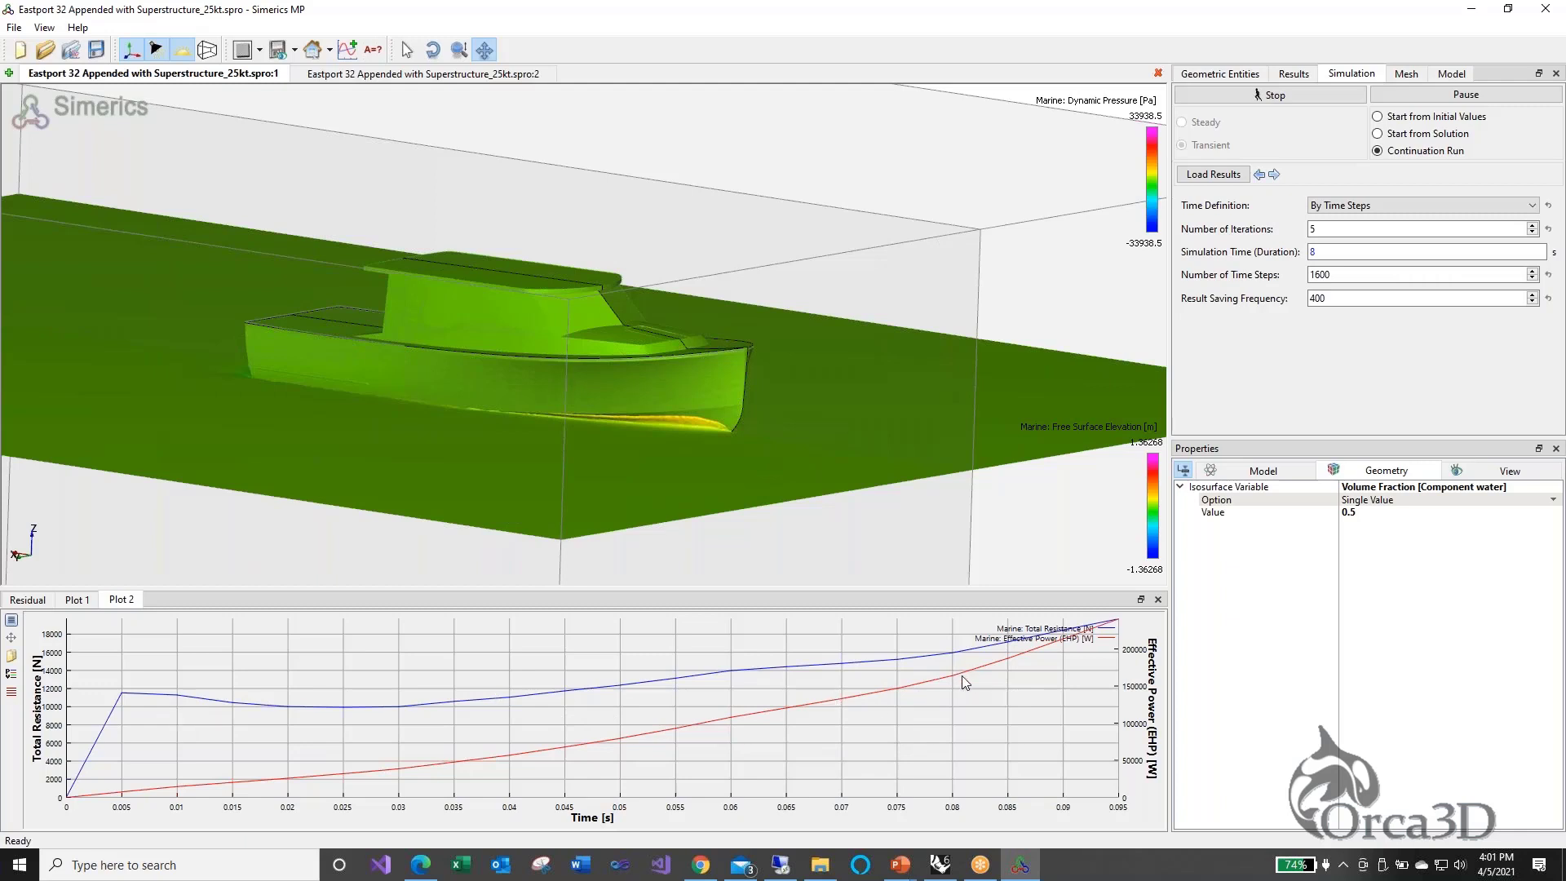
{"action": "left_click", "coordinate": [78, 601]}
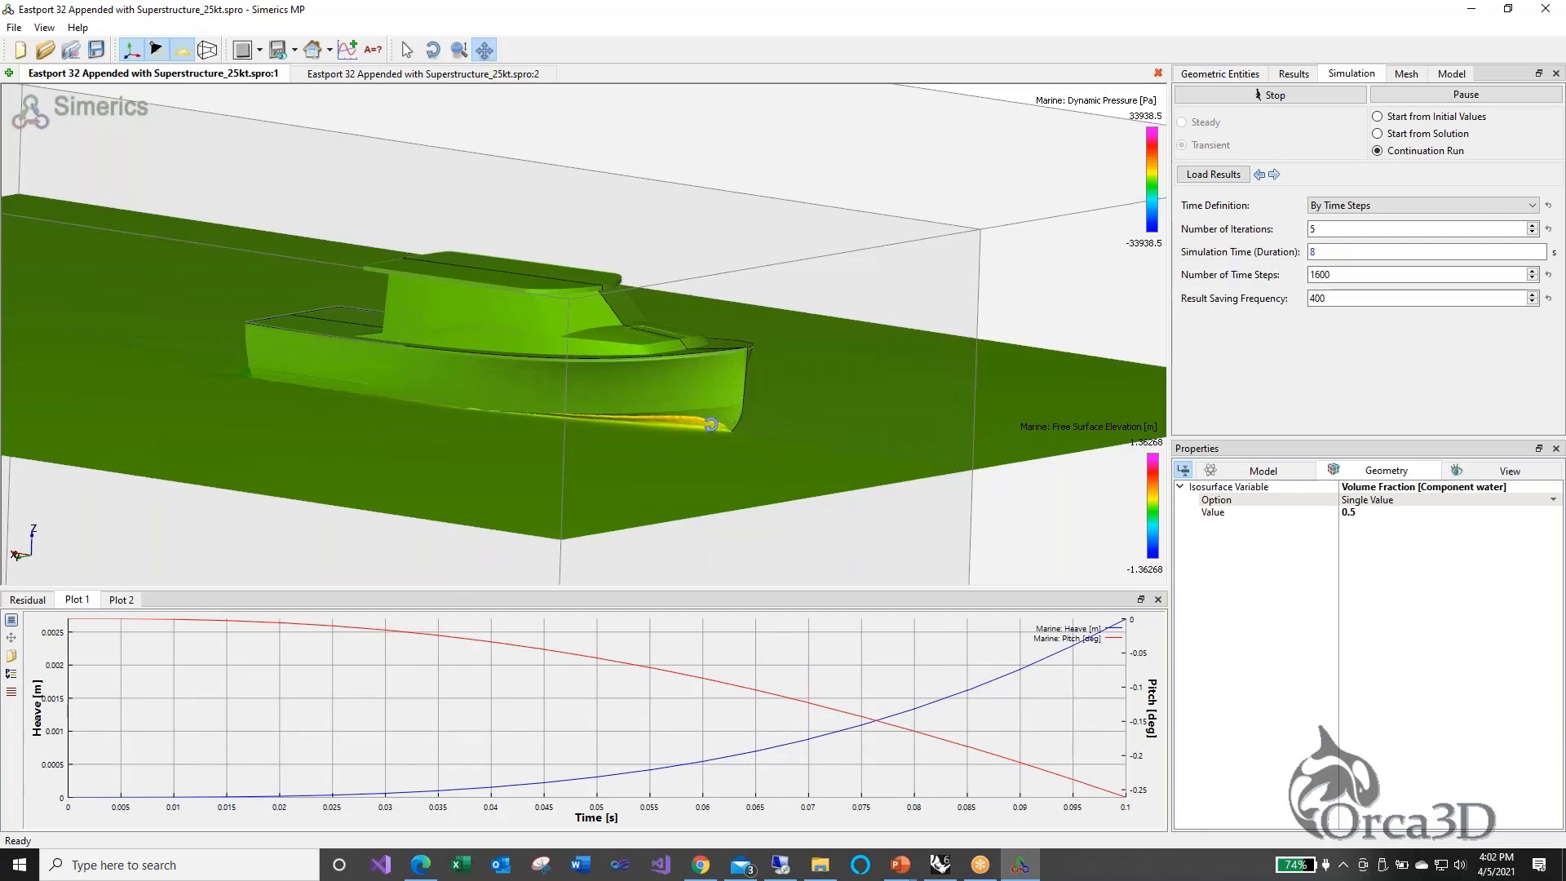
{"action": "middle_click_drag", "start_coordinate": [711, 424], "coordinate": [702, 430]}
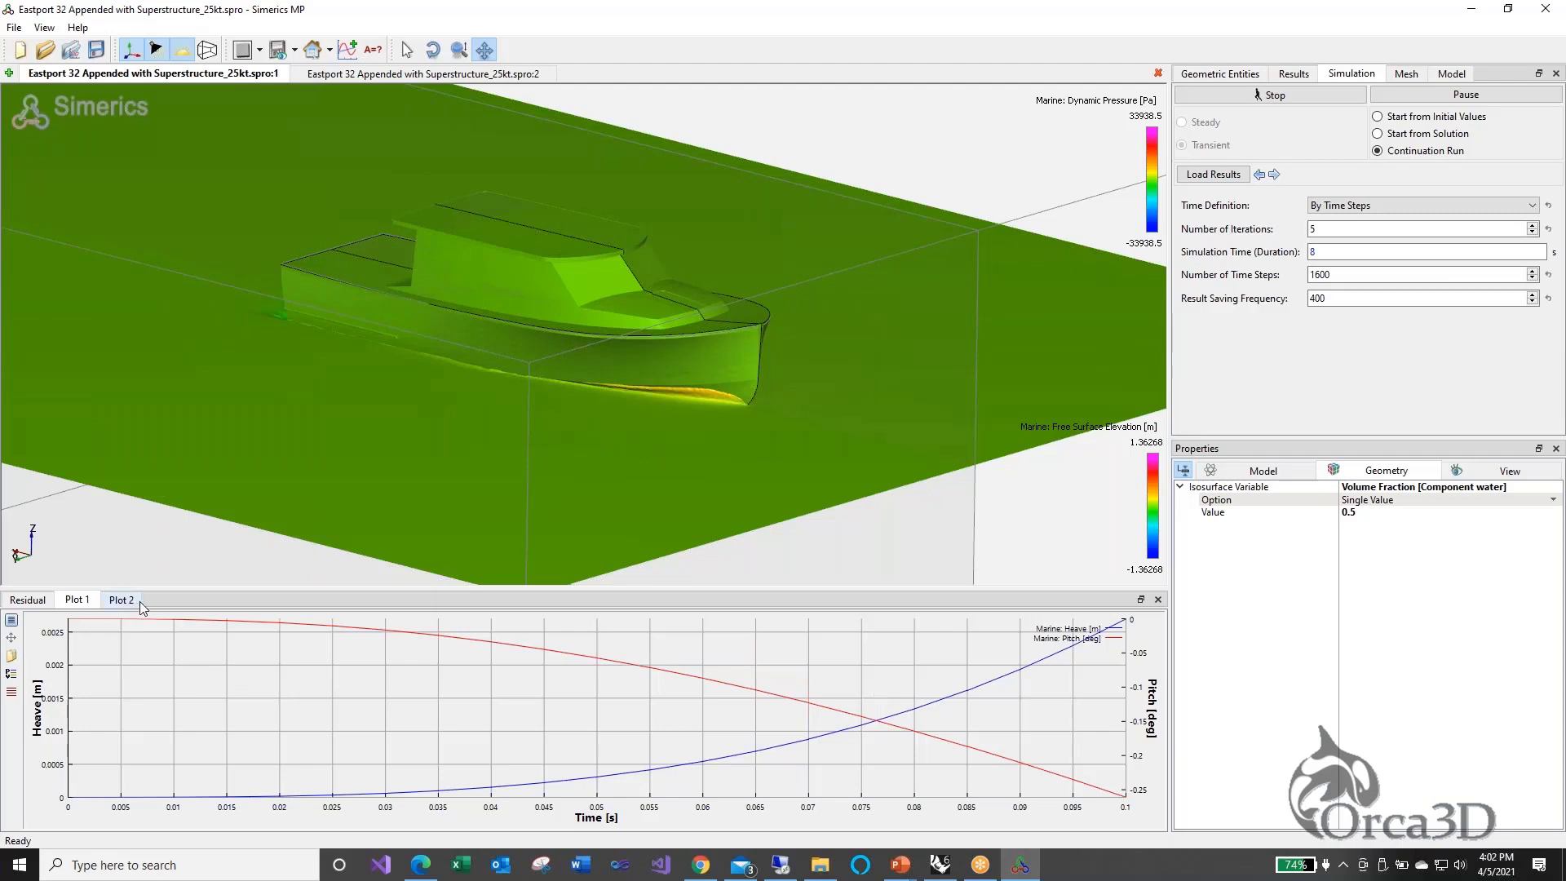
Create a new XY plot and add the Marine module's Forward Velocity to it
{"action": "left_click", "coordinate": [351, 51]}
{"action": "left_click", "coordinate": [165, 601]}
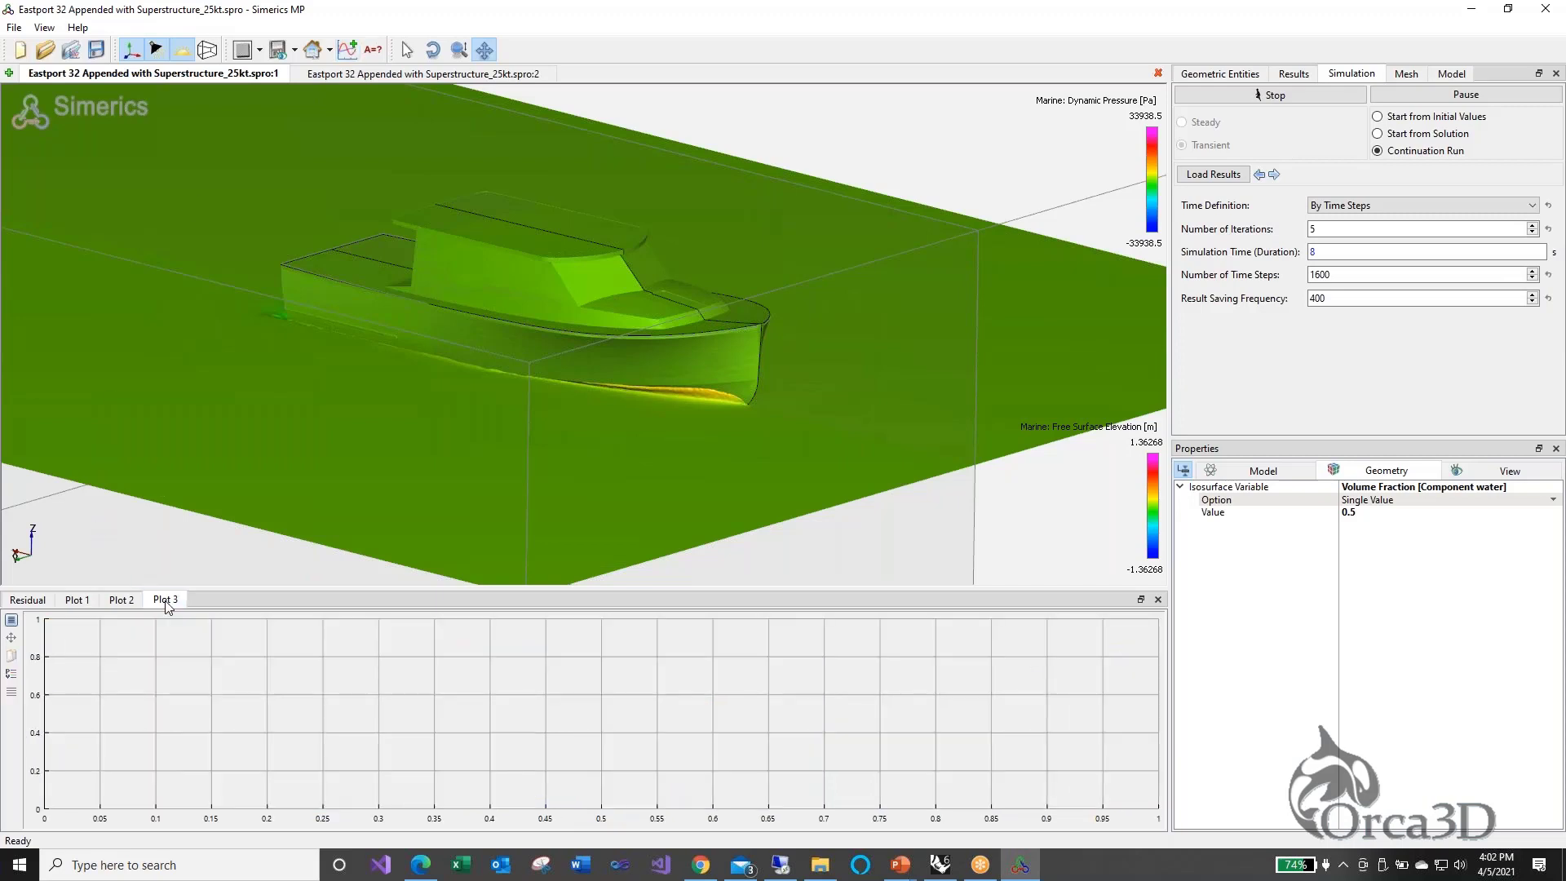
{"action": "left_click", "coordinate": [12, 621]}
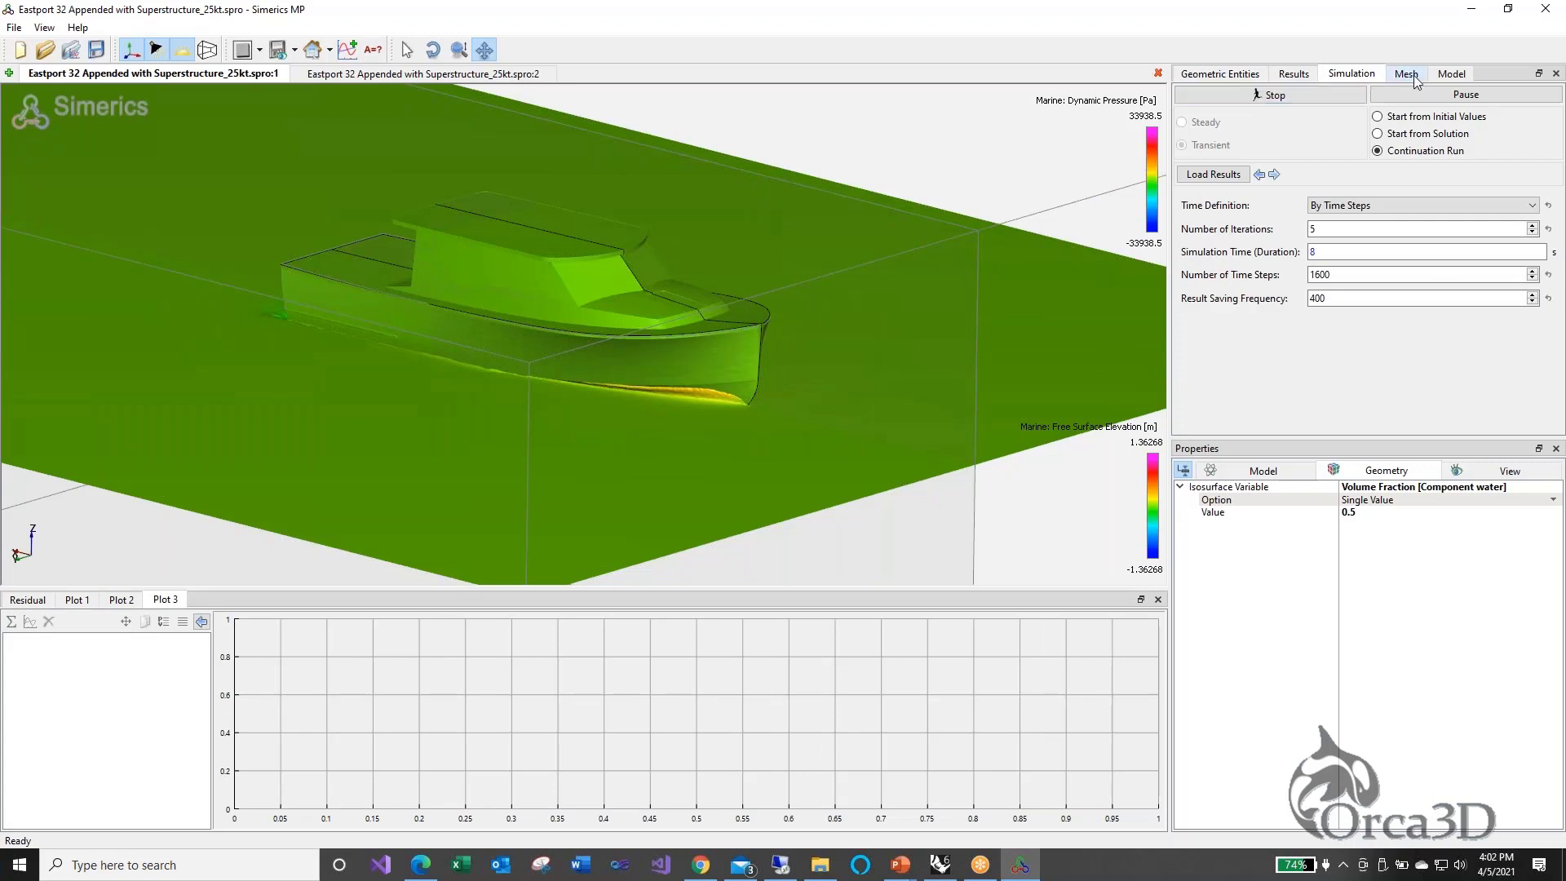
{"action": "left_click", "coordinate": [1451, 75]}
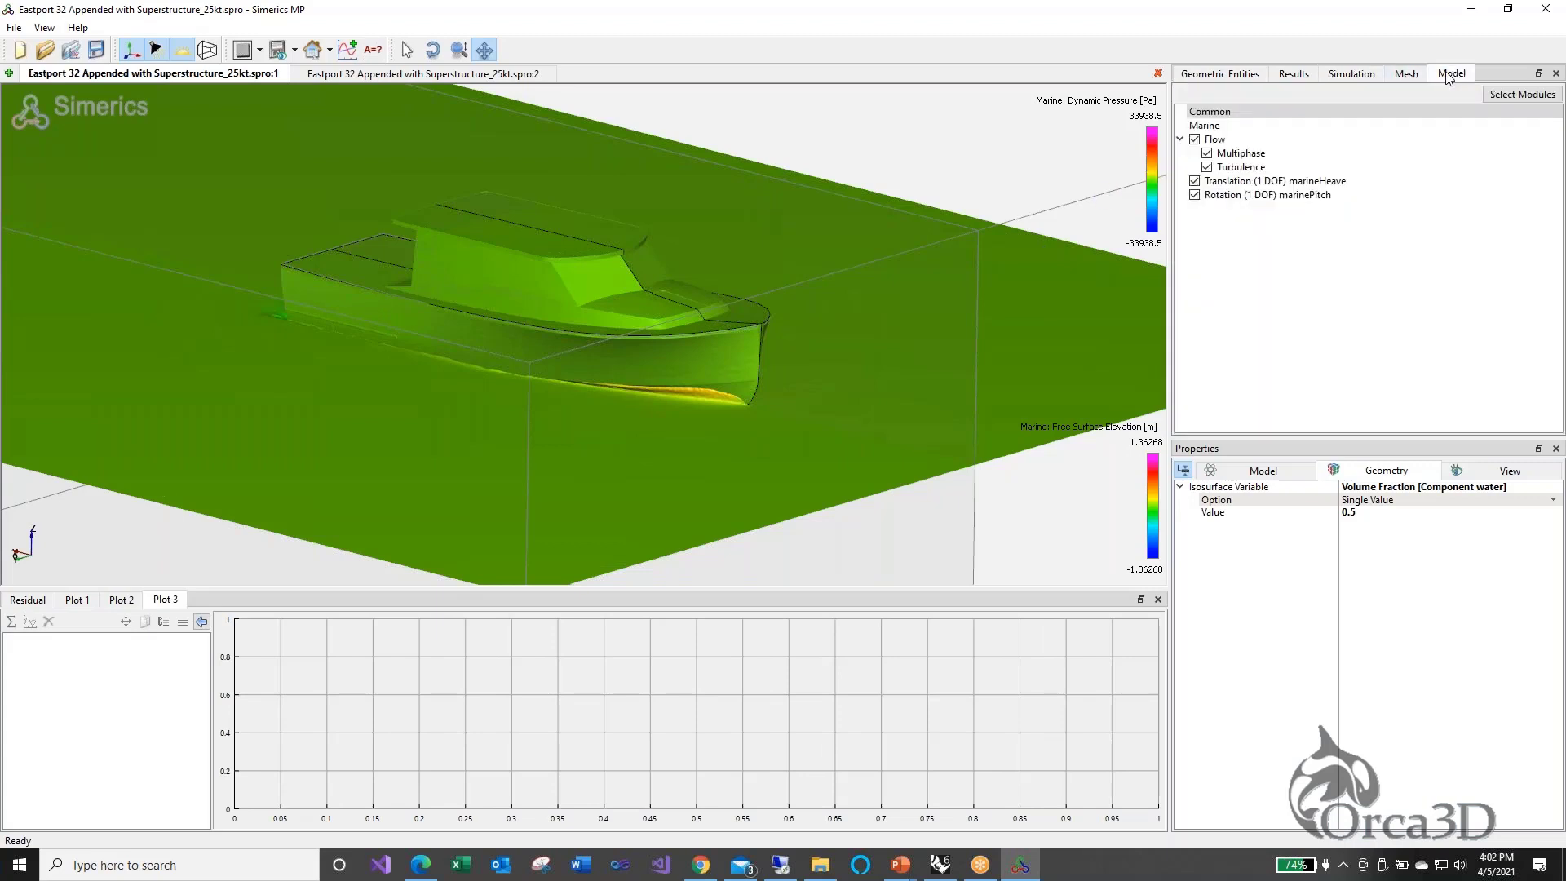
{"action": "left_click", "coordinate": [1207, 125]}
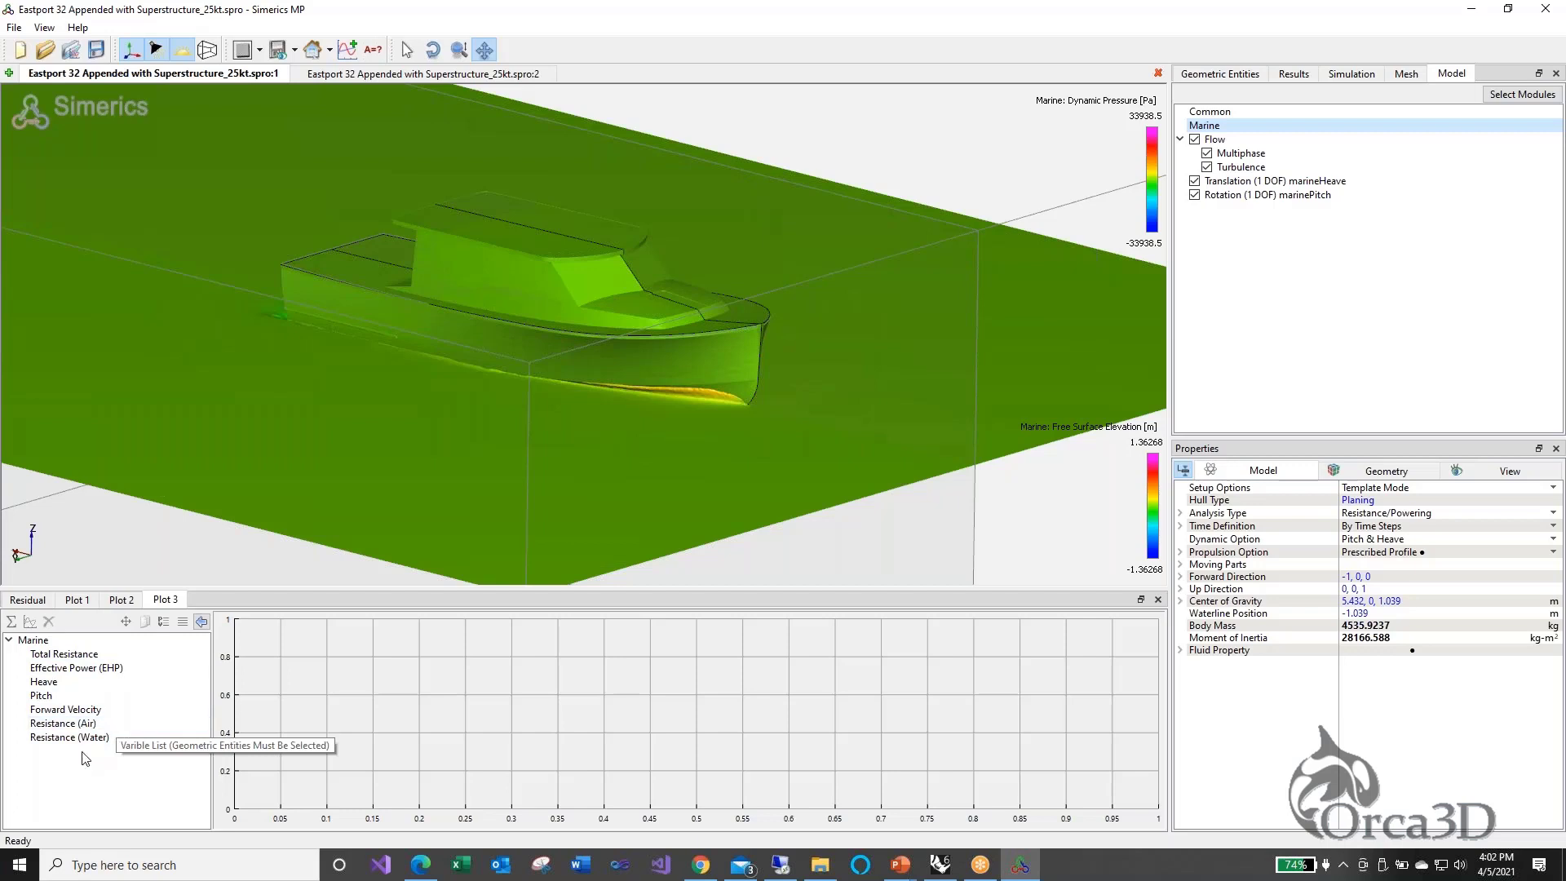
{"action": "left_click", "coordinate": [76, 710]}
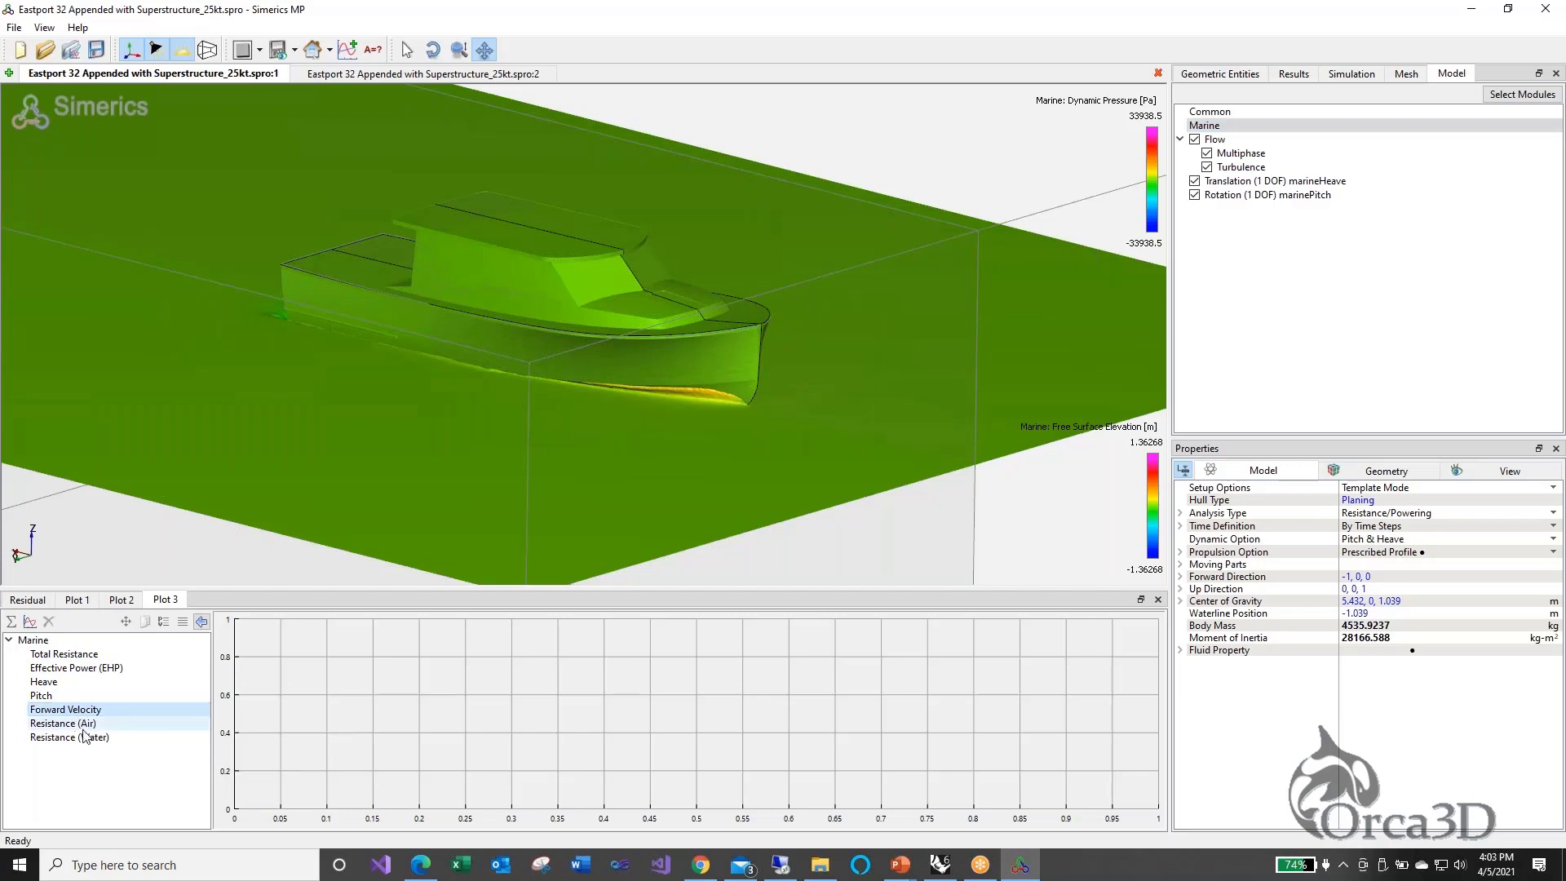
{"action": "left_click", "coordinate": [30, 622]}
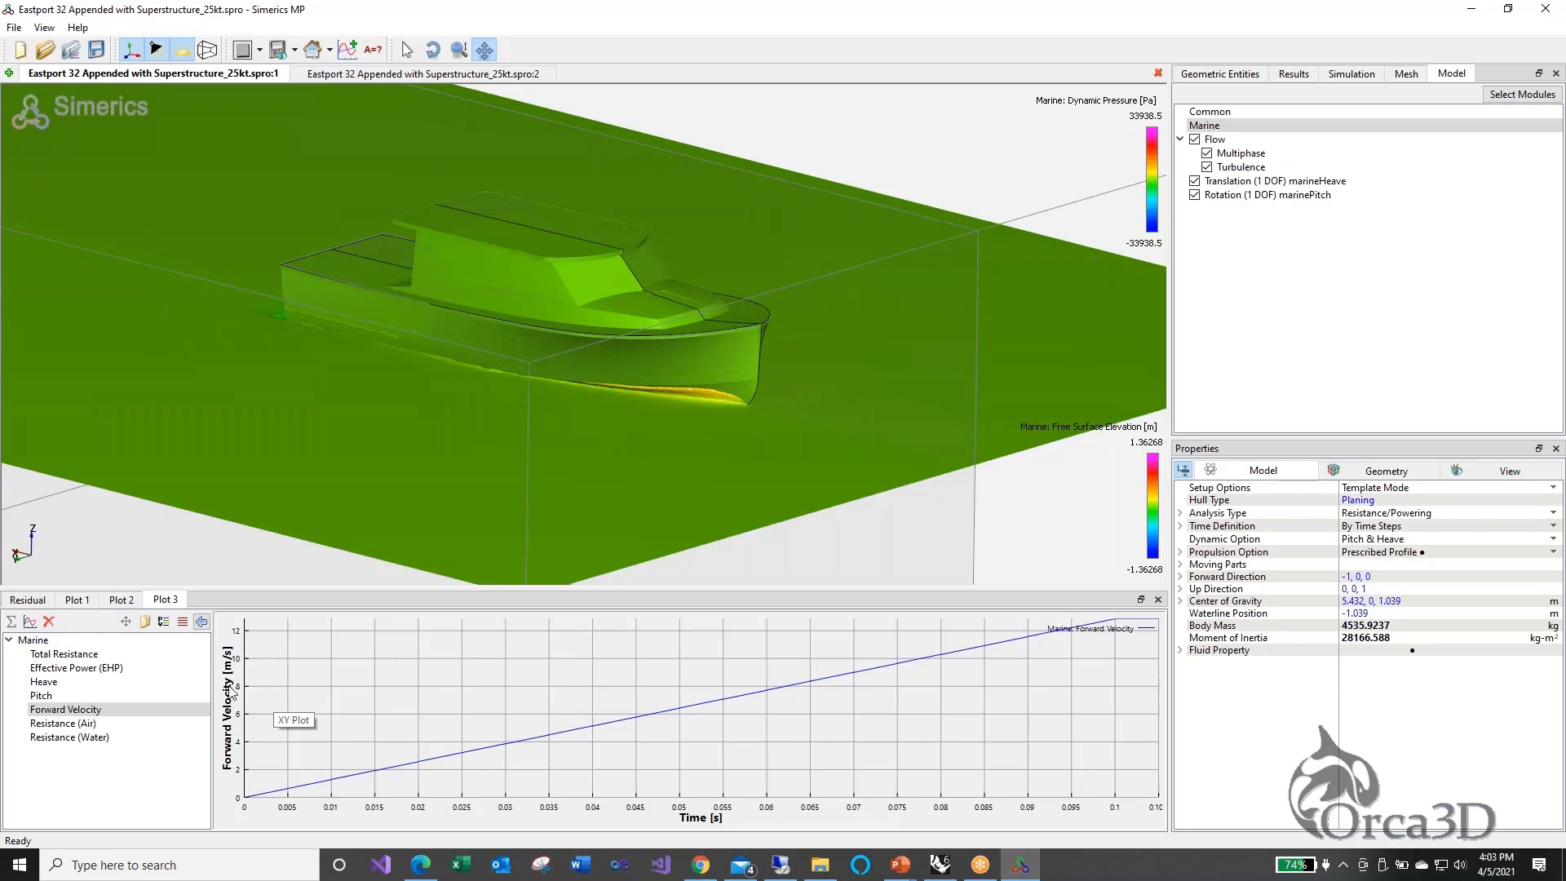
Set the display unit of the forward velocity plot to knot
{"action": "left_click", "coordinate": [184, 623]}
{"action": "left_click", "coordinate": [817, 532]}
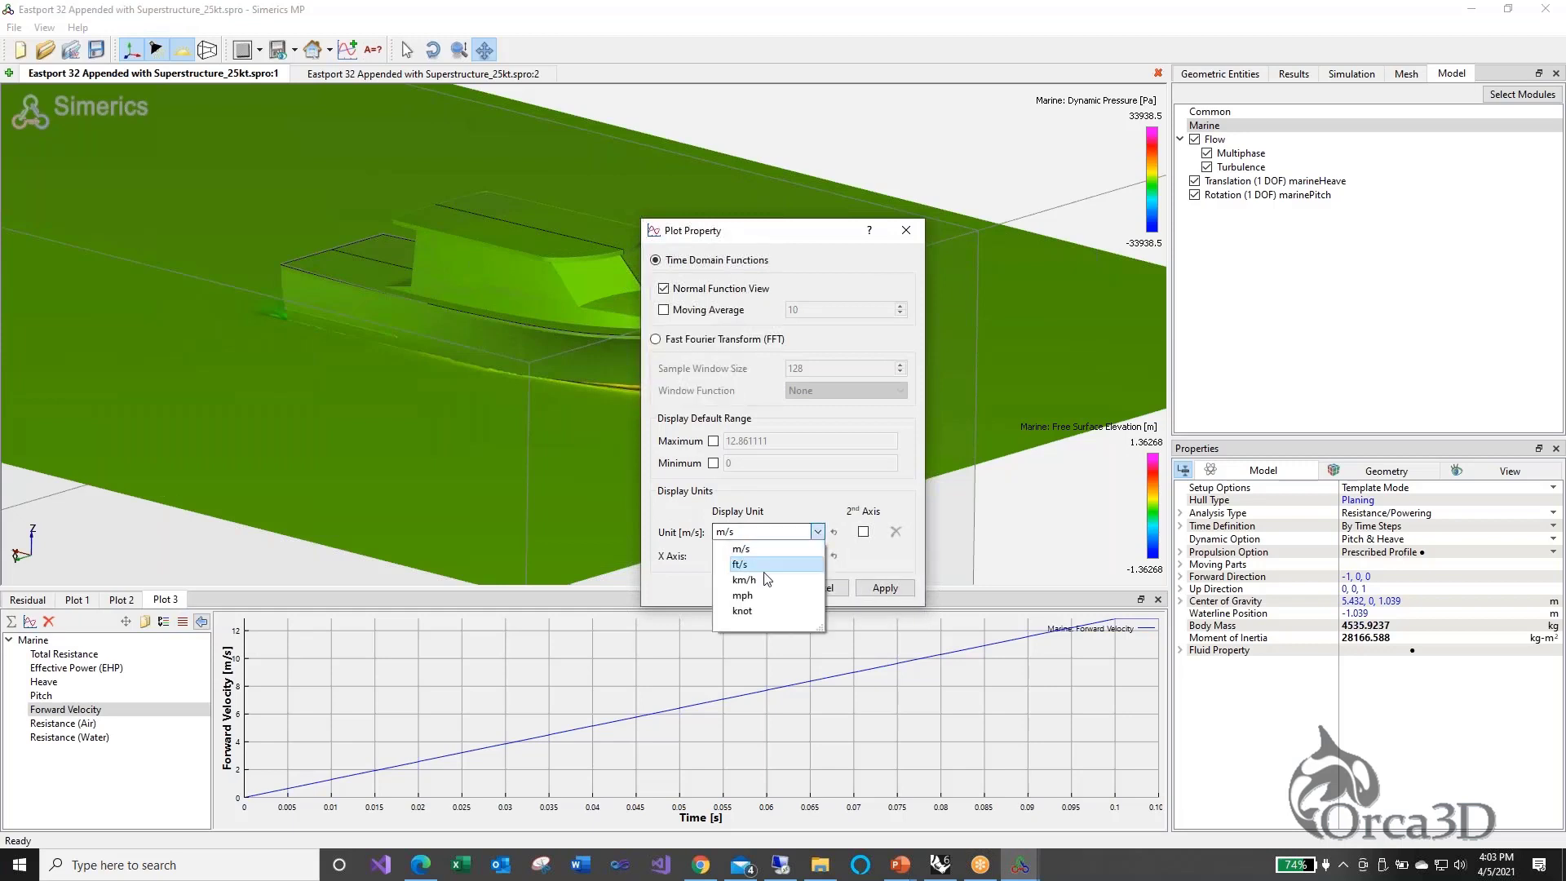
{"action": "left_click", "coordinate": [742, 611]}
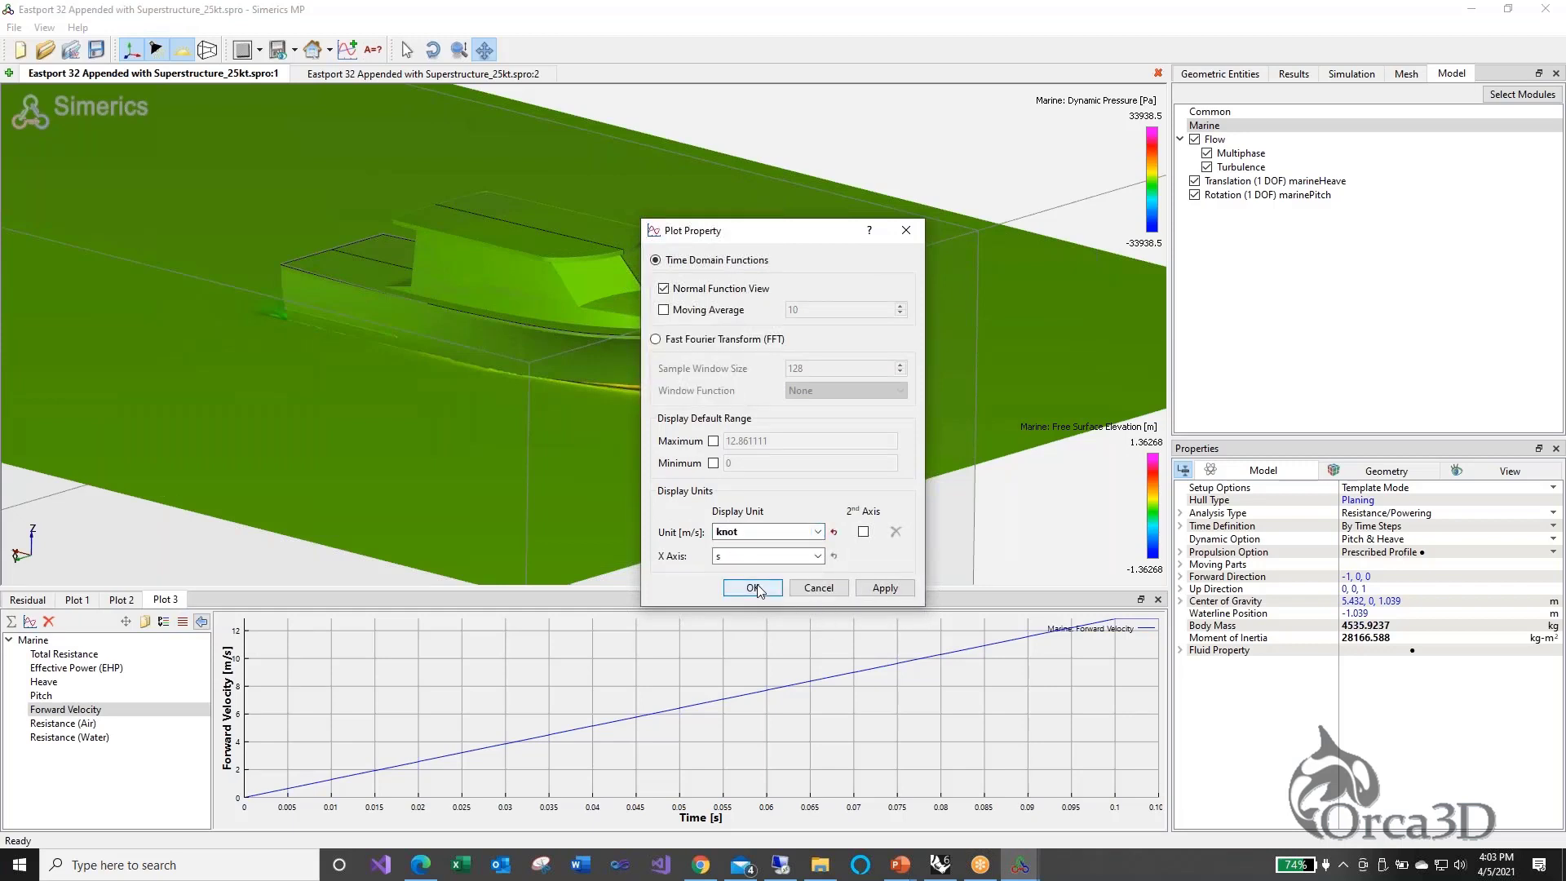
{"action": "left_click", "coordinate": [752, 589]}
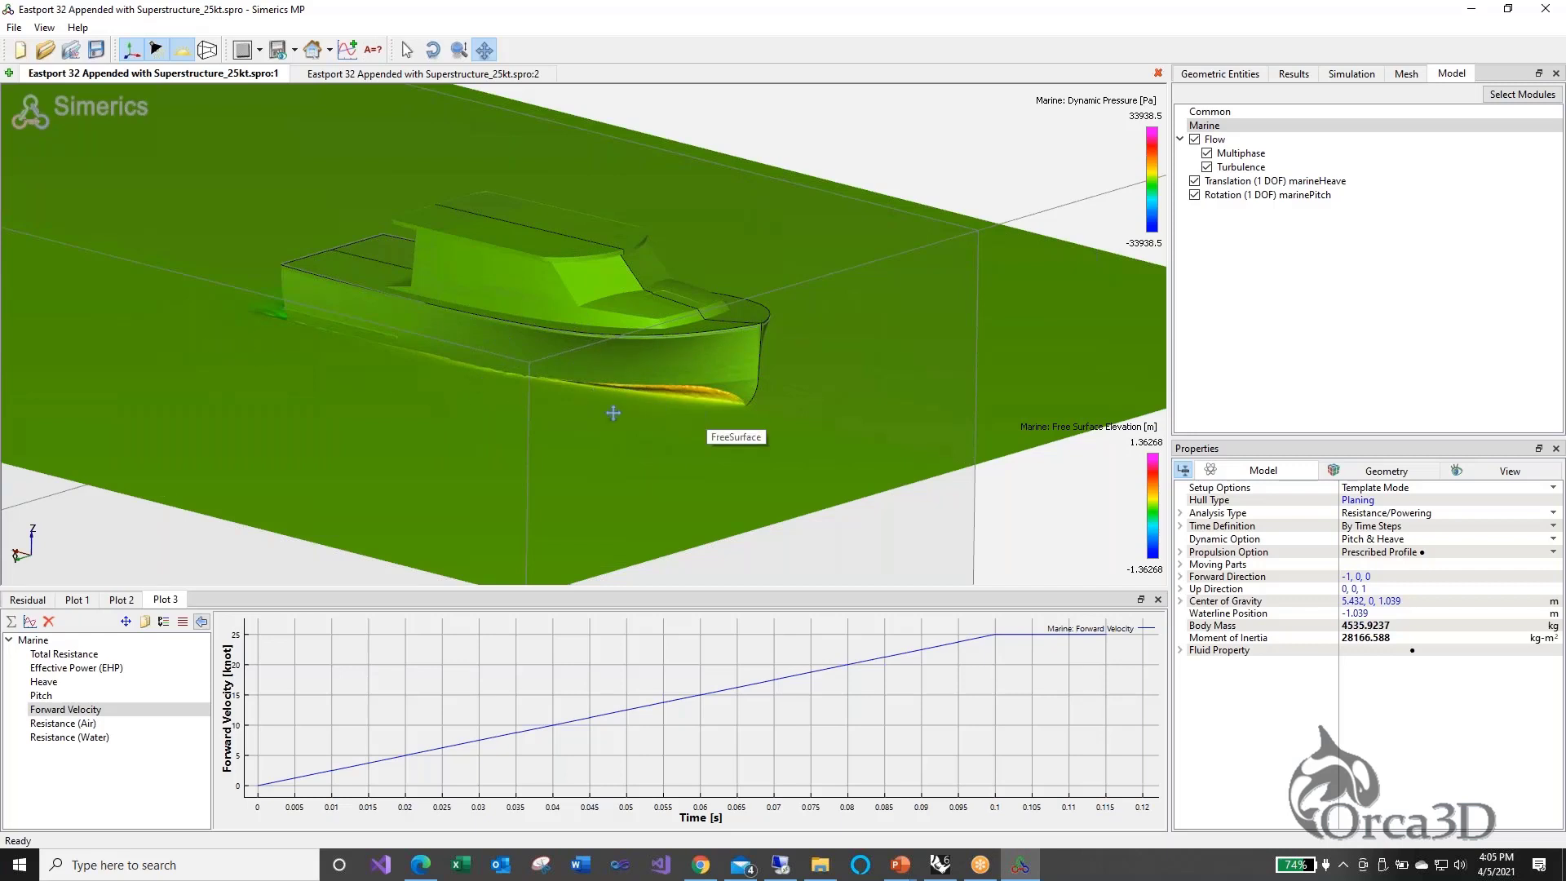
Hide the variable list beside the forward velocity plot and inspect the velocity ramp and the bow wave
{"action": "left_click_drag", "start_coordinate": [645, 393], "coordinate": [622, 405]}
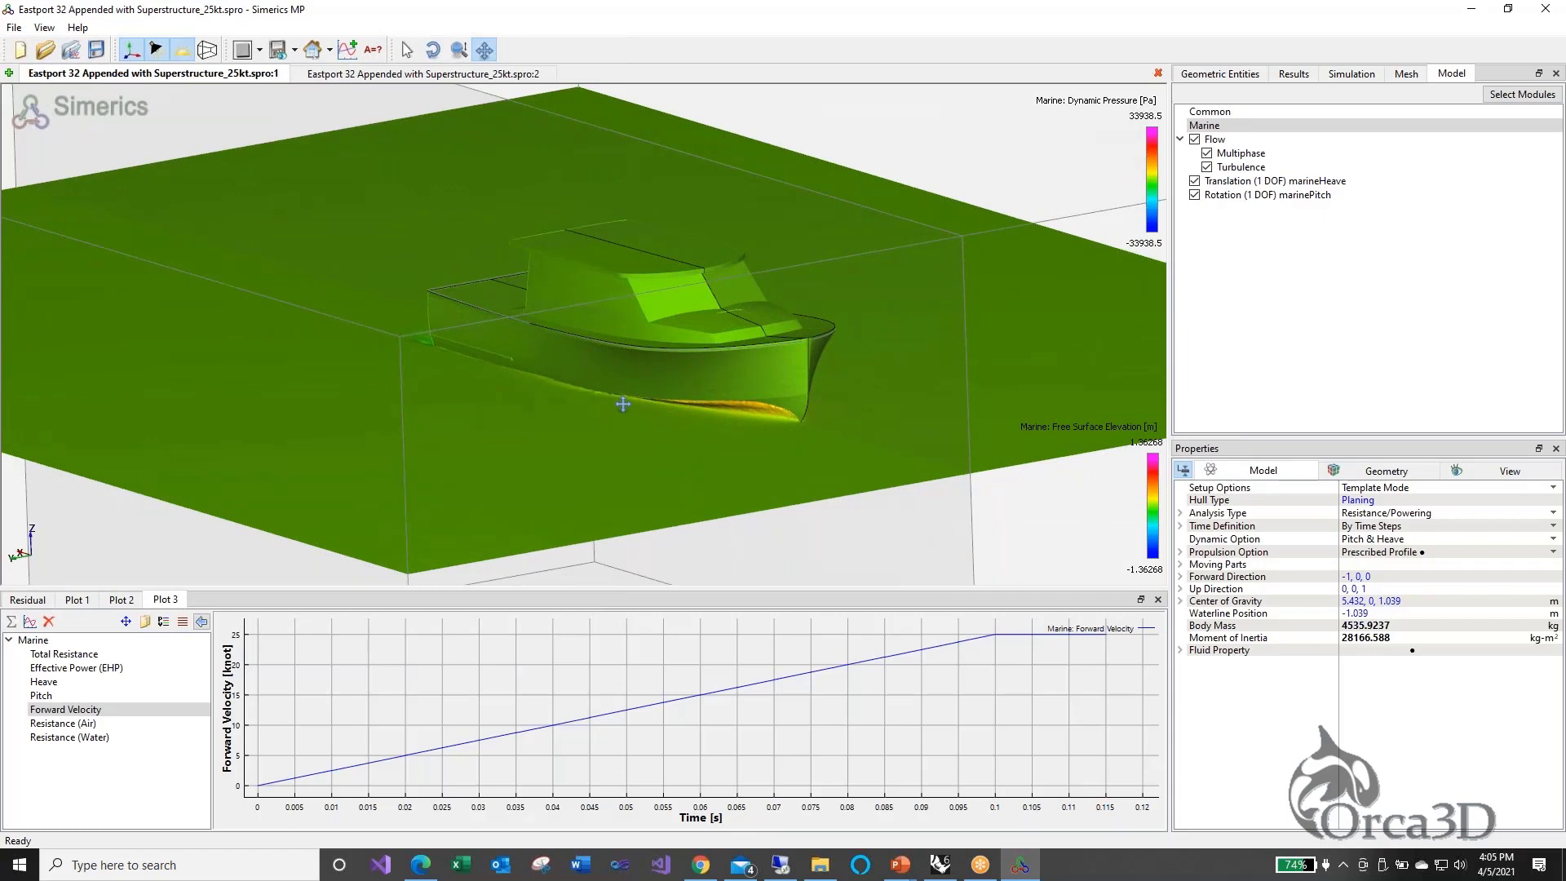
{"action": "scroll", "coordinate": [624, 403], "scroll_direction": "up", "scroll_amount": 2}
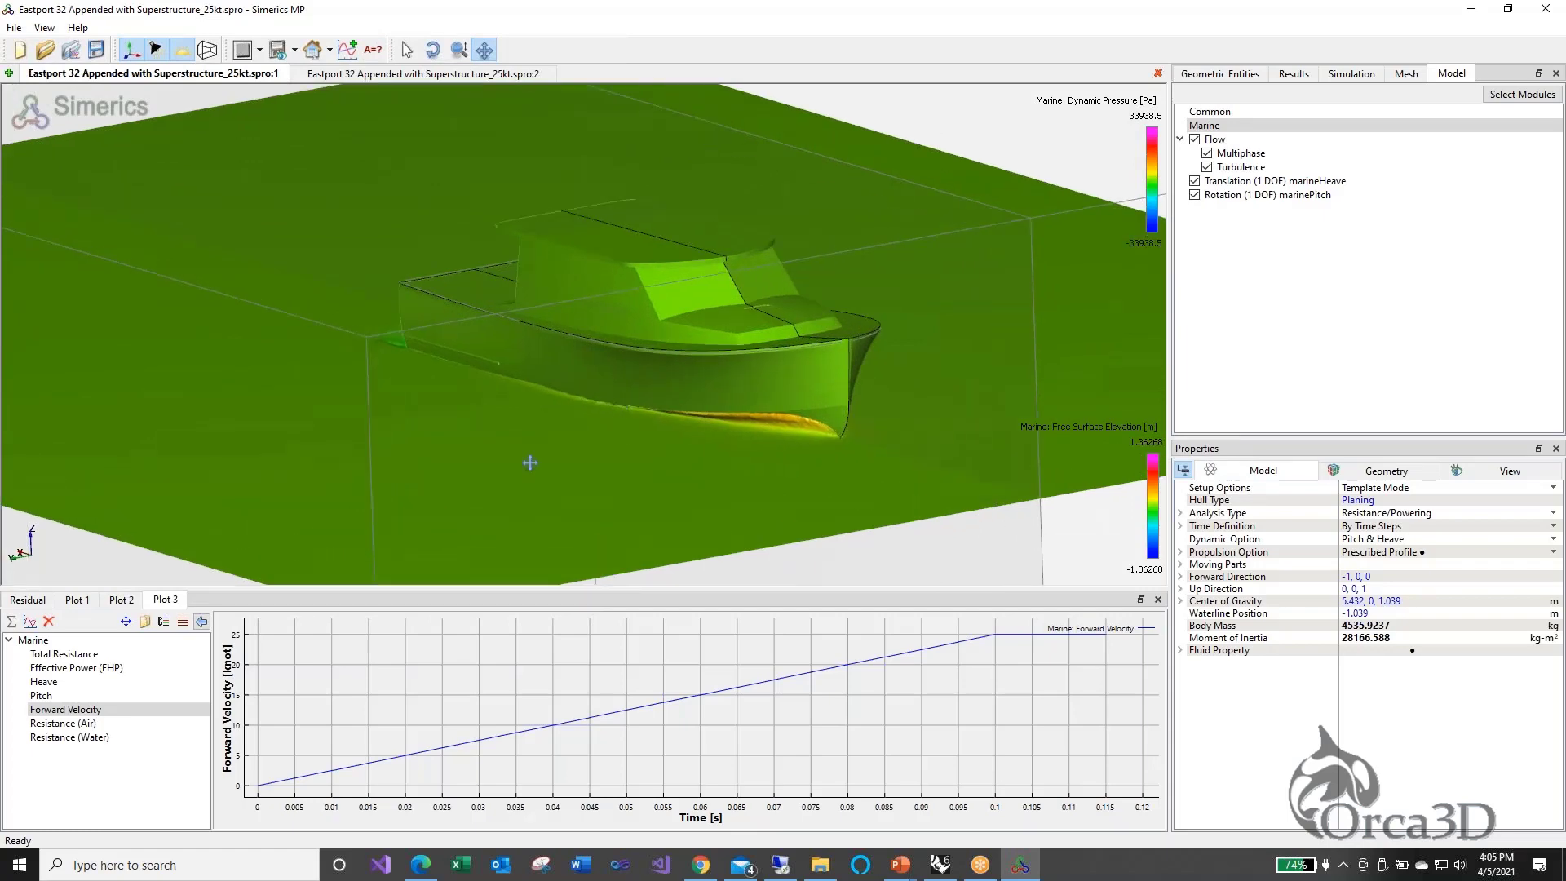
{"action": "left_click", "coordinate": [202, 622]}
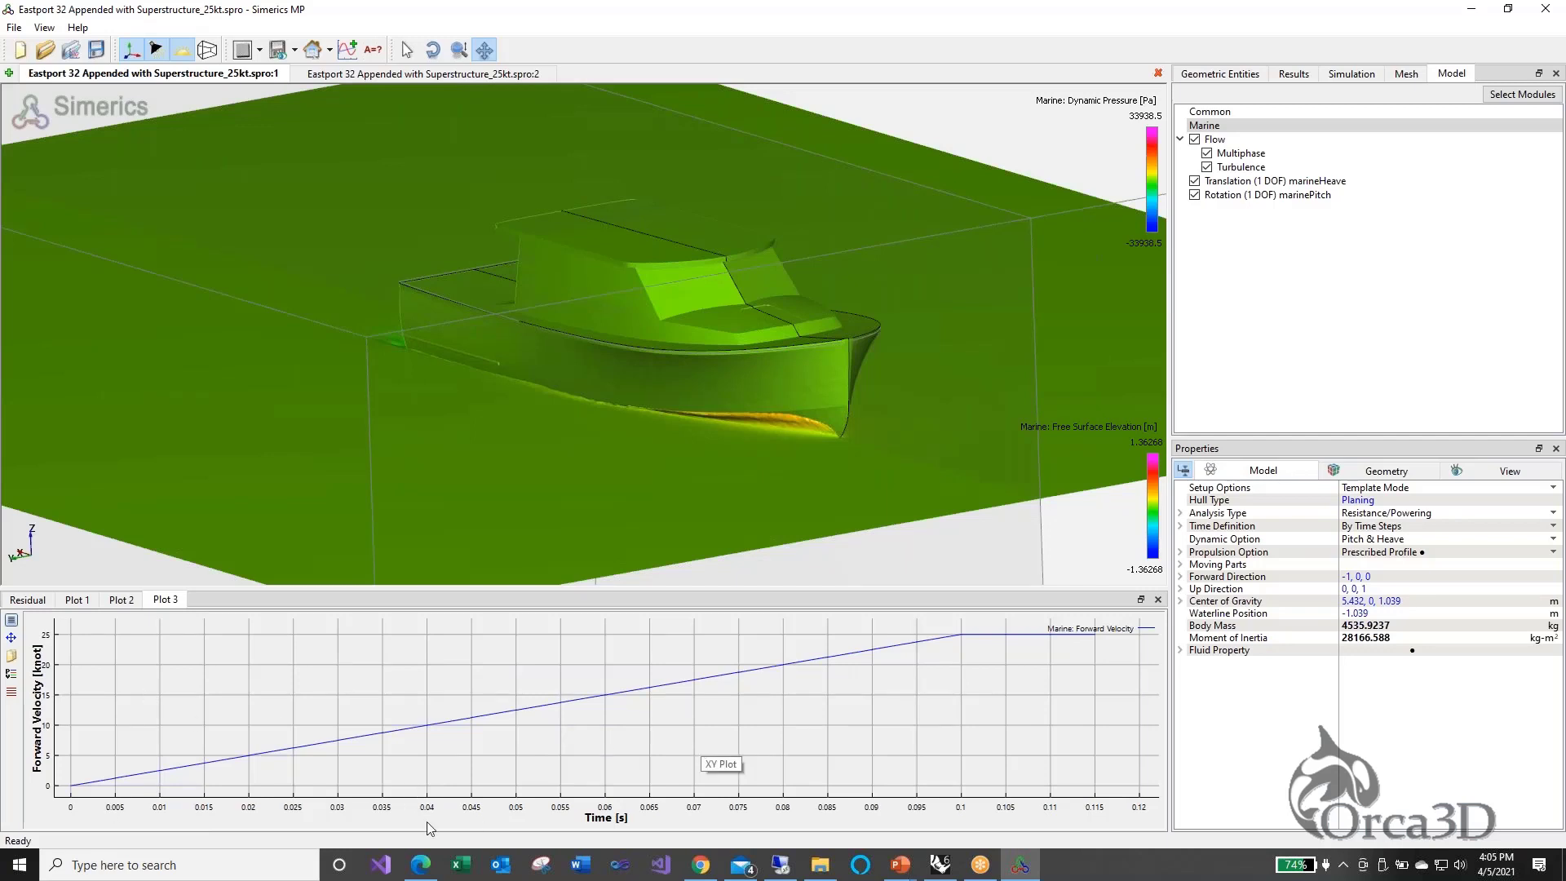
{"action": "left_click_drag", "start_coordinate": [567, 741], "coordinate": [514, 766]}
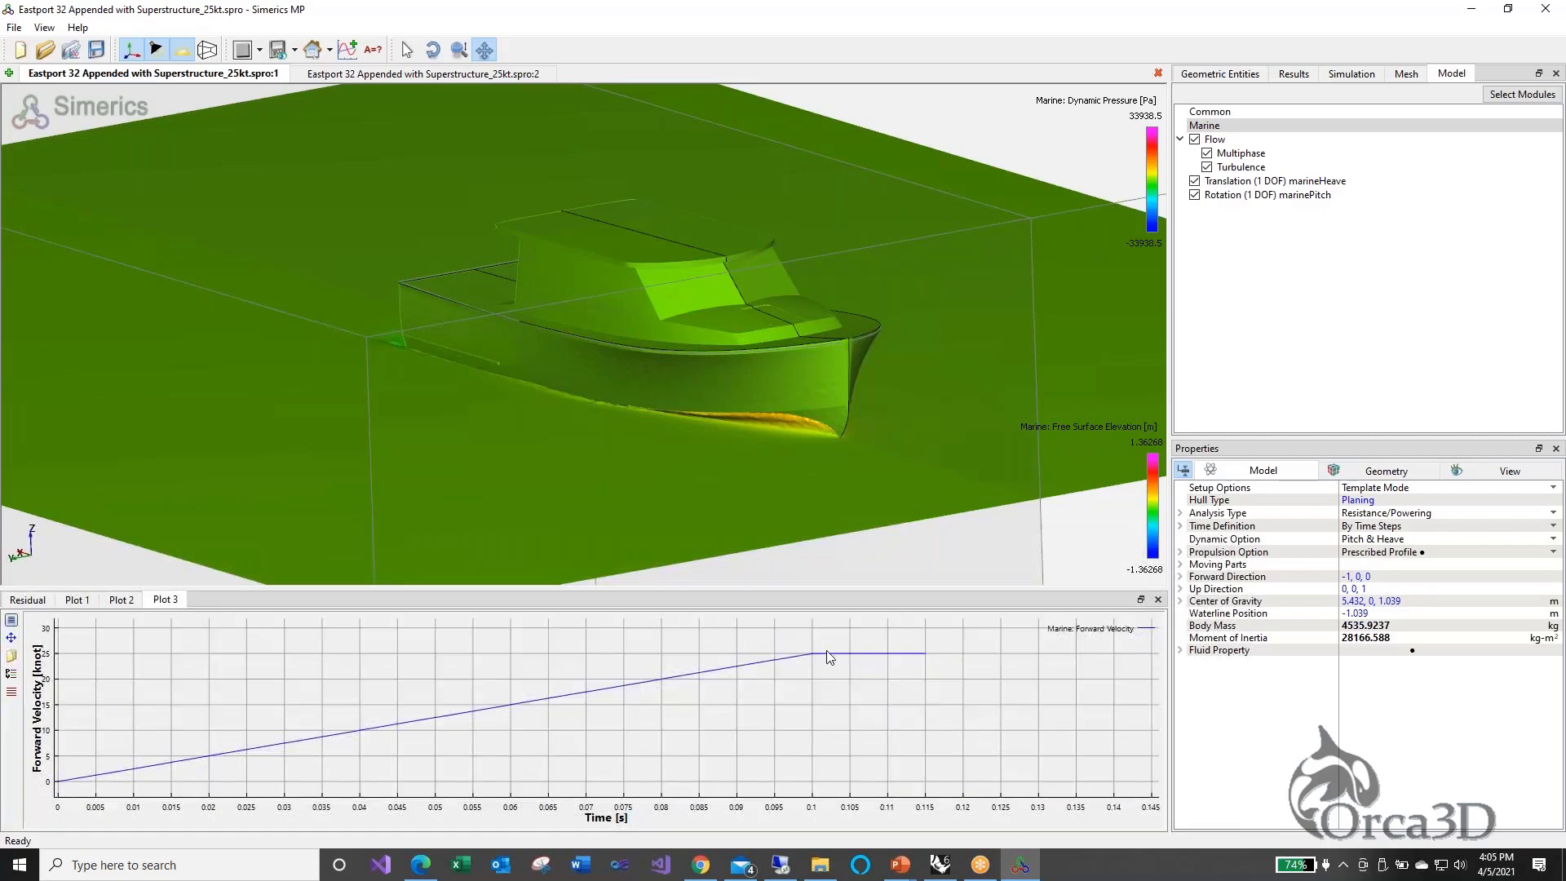
Examine the end of the total resistance and effective power curves up close and return the plot to its full range
{"action": "left_click", "coordinate": [121, 600]}
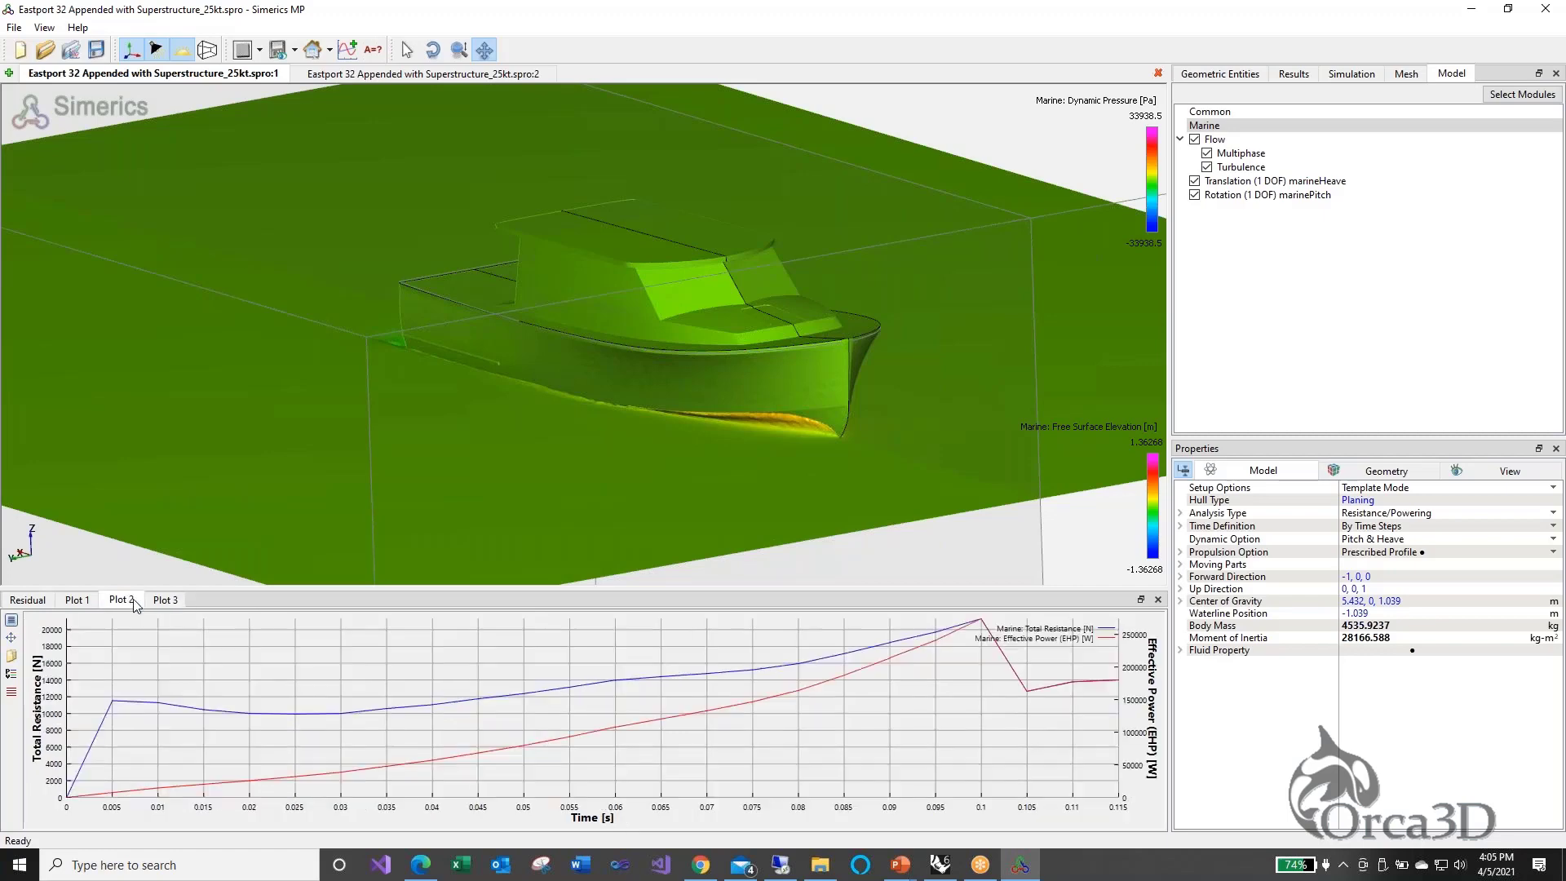
{"action": "scroll", "coordinate": [750, 748], "scroll_direction": "up", "scroll_amount": 2}
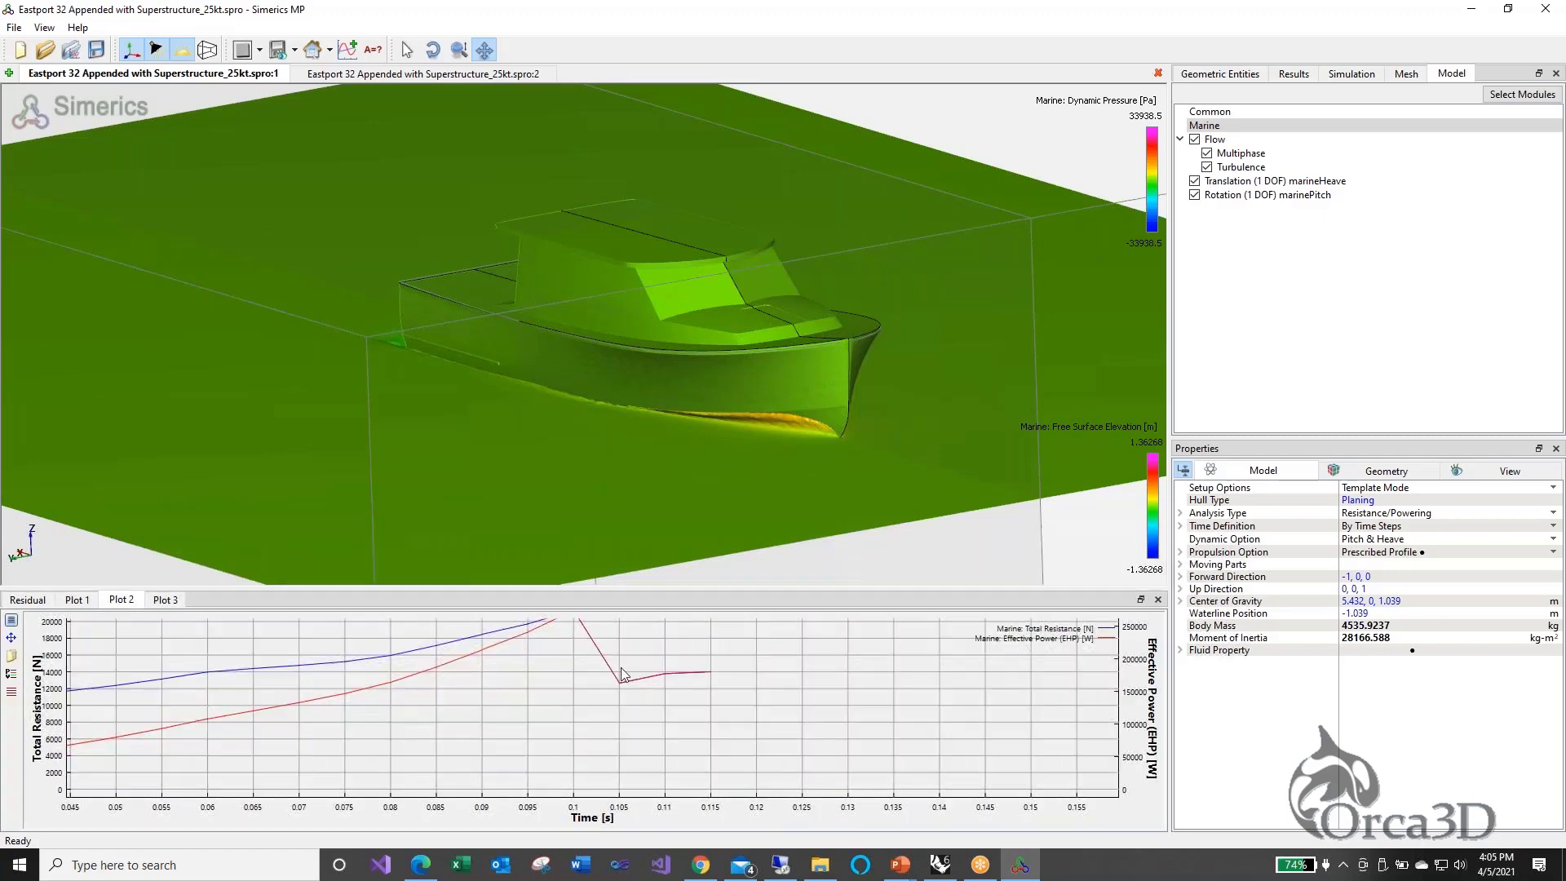
{"action": "left_click_drag", "start_coordinate": [624, 667], "coordinate": [738, 696]}
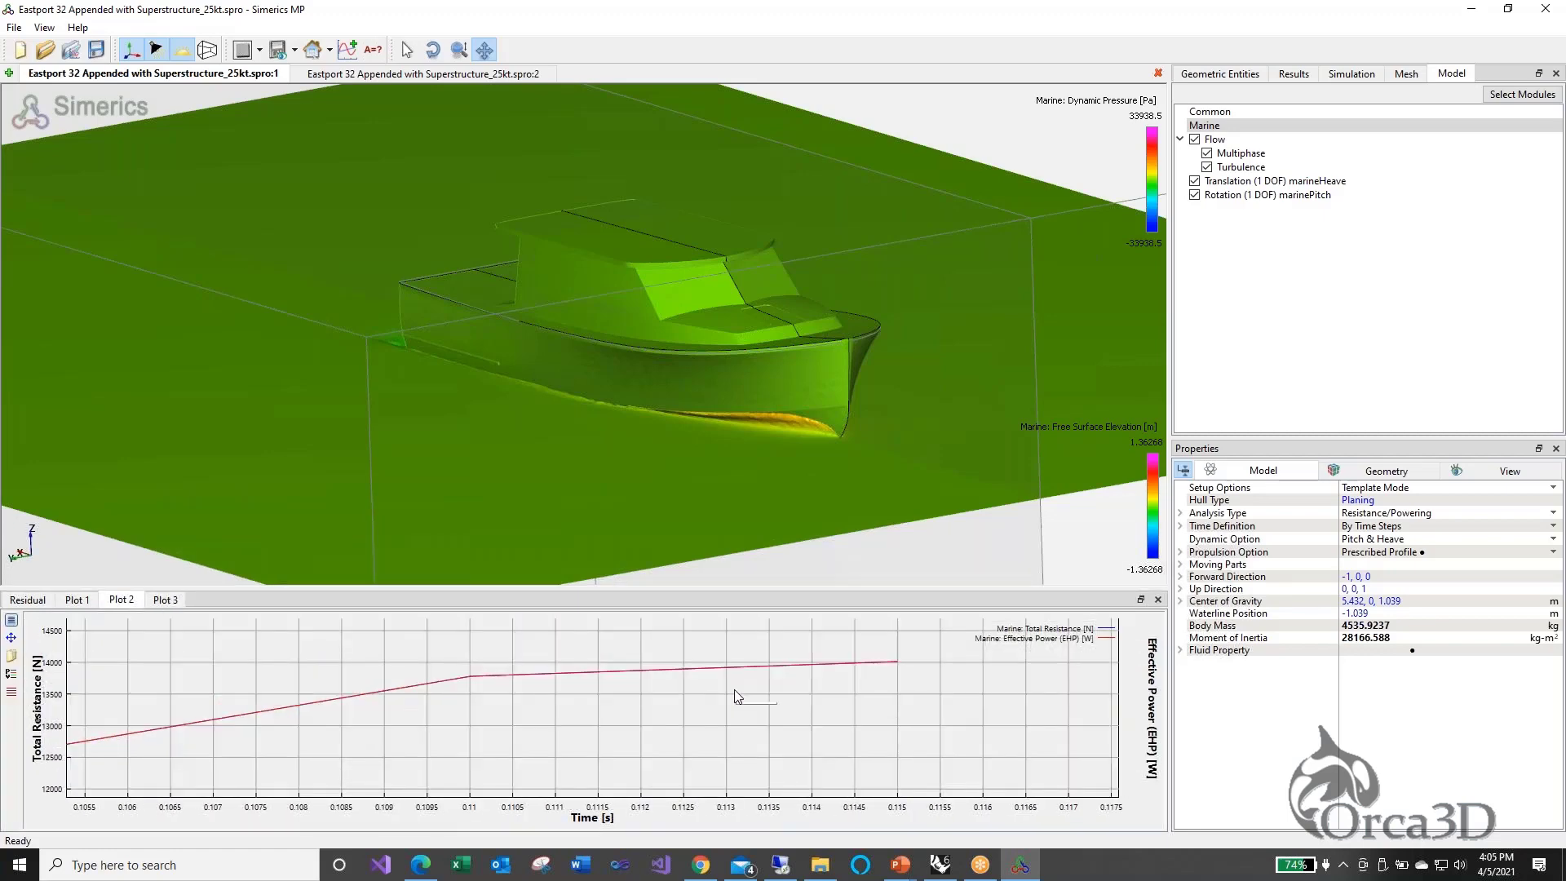
{"action": "right_click", "coordinate": [768, 716]}
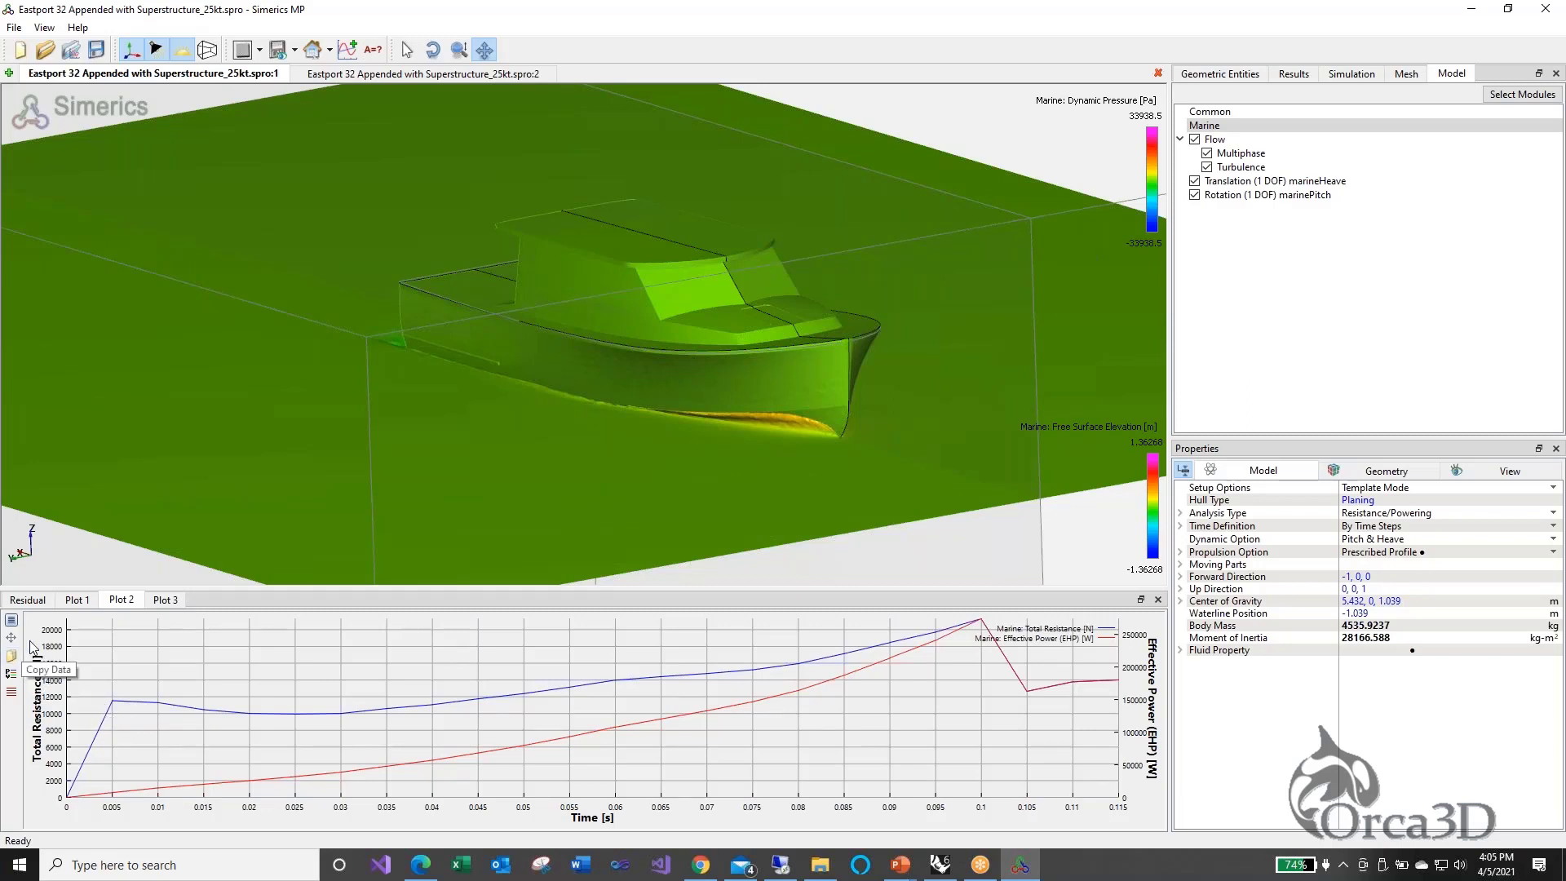
Copy the heave and pitch plot data into cell A1 of a new blank Excel workbook and maximize the workbook window
{"action": "left_click", "coordinate": [74, 606]}
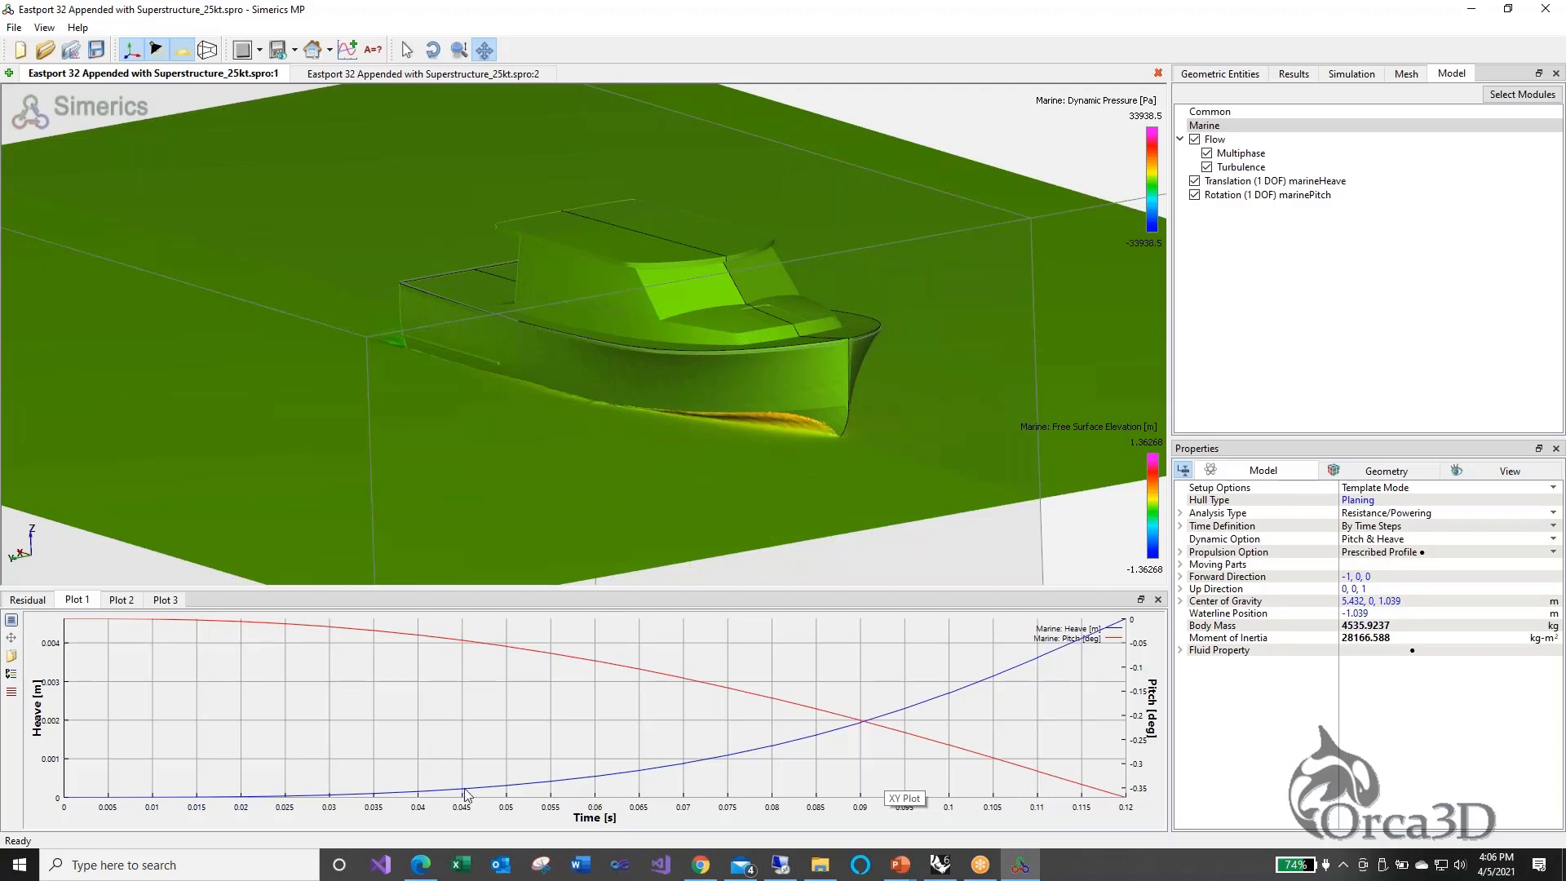
{"action": "left_click", "coordinate": [463, 865]}
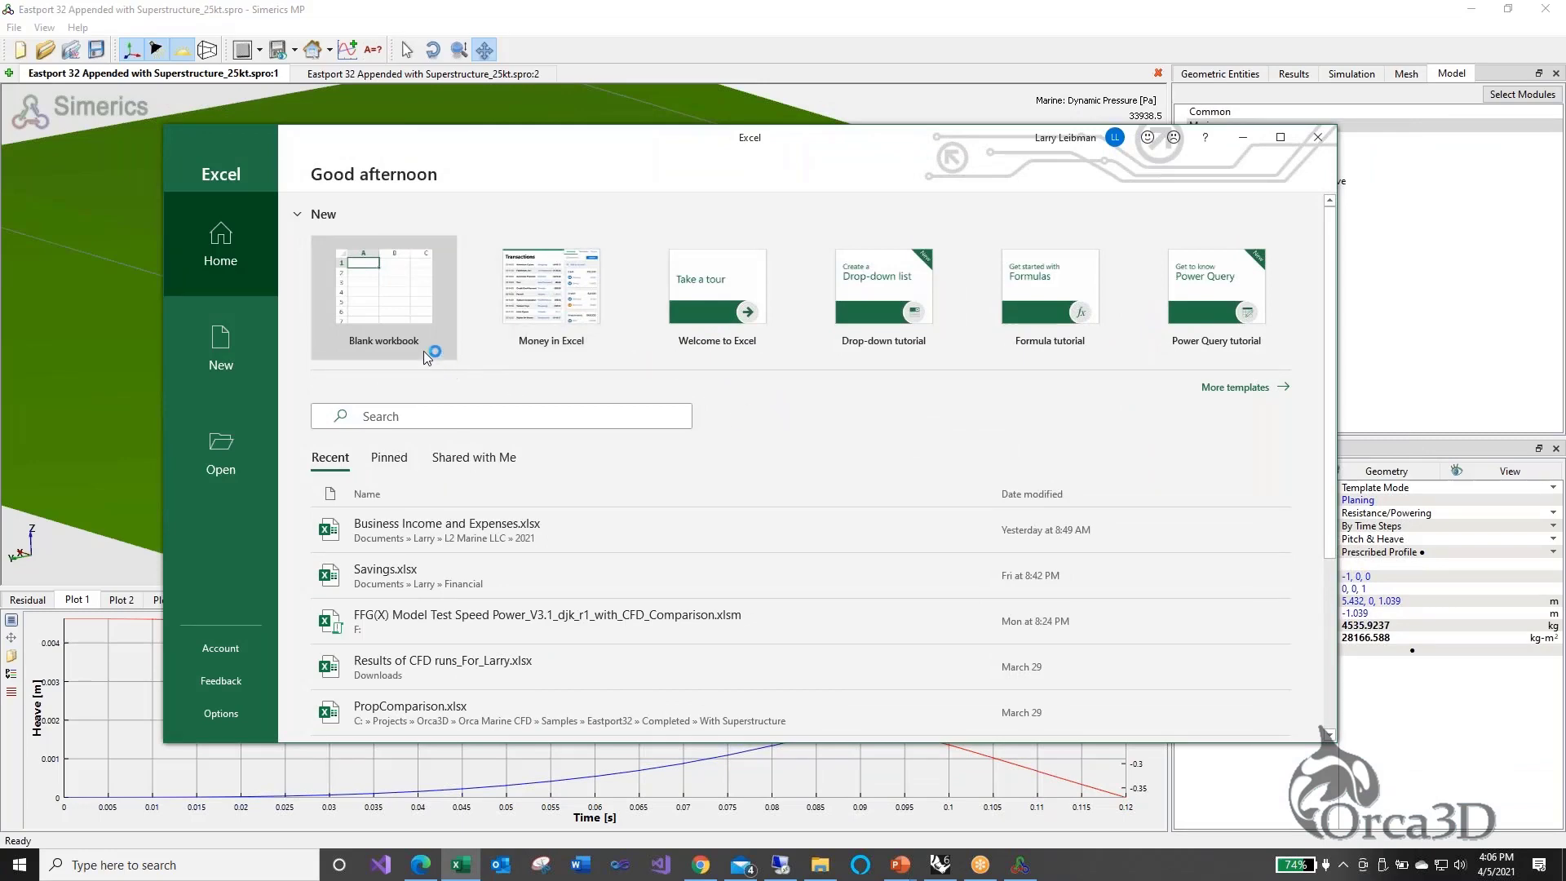
{"action": "left_click", "coordinate": [377, 310]}
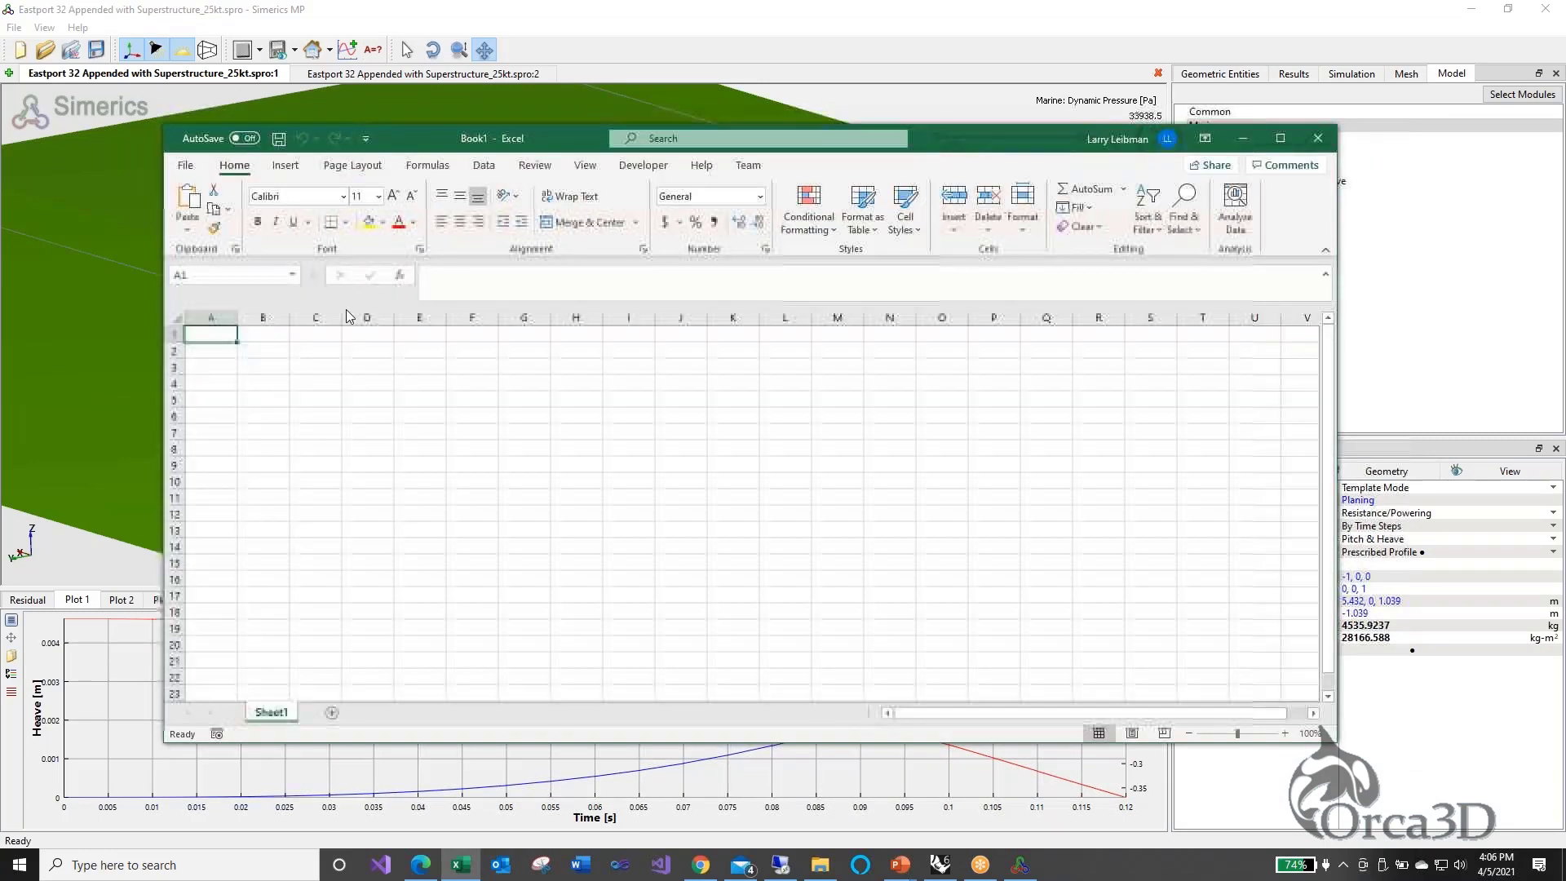
{"action": "right_click", "coordinate": [217, 336]}
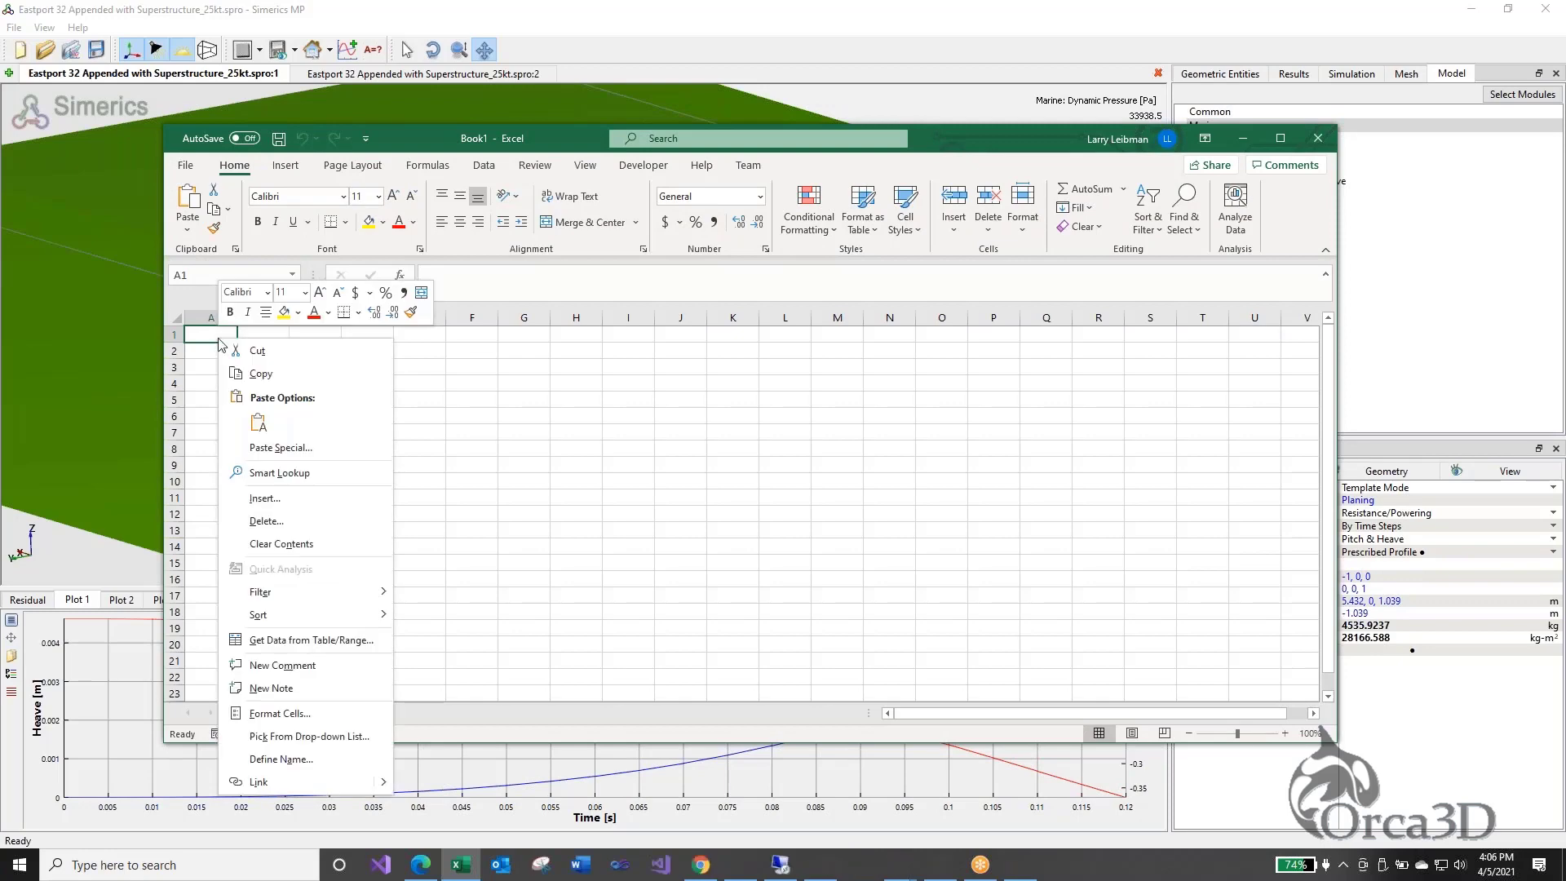
{"action": "key", "text": "Escape"}
{"action": "key", "text": "ctrl+v"}
{"action": "left_click", "coordinate": [576, 448]}
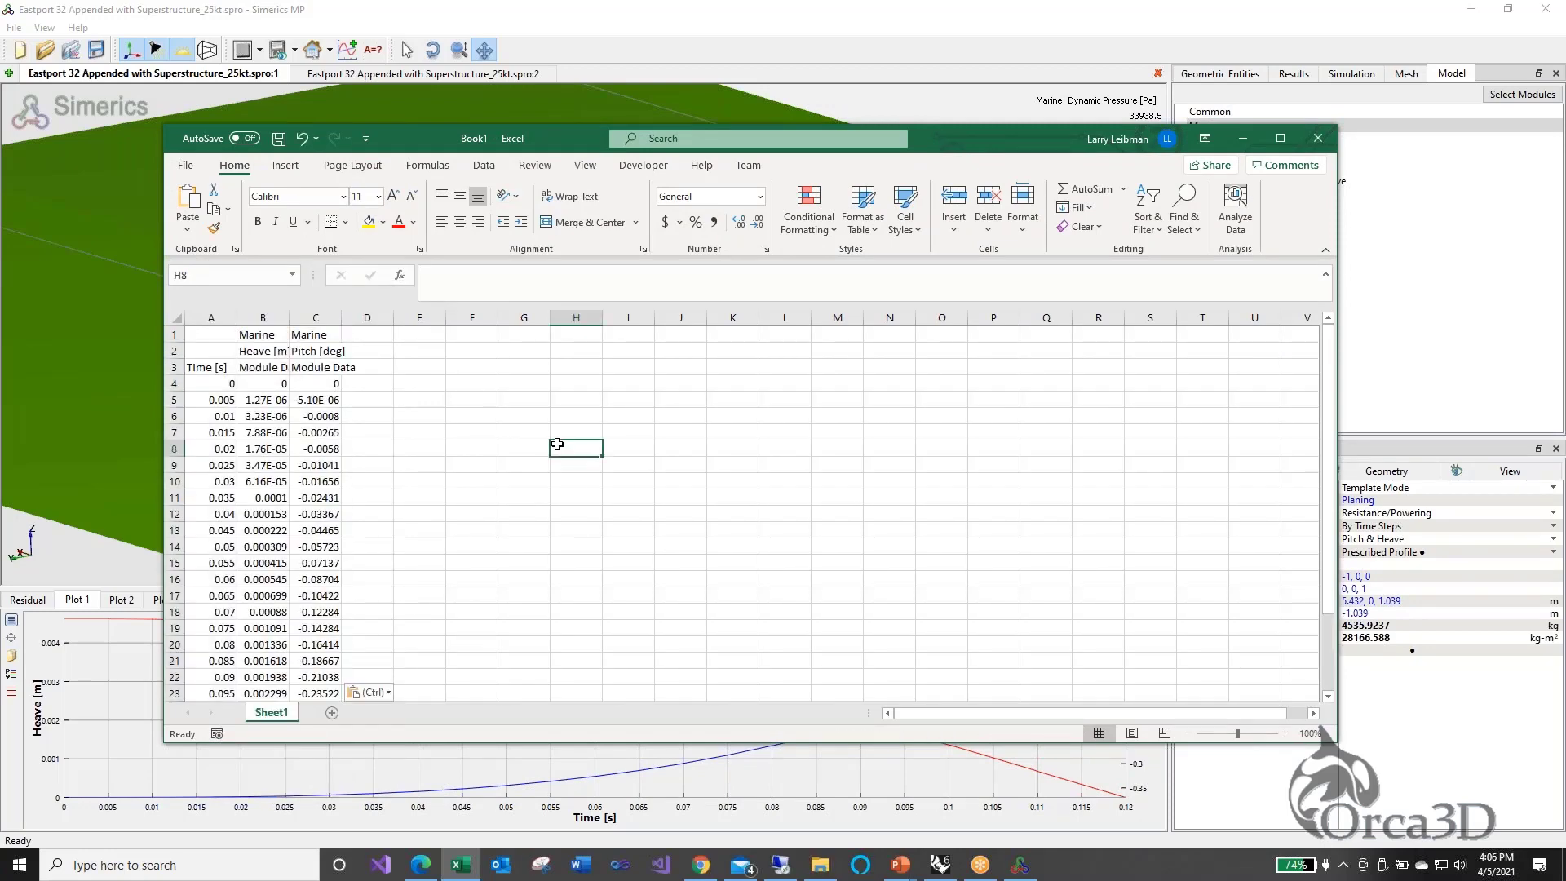
{"action": "double_click", "coordinate": [576, 149]}
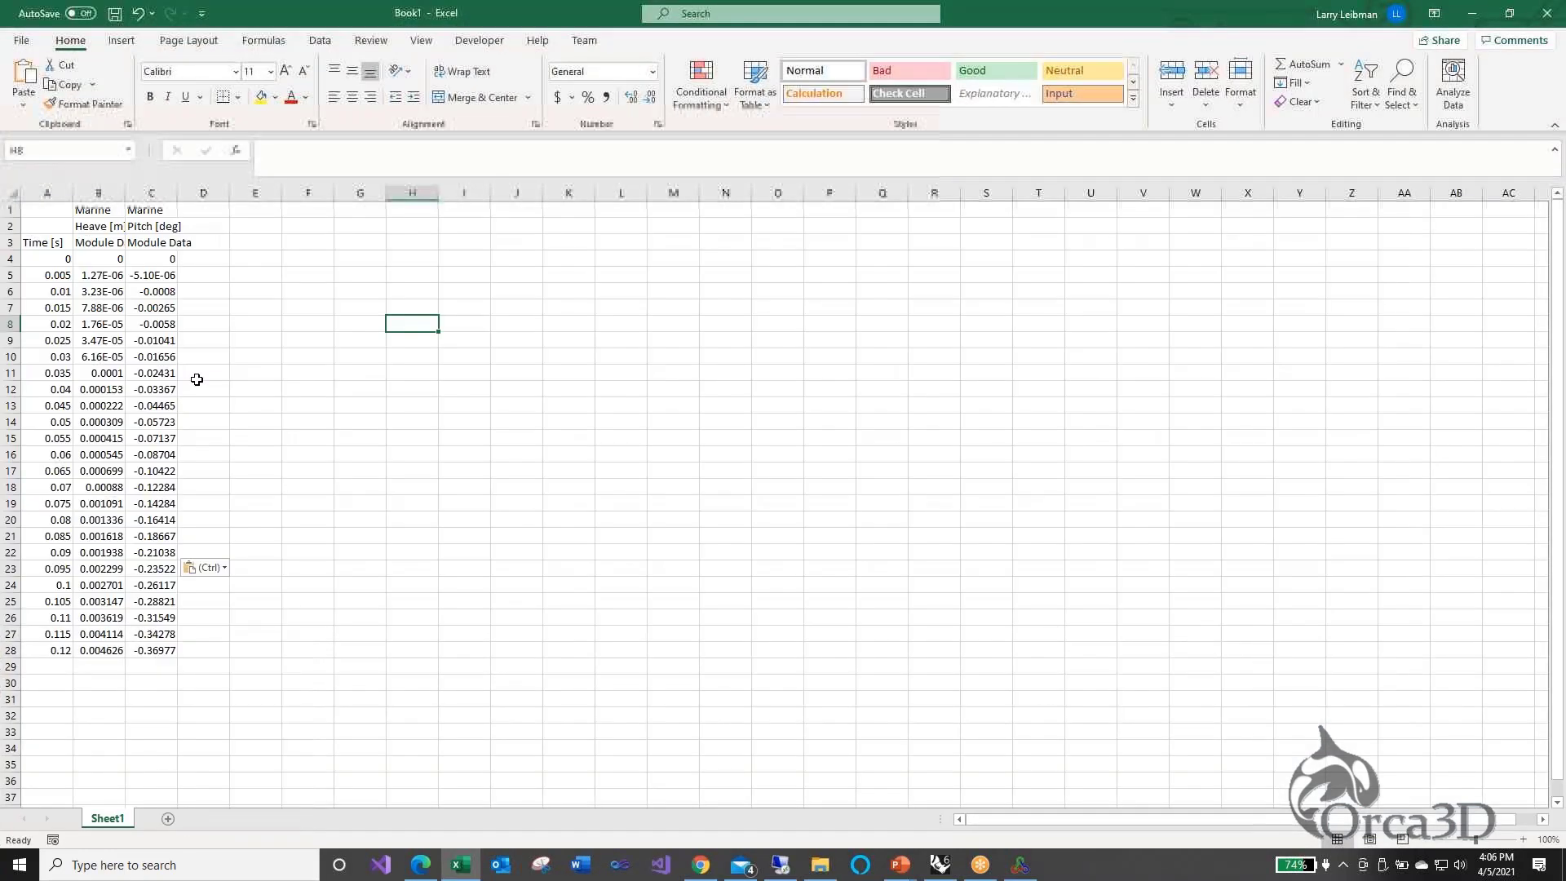
Review the time, heave and pitch columns in the pasted data and close the workbook without saving it
{"action": "left_click", "coordinate": [66, 275]}
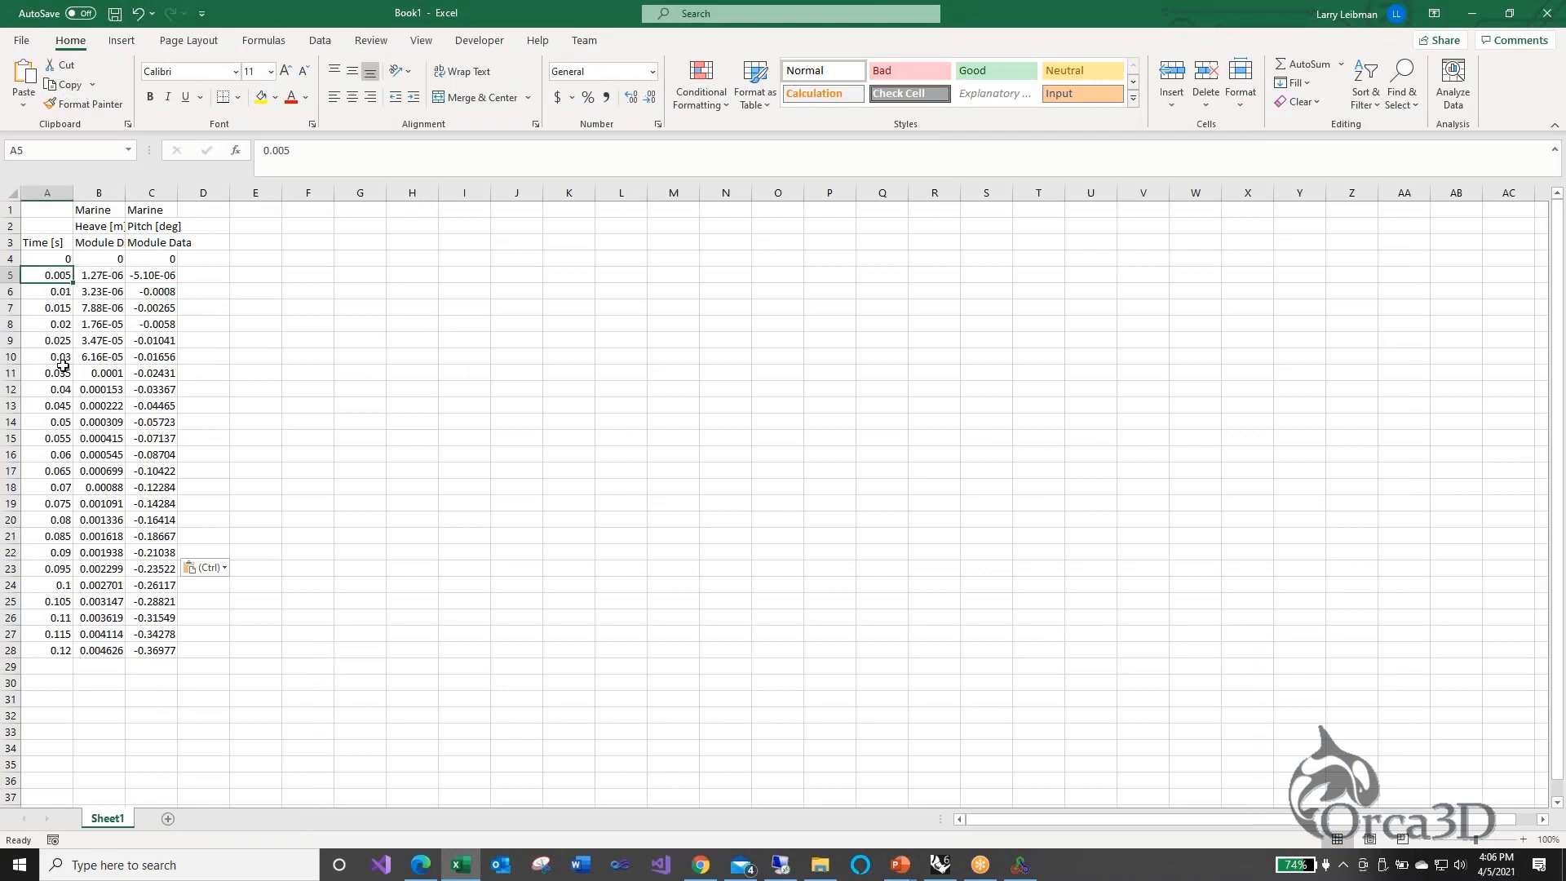
{"action": "left_click", "coordinate": [62, 519]}
{"action": "left_click", "coordinate": [145, 710]}
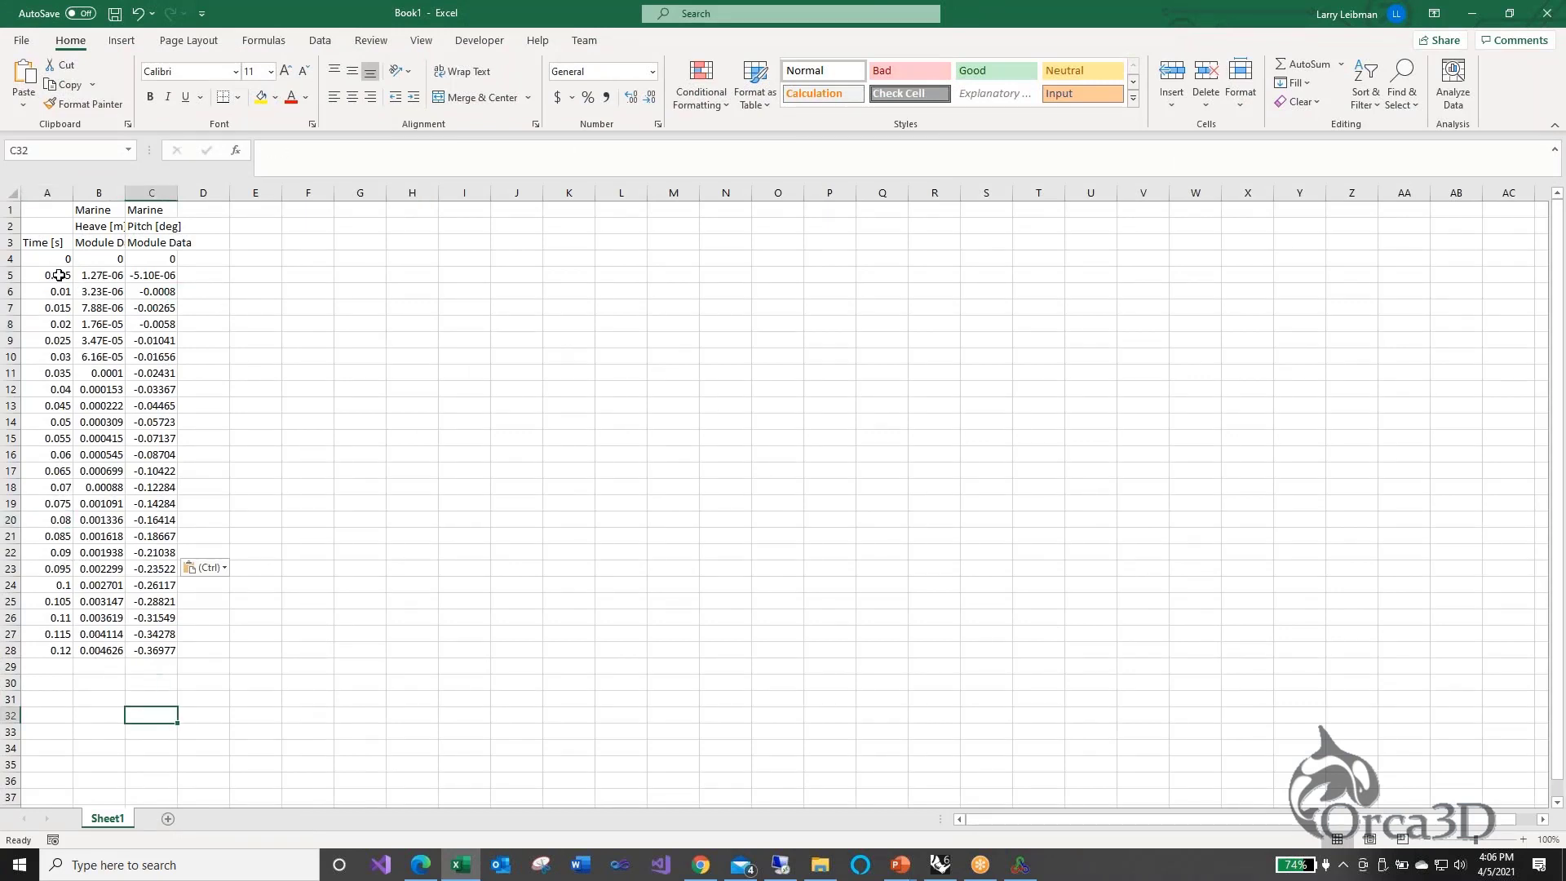
{"action": "left_click_drag", "start_coordinate": [59, 275], "coordinate": [32, 652]}
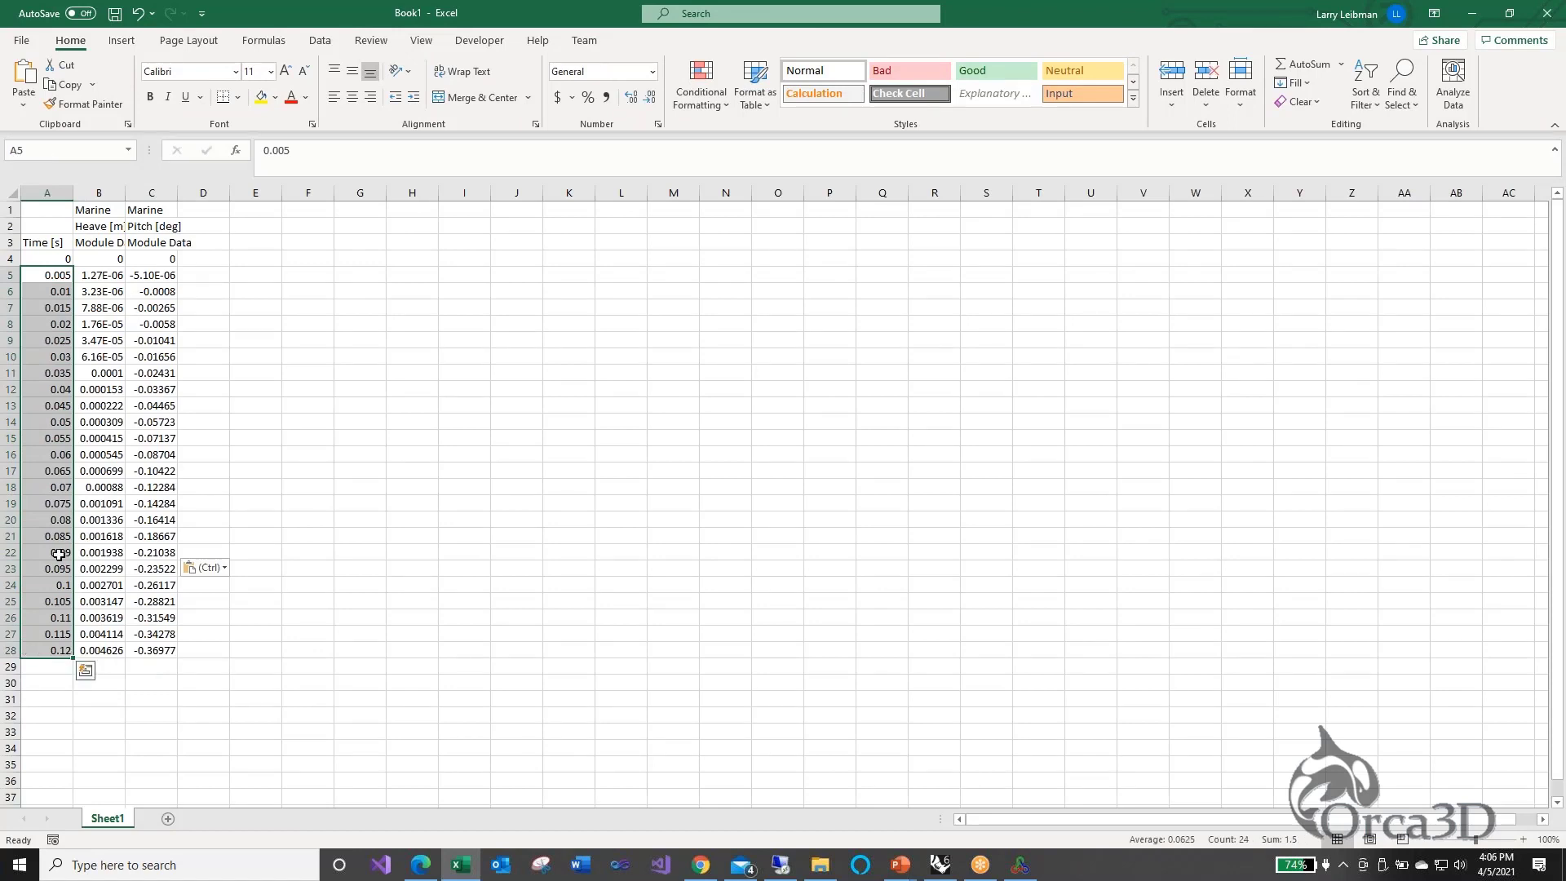
{"action": "left_click", "coordinate": [104, 270]}
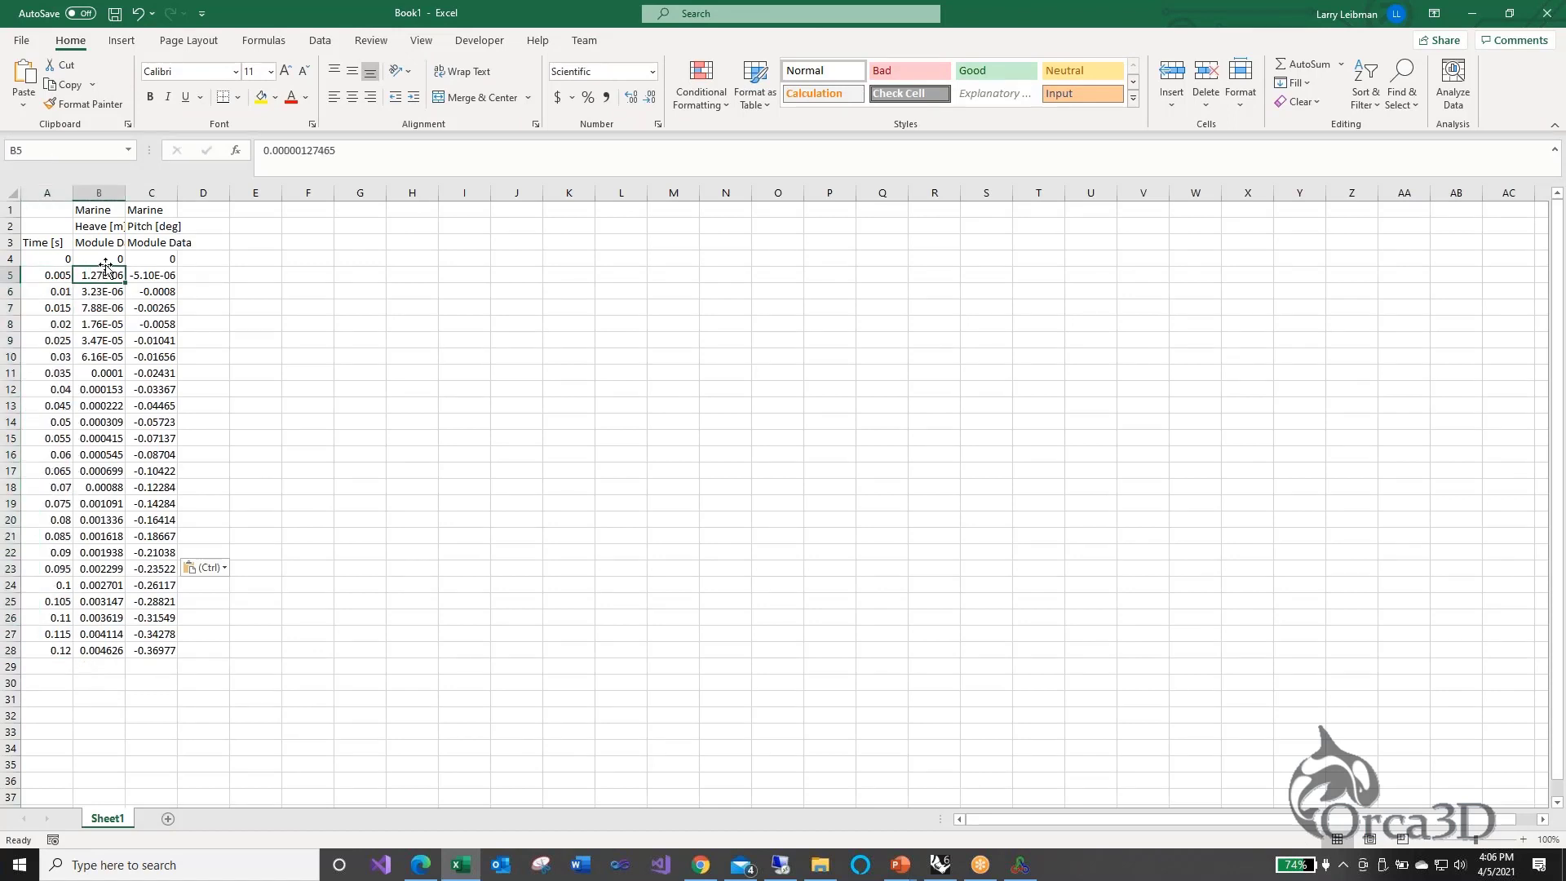
{"action": "left_click_drag", "start_coordinate": [102, 259], "coordinate": [80, 602]}
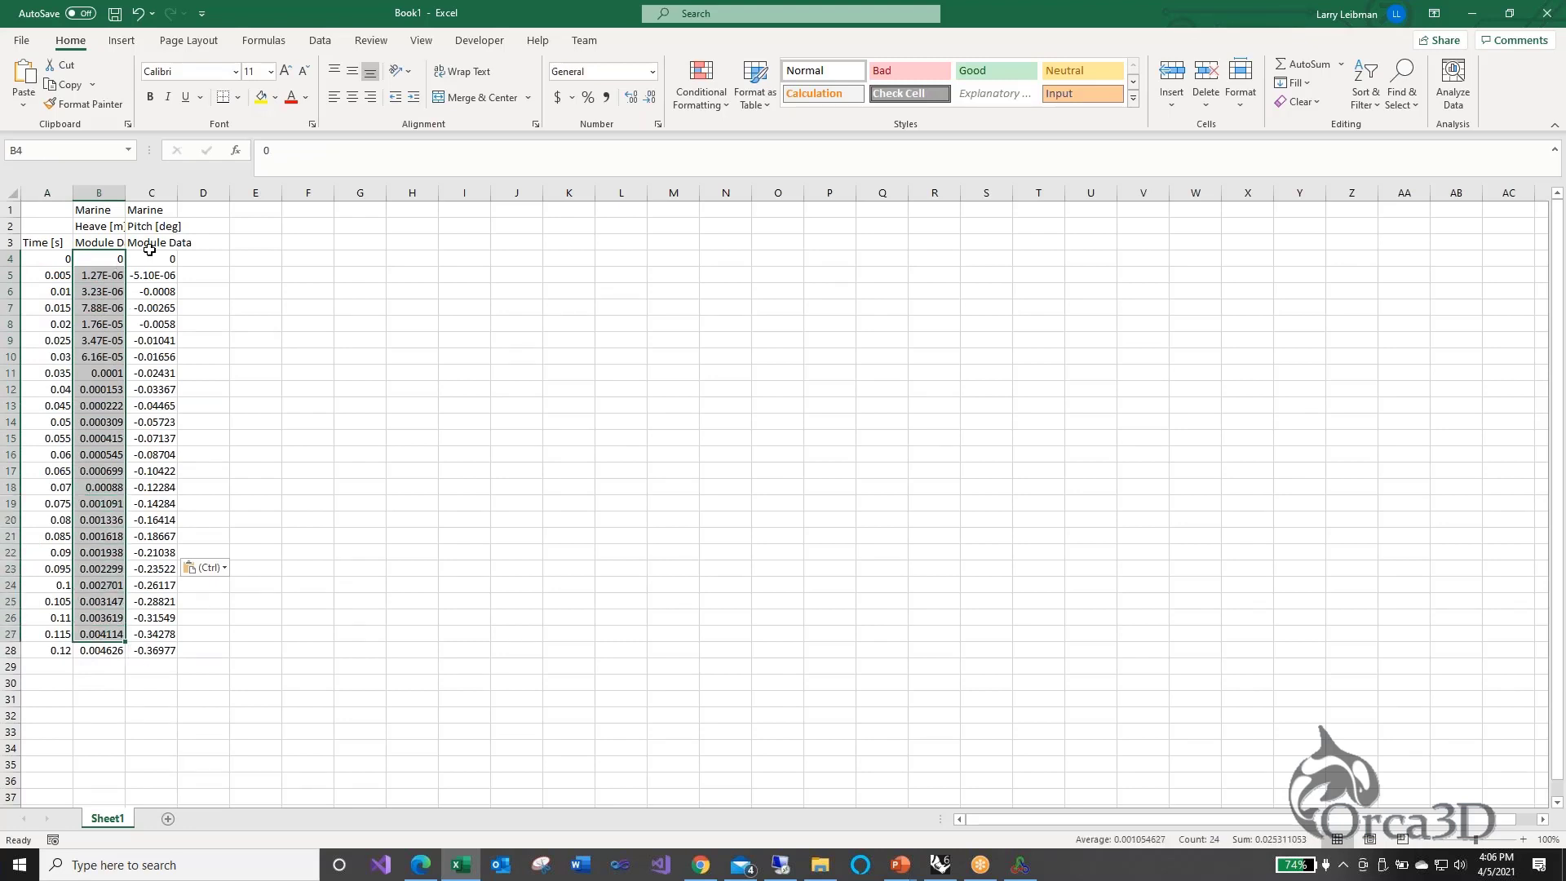
{"action": "left_click_drag", "start_coordinate": [163, 259], "coordinate": [156, 619]}
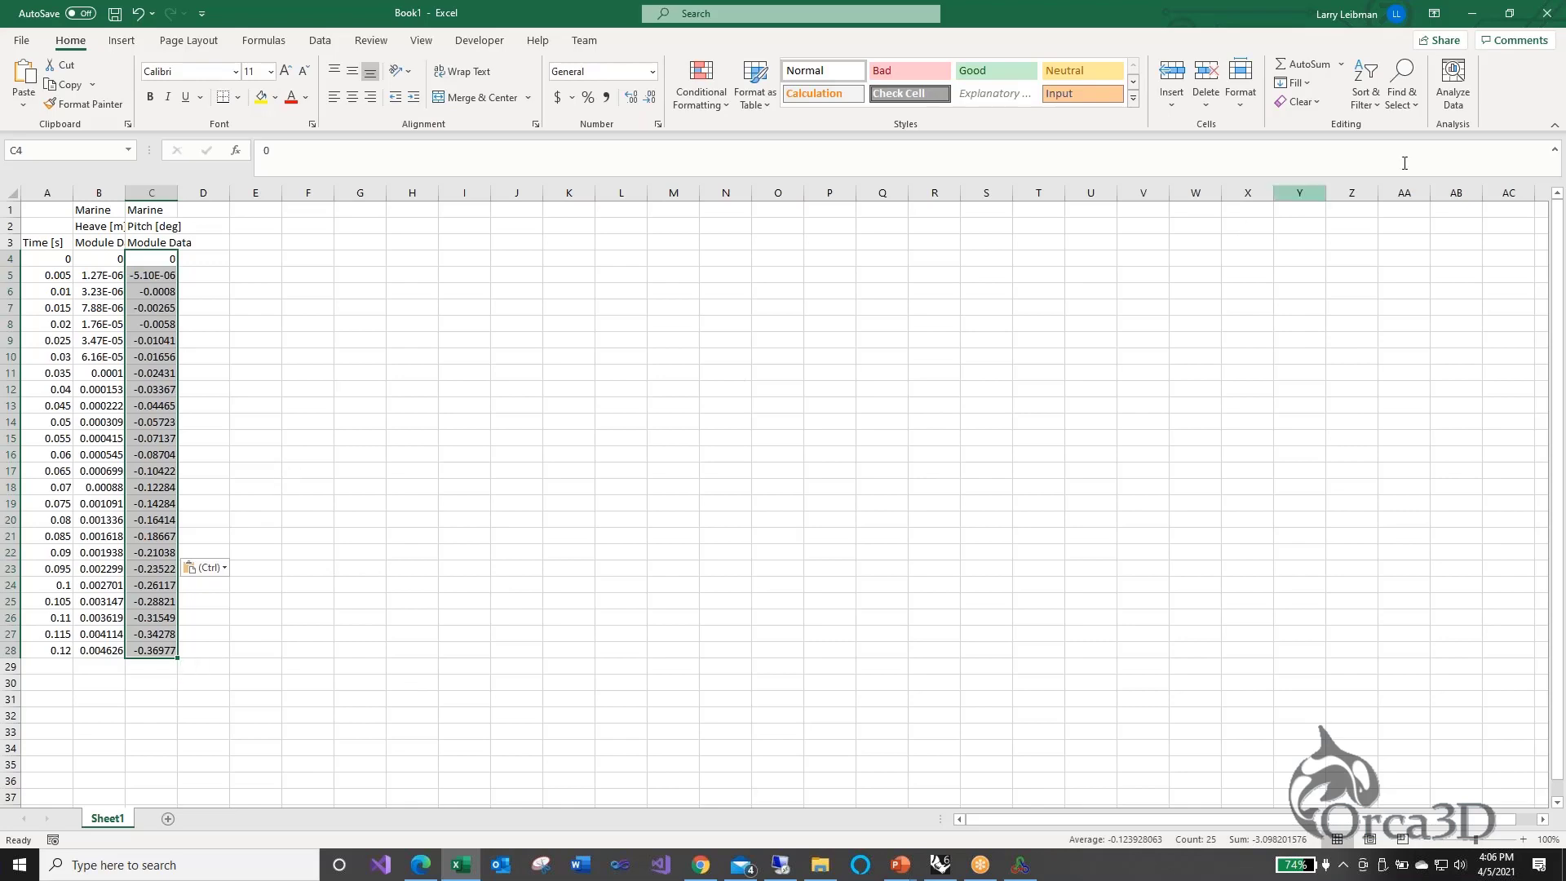
{"action": "left_click", "coordinate": [1547, 13]}
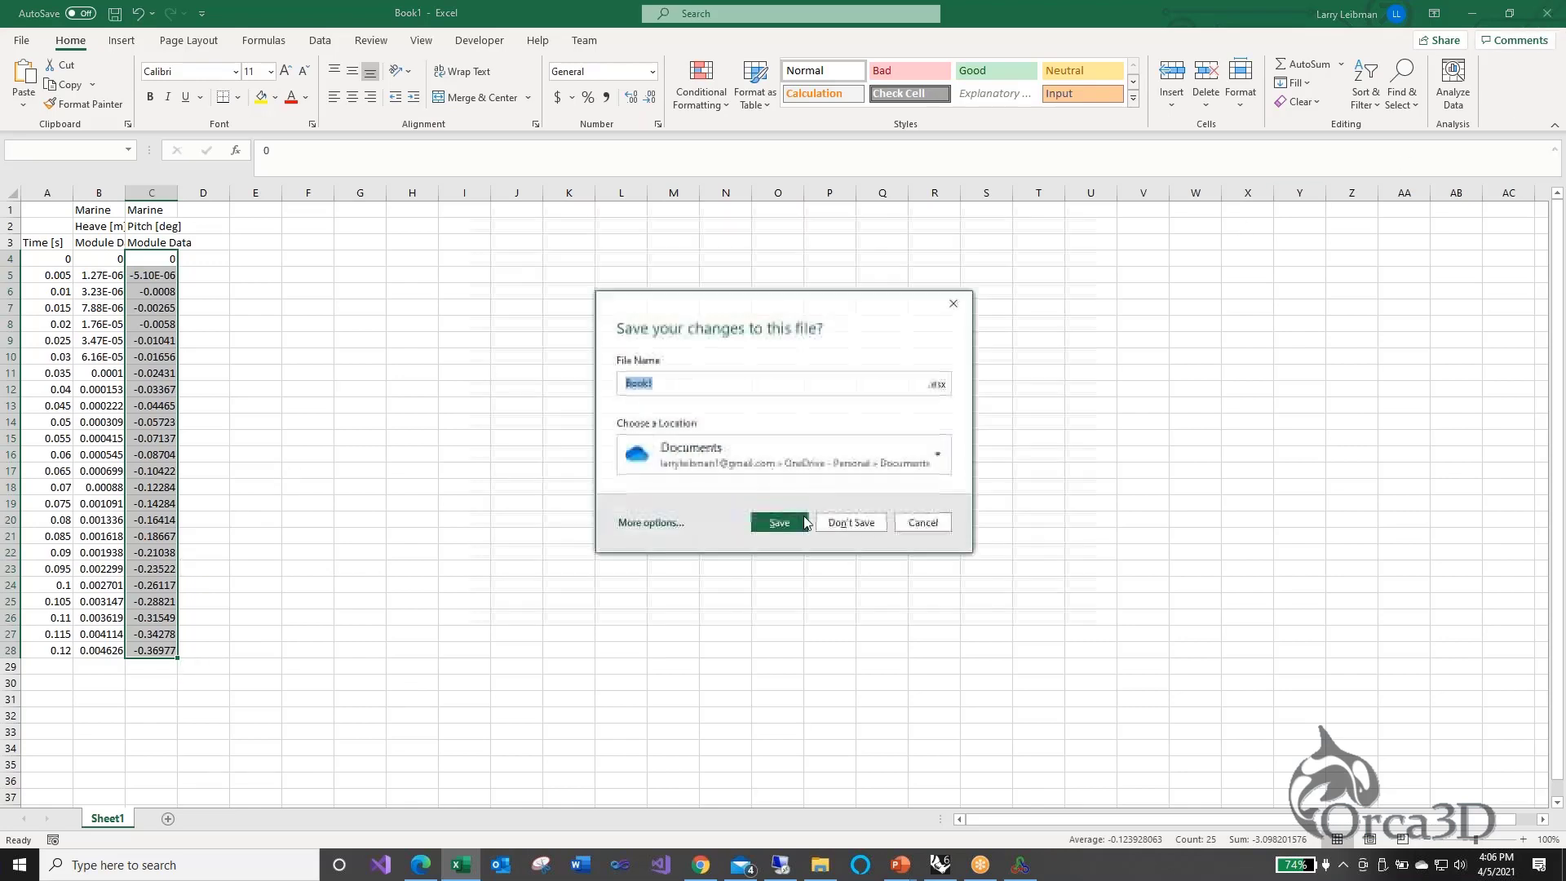
{"action": "left_click", "coordinate": [848, 522]}
Inspect the finished 25 kt result in Simerics MP, viewing the hull bottom and the wave pattern around the boat
{"action": "middle_click_drag", "start_coordinate": [418, 312], "coordinate": [444, 325]}
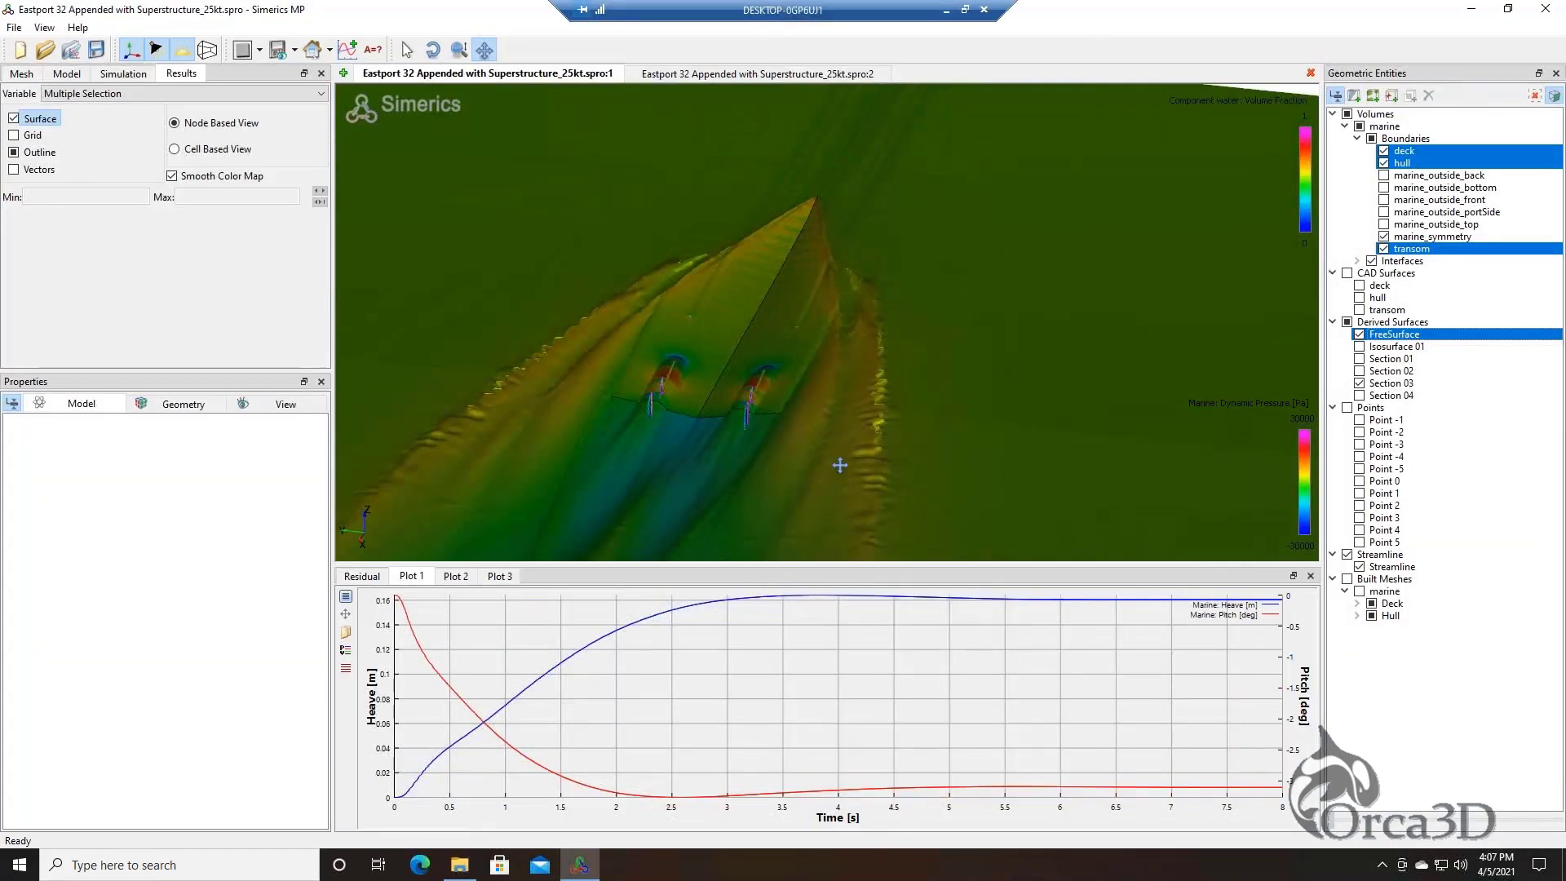
{"action": "scroll", "coordinate": [800, 426], "scroll_direction": "down", "scroll_amount": 2}
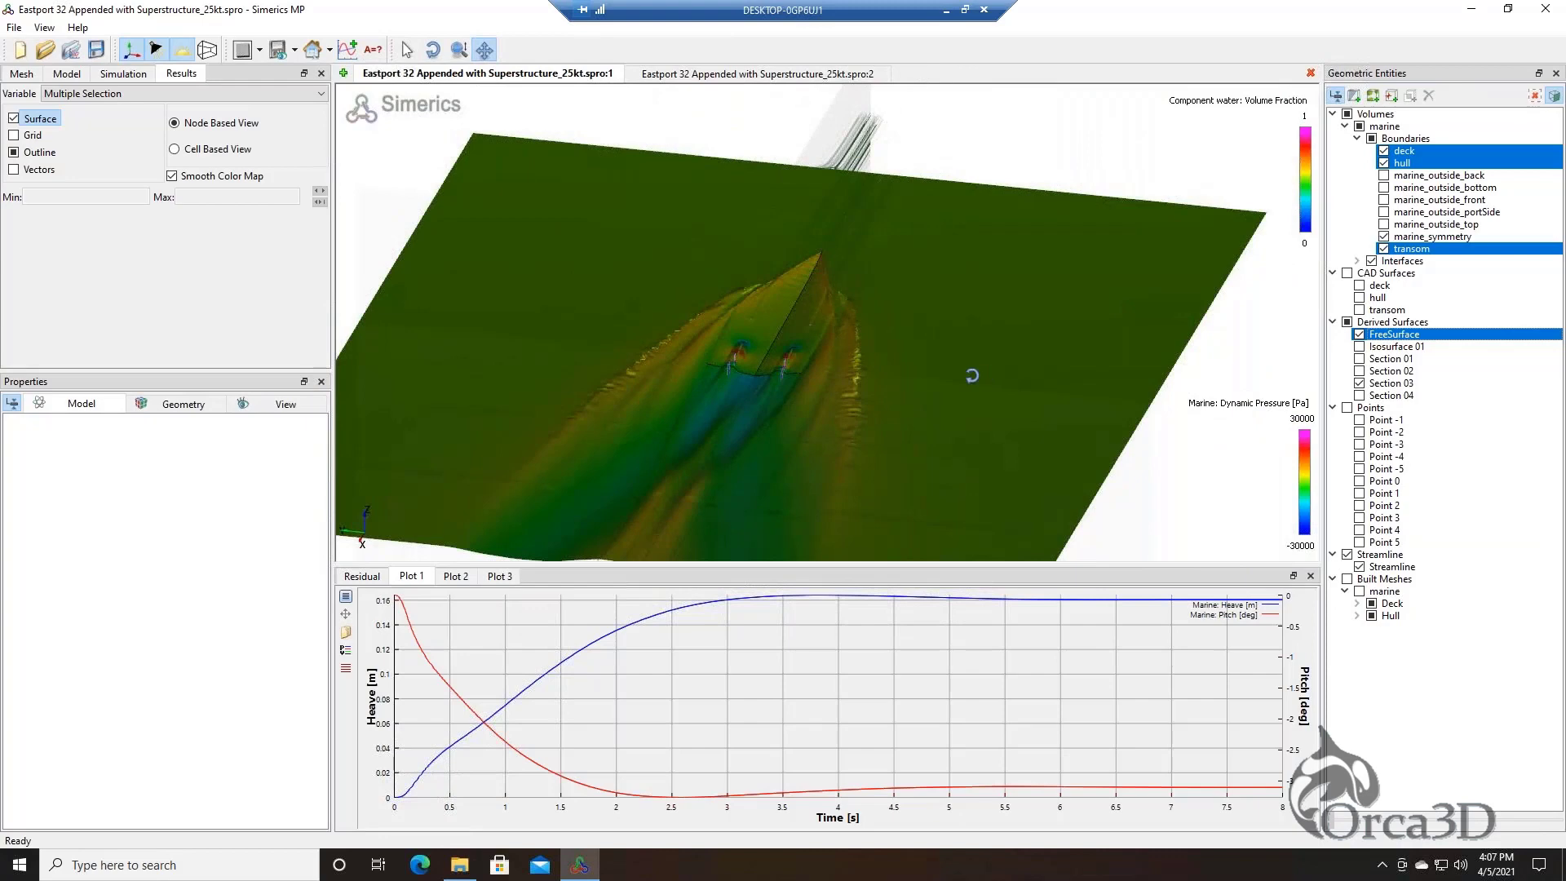
{"action": "left_click_drag", "start_coordinate": [971, 373], "coordinate": [849, 466]}
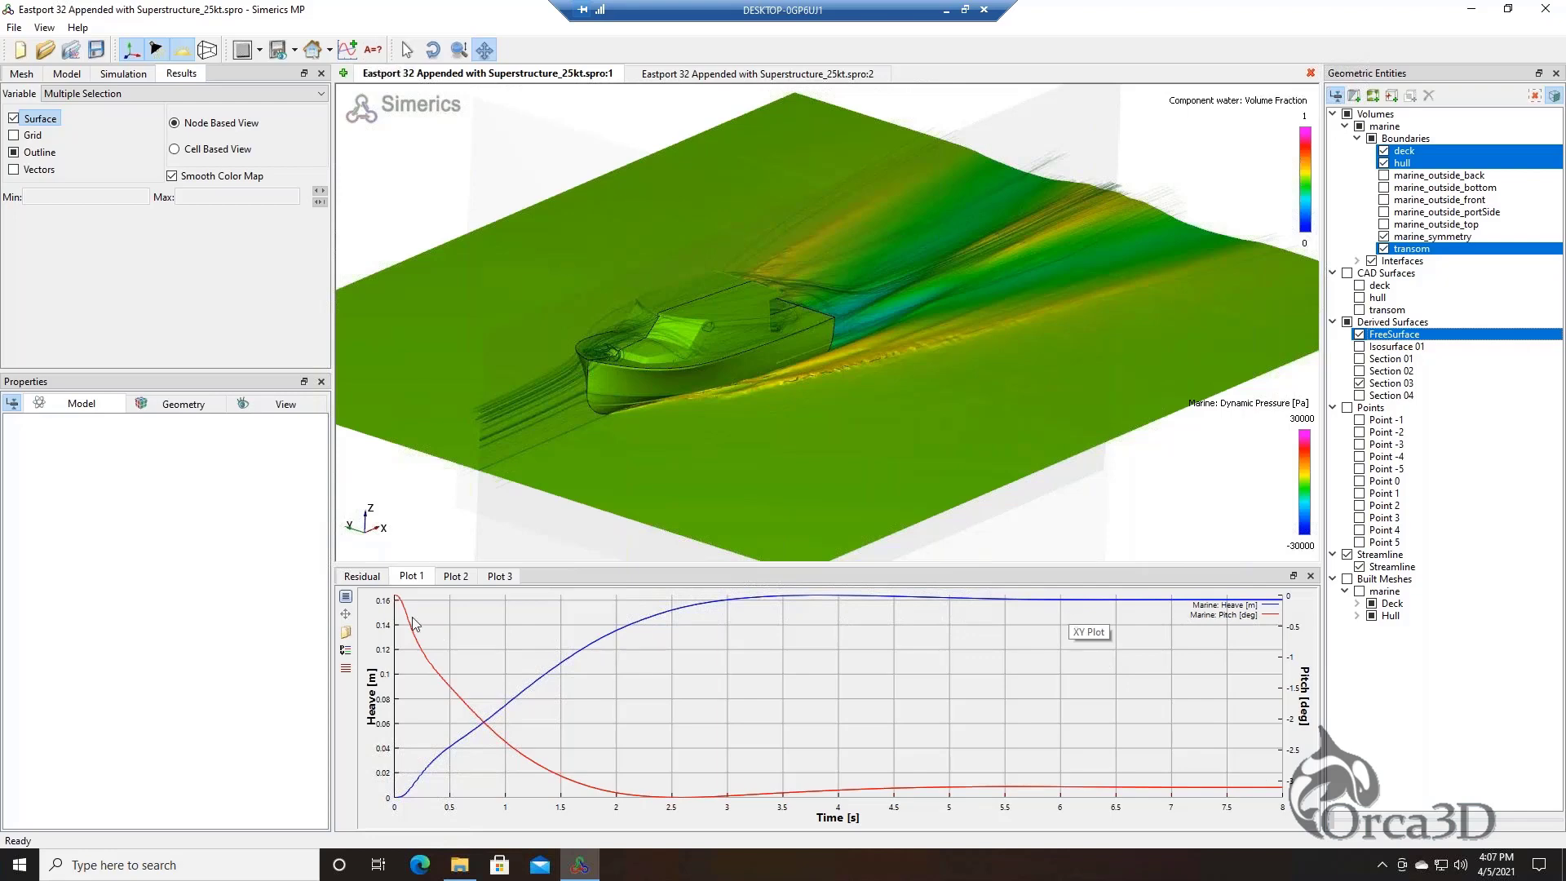
Display the total resistance plot and enlarge the flat part of its curve from about 3.6 to 8 s
{"action": "left_click", "coordinate": [456, 577]}
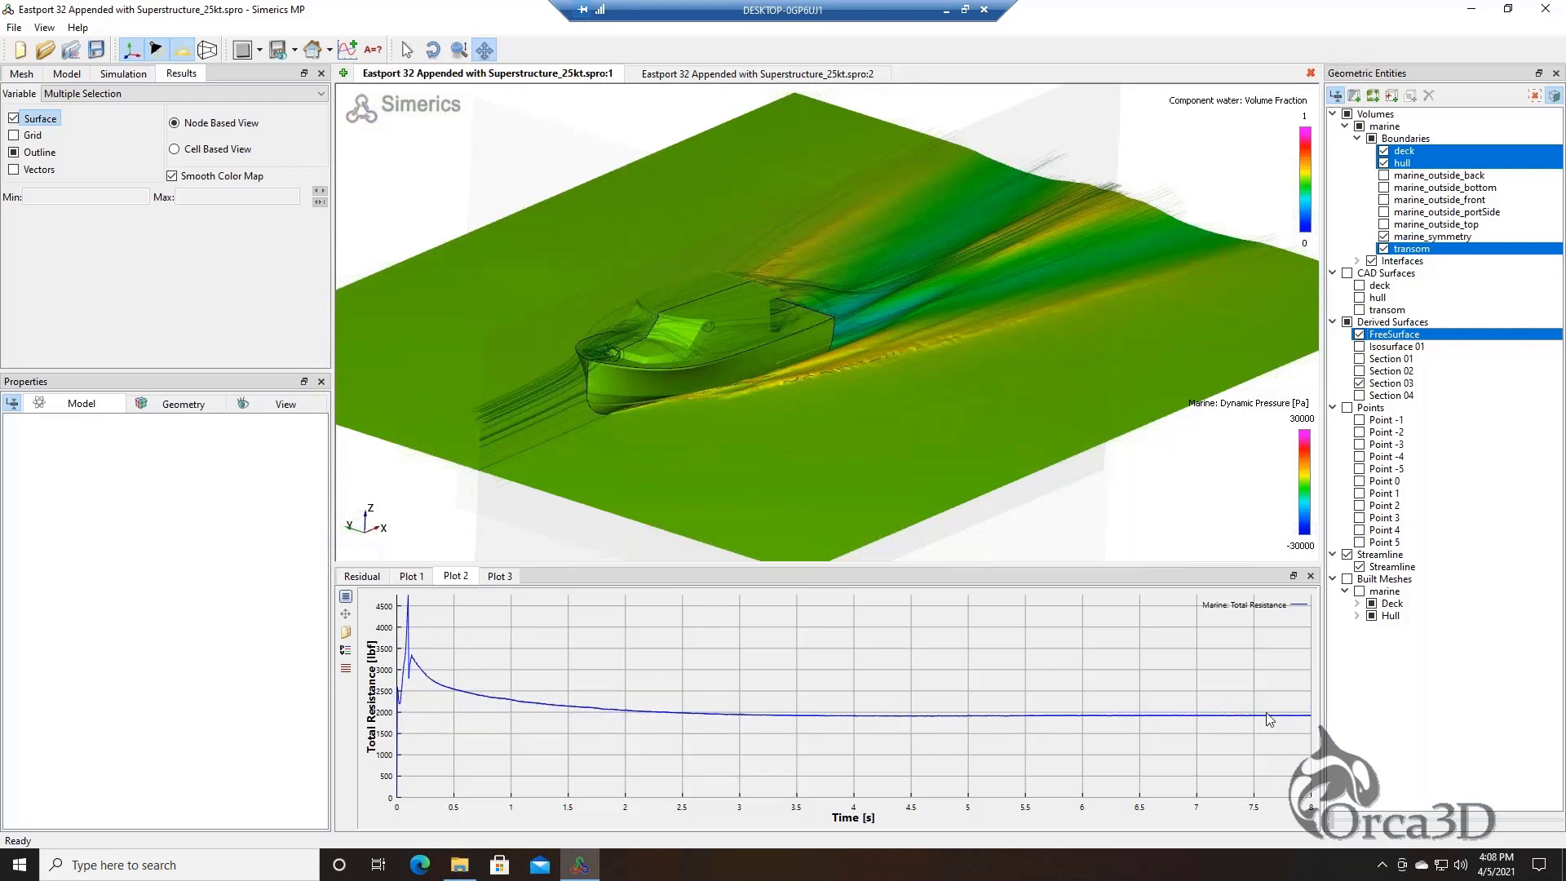
{"action": "left_click_drag", "start_coordinate": [789, 712], "coordinate": [1315, 740]}
{"action": "middle_click_drag", "start_coordinate": [1086, 737], "coordinate": [1057, 689]}
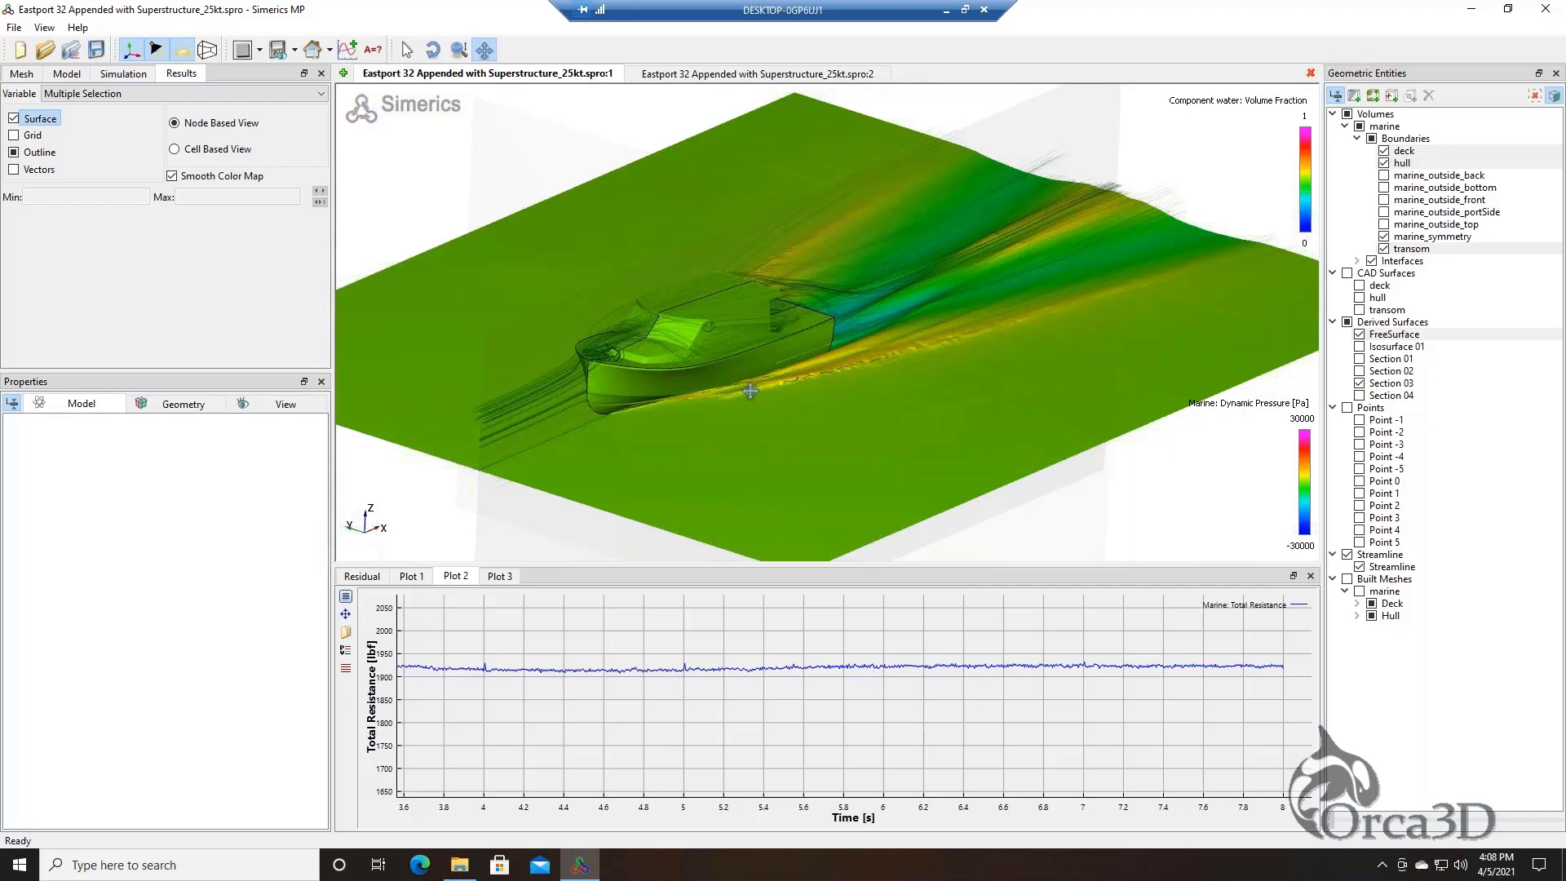
Examine the free surface, spray and wake around the boat from the bow, above the stern and the side
{"action": "left_click_drag", "start_coordinate": [749, 362], "coordinate": [769, 379]}
{"action": "scroll", "coordinate": [766, 380], "scroll_direction": "up", "scroll_amount": 3}
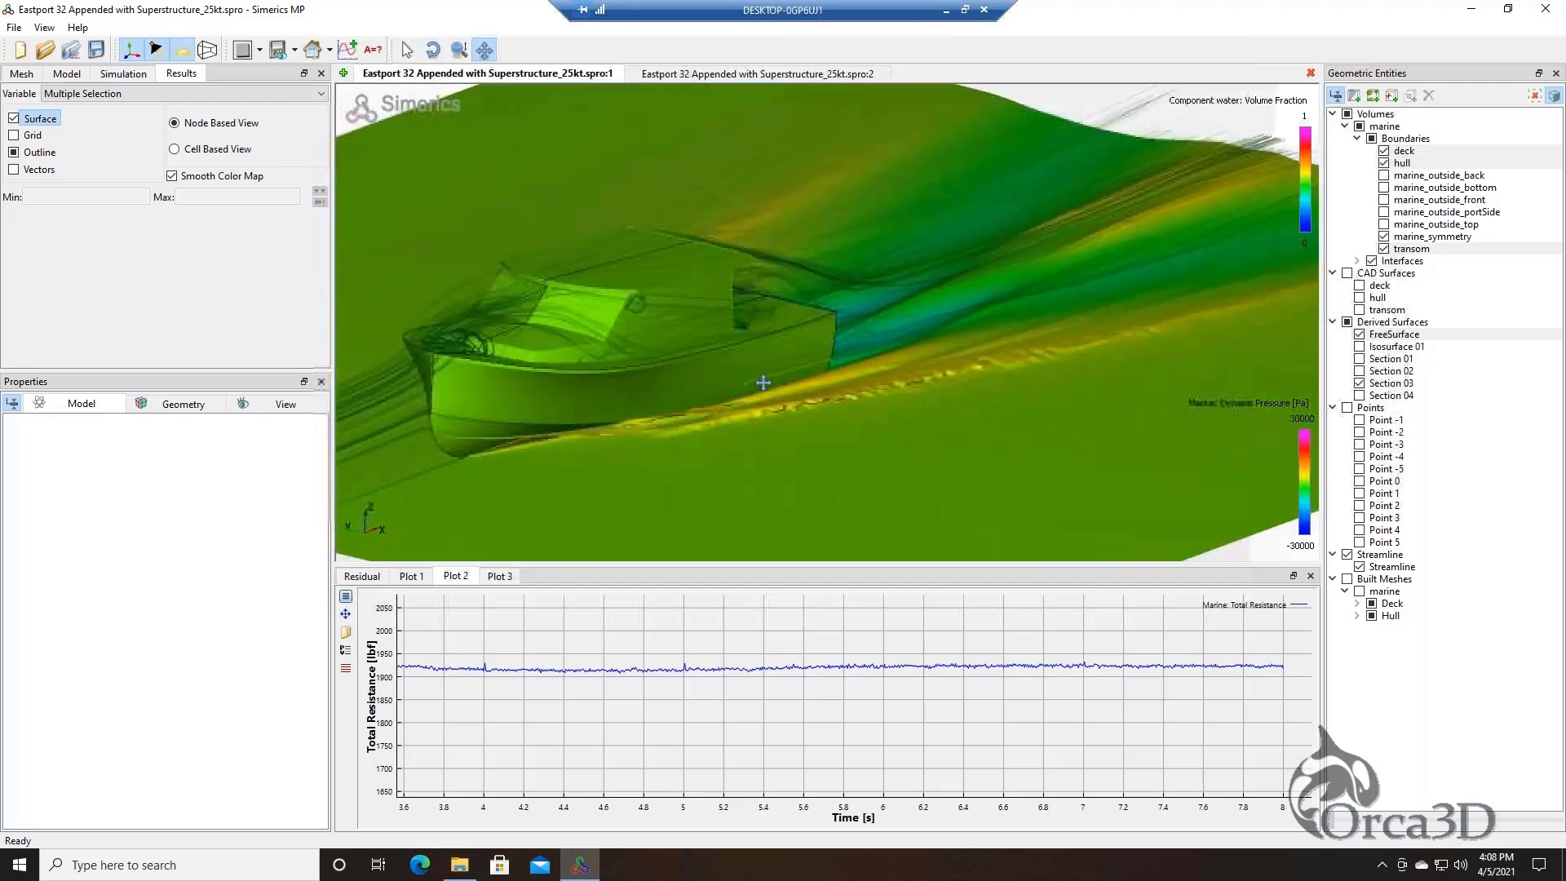
{"action": "middle_click_drag", "start_coordinate": [760, 381], "coordinate": [775, 374]}
{"action": "left_click_drag", "start_coordinate": [775, 374], "coordinate": [877, 400]}
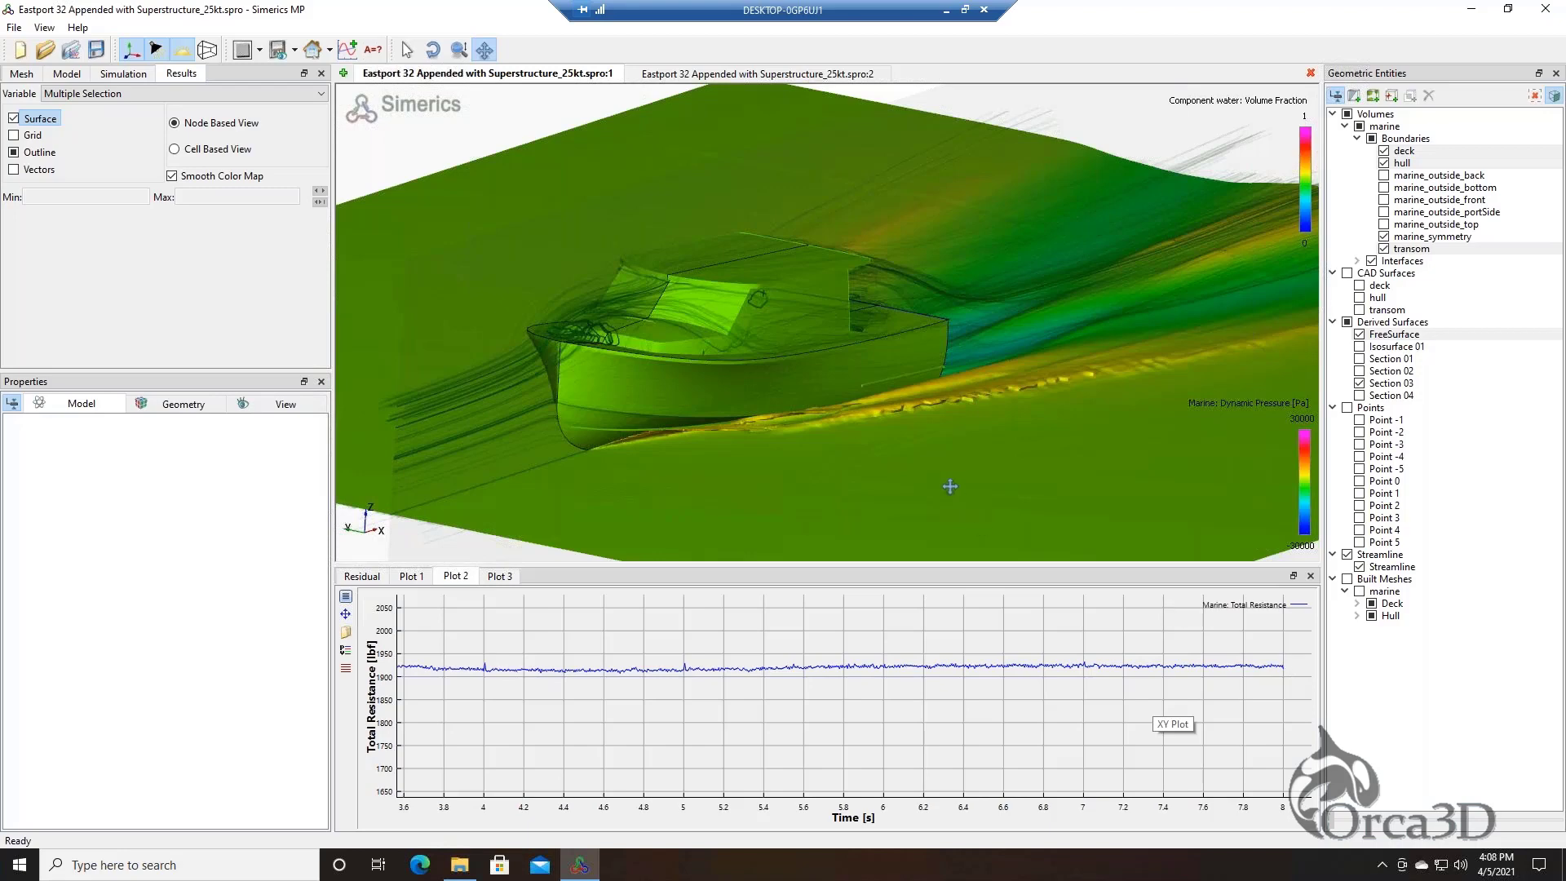
{"action": "left_click_drag", "start_coordinate": [949, 463], "coordinate": [841, 534]}
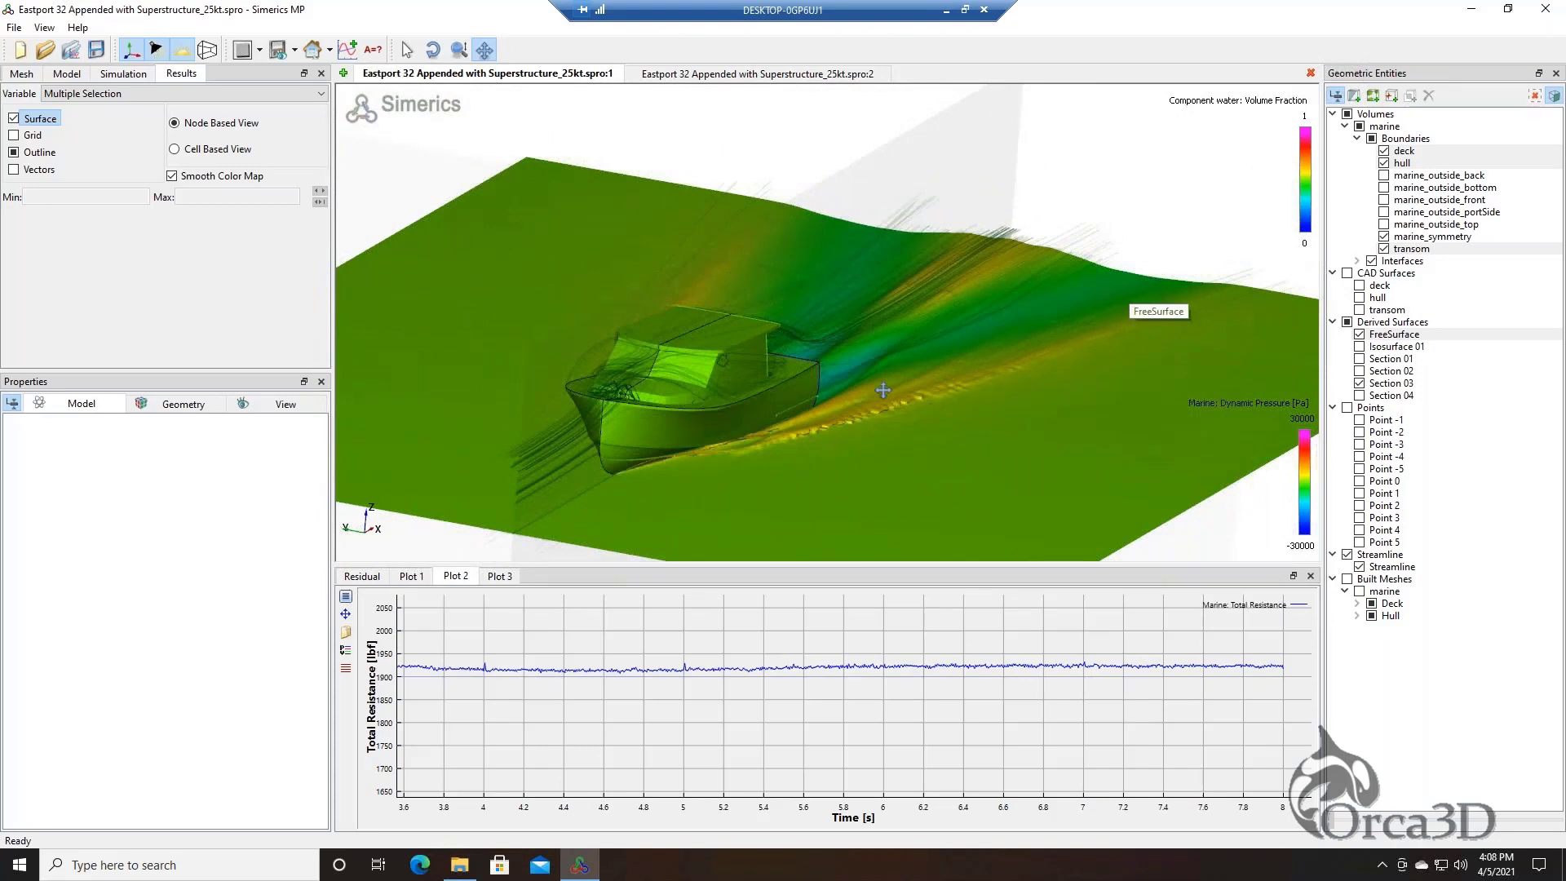
{"action": "left_click_drag", "start_coordinate": [849, 431], "coordinate": [636, 350]}
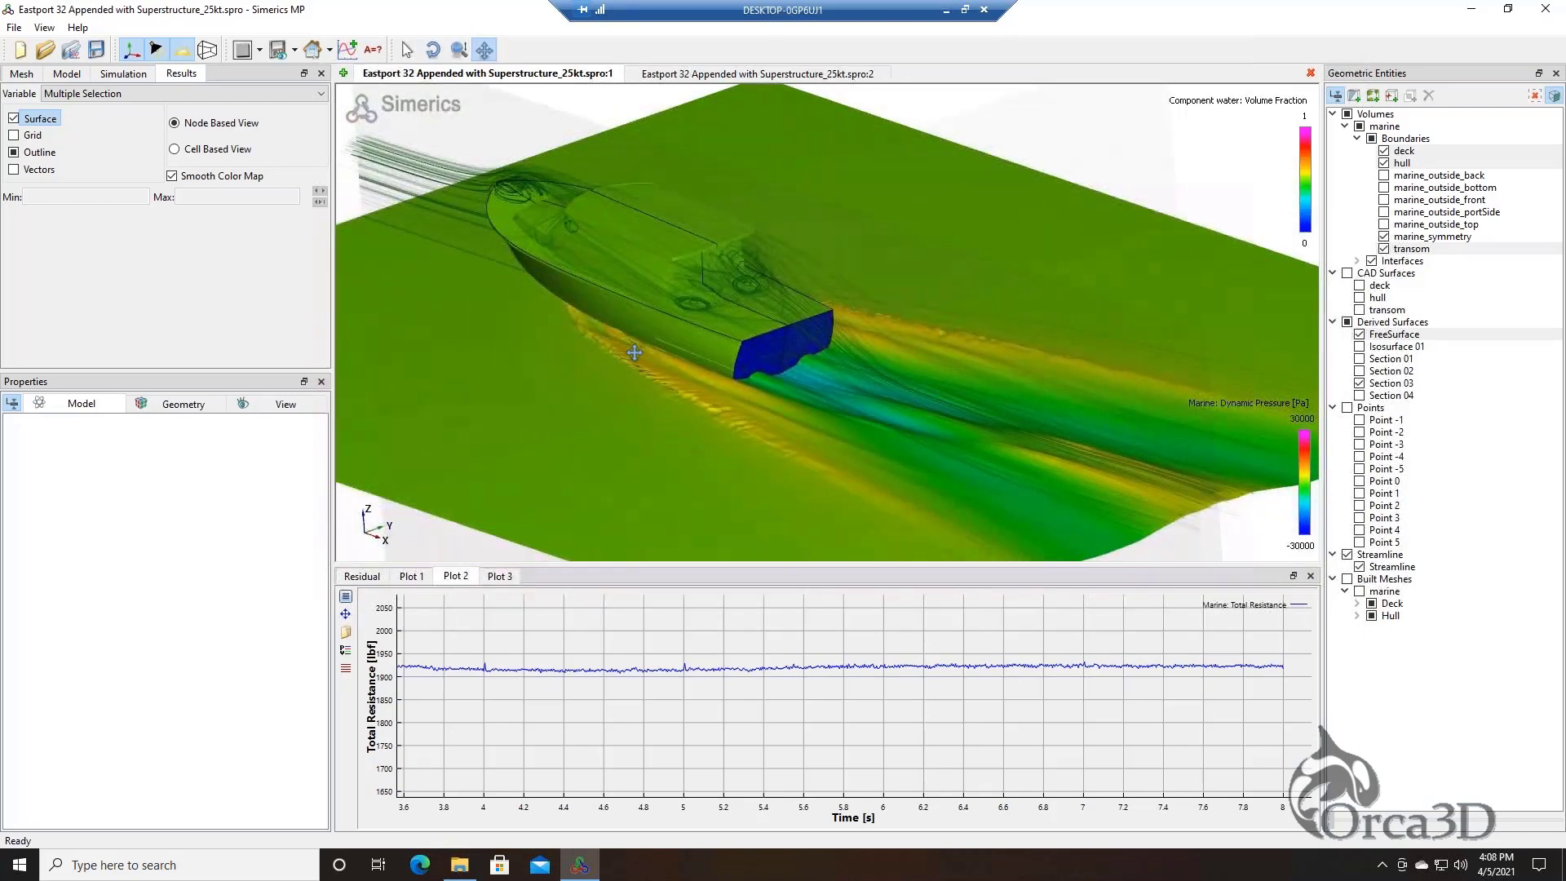
{"action": "left_click_drag", "start_coordinate": [763, 398], "coordinate": [1221, 434]}
Add the streamlines to the selection, show them coloured by velocity magnitude and set a standard side view of the boat
{"action": "left_click", "coordinate": [1398, 561], "text": "ctrl"}
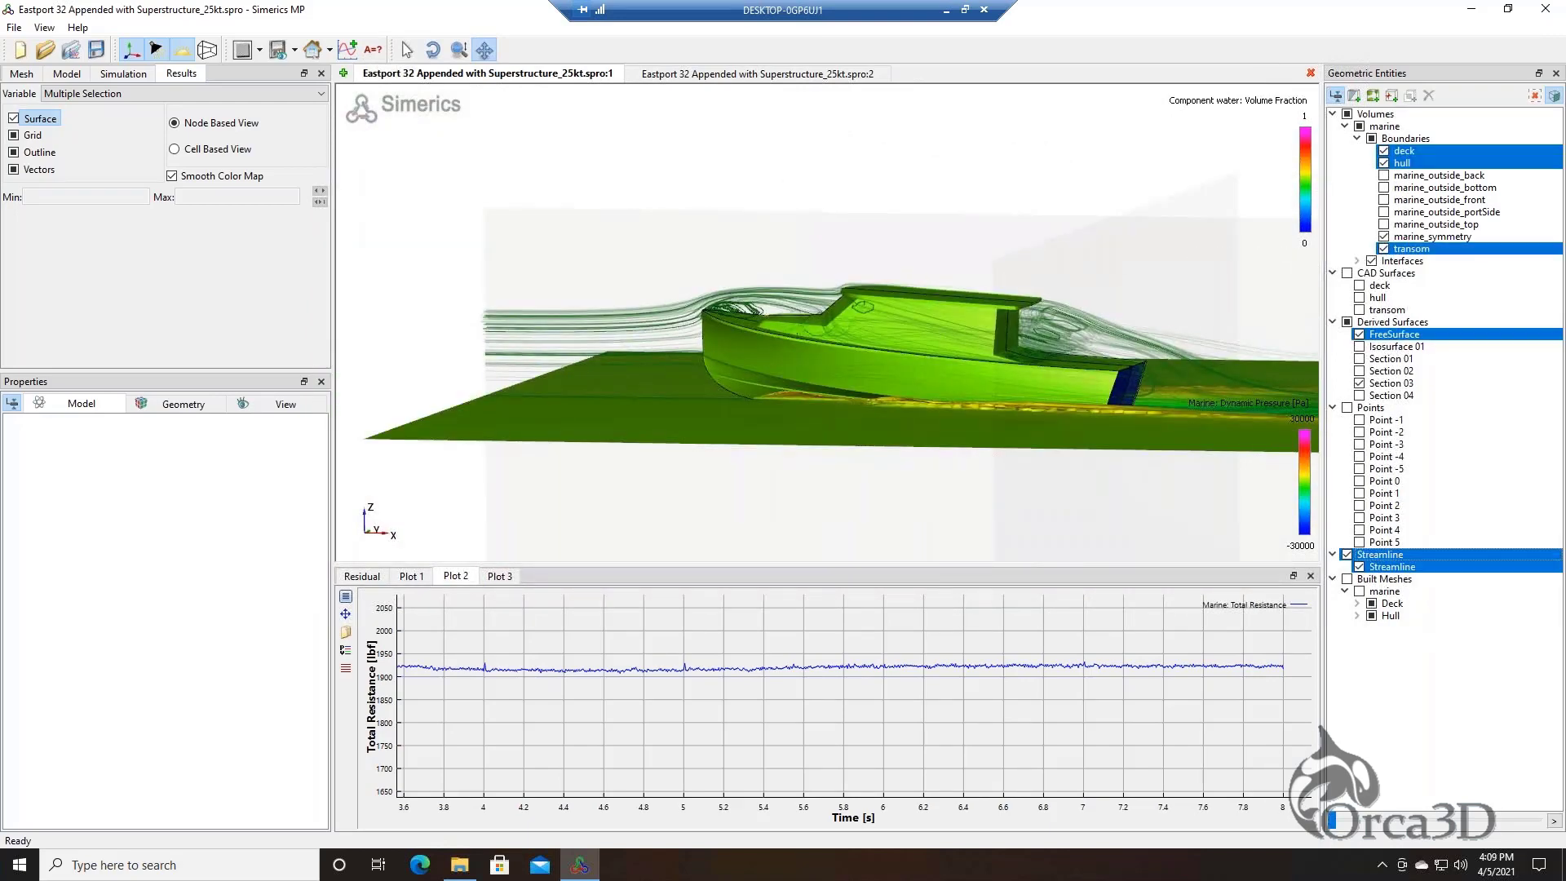
{"action": "left_click_drag", "start_coordinate": [1081, 457], "coordinate": [631, 310]}
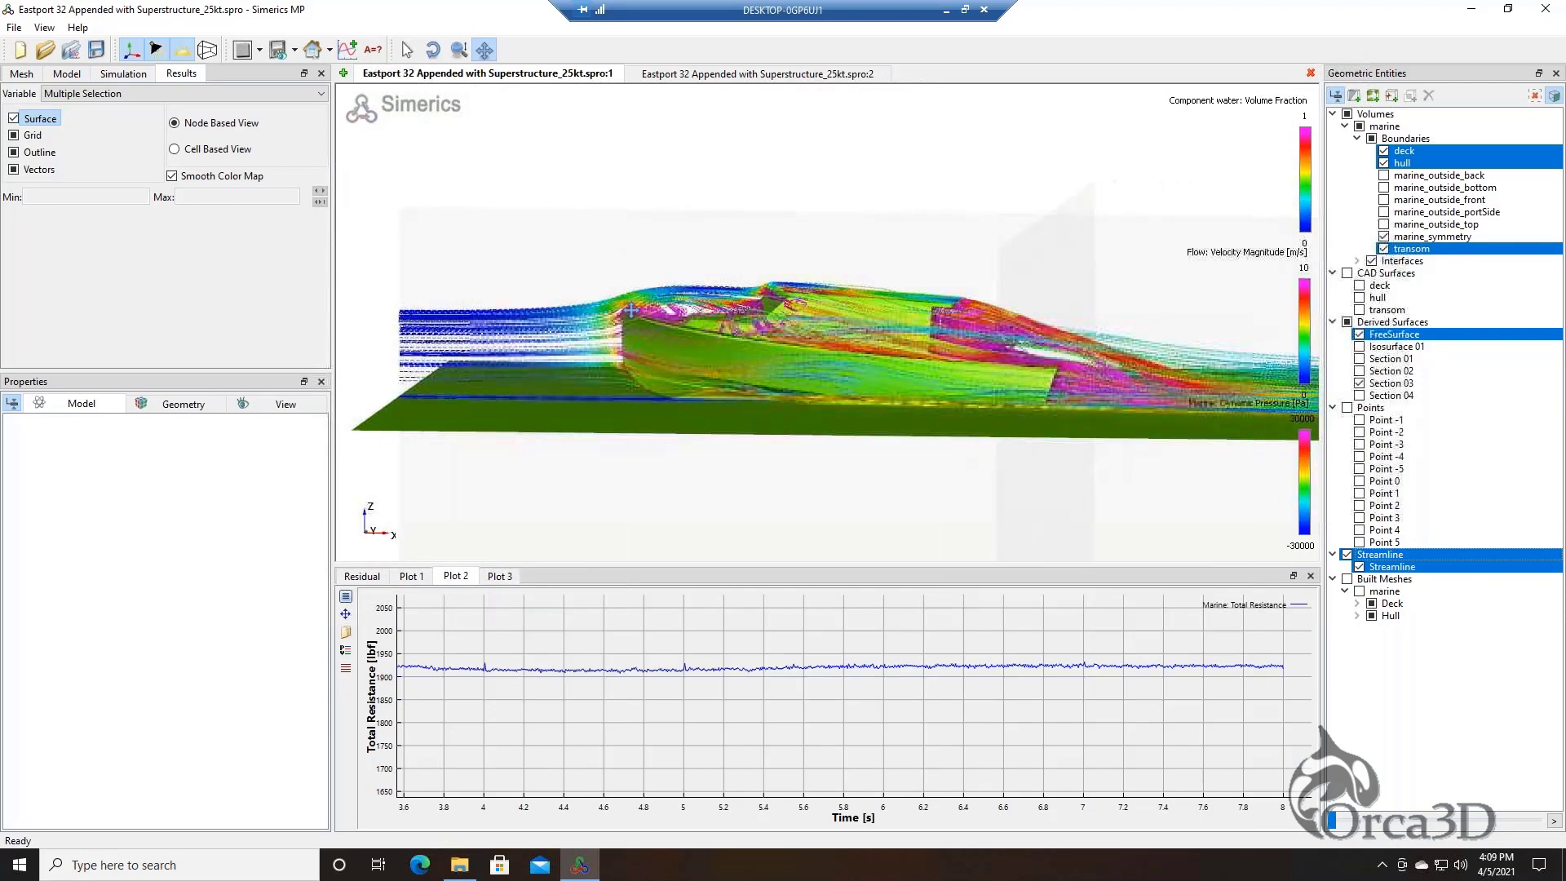
{"action": "left_click", "coordinate": [330, 49]}
{"action": "left_click", "coordinate": [343, 181]}
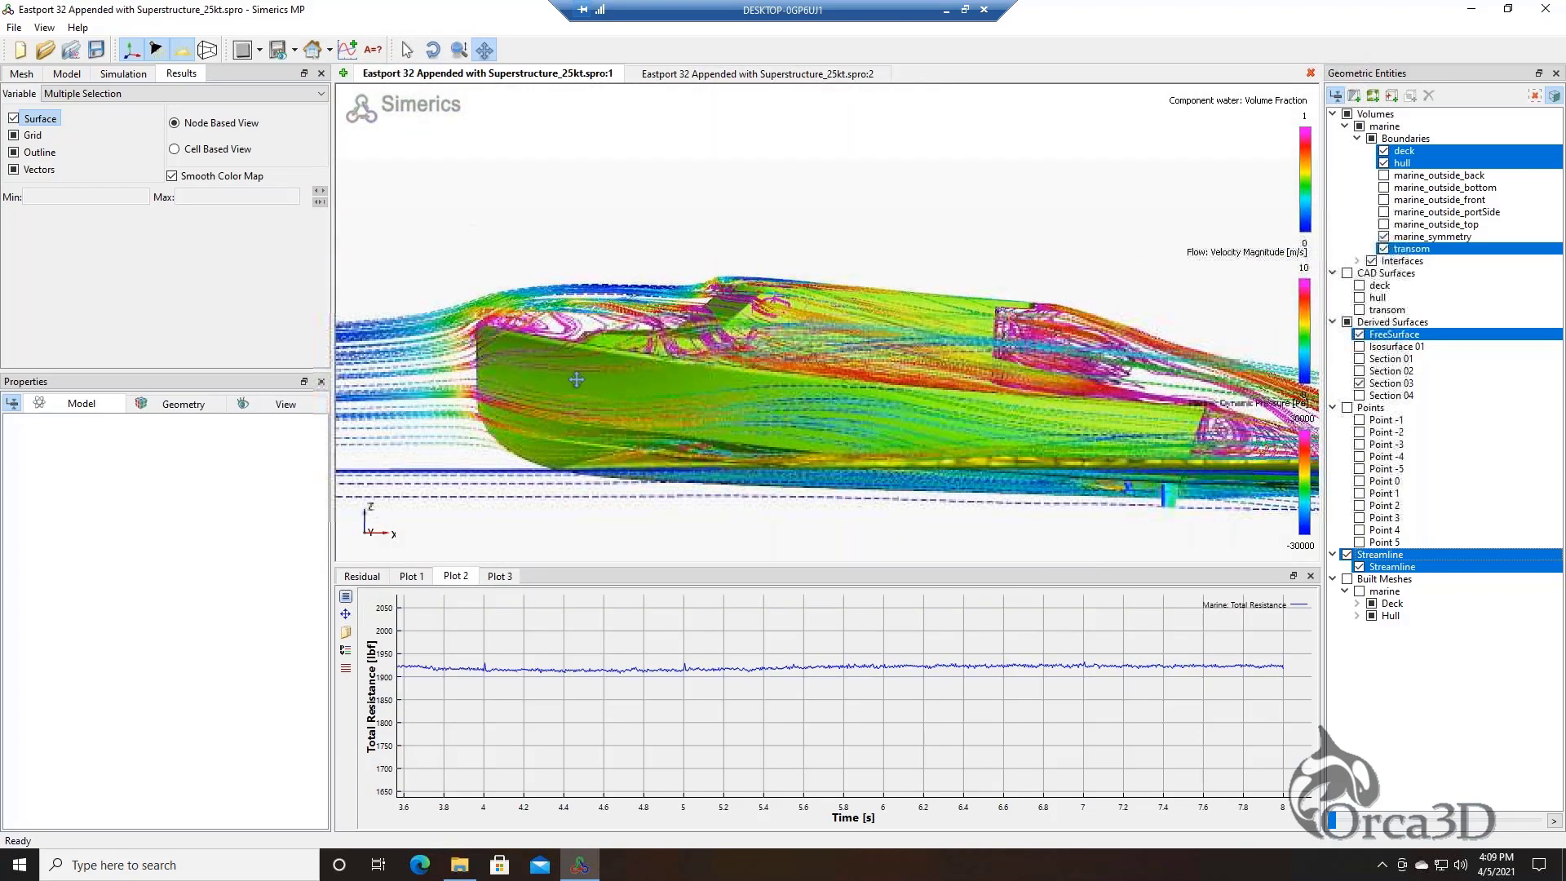
Examine the velocity-coloured streamlines along the superstructure and behind the cockpit and transom
{"action": "left_click_drag", "start_coordinate": [858, 354], "coordinate": [661, 343]}
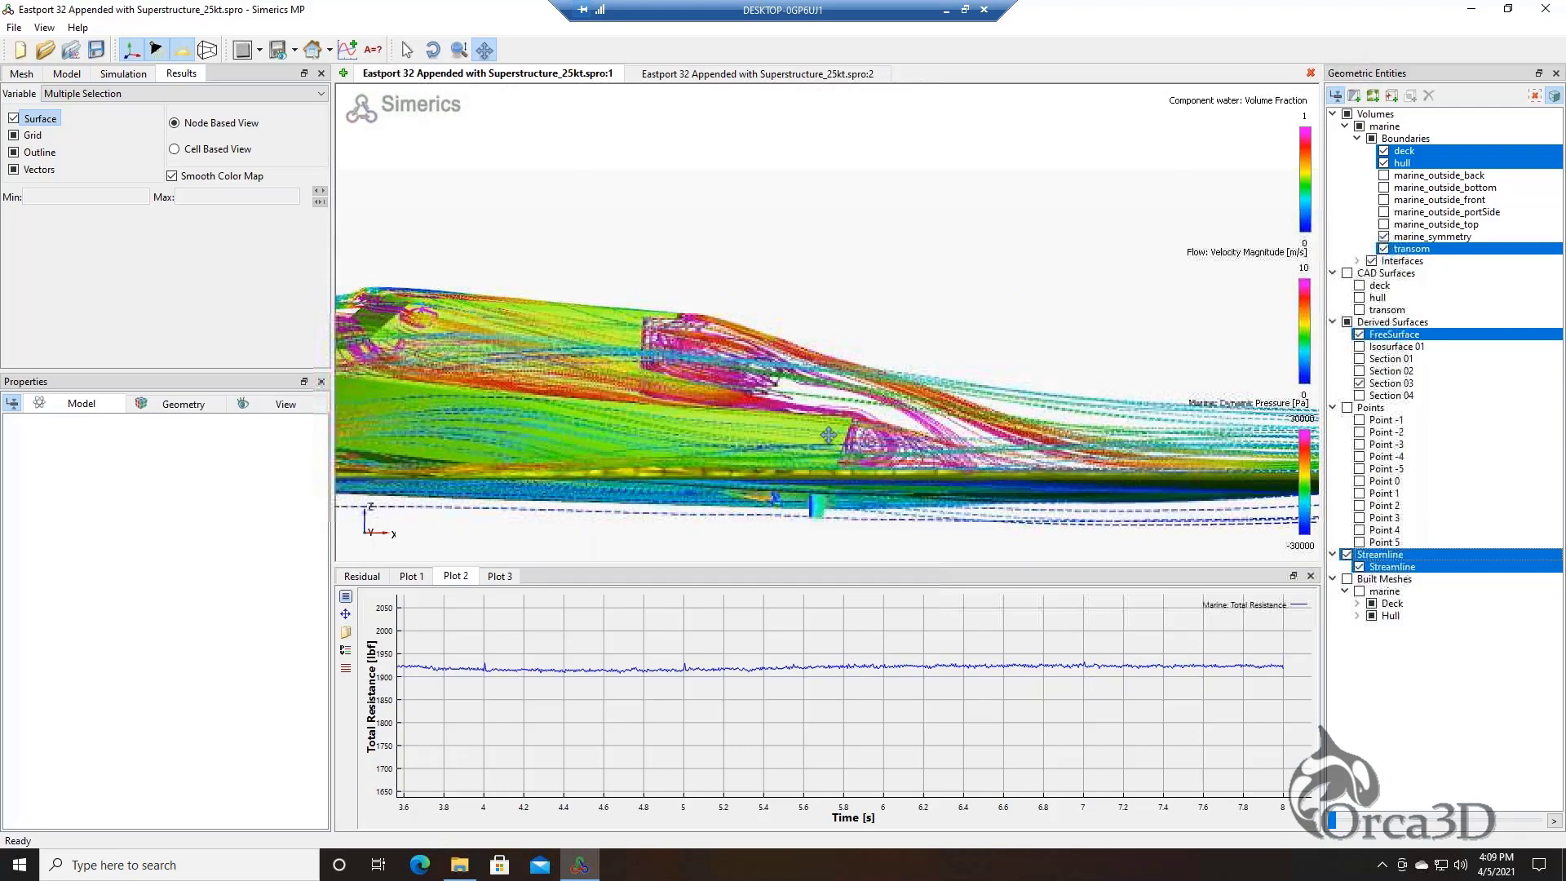
{"action": "left_click_drag", "start_coordinate": [785, 424], "coordinate": [846, 351]}
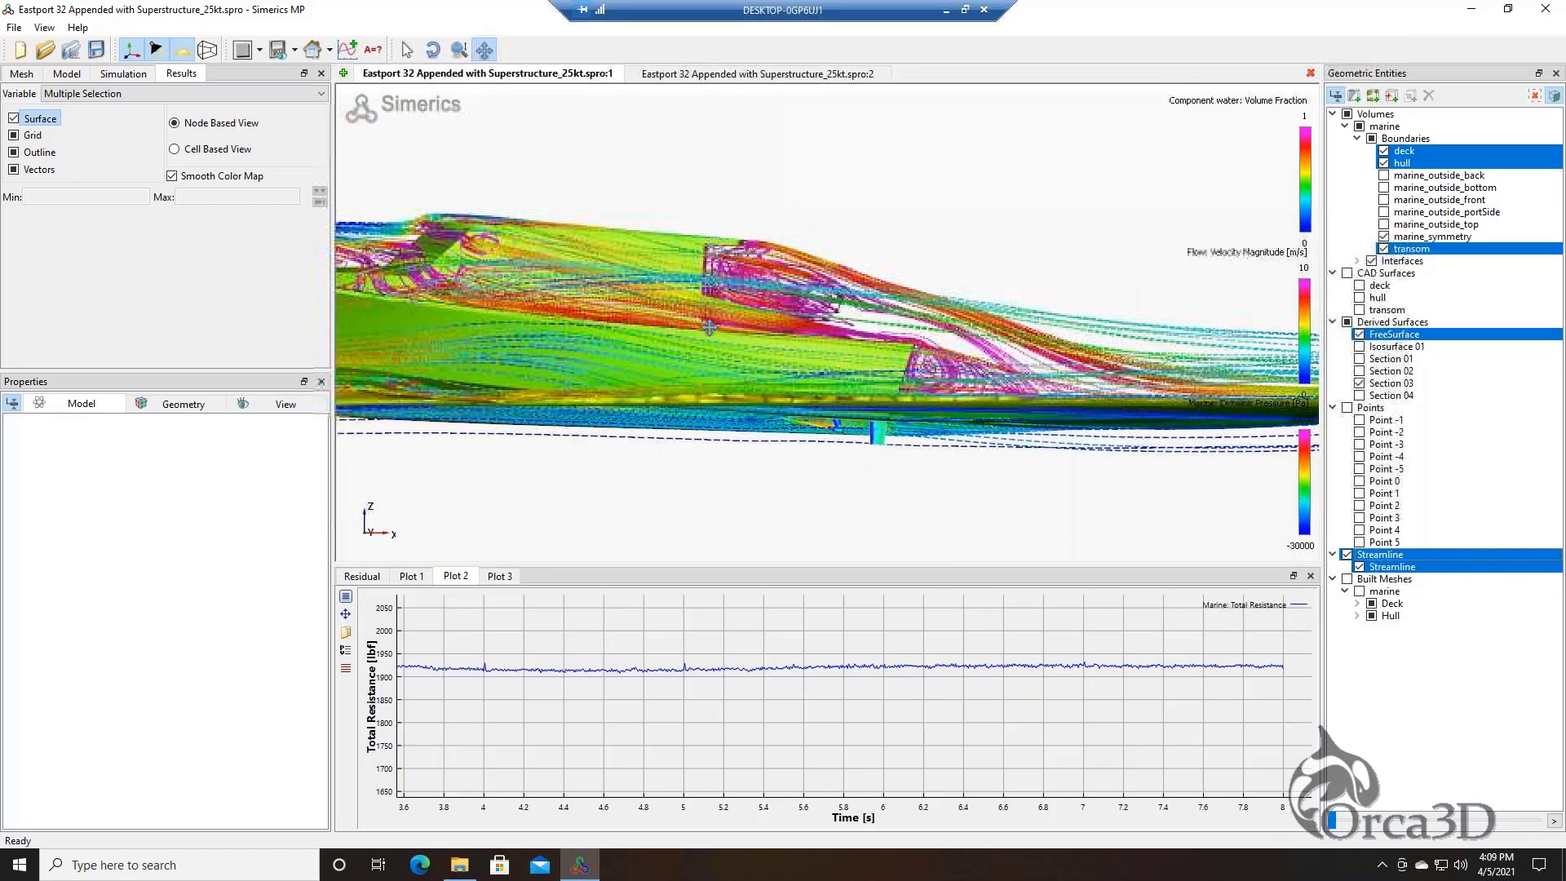
{"action": "middle_click_drag", "start_coordinate": [706, 315], "coordinate": [708, 287]}
Examine the streamlines and dynamic pressure around the propellers and rudders up close from below the hull
{"action": "left_click_drag", "start_coordinate": [769, 305], "coordinate": [814, 350]}
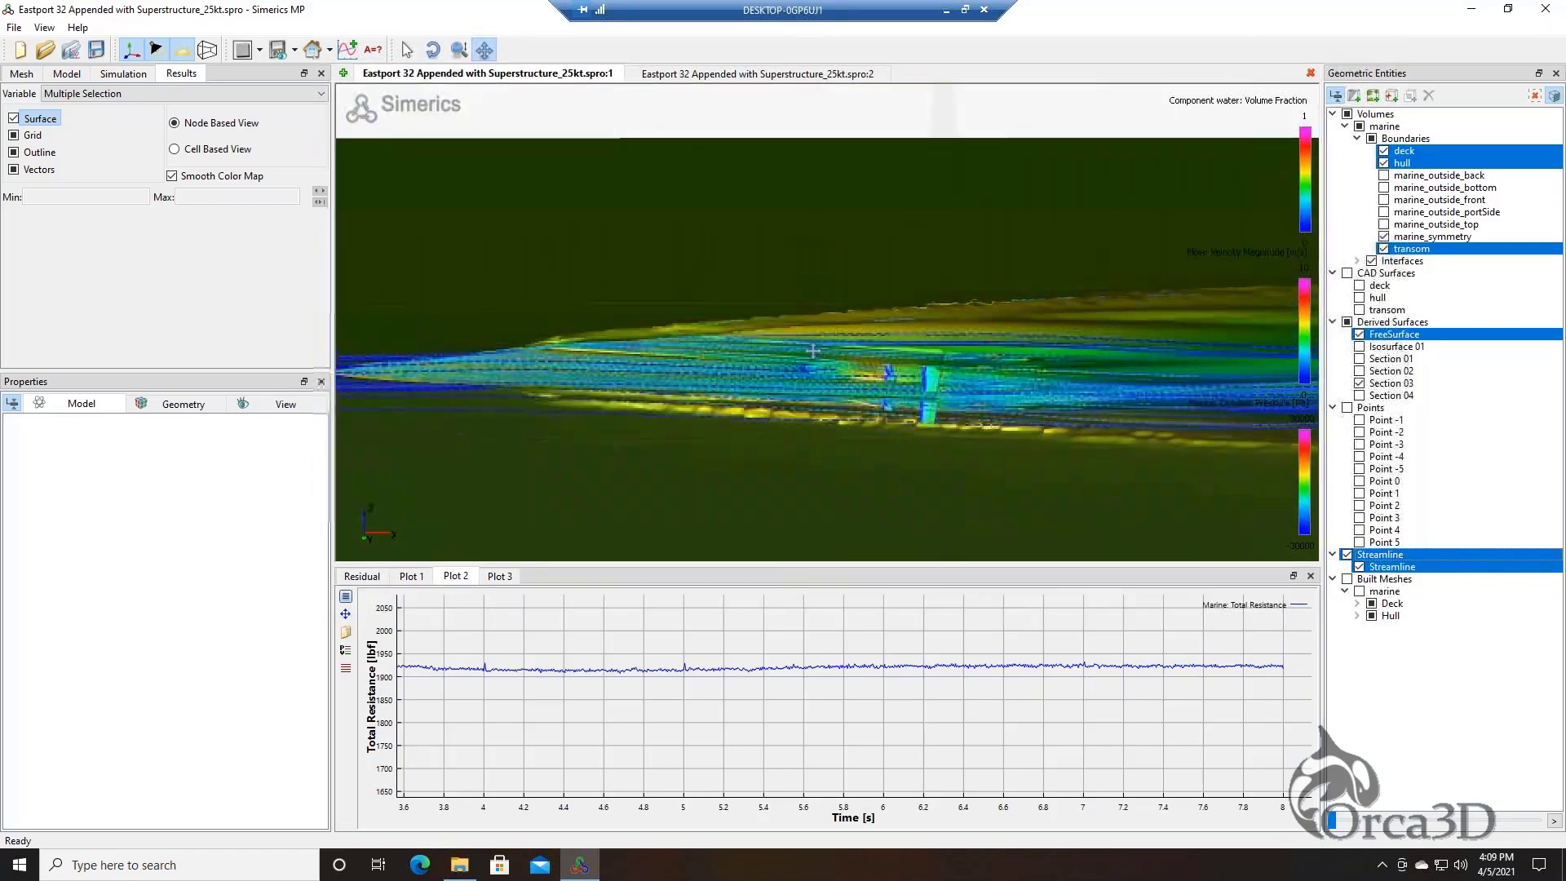
{"action": "middle_click_drag", "start_coordinate": [818, 289], "coordinate": [816, 245]}
{"action": "scroll", "coordinate": [814, 269], "scroll_direction": "up", "scroll_amount": 3}
{"action": "left_click_drag", "start_coordinate": [804, 416], "coordinate": [751, 380]}
{"action": "scroll", "coordinate": [742, 343], "scroll_direction": "up", "scroll_amount": 2}
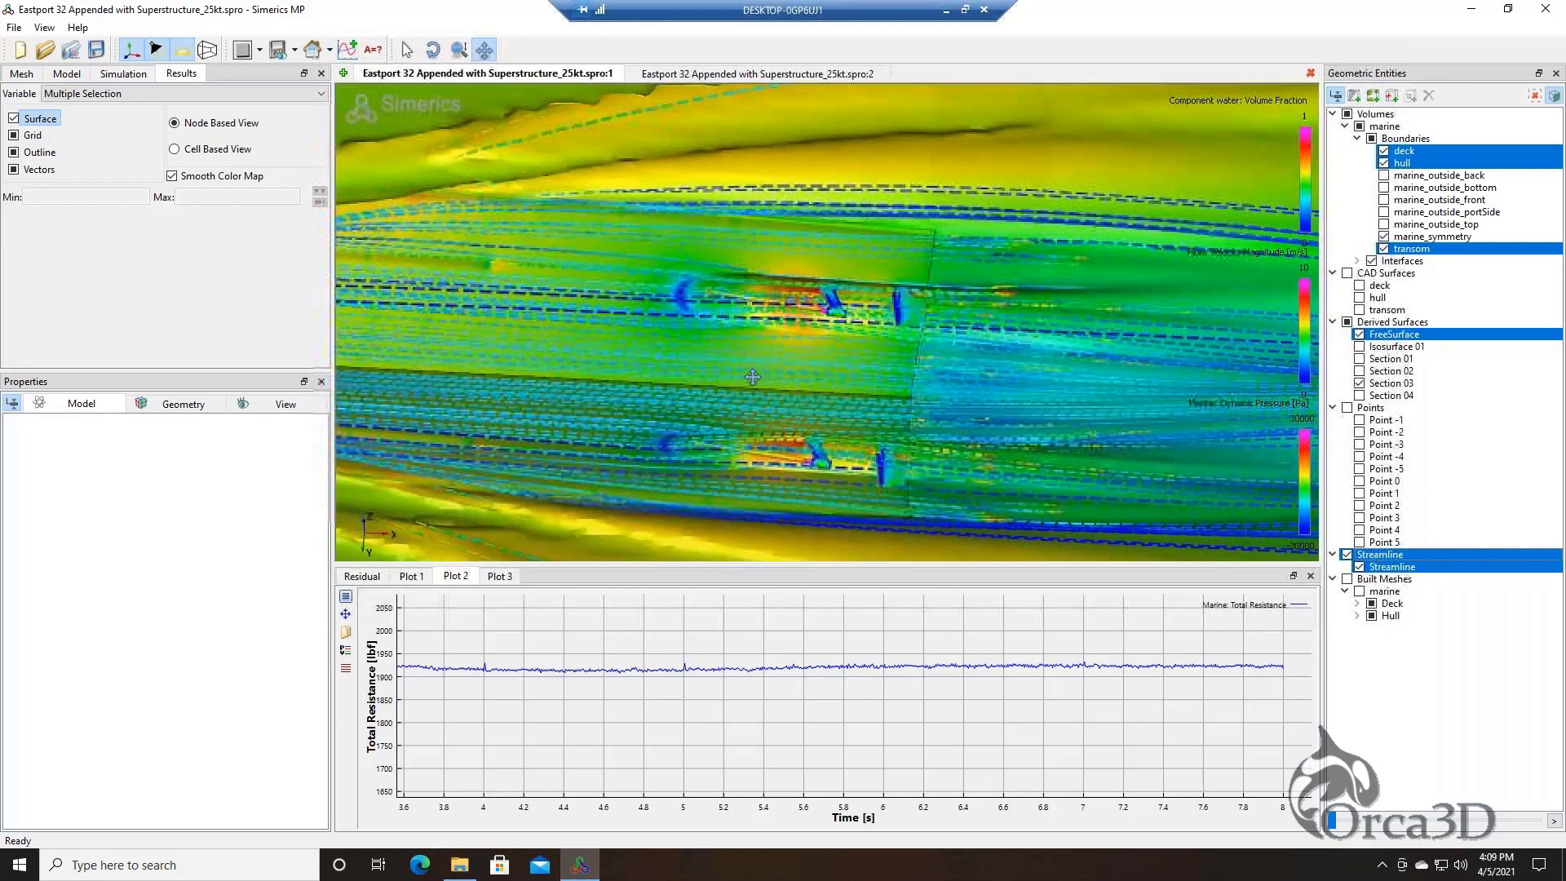
In the second results view, show the hull's water volume fraction in plan and hide the streamlines
{"action": "left_click", "coordinate": [738, 76]}
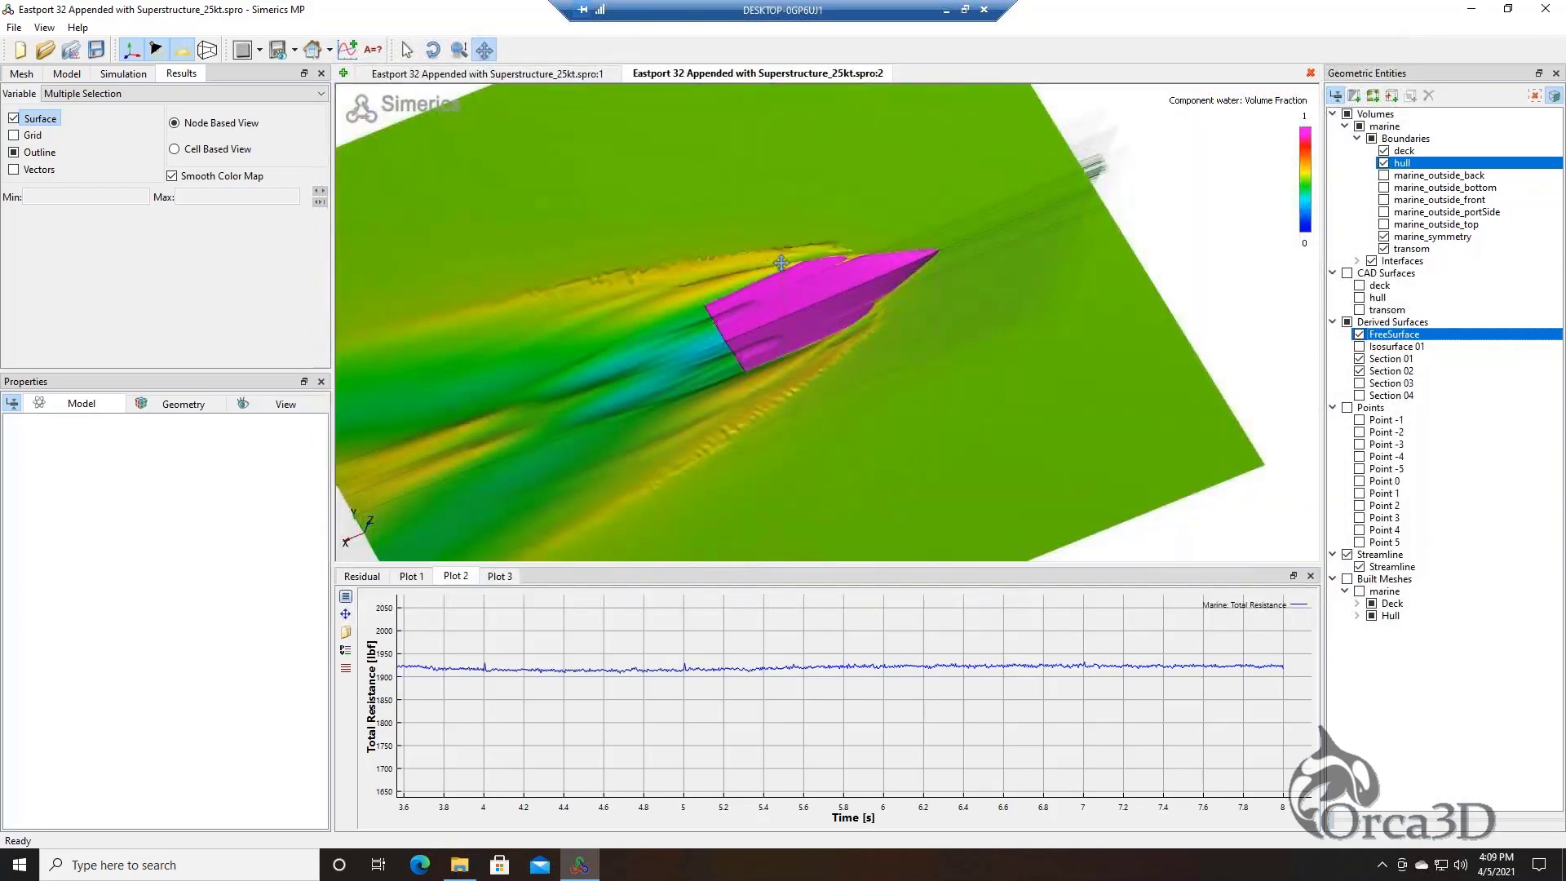
{"action": "left_click_drag", "start_coordinate": [841, 263], "coordinate": [837, 253]}
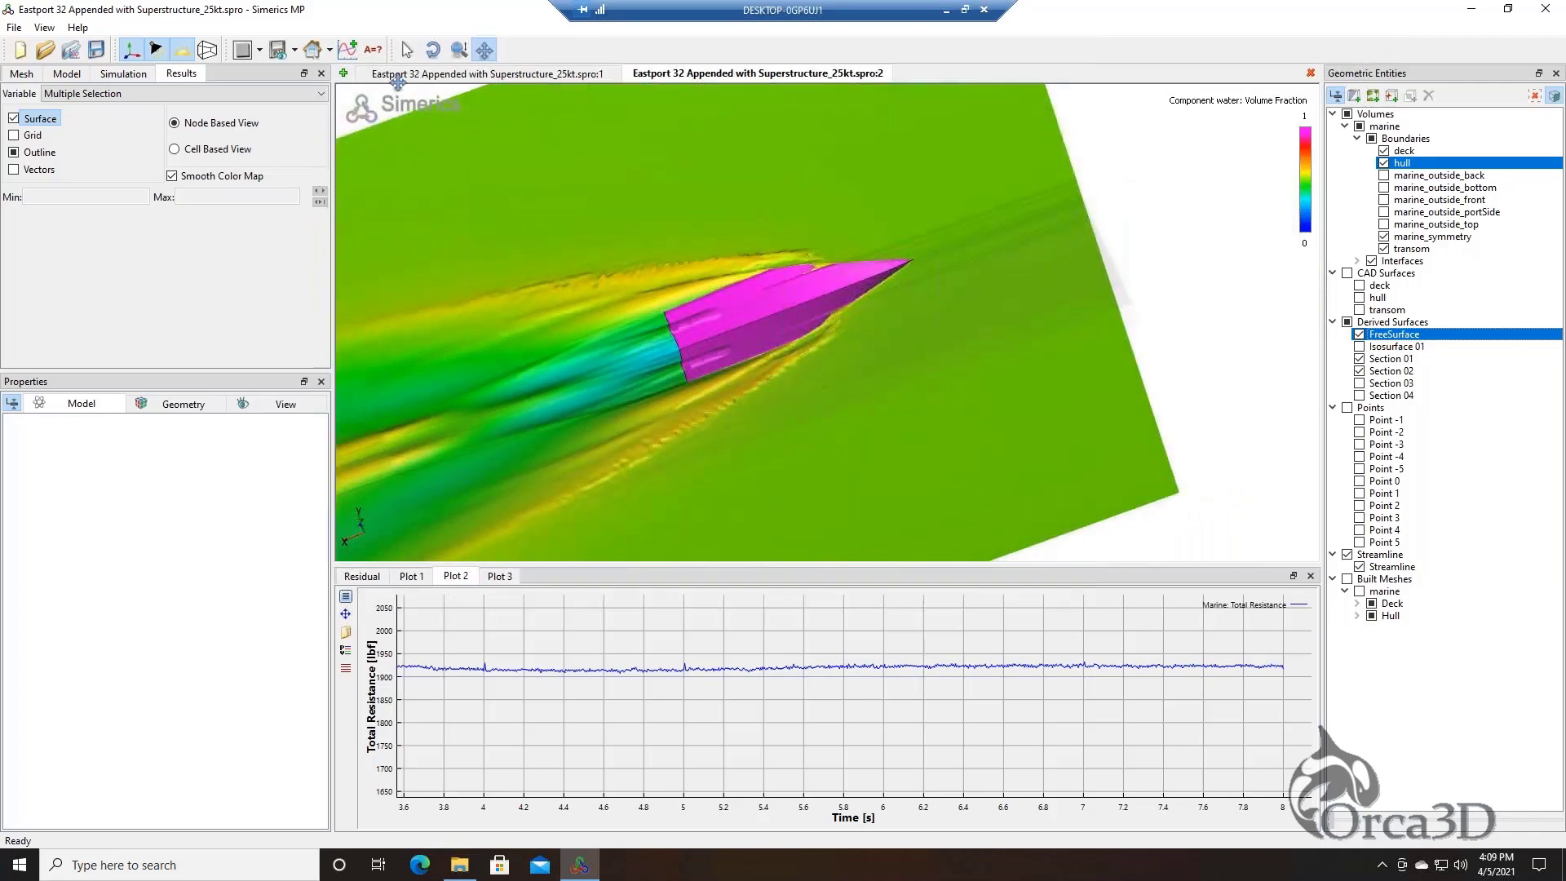
{"action": "left_click", "coordinate": [314, 51]}
{"action": "scroll", "coordinate": [759, 333], "scroll_direction": "up", "scroll_amount": 3}
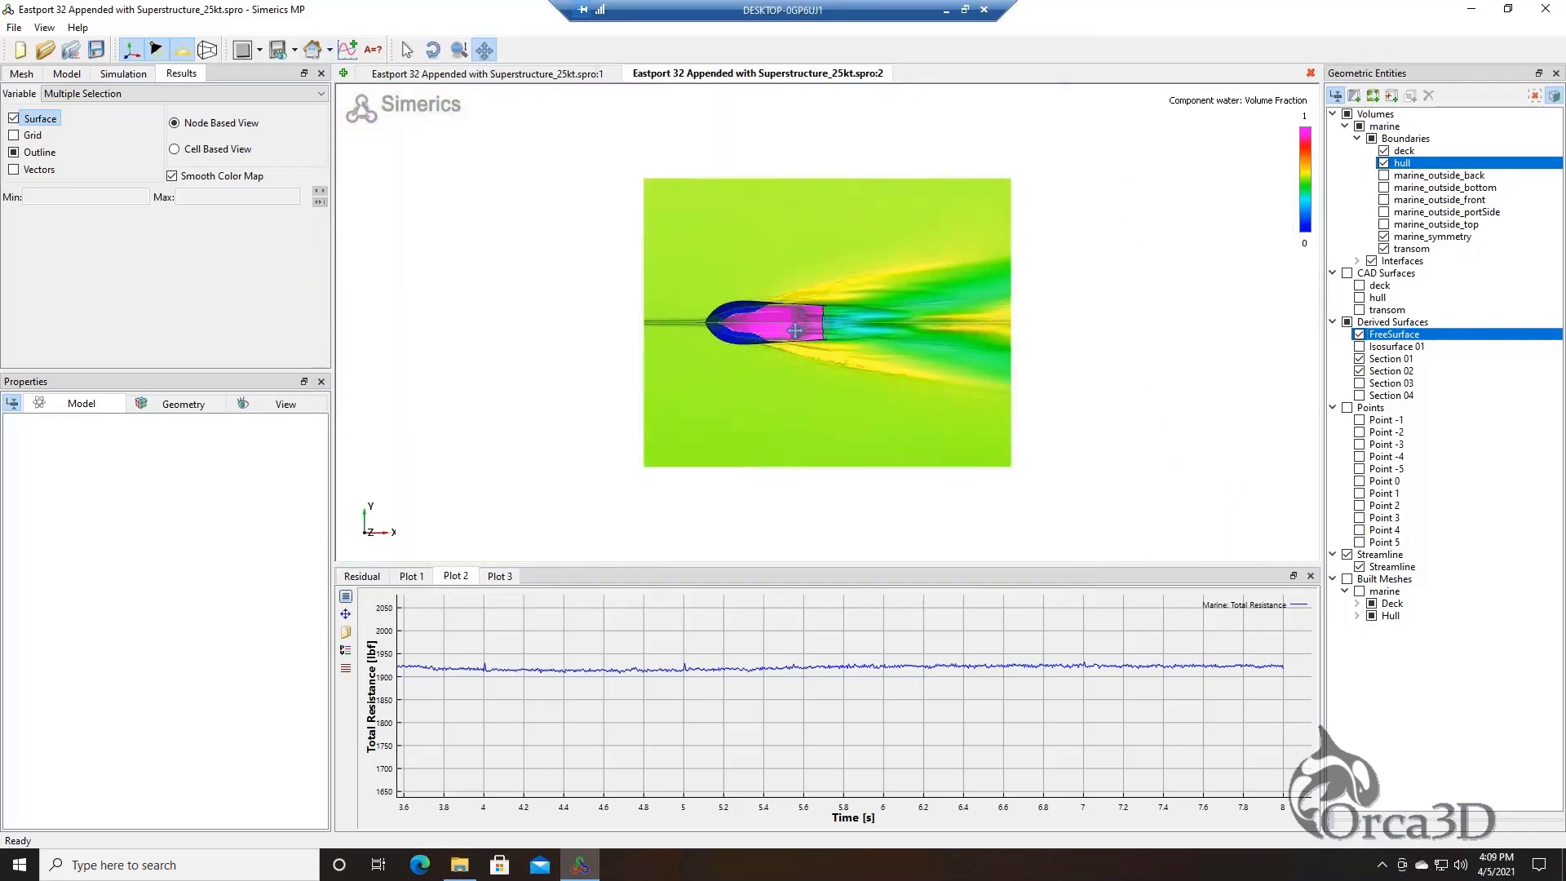
{"action": "scroll", "coordinate": [688, 332], "scroll_direction": "up", "scroll_amount": 4}
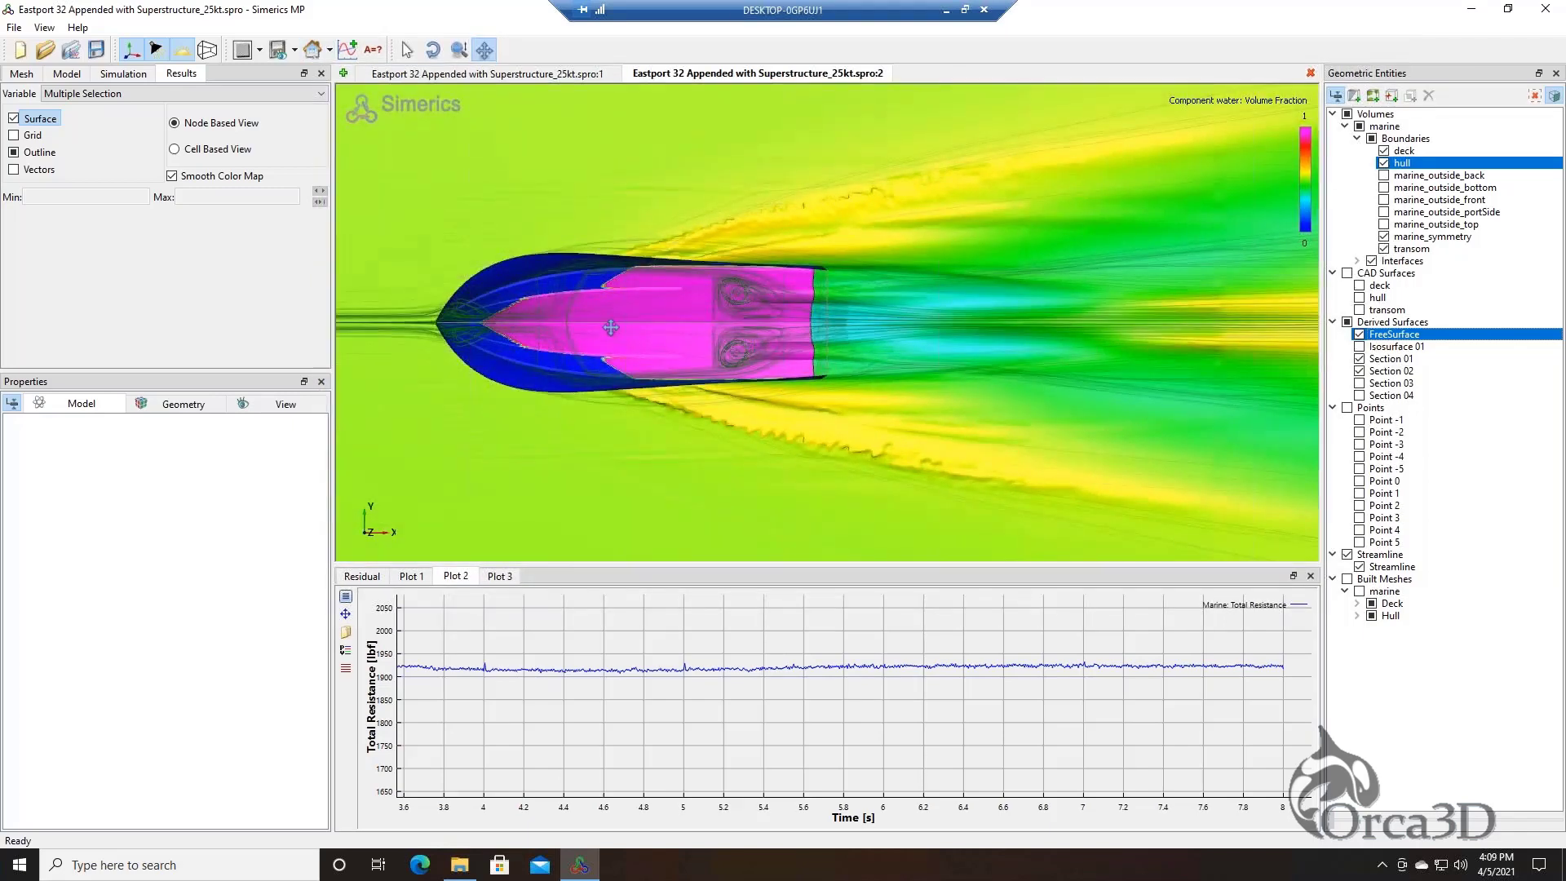
{"action": "left_click_drag", "start_coordinate": [645, 329], "coordinate": [877, 341]}
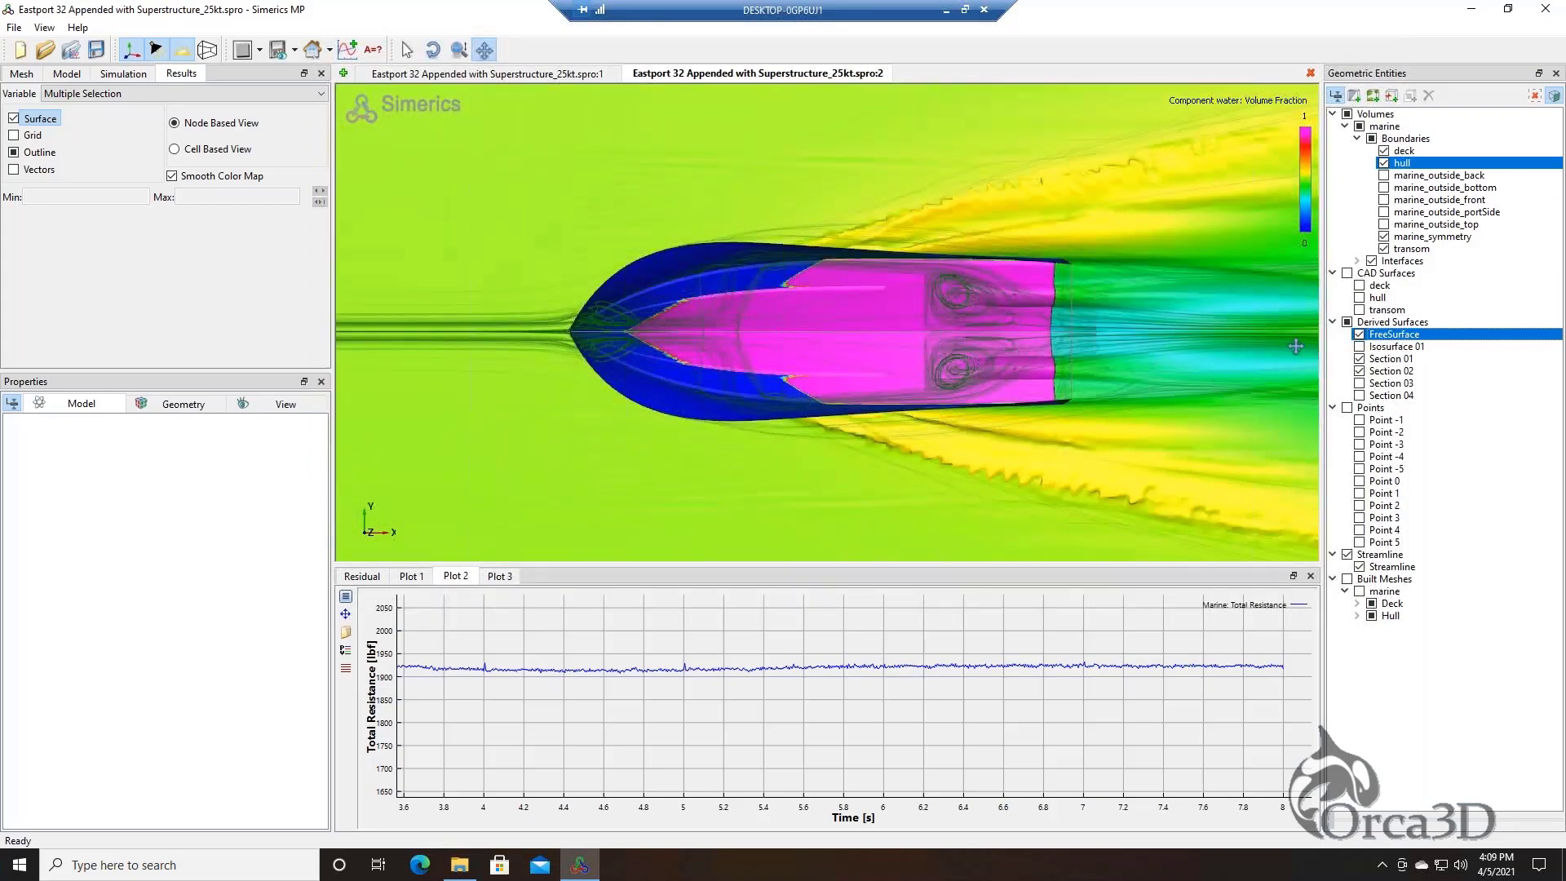
{"action": "left_click", "coordinate": [1391, 567], "text": "ctrl"}
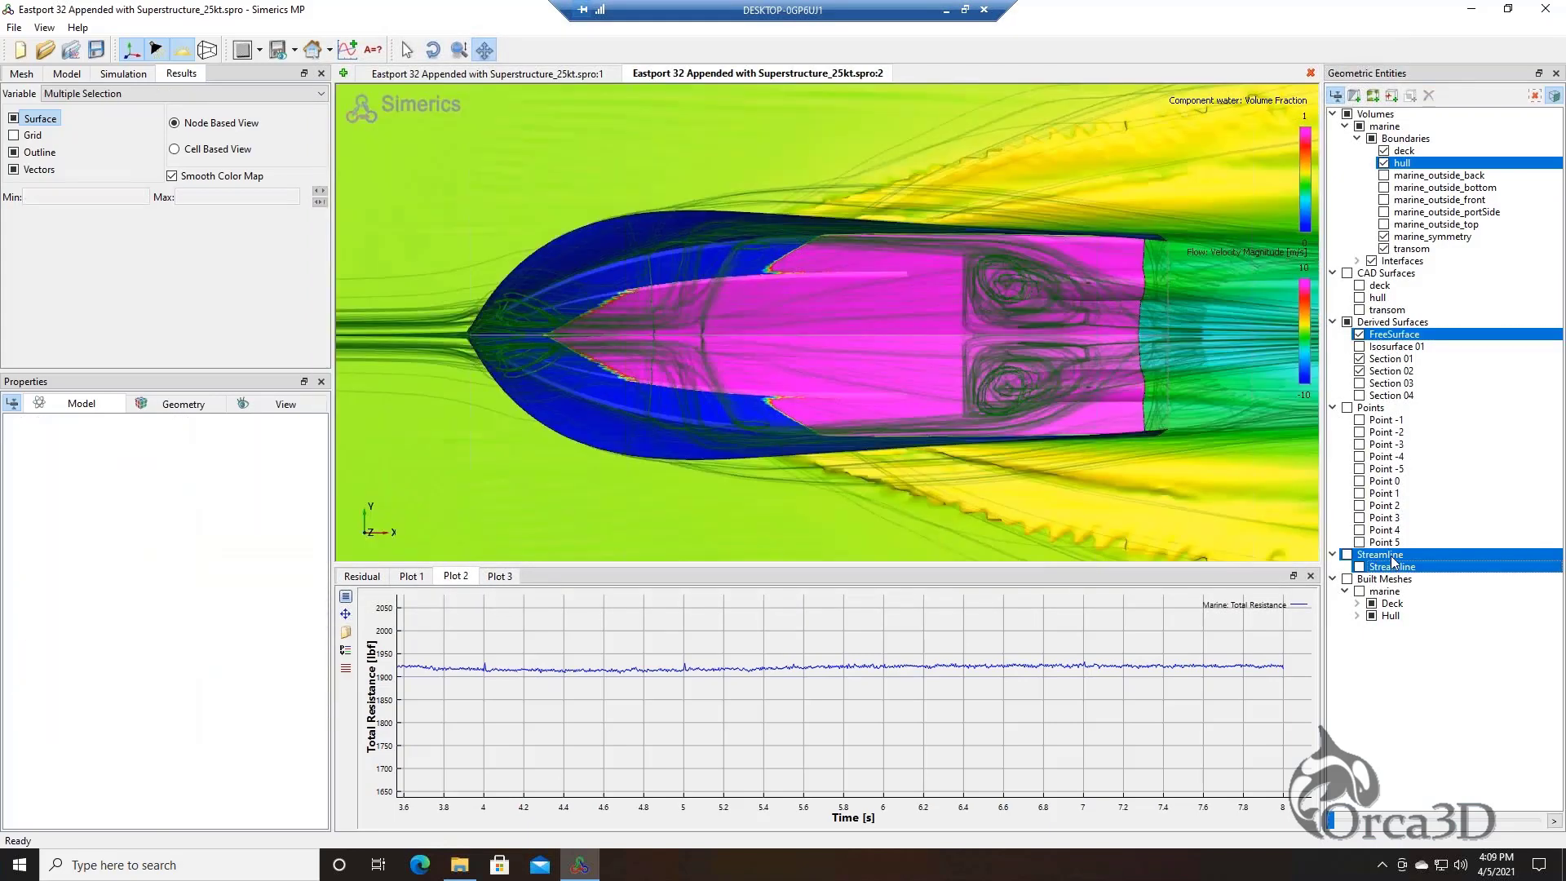
{"action": "left_click", "coordinate": [1393, 562], "text": "ctrl"}
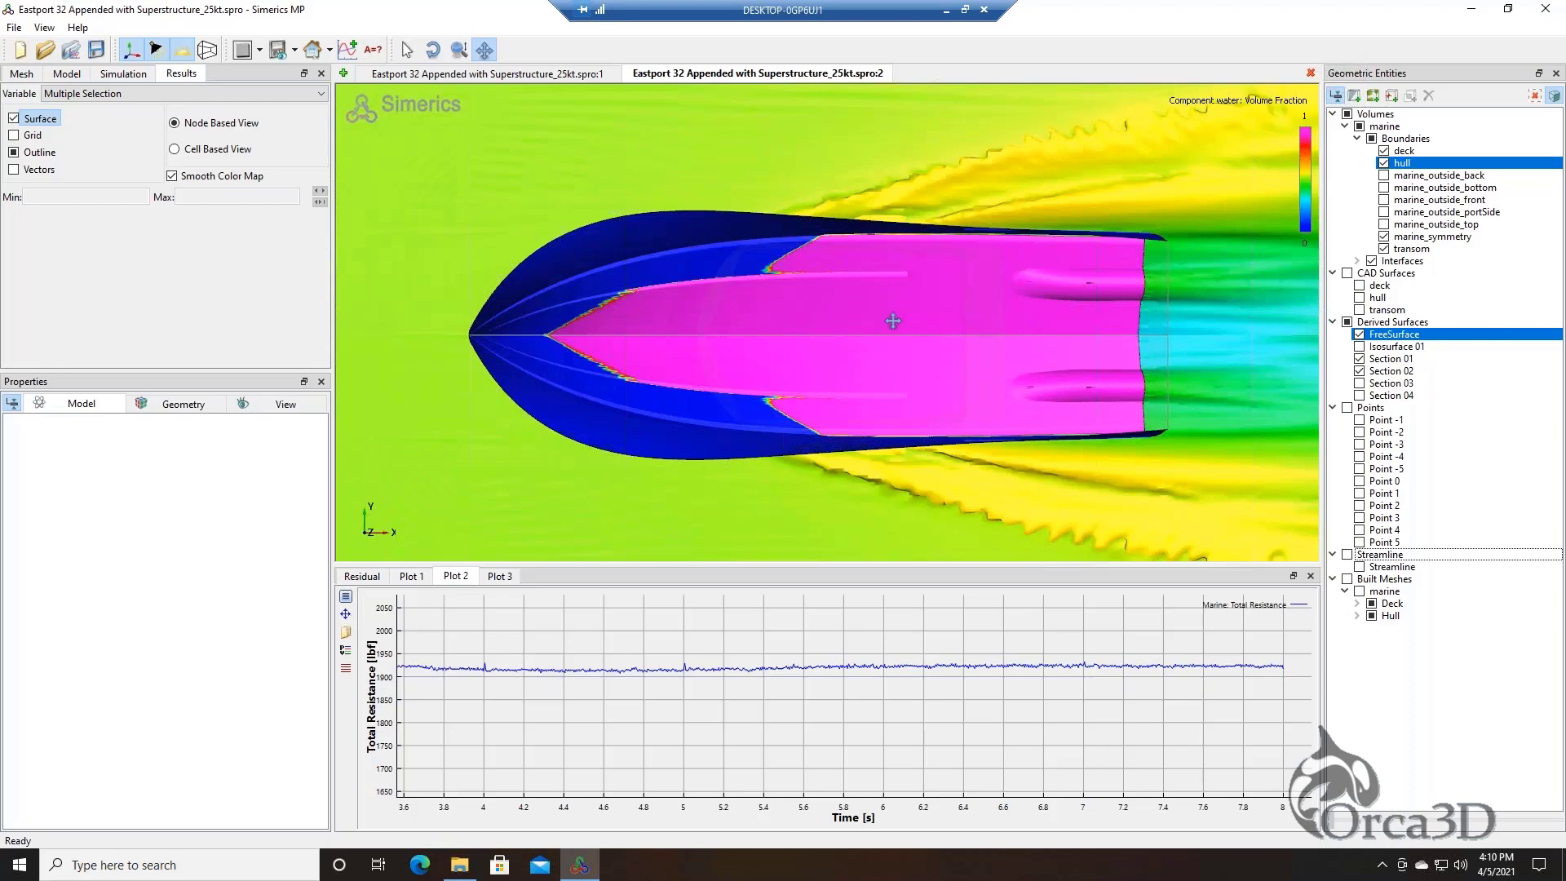
Examine the boundary between the wetted and dry hull areas up close along the spray rails, chine and keel
{"action": "scroll", "coordinate": [786, 286], "scroll_direction": "up", "scroll_amount": 2}
{"action": "left_click_drag", "start_coordinate": [727, 252], "coordinate": [825, 283]}
{"action": "scroll", "coordinate": [937, 328], "scroll_direction": "up", "scroll_amount": 1}
{"action": "scroll", "coordinate": [936, 328], "scroll_direction": "up", "scroll_amount": 5}
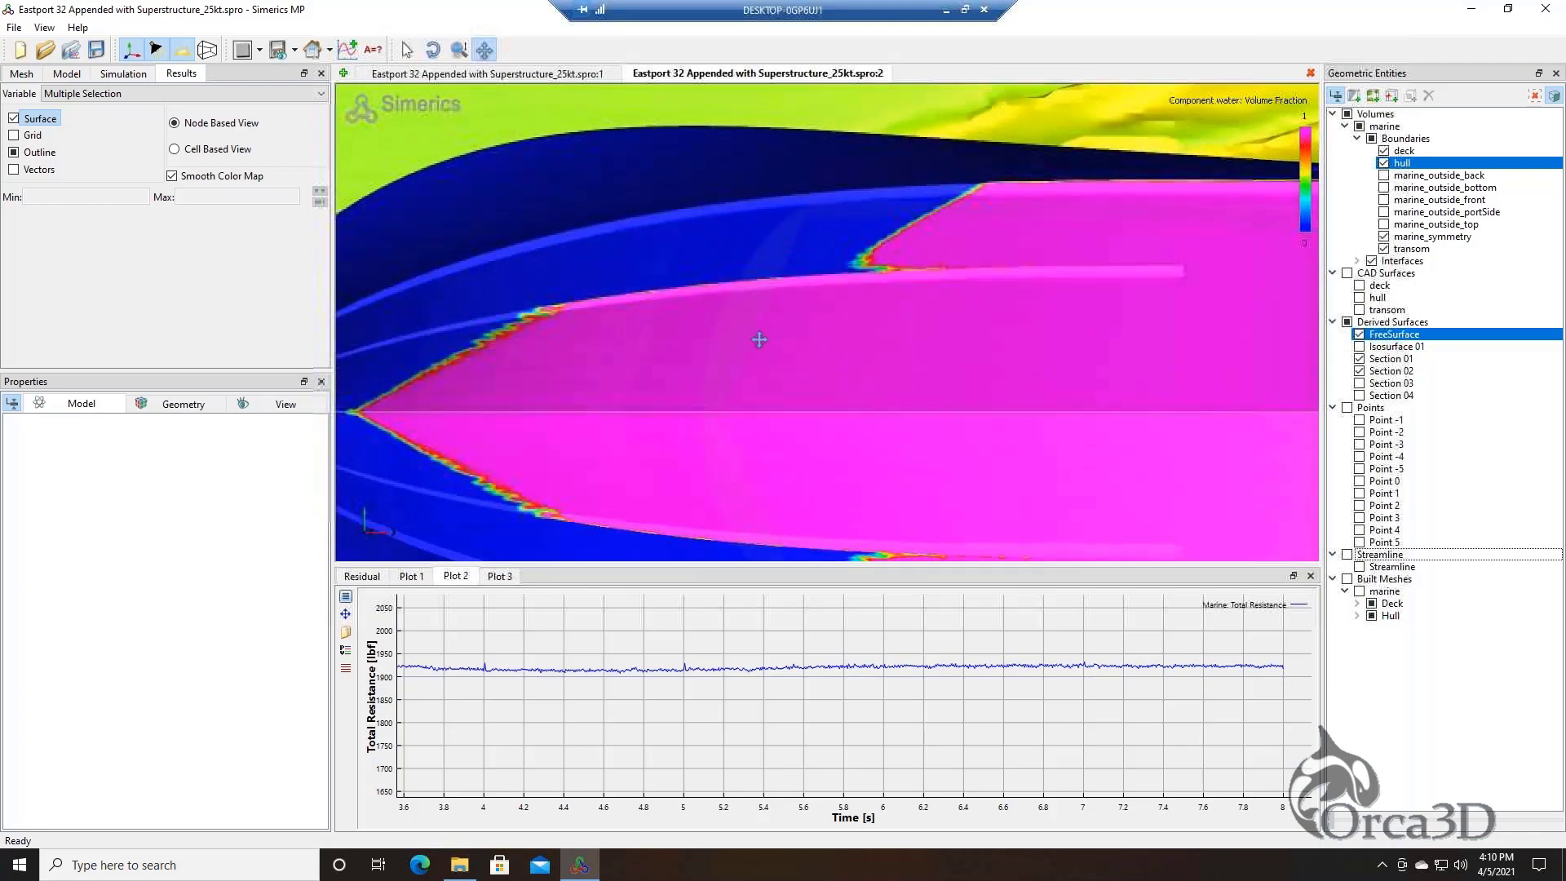
{"action": "left_click_drag", "start_coordinate": [759, 339], "coordinate": [669, 364]}
{"action": "scroll", "coordinate": [663, 356], "scroll_direction": "up", "scroll_amount": 1}
{"action": "scroll", "coordinate": [662, 356], "scroll_direction": "up", "scroll_amount": 1}
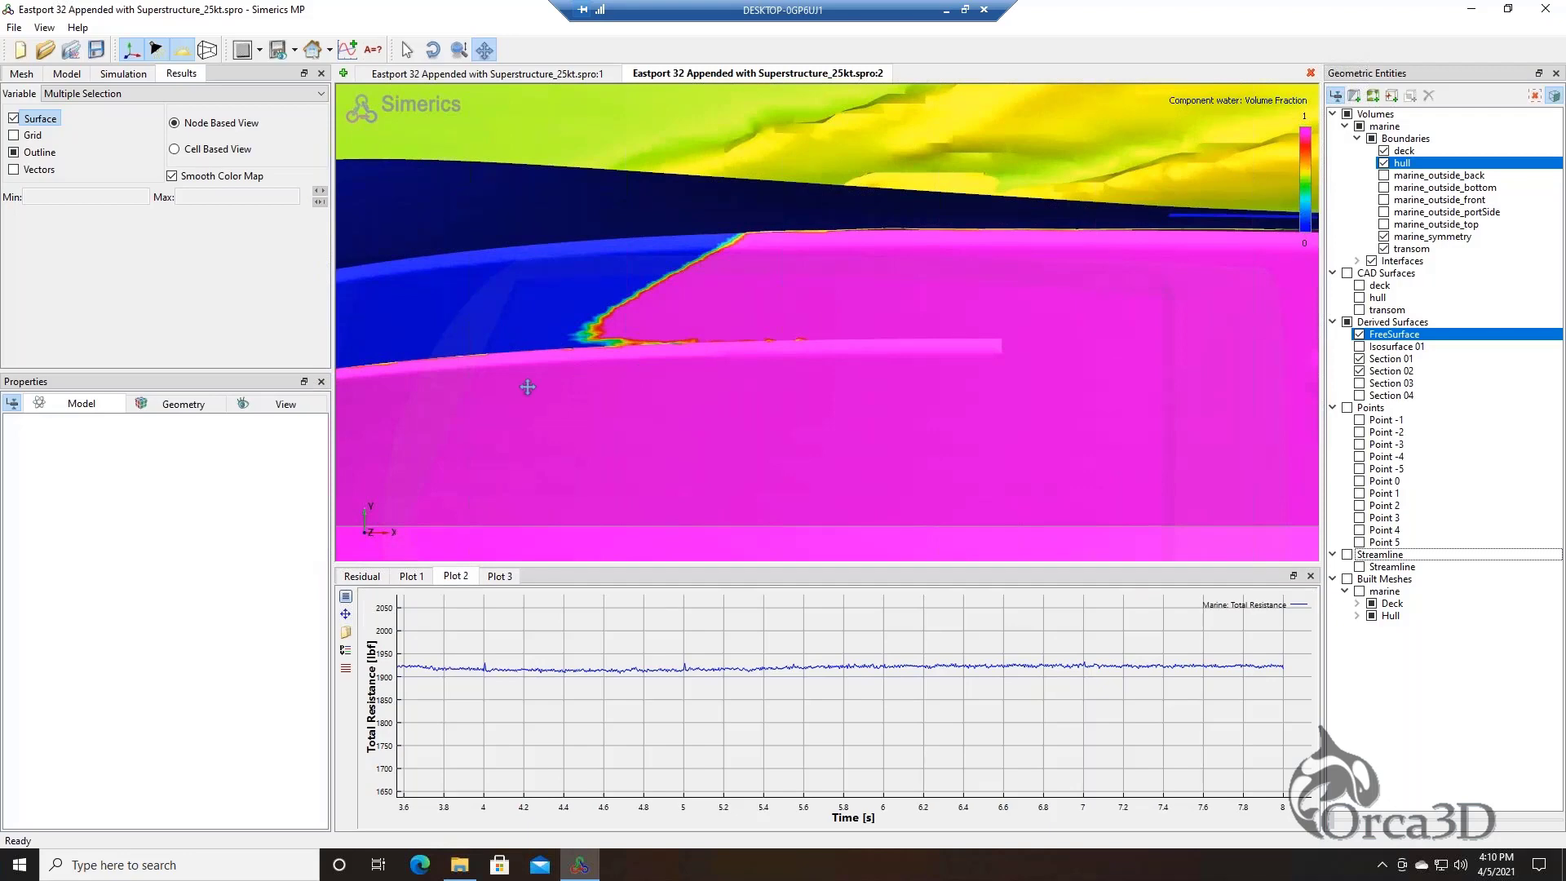
{"action": "left_click_drag", "start_coordinate": [575, 376], "coordinate": [612, 308]}
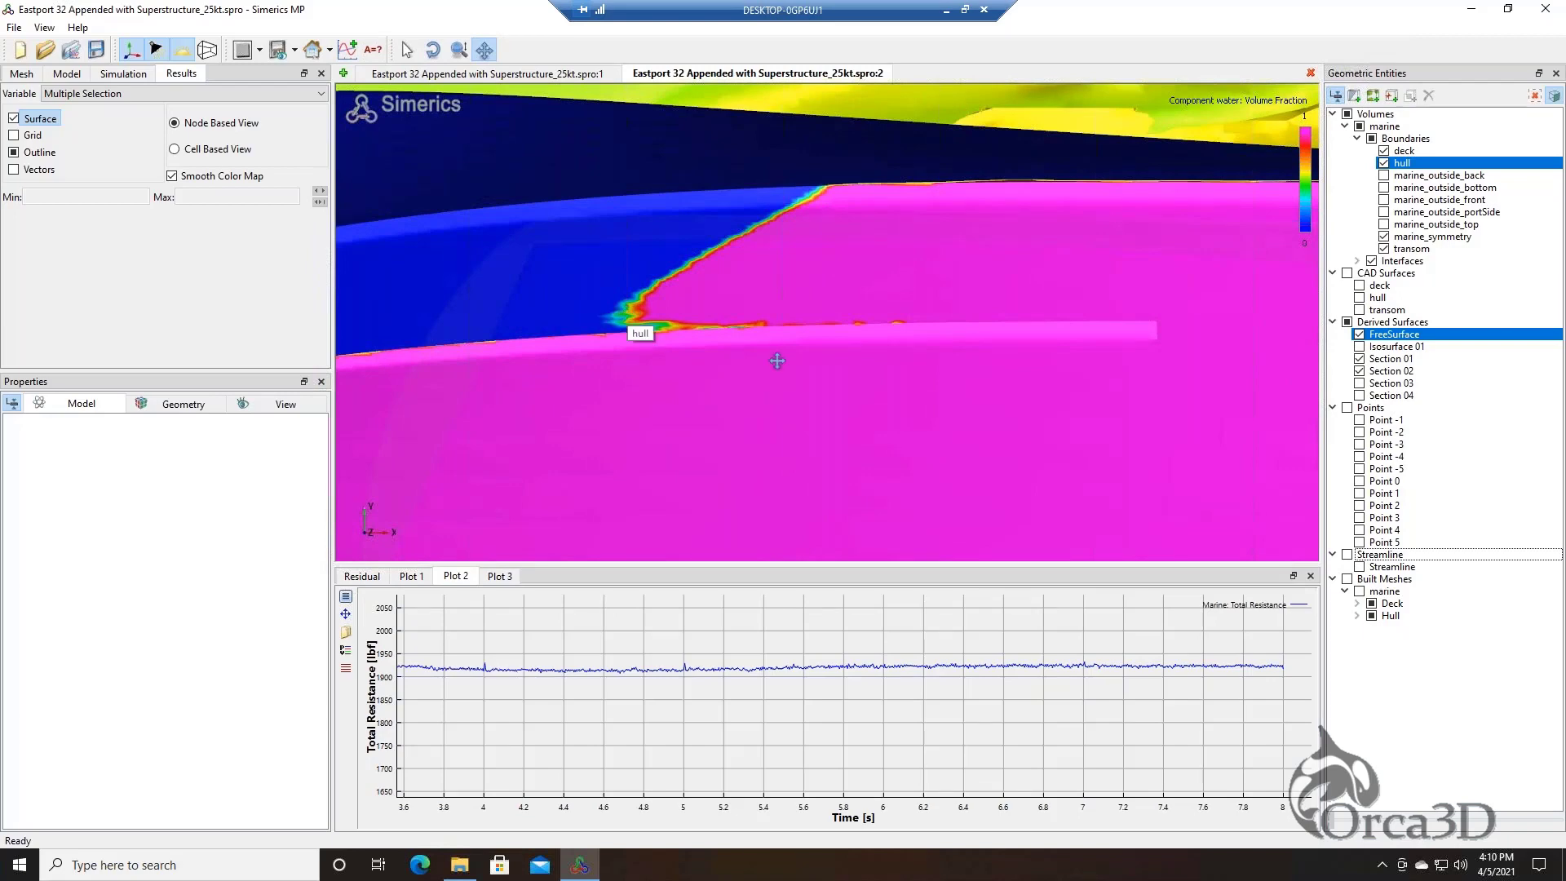
{"action": "scroll", "coordinate": [832, 363], "scroll_direction": "down", "scroll_amount": 5}
{"action": "left_click_drag", "start_coordinate": [837, 371], "coordinate": [849, 272]}
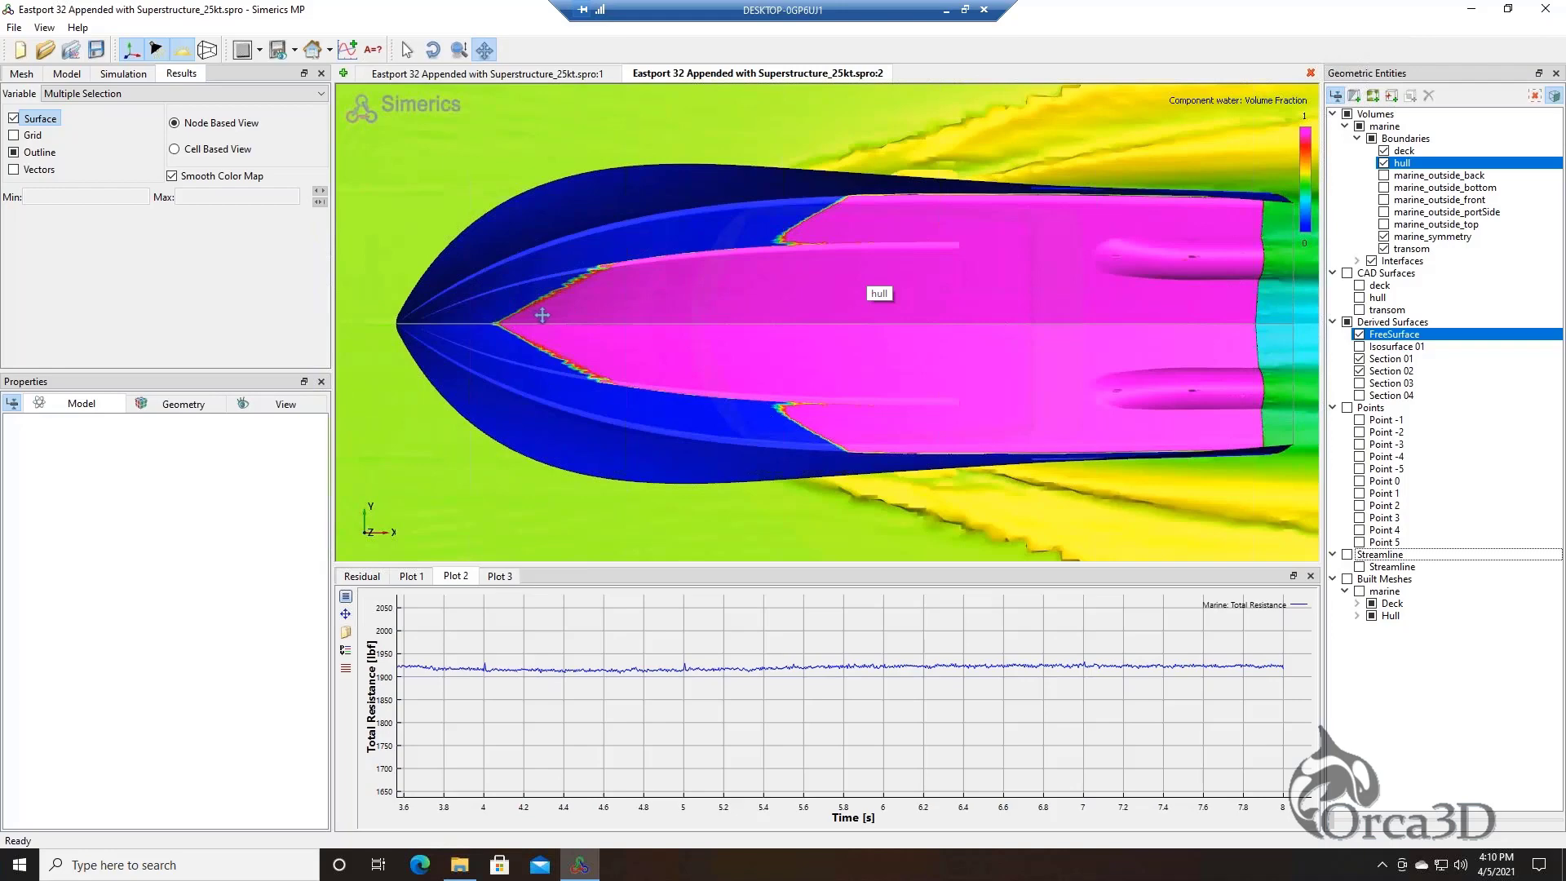
{"action": "scroll", "coordinate": [702, 308], "scroll_direction": "up", "scroll_amount": 3}
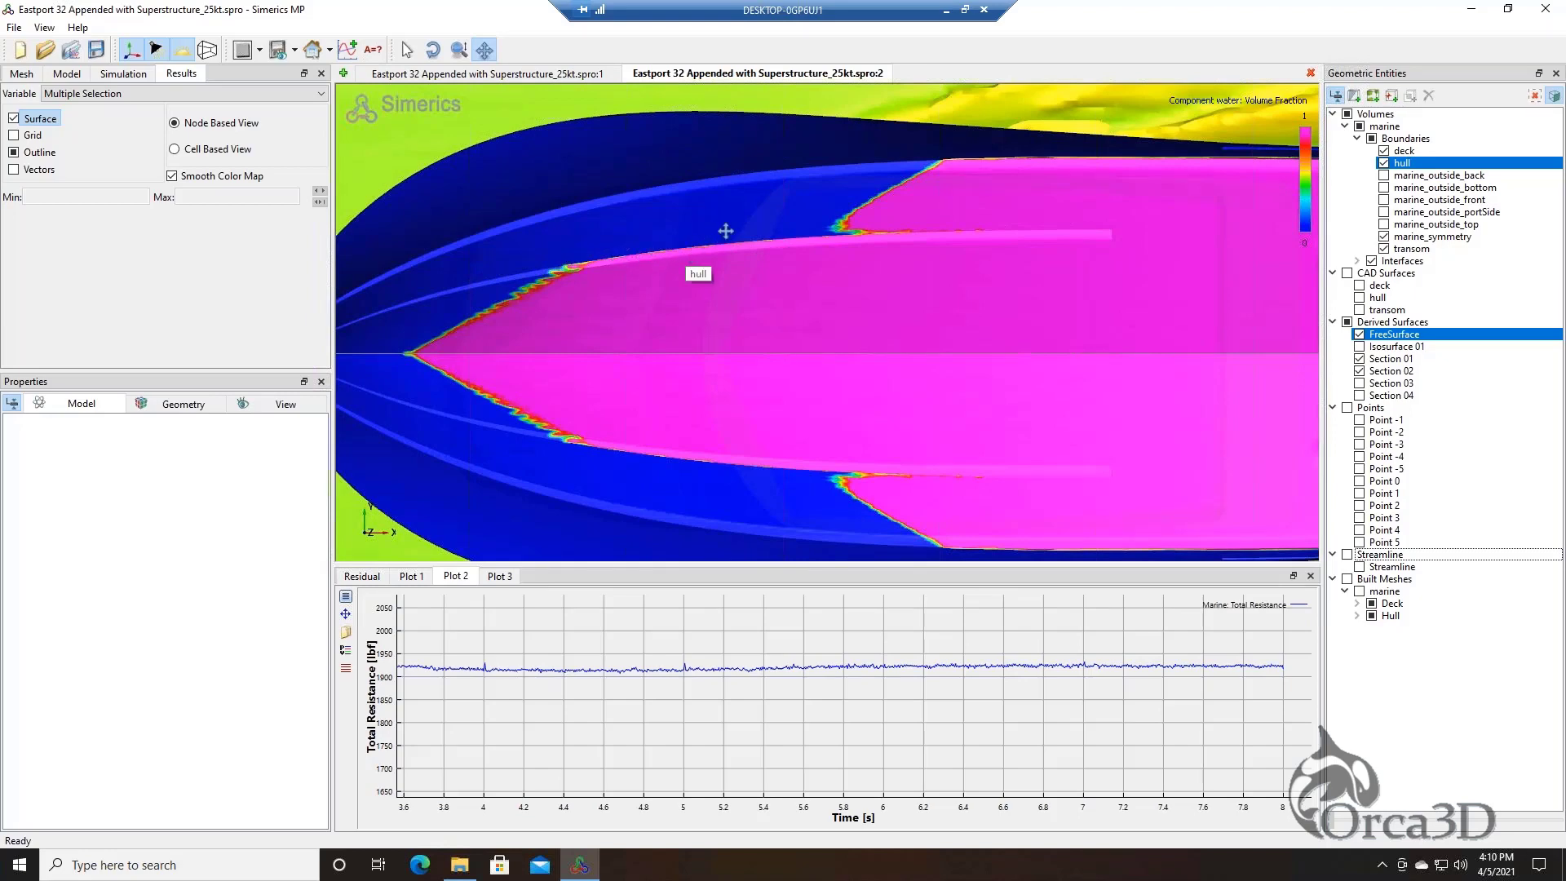
Examine the free surface and the wetted-area boundary along the forward spray rail and chine up close from below the hull
{"action": "scroll", "coordinate": [725, 225], "scroll_direction": "down", "scroll_amount": 2}
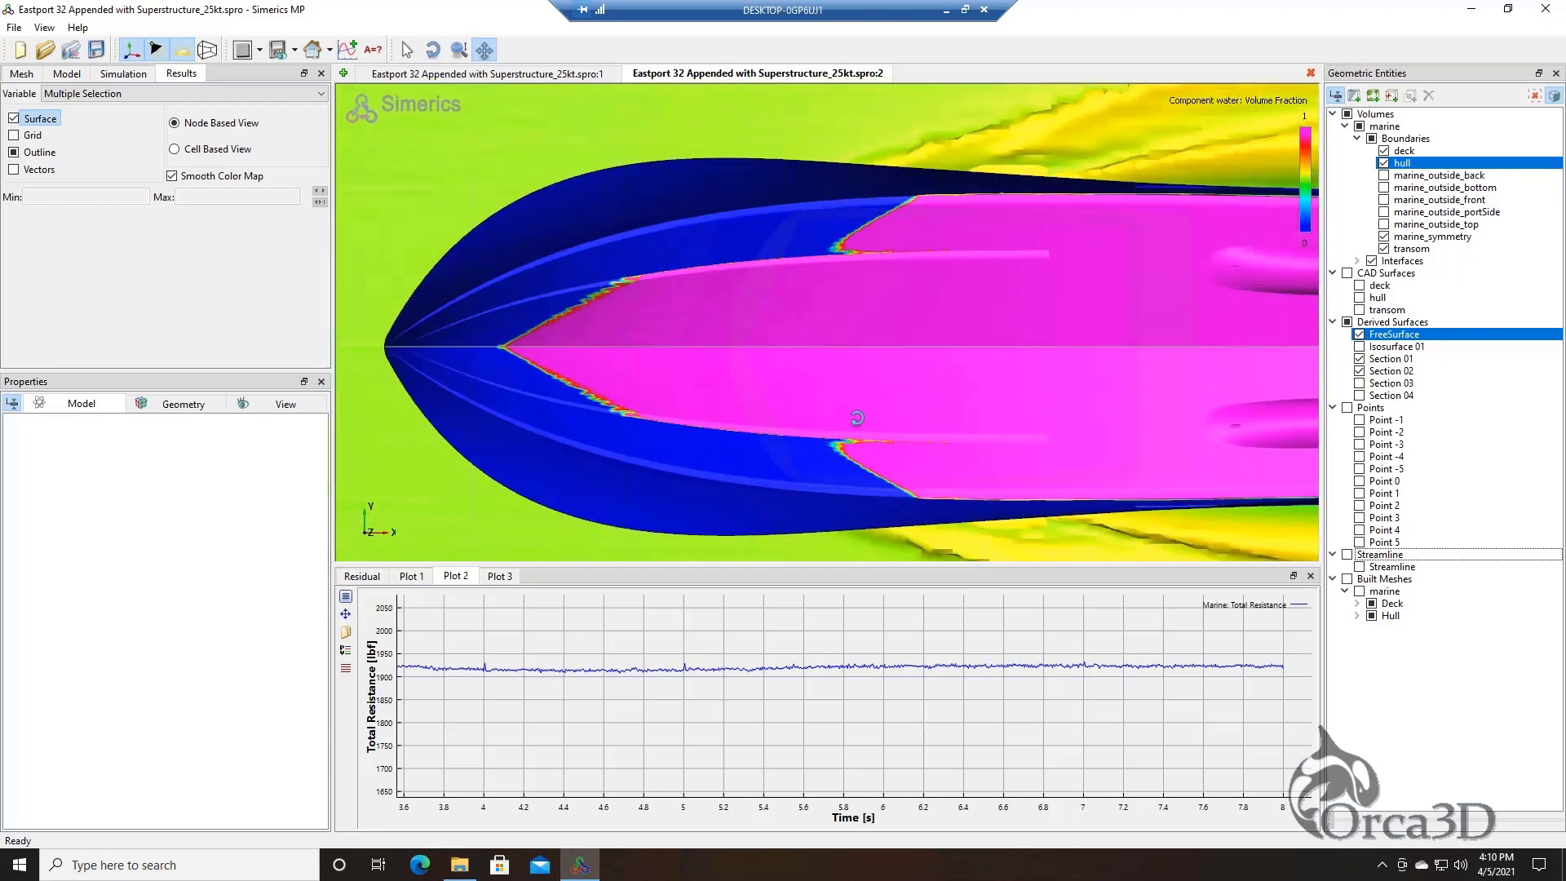
{"action": "left_click_drag", "start_coordinate": [858, 417], "coordinate": [828, 279]}
{"action": "scroll", "coordinate": [881, 266], "scroll_direction": "up", "scroll_amount": 3}
{"action": "middle_click_drag", "start_coordinate": [881, 265], "coordinate": [706, 318]}
{"action": "scroll", "coordinate": [689, 322], "scroll_direction": "up", "scroll_amount": 5}
{"action": "left_click_drag", "start_coordinate": [689, 323], "coordinate": [748, 301]}
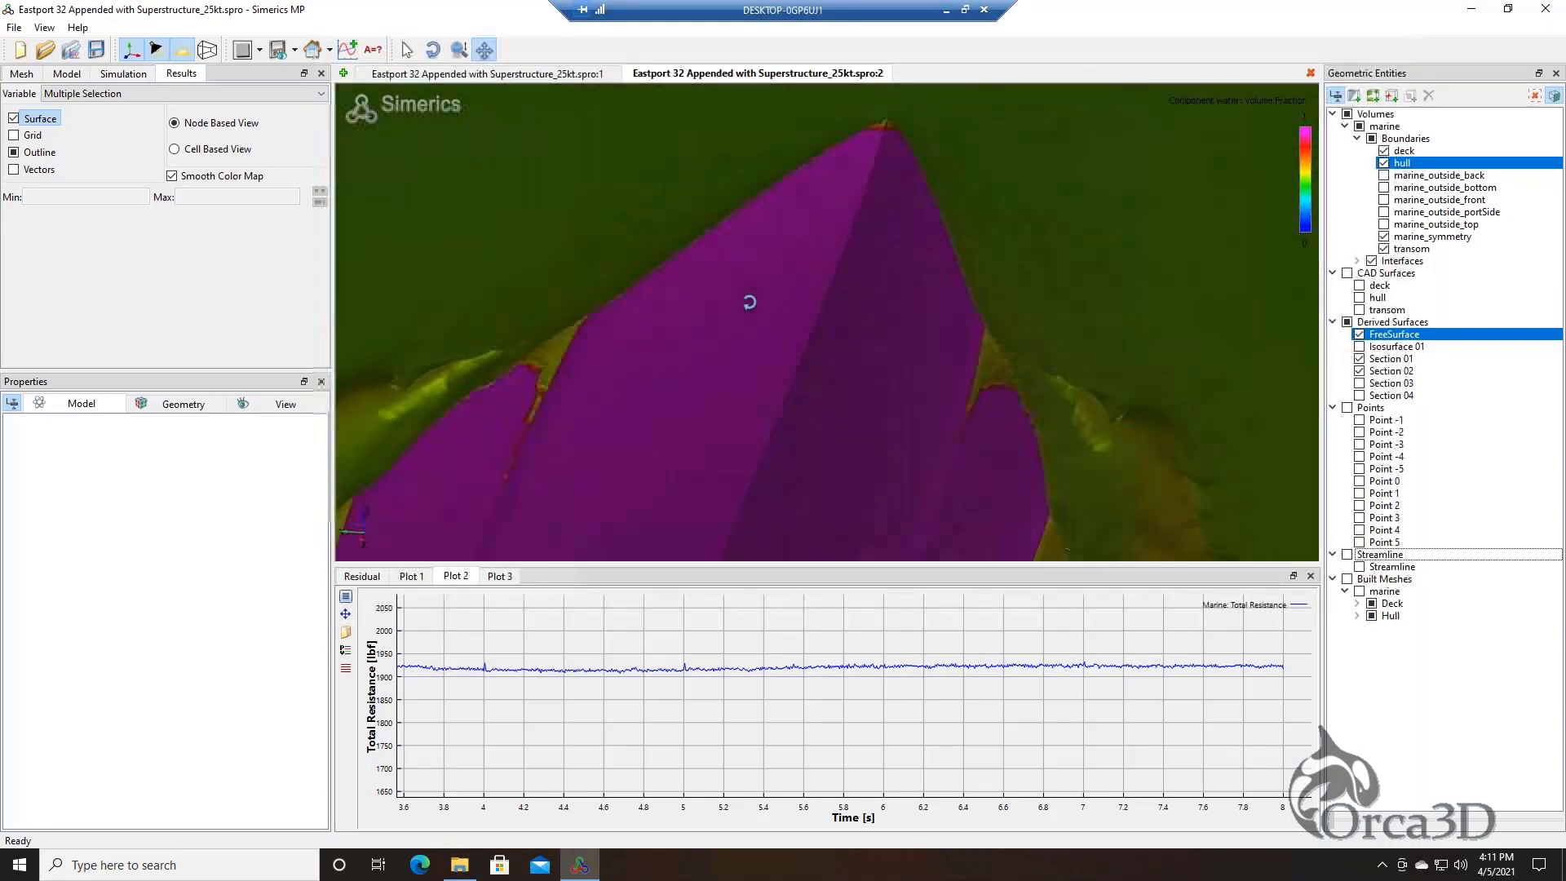
{"action": "middle_click_drag", "start_coordinate": [565, 343], "coordinate": [811, 335]}
{"action": "scroll", "coordinate": [668, 298], "scroll_direction": "up", "scroll_amount": 5}
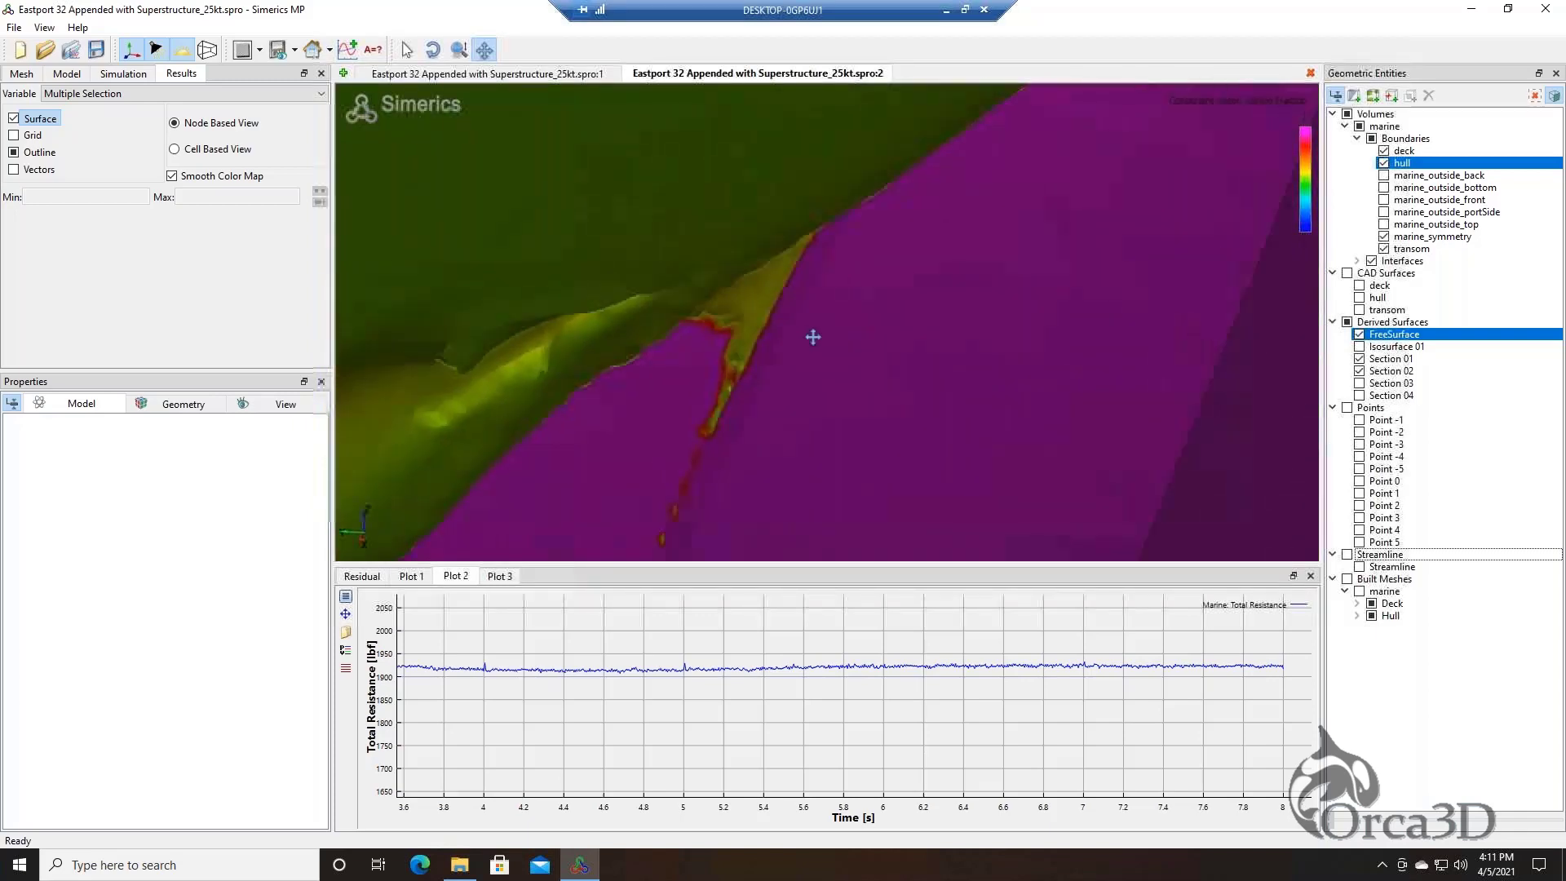
{"action": "scroll", "coordinate": [769, 307], "scroll_direction": "up", "scroll_amount": 3}
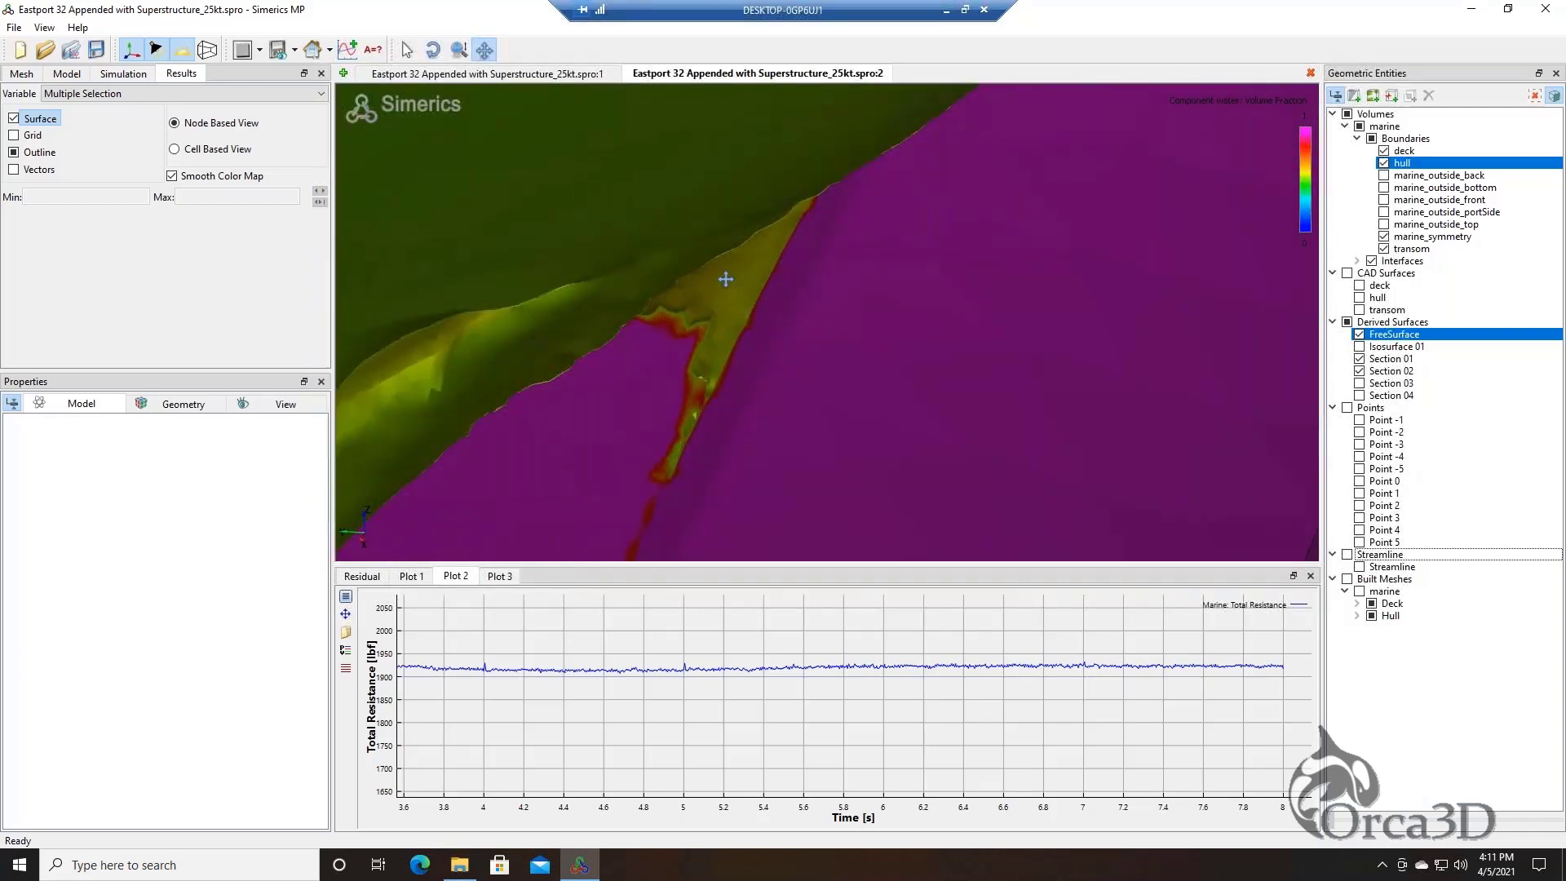
{"action": "middle_click_drag", "start_coordinate": [739, 290], "coordinate": [734, 355]}
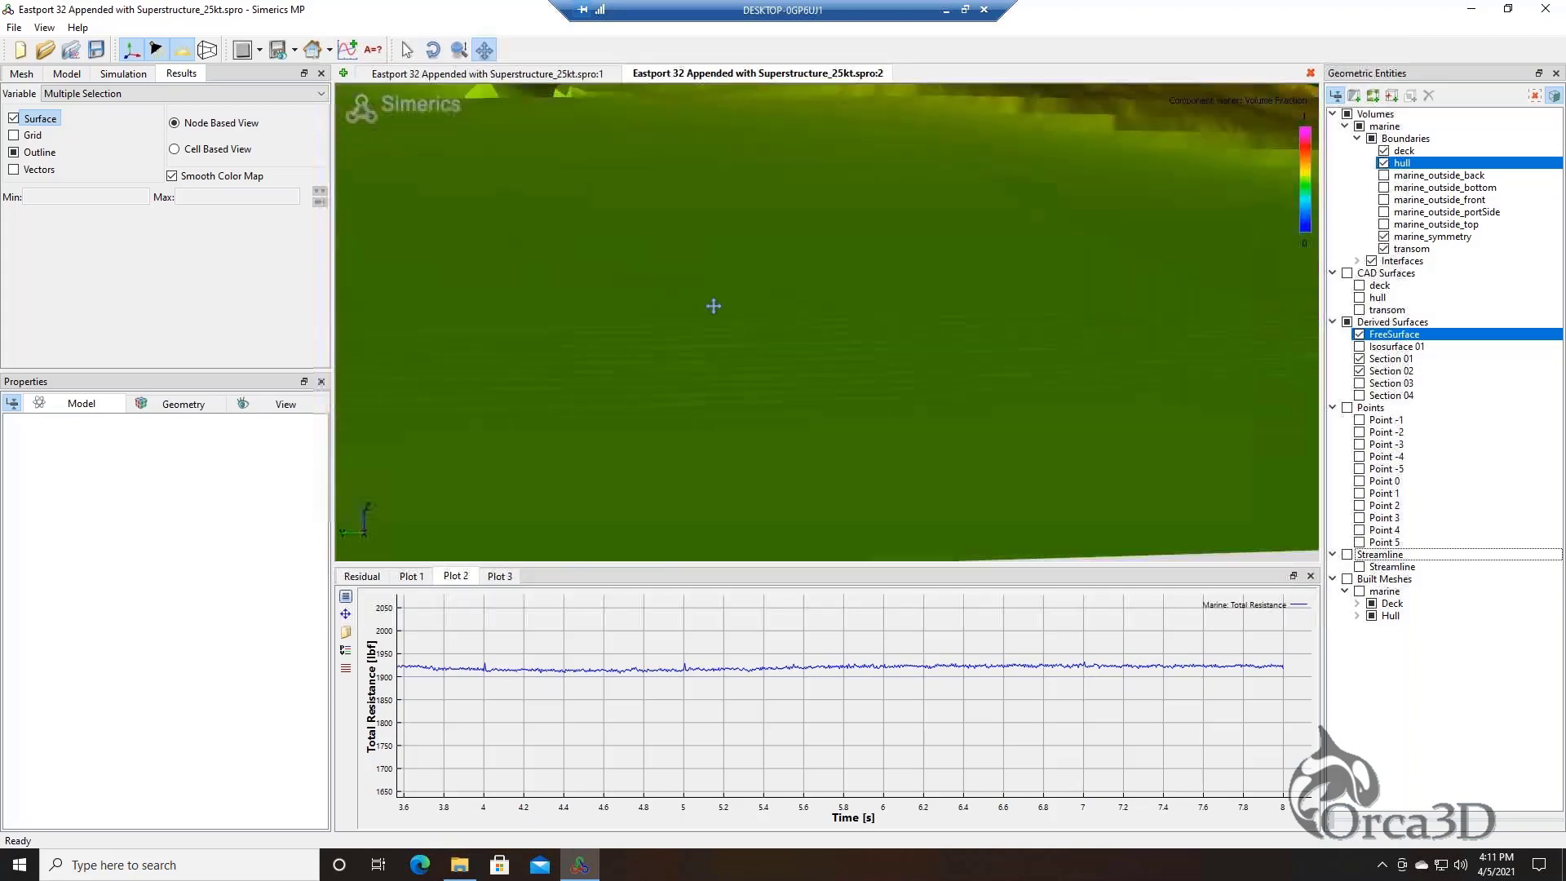
Add the deck to the selected surfaces and examine the whole boat and its wake from above and below the free surface
{"action": "left_click_drag", "start_coordinate": [686, 299], "coordinate": [706, 403]}
{"action": "middle_click_drag", "start_coordinate": [738, 256], "coordinate": [776, 341]}
{"action": "double_click", "coordinate": [764, 12]}
{"action": "double_click", "coordinate": [564, 9]}
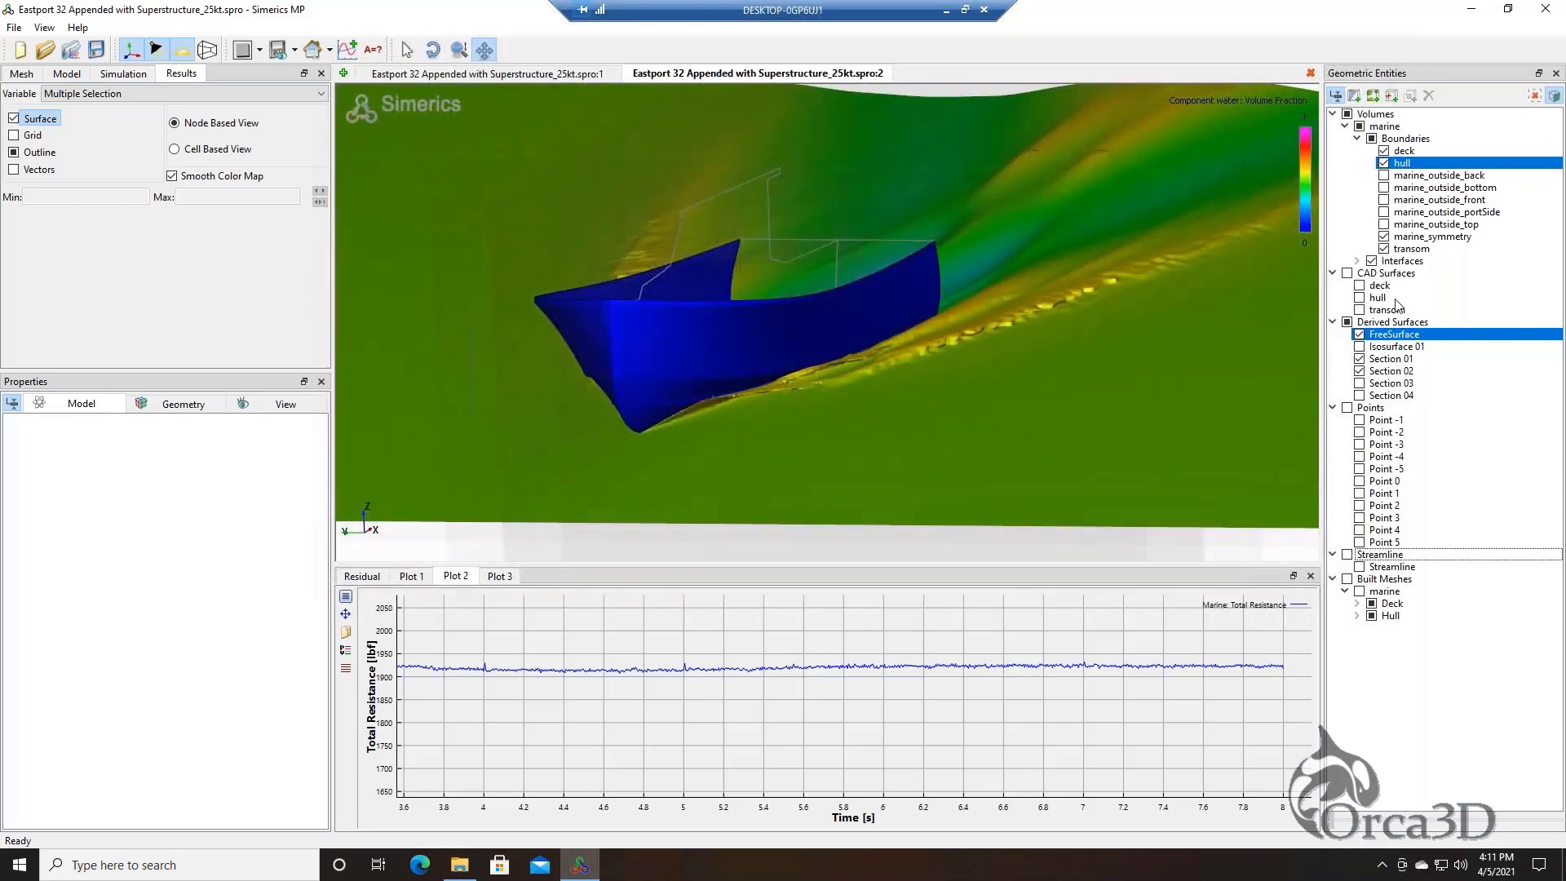
{"action": "left_click", "coordinate": [1405, 151], "text": "ctrl"}
{"action": "middle_click_drag", "start_coordinate": [776, 335], "coordinate": [778, 240]}
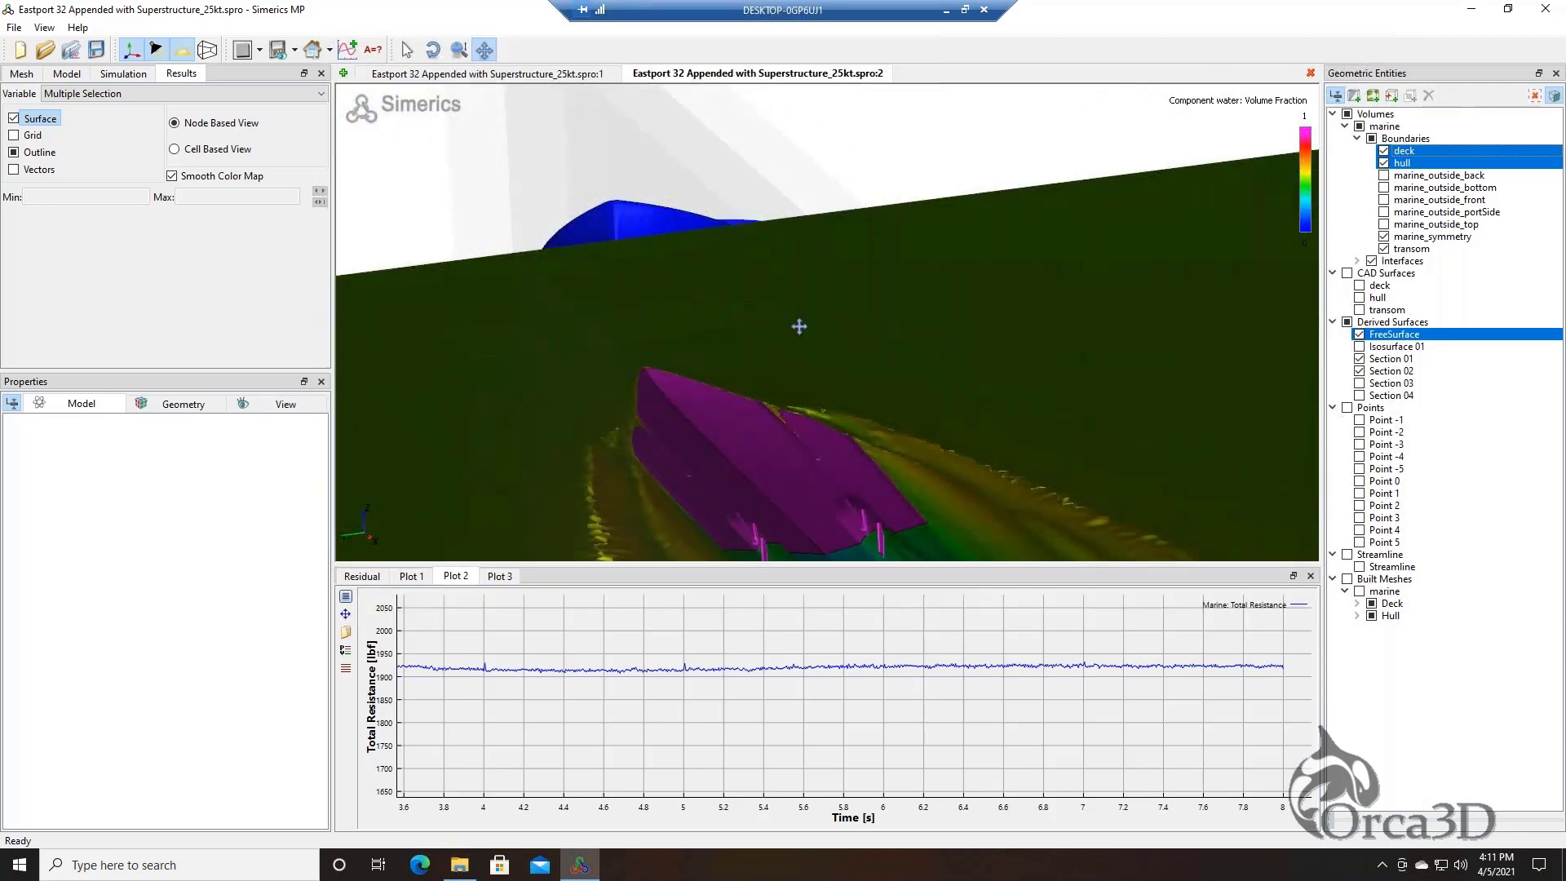
{"action": "left_click_drag", "start_coordinate": [799, 326], "coordinate": [799, 269]}
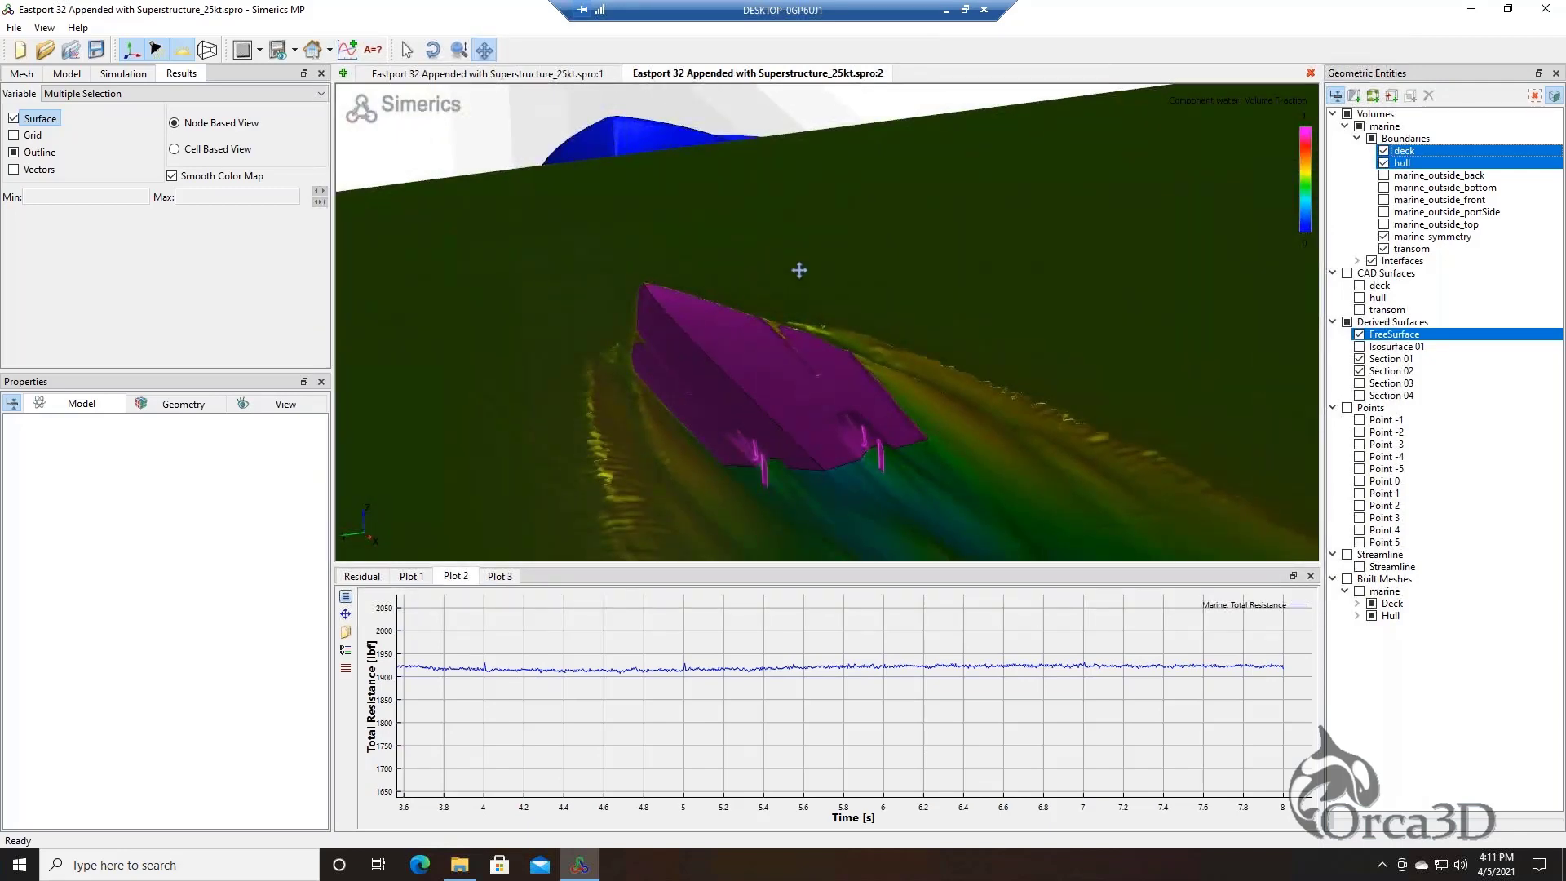
Examine the settled end of the heave and pitch time history, from about 3 to 8 s
{"action": "left_click", "coordinate": [408, 577]}
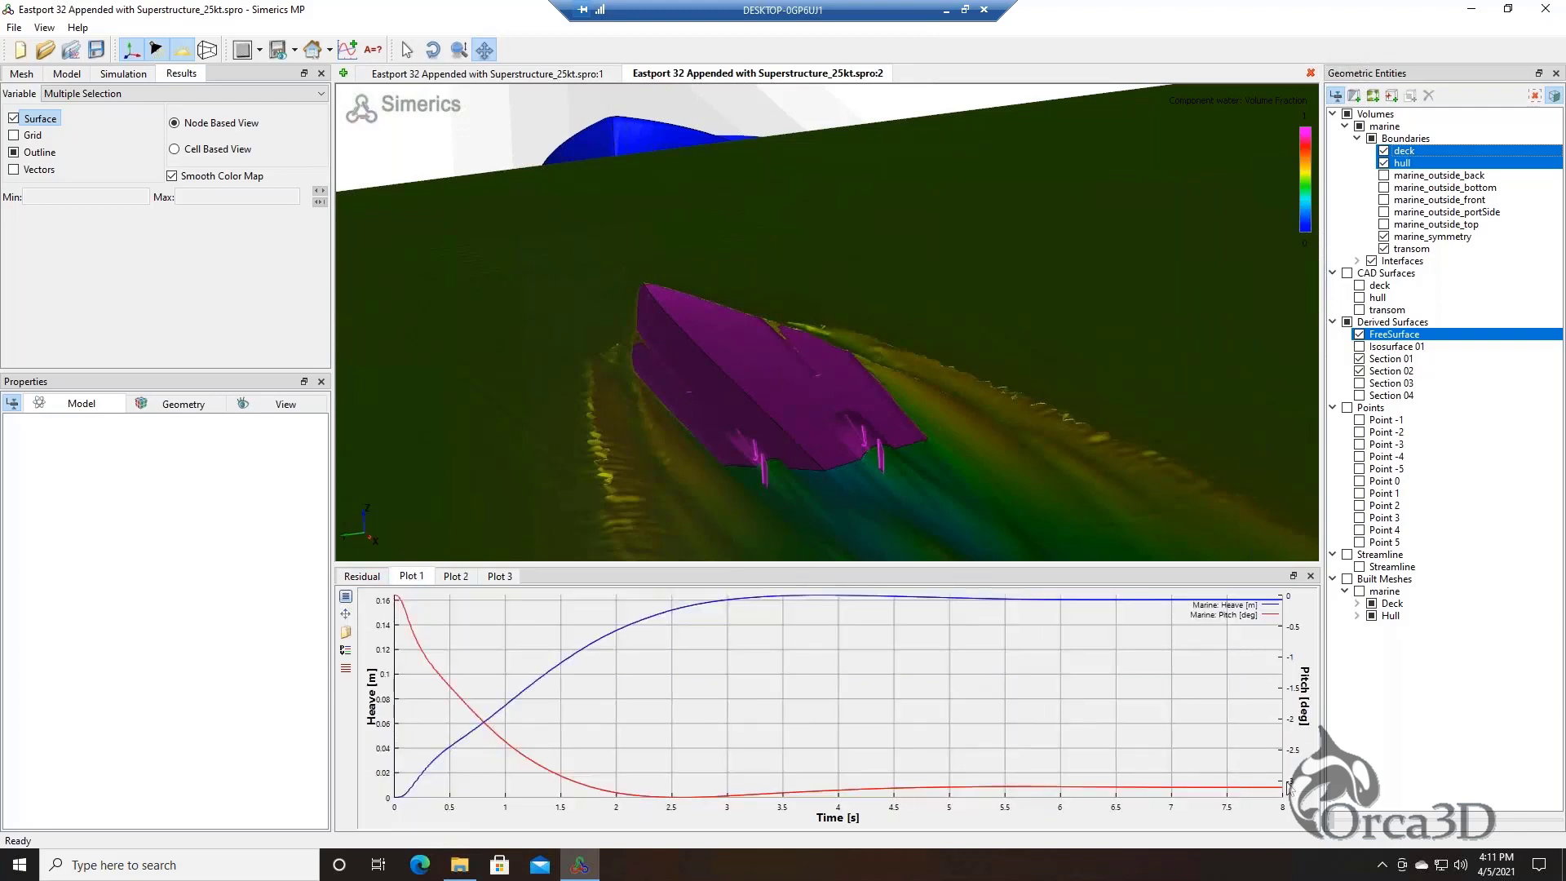
{"action": "left_click_drag", "start_coordinate": [867, 767], "coordinate": [1284, 796]}
{"action": "middle_click_drag", "start_coordinate": [925, 668], "coordinate": [901, 628]}
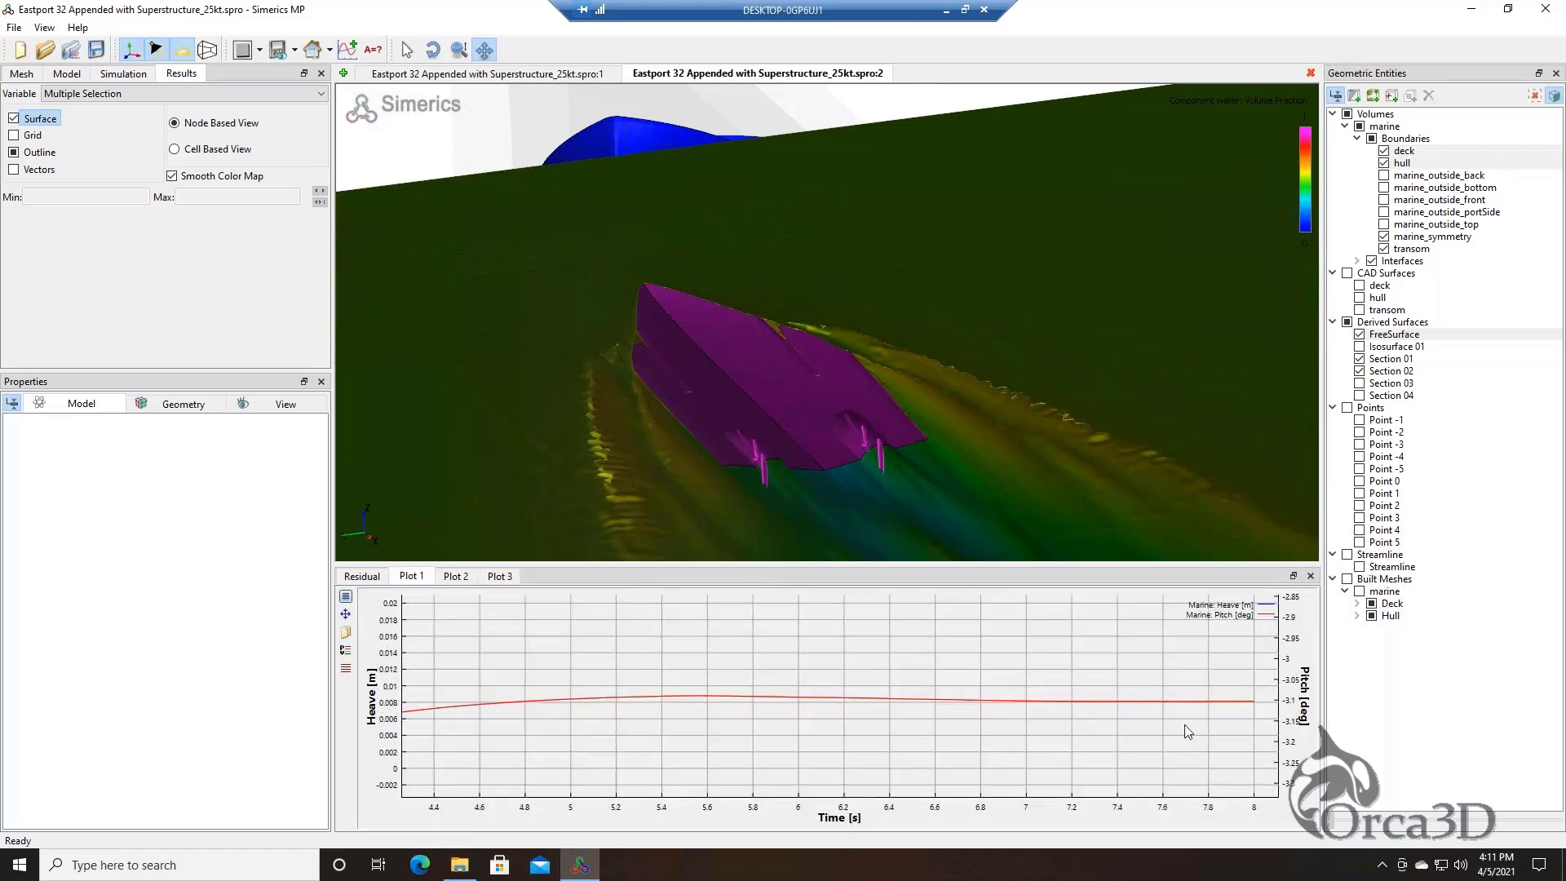
{"action": "scroll", "coordinate": [1211, 724], "scroll_direction": "down", "scroll_amount": 3}
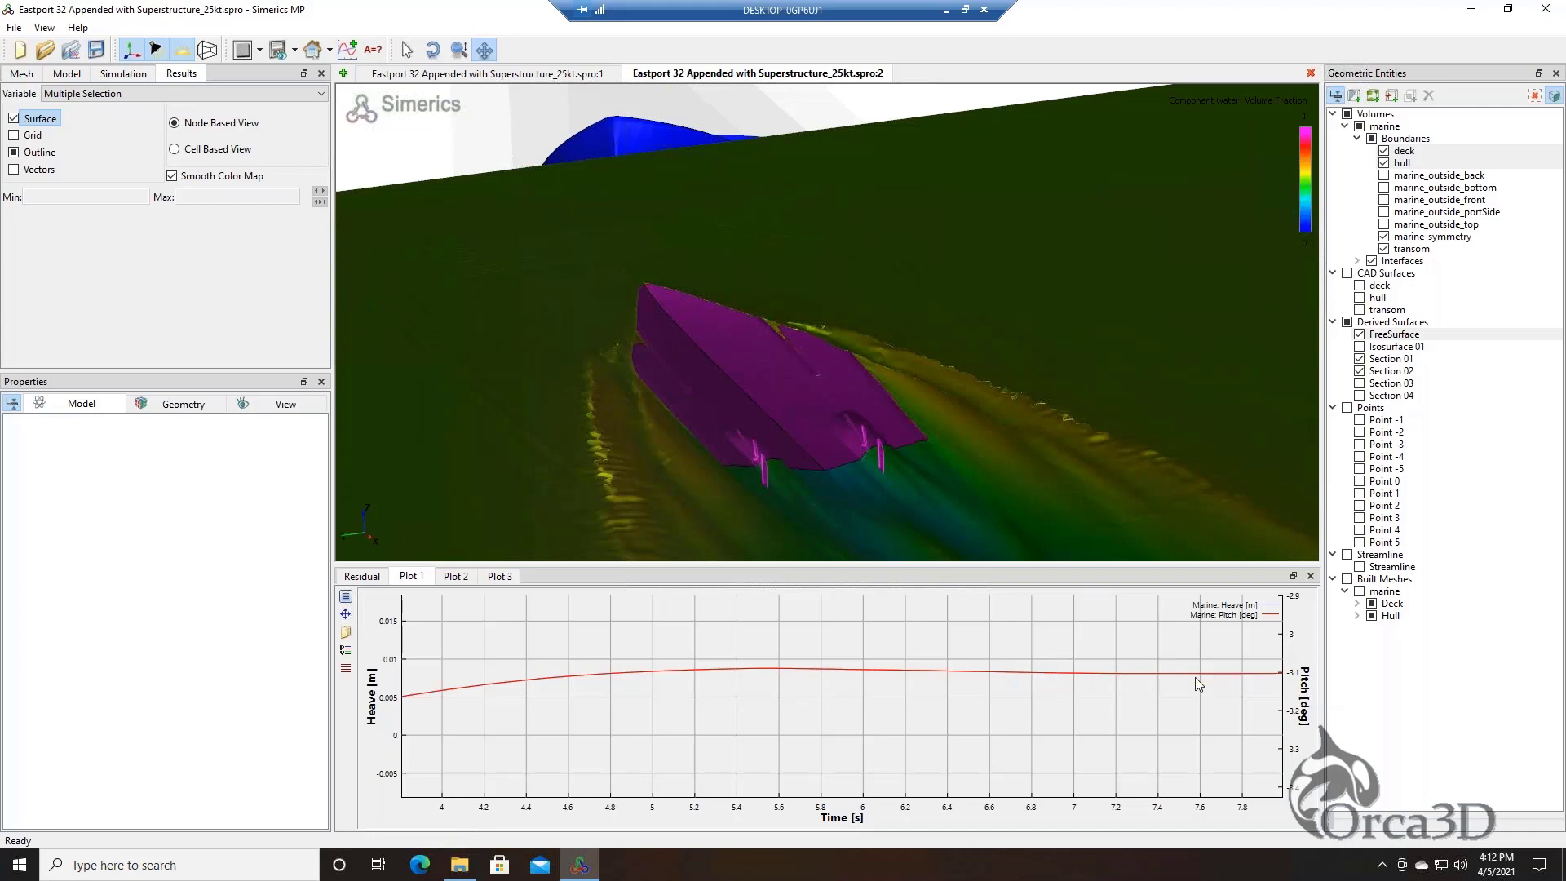
{"action": "scroll", "coordinate": [1196, 677], "scroll_direction": "down", "scroll_amount": 3}
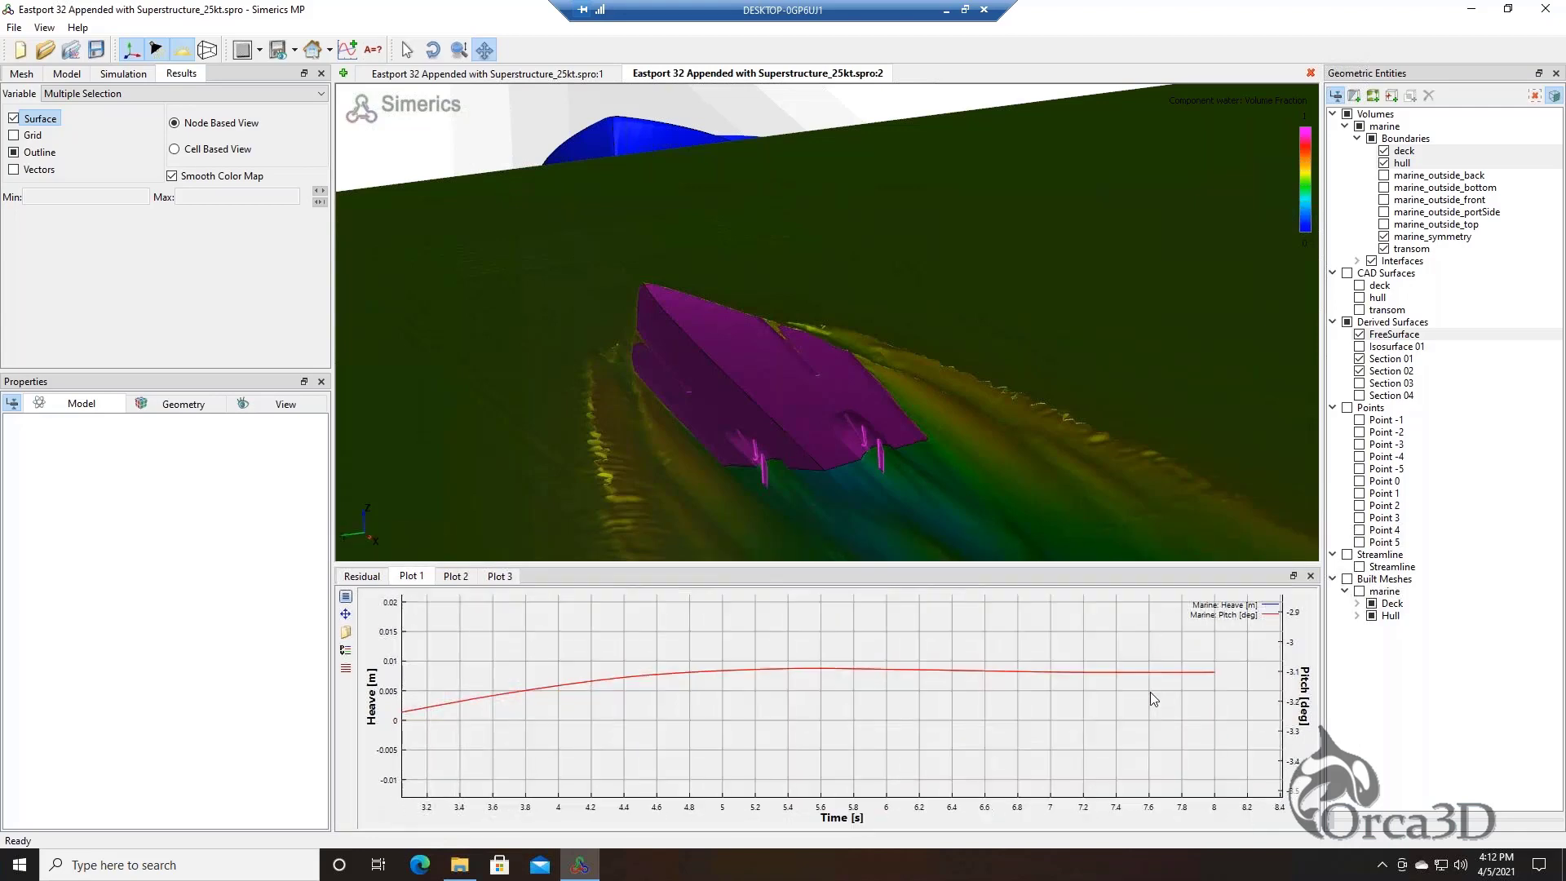
Leave the remote Simerics MP session and switch to the Eastport 32 model in Rhino
{"action": "left_click", "coordinate": [1098, 11]}
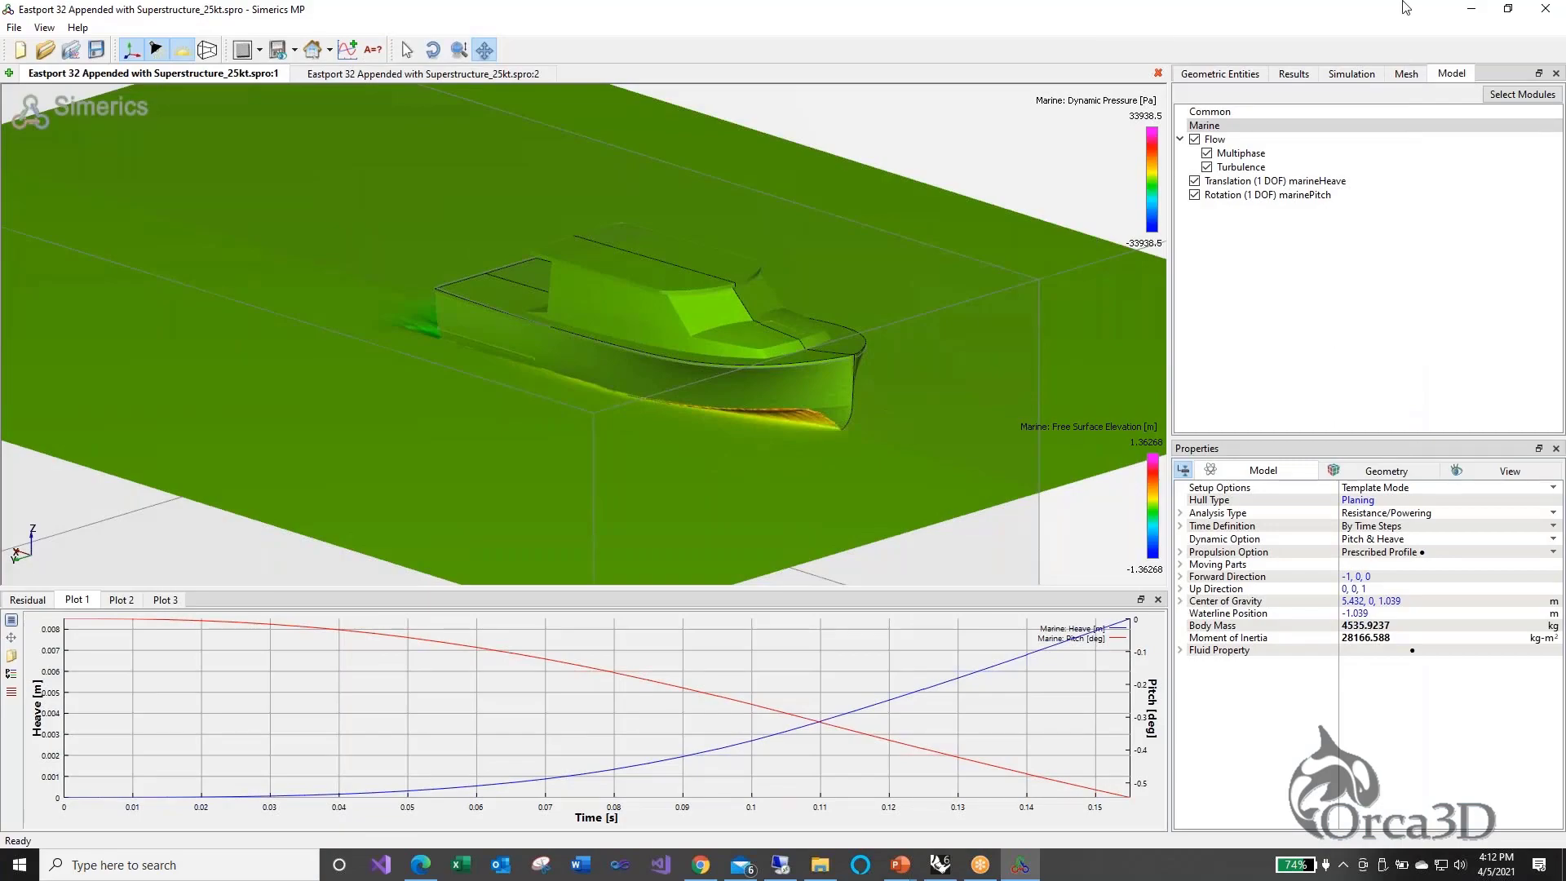
{"action": "left_click", "coordinate": [1469, 9]}
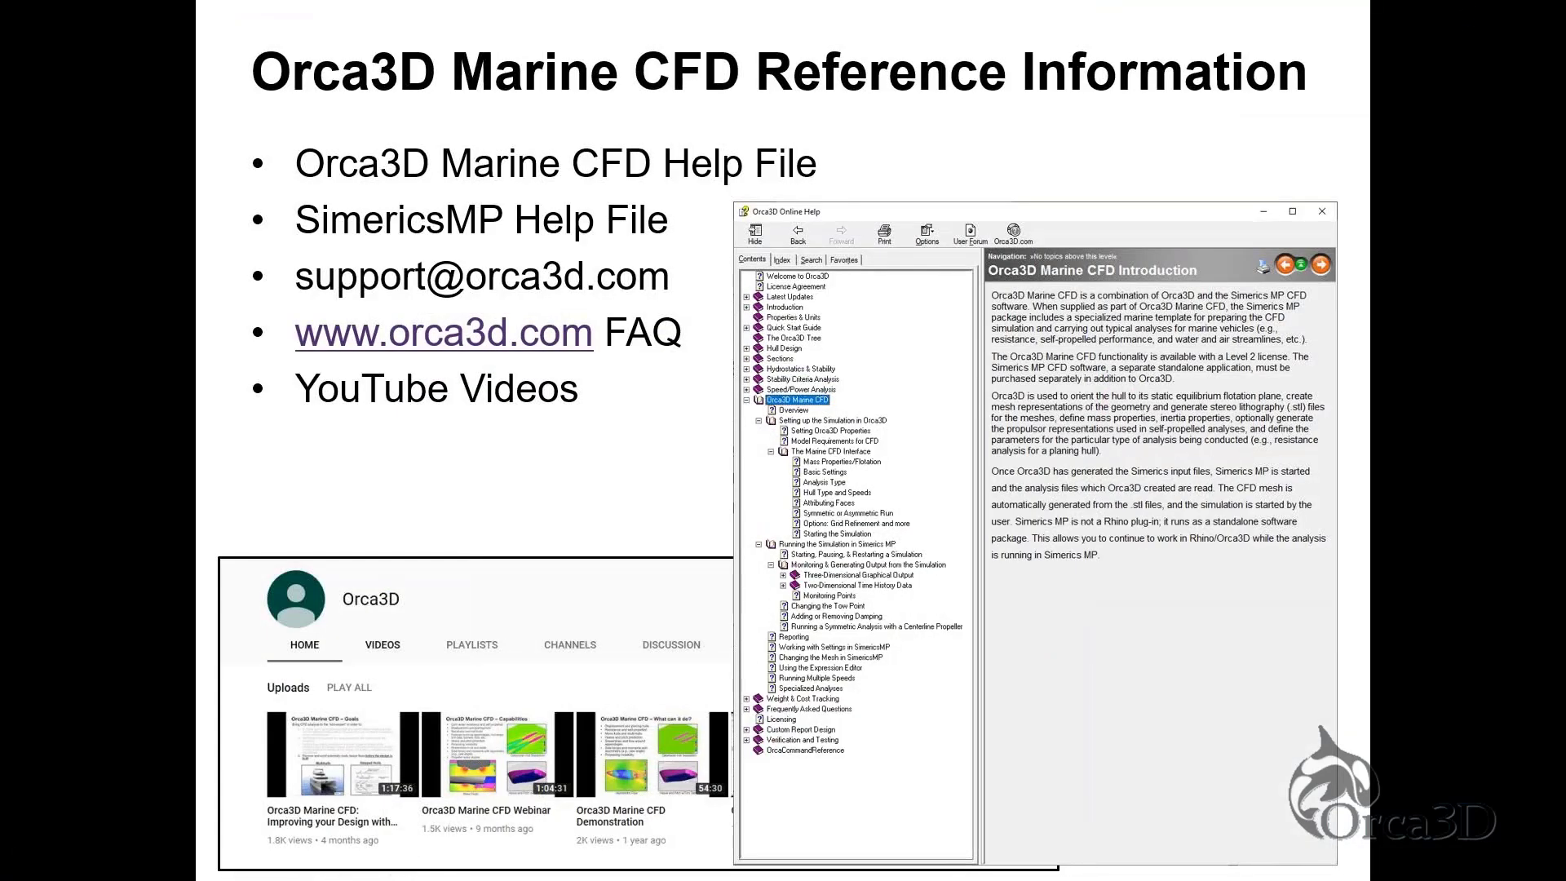
{"action": "key", "text": "alt+Tab"}
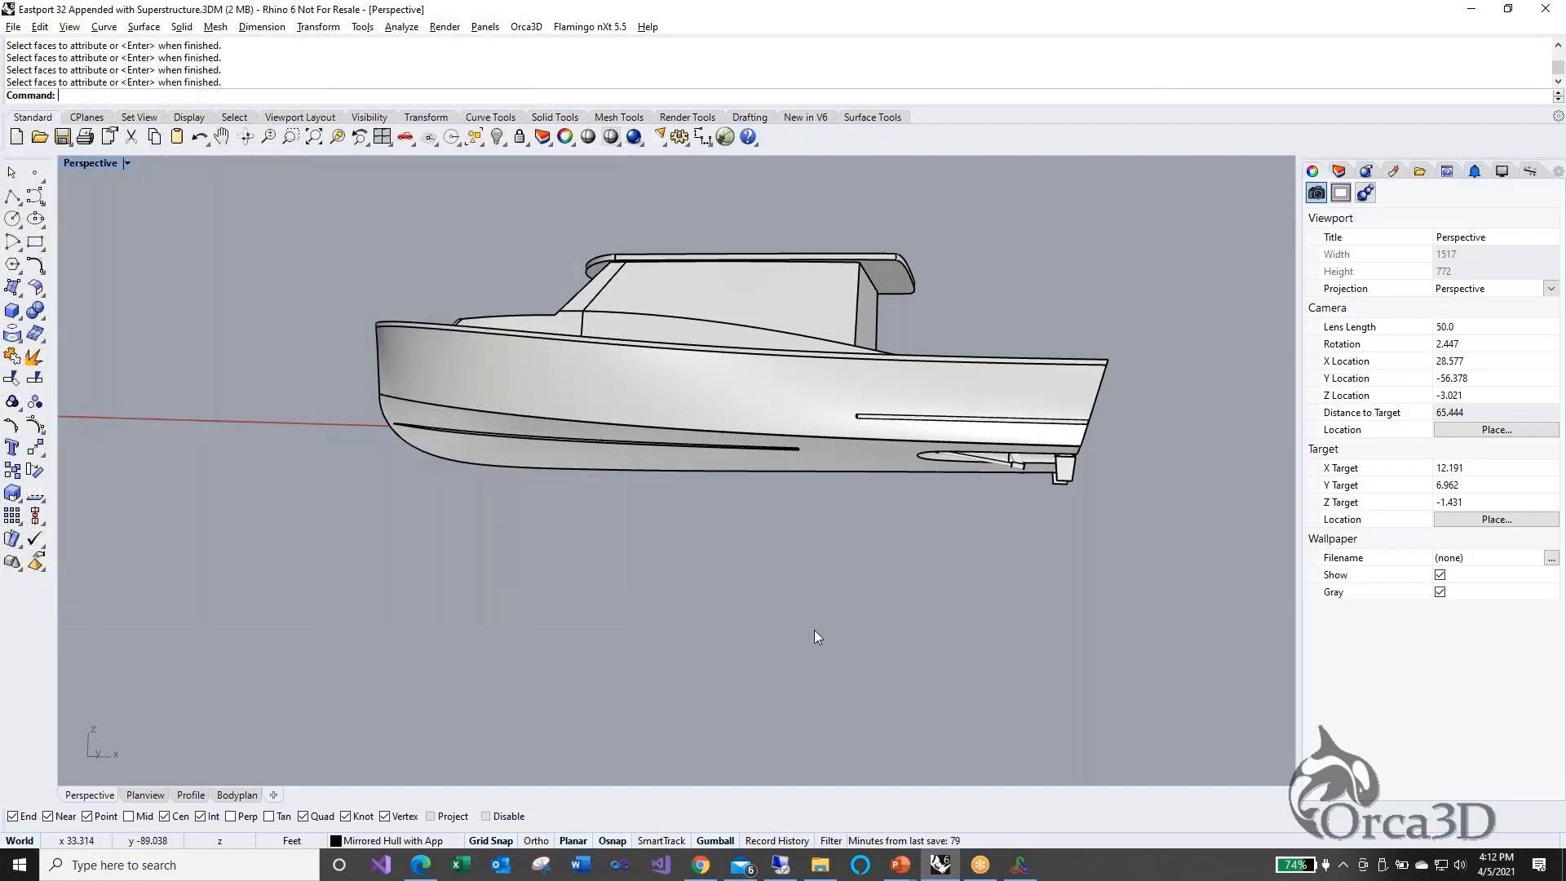
{"action": "mouse_move", "coordinate": [814, 631]}
{"action": "right_mouse_down"}
{"action": "mouse_move", "coordinate": [822, 680]}
{"action": "mouse_move", "coordinate": [800, 658]}
{"action": "right_mouse_up"}
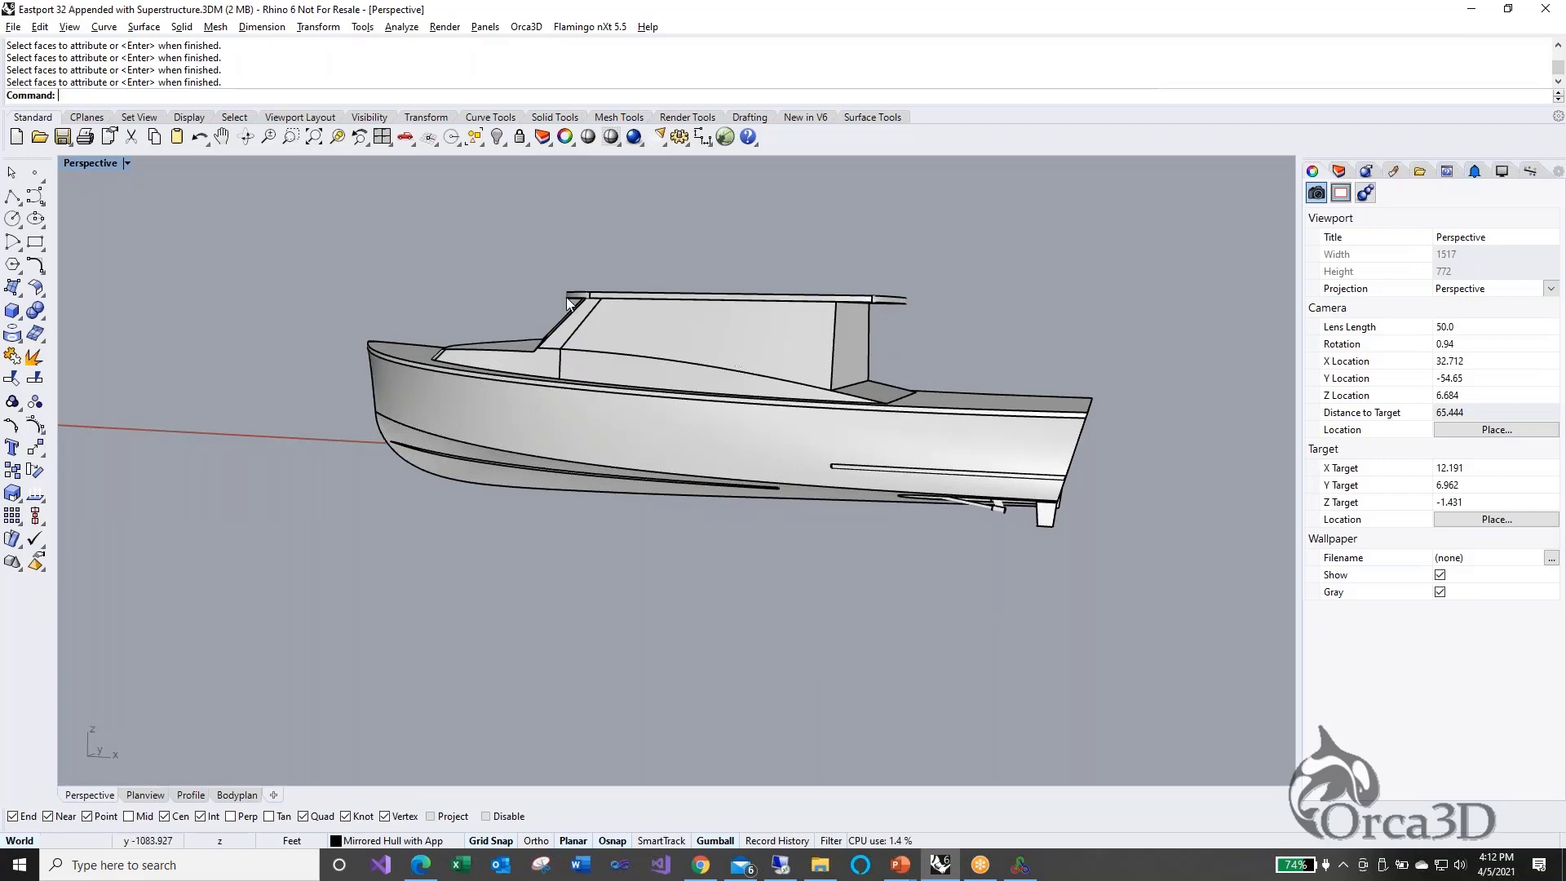
Open the Orca3D CFD report setup and enlarge it to show the full results folder path and file list
{"action": "left_click", "coordinate": [529, 29]}
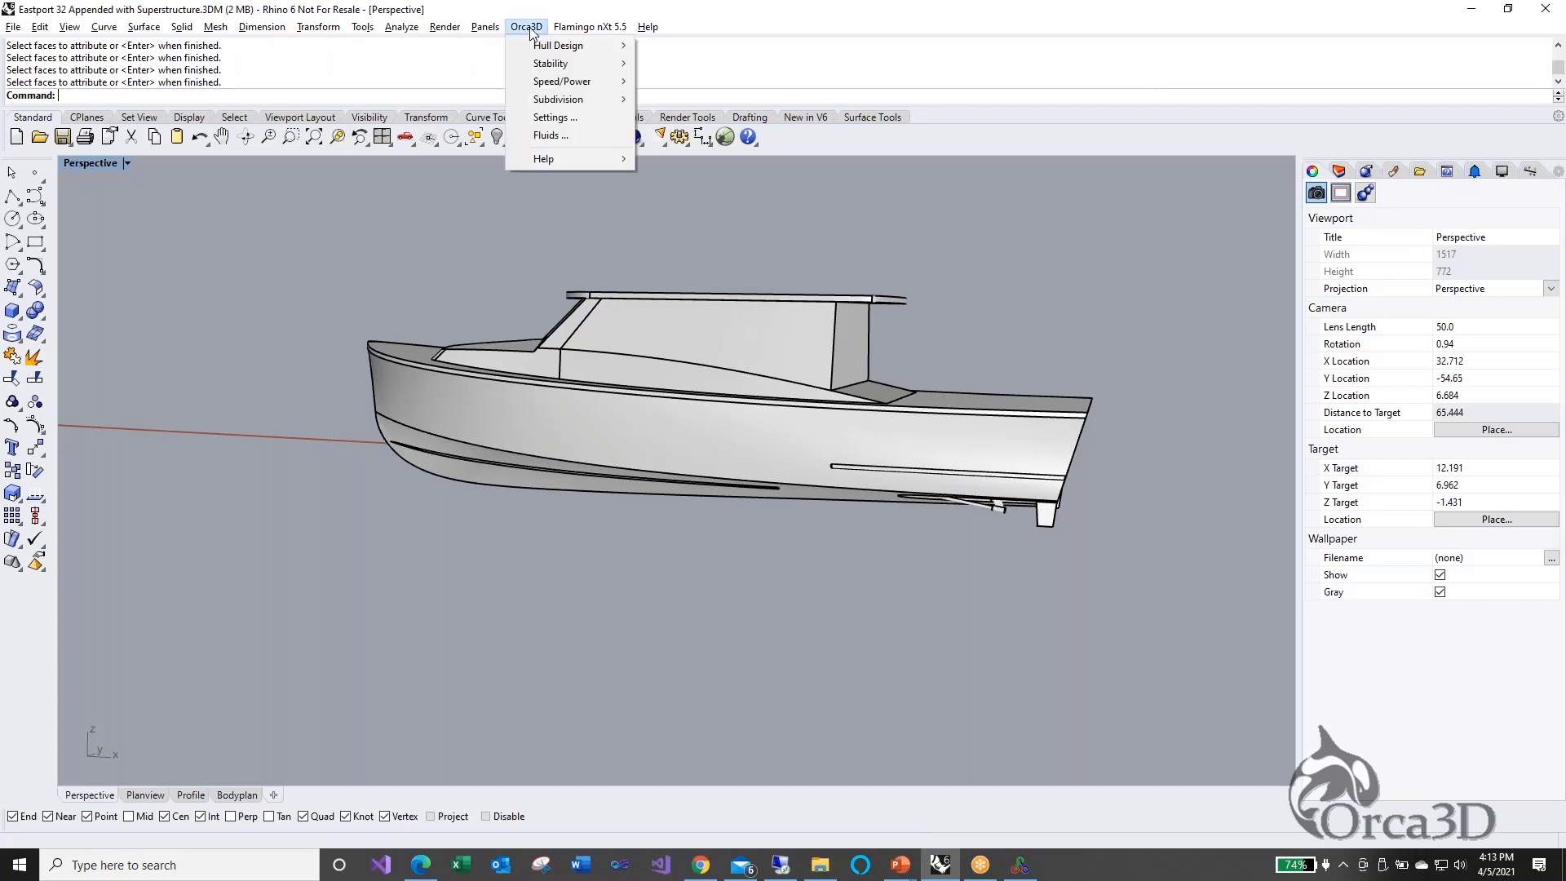
{"action": "mouse_move", "coordinate": [568, 81]}
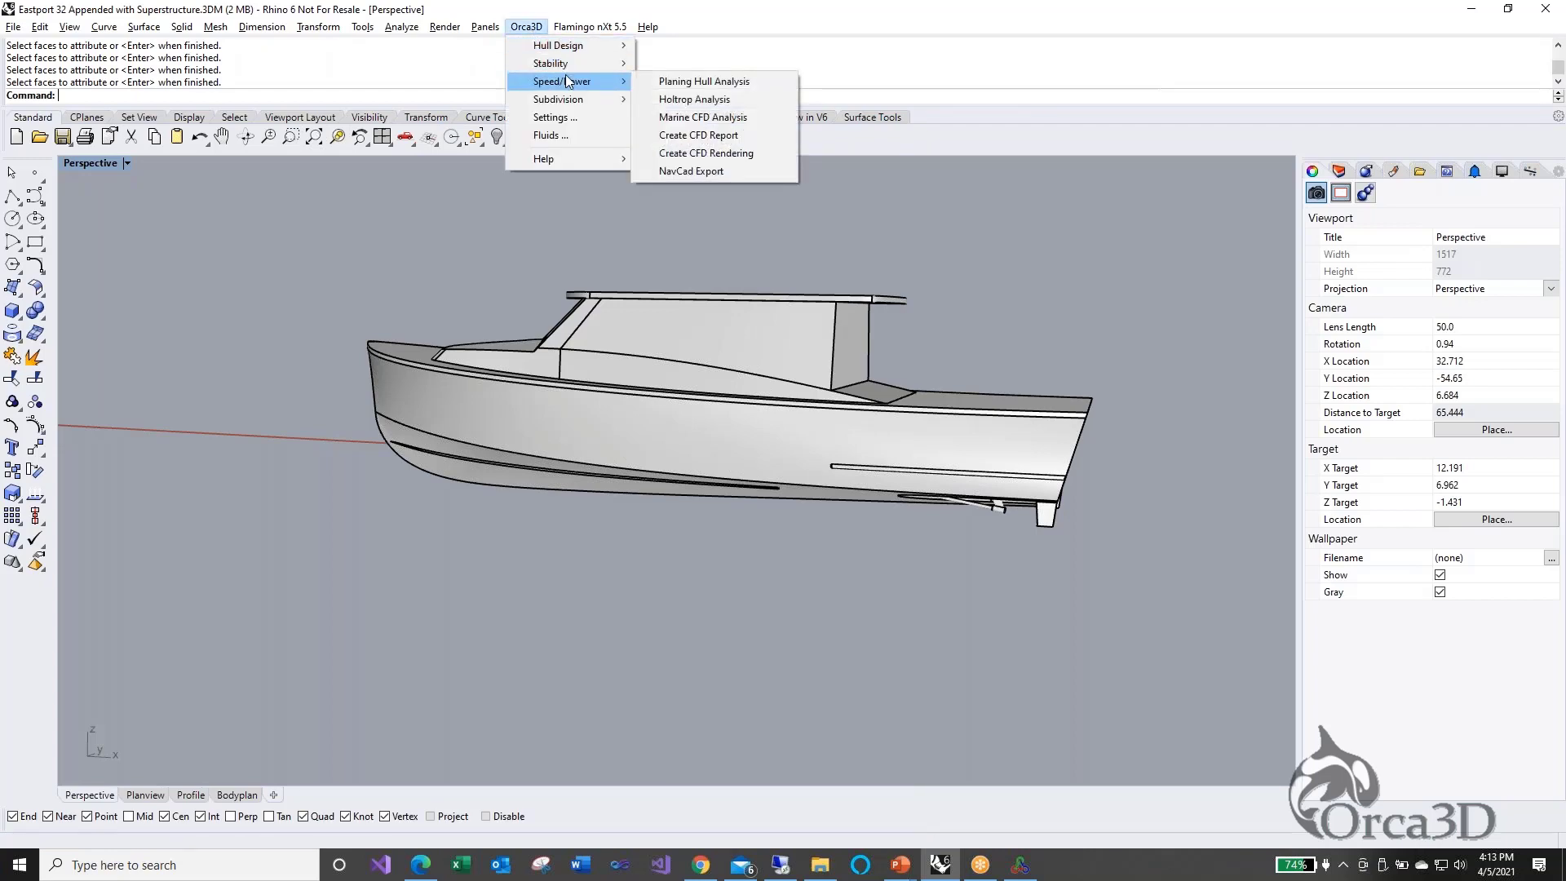
{"action": "left_click", "coordinate": [747, 134]}
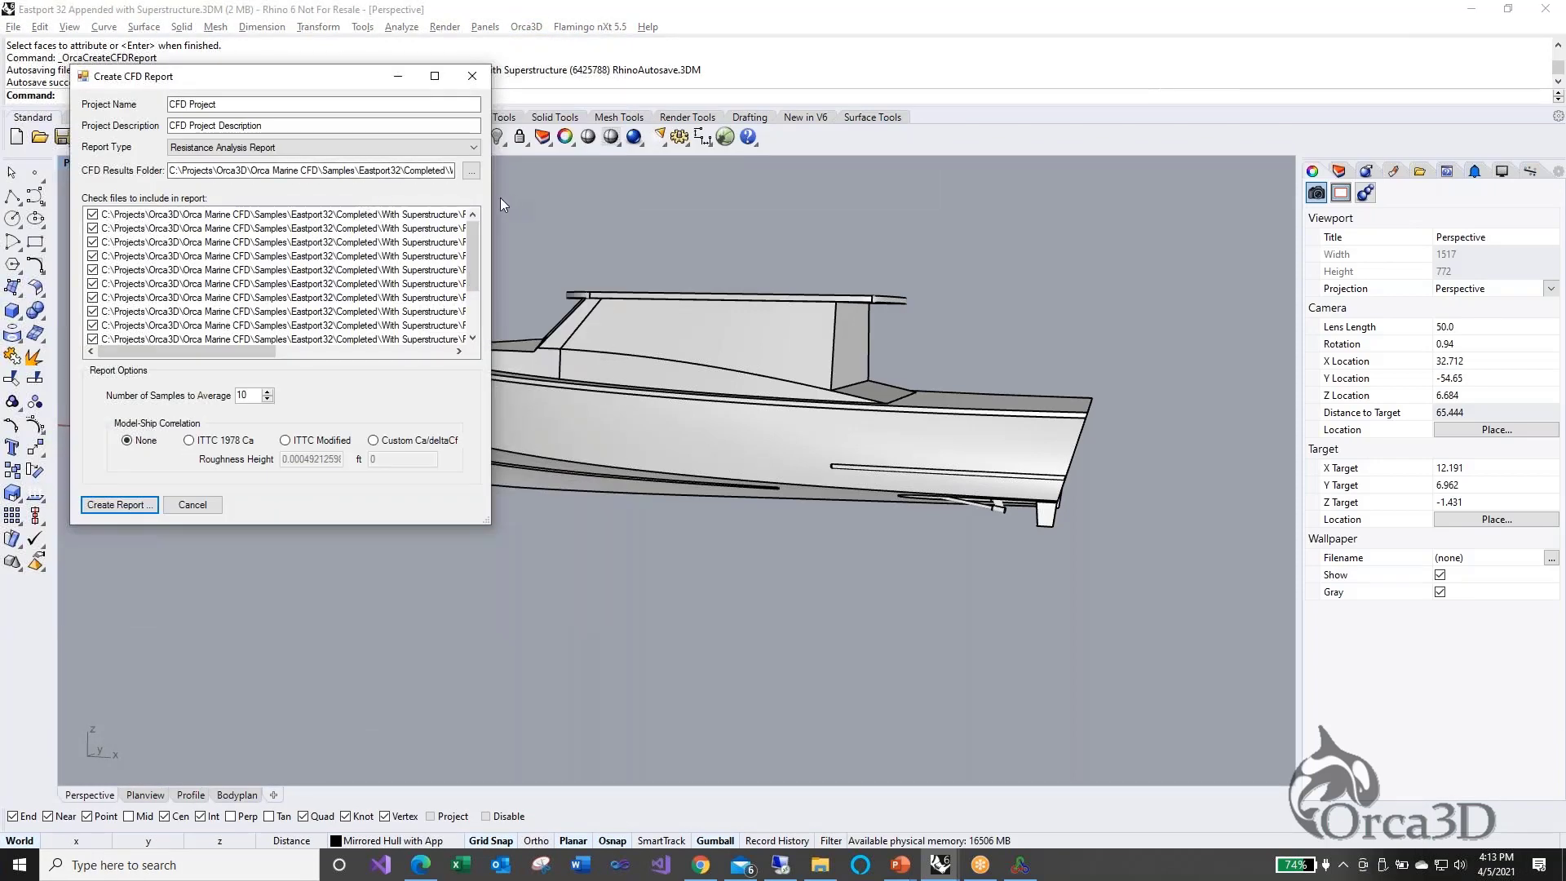
{"action": "left_click_drag", "start_coordinate": [491, 199], "coordinate": [919, 222]}
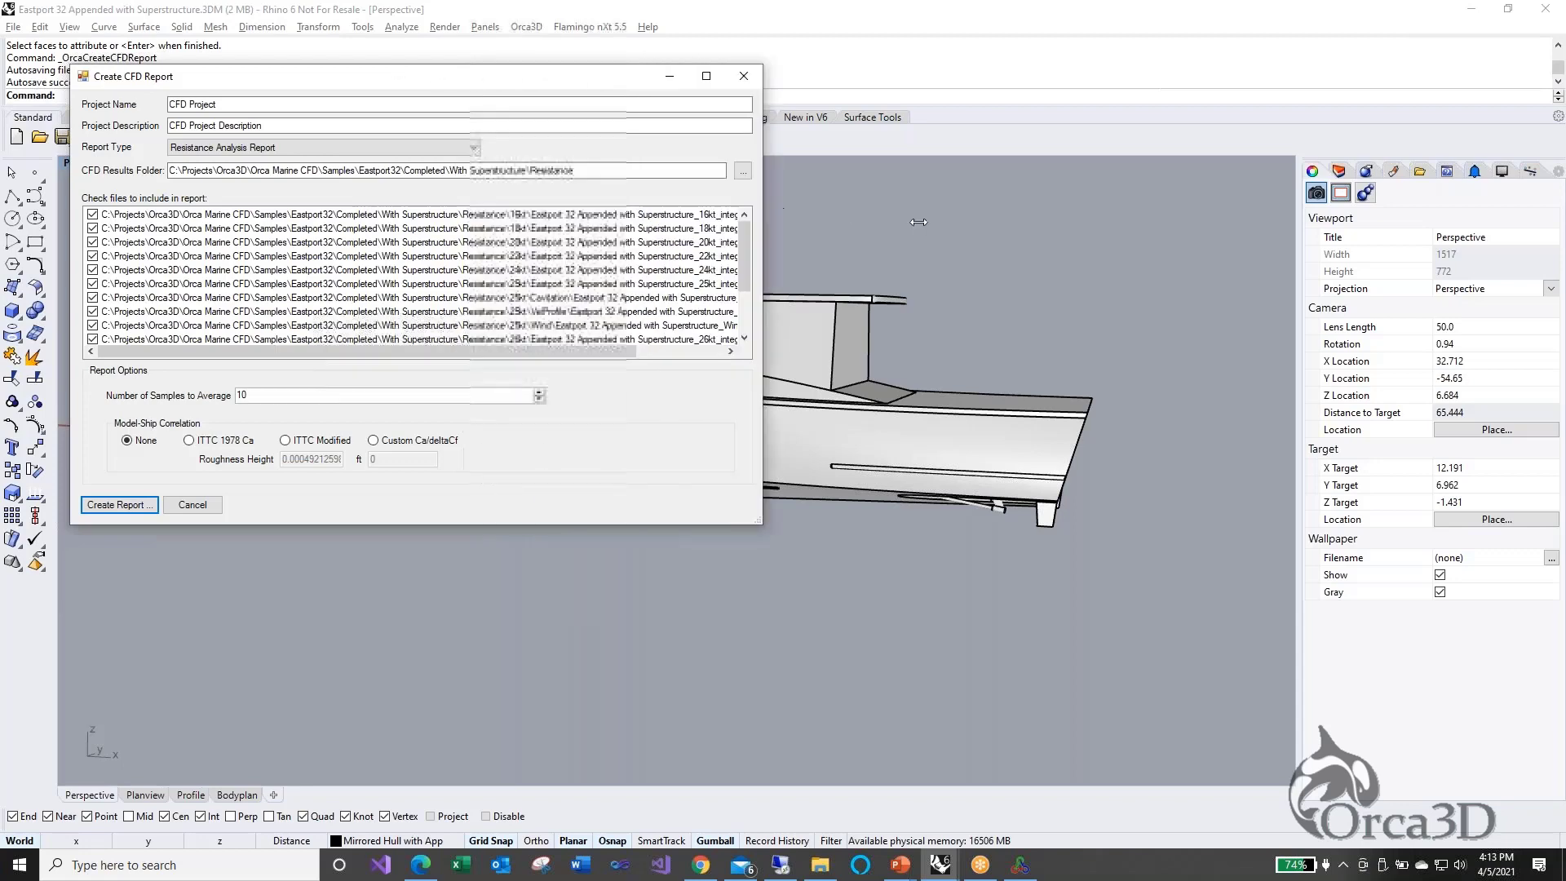
{"action": "left_click", "coordinate": [609, 169]}
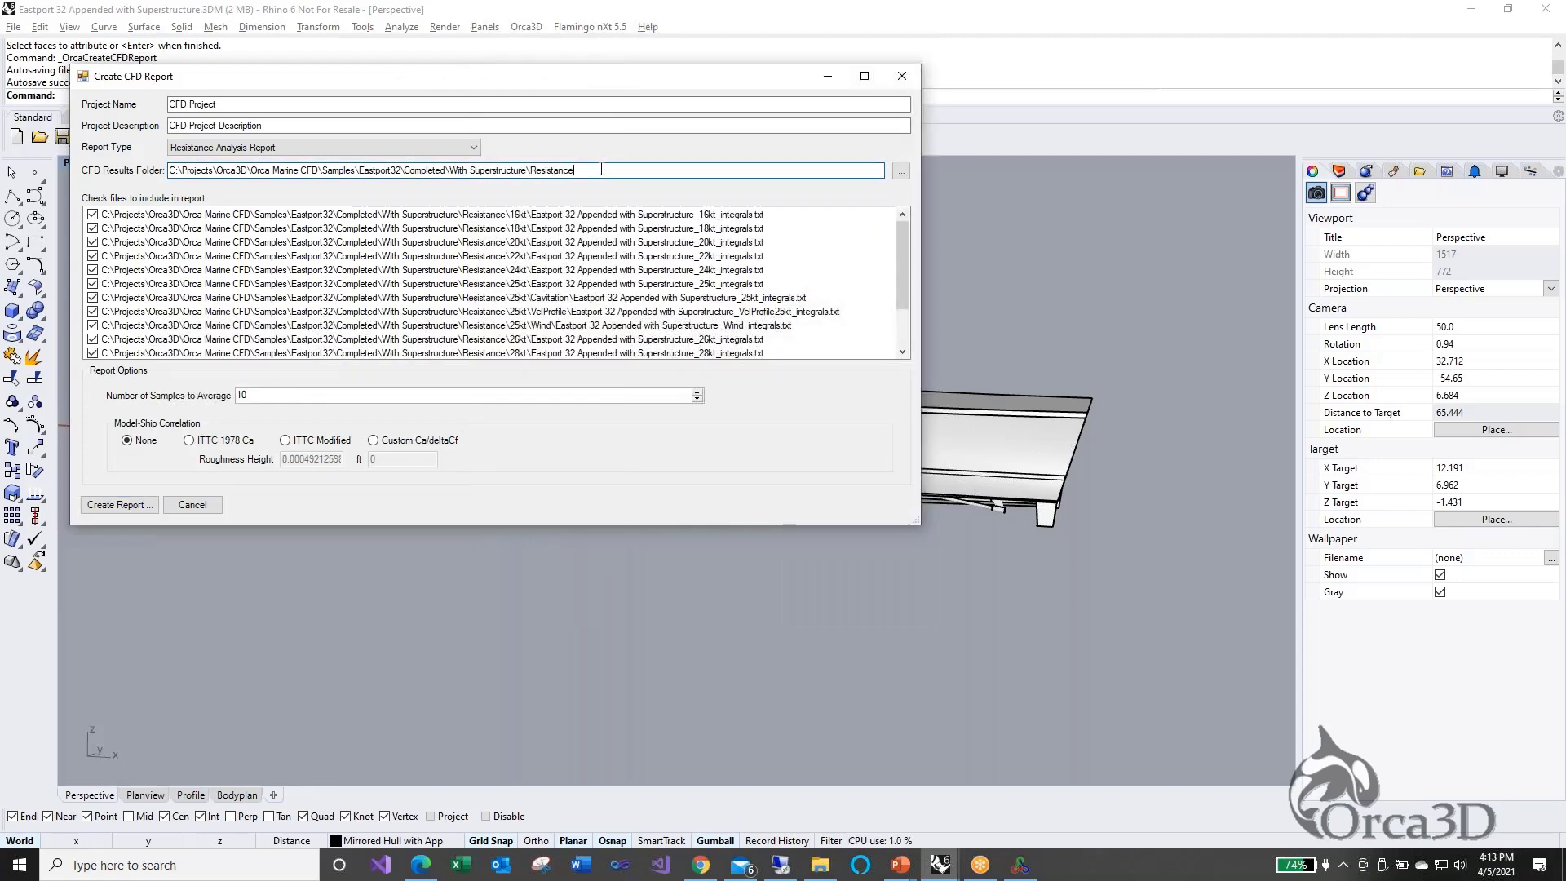
{"action": "left_click_drag", "start_coordinate": [575, 170], "coordinate": [120, 147]}
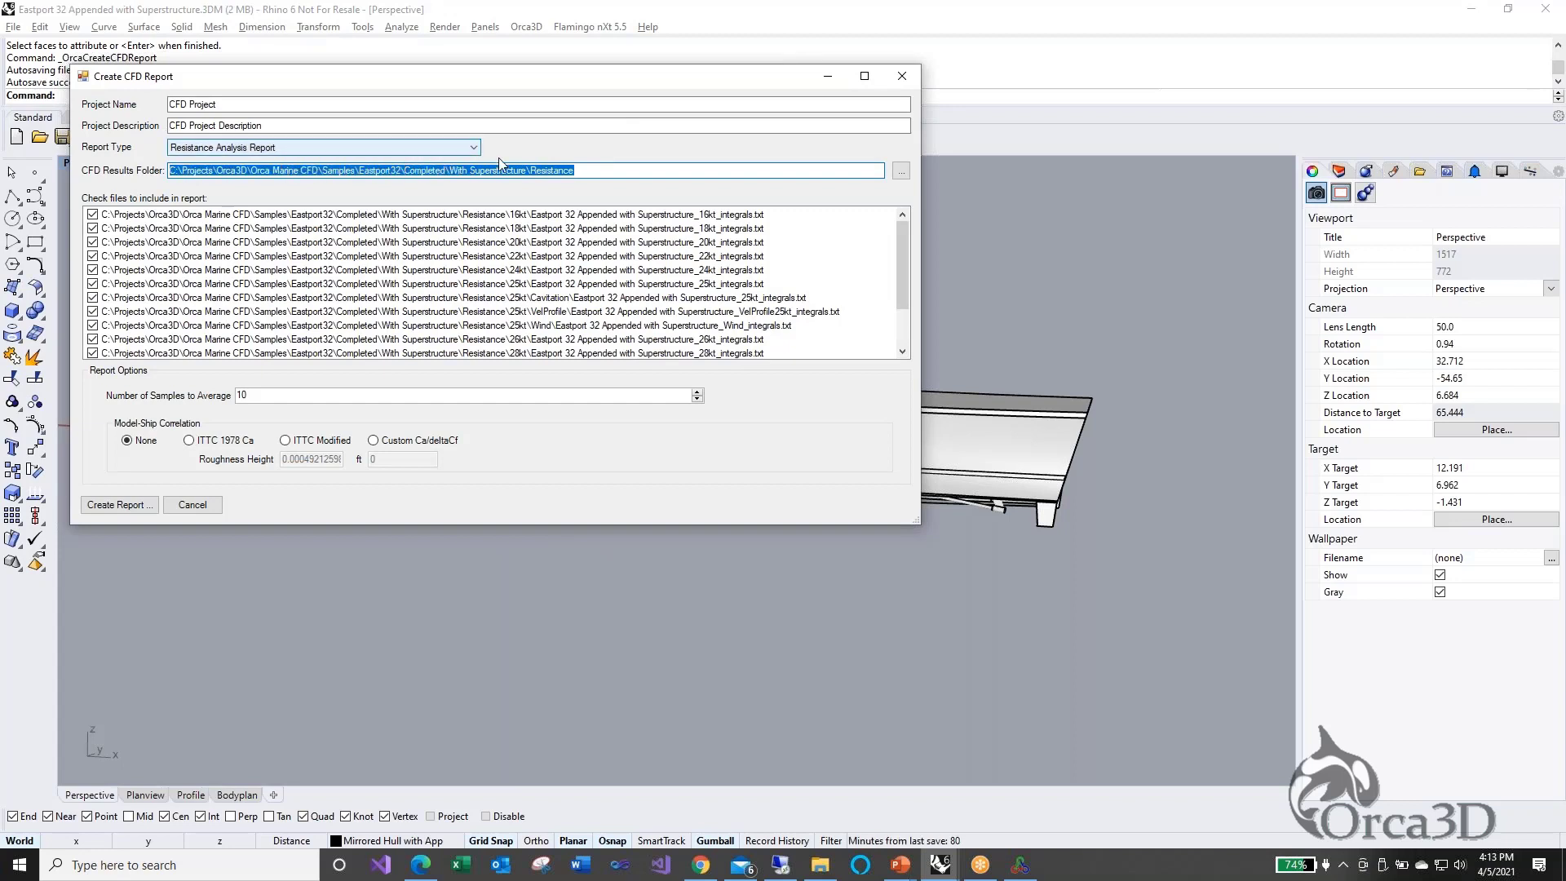
{"action": "left_click", "coordinate": [617, 172]}
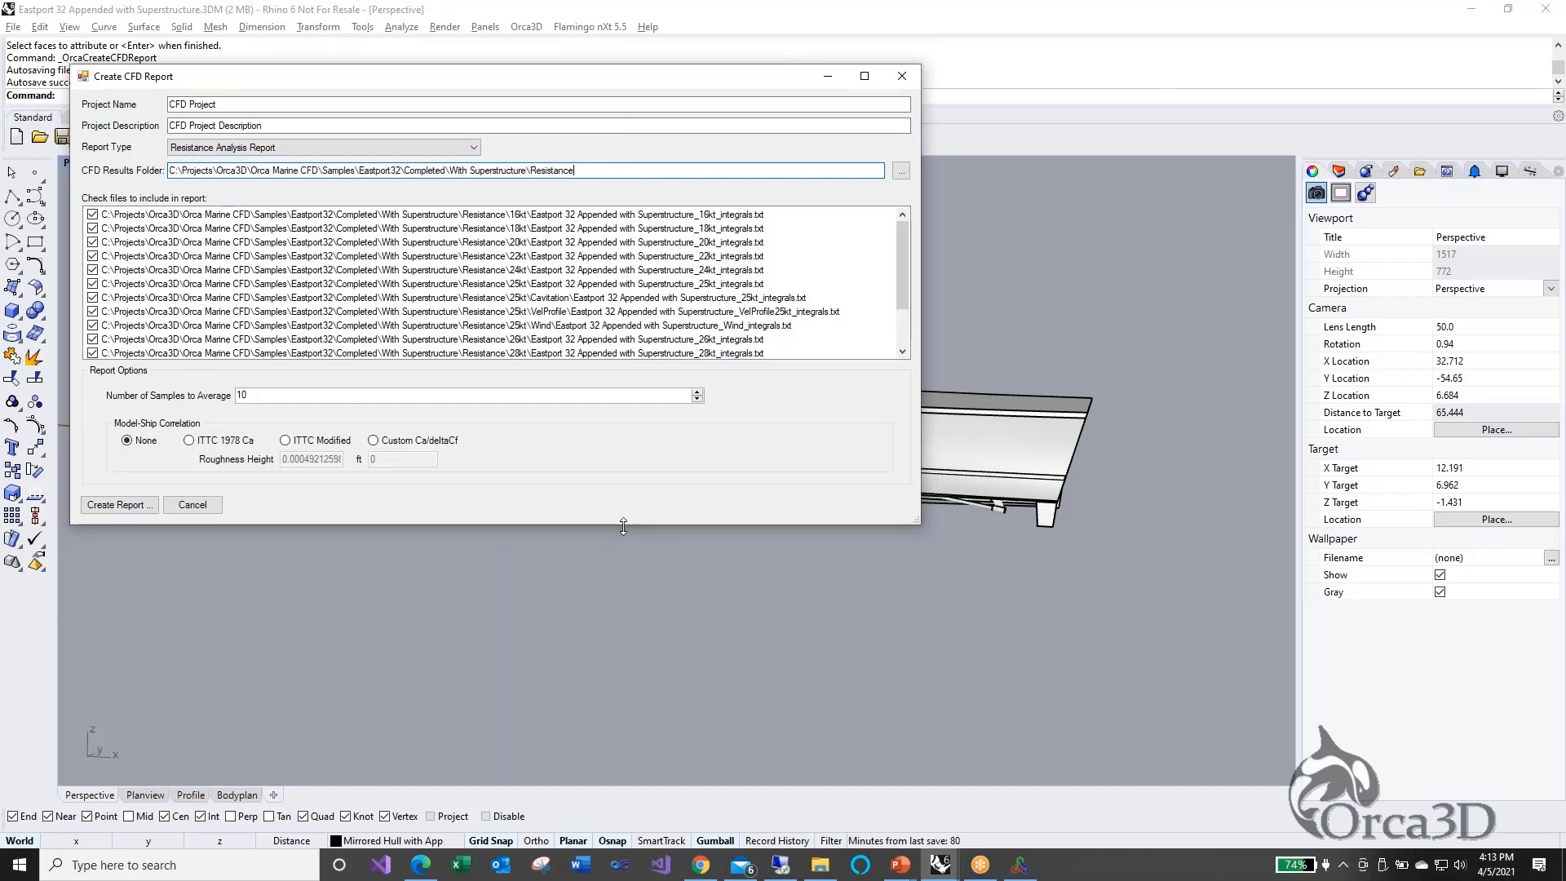
{"action": "left_click_drag", "start_coordinate": [624, 526], "coordinate": [624, 624]}
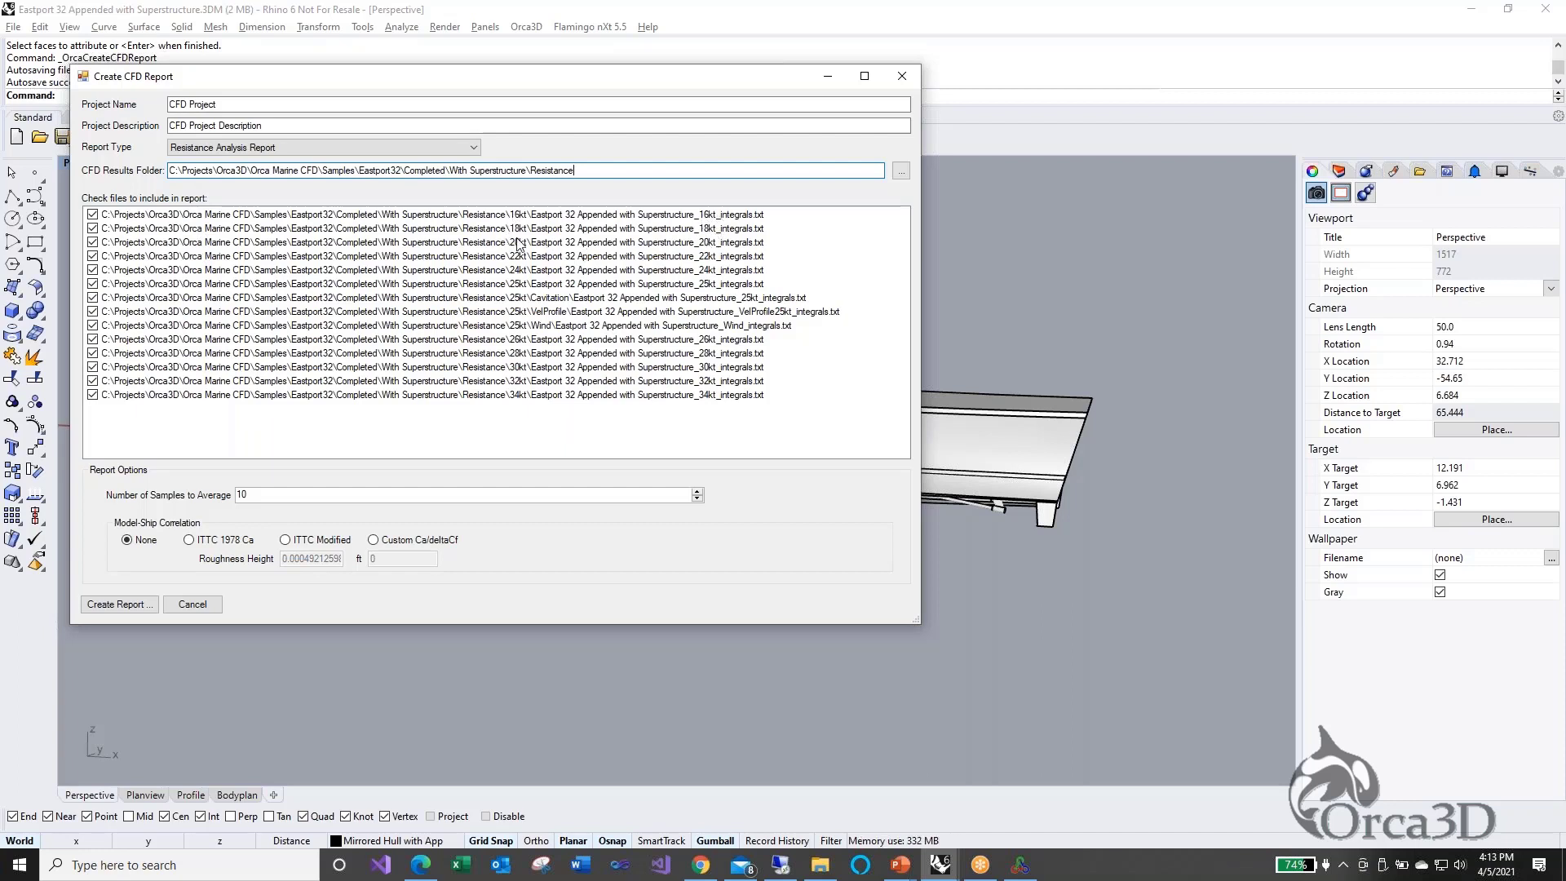
Exclude the 25kt Cavitation, VelProfile and Wind integrals files and create the Resistance Analysis Report
{"action": "left_click", "coordinate": [651, 297]}
{"action": "left_click", "coordinate": [638, 315], "text": "shift"}
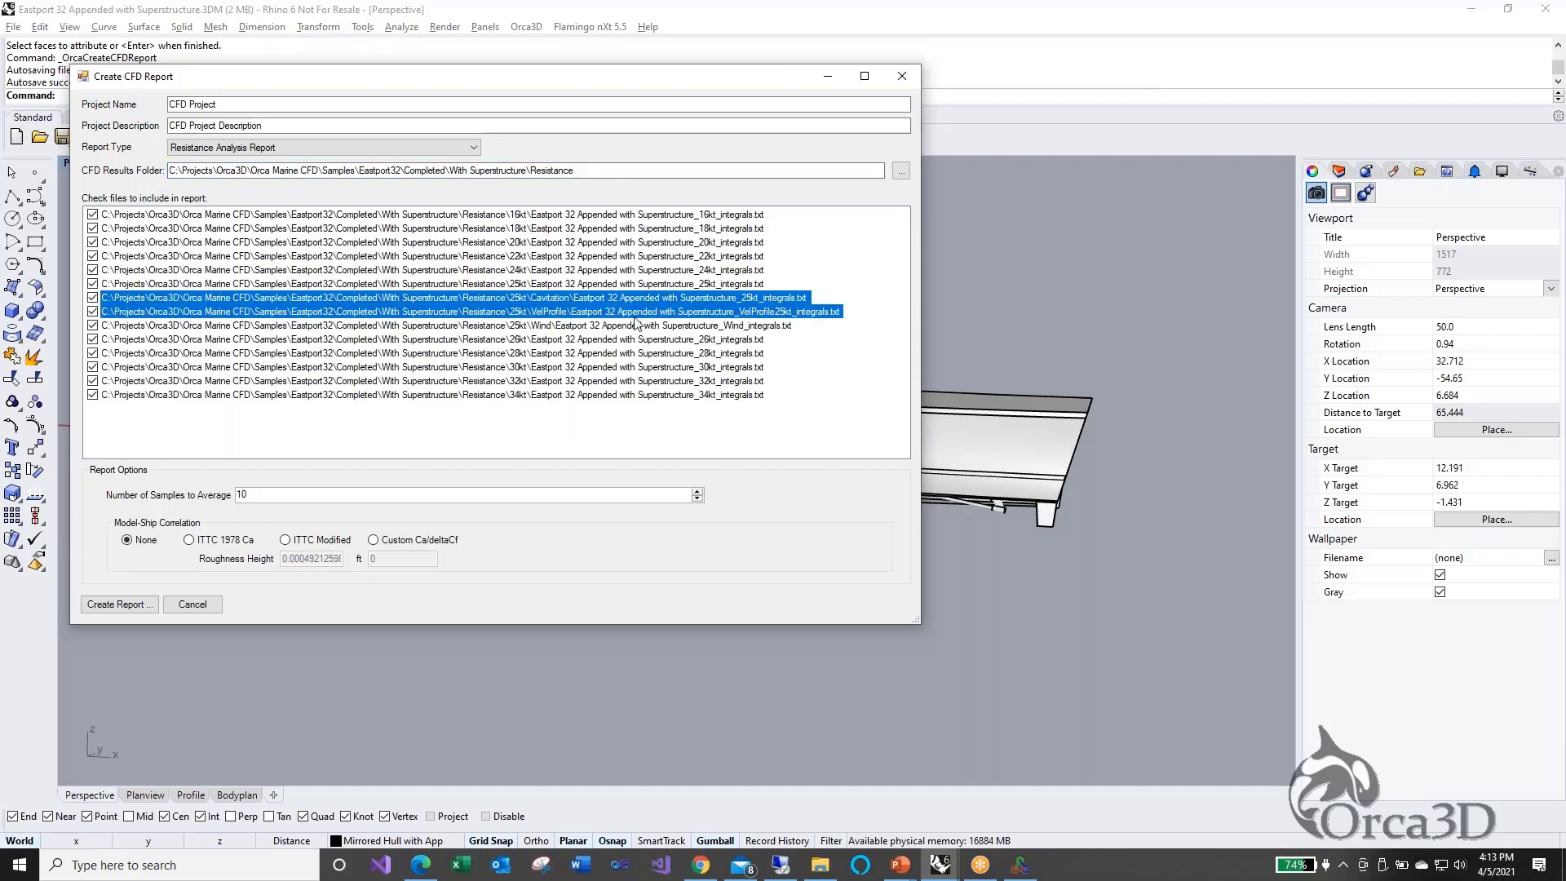
{"action": "left_click", "coordinate": [637, 326], "text": "shift"}
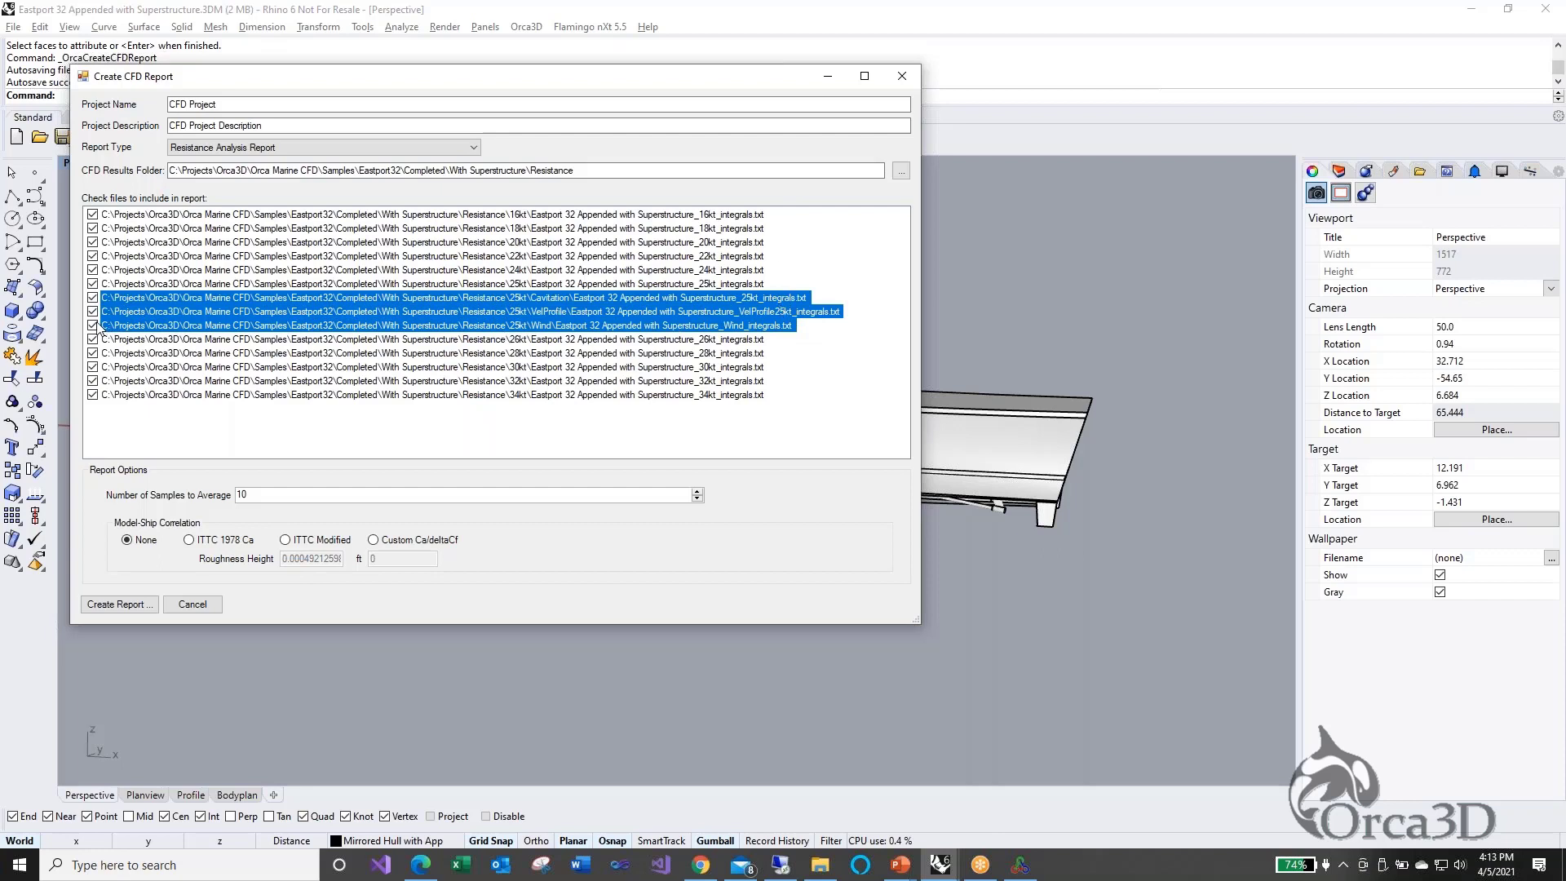
{"action": "left_click", "coordinate": [376, 452]}
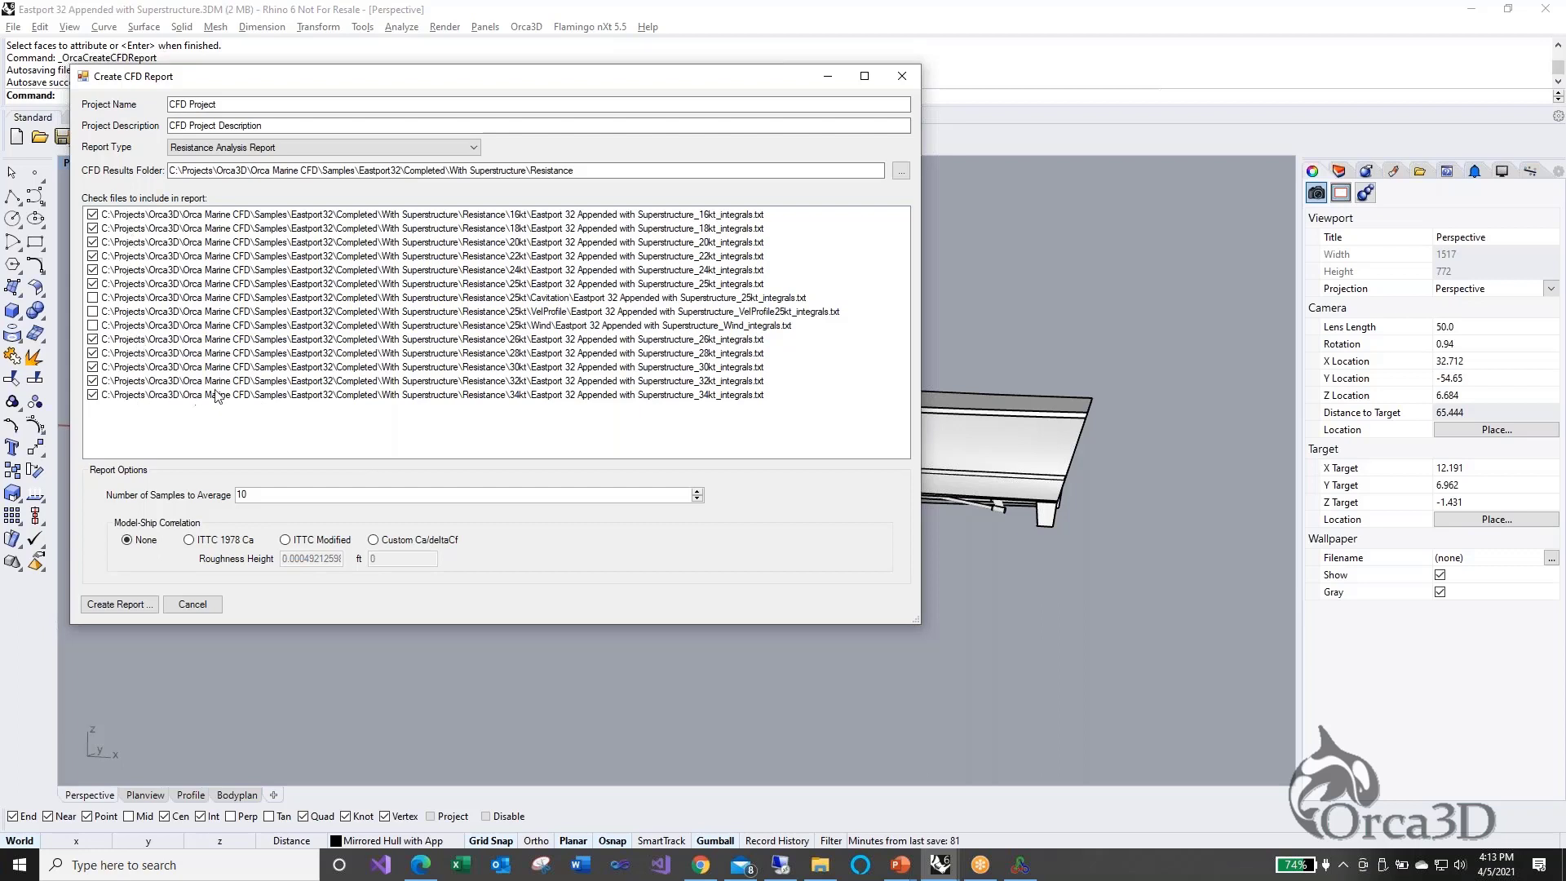
{"action": "left_click", "coordinate": [121, 604]}
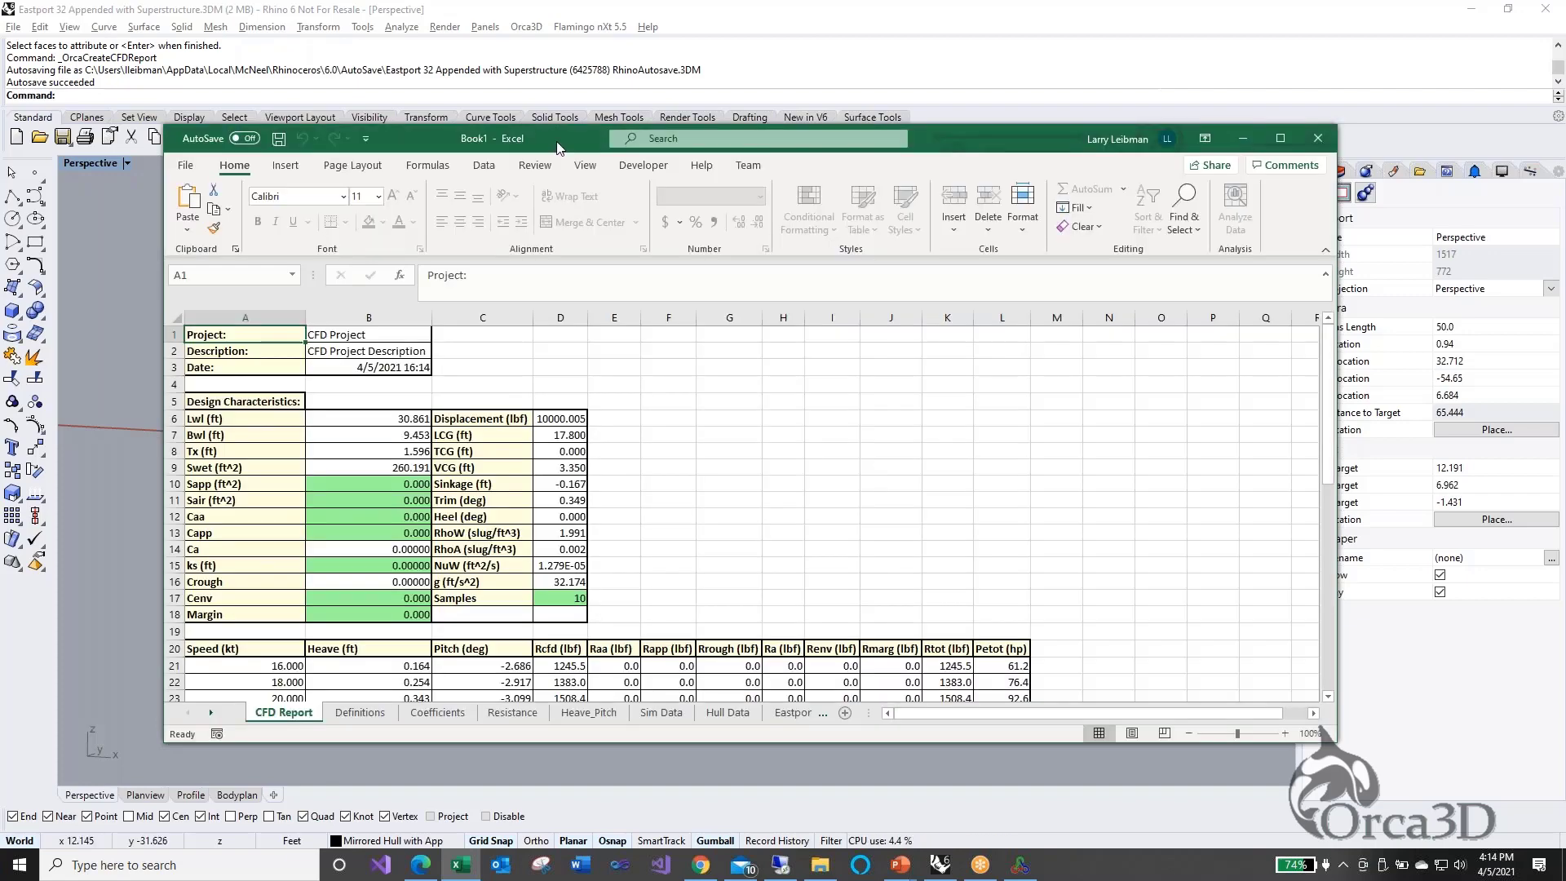
Maximize the Excel report and review the design characteristics, including the waterline dimensions, displacement and LCG
{"action": "double_click", "coordinate": [557, 145]}
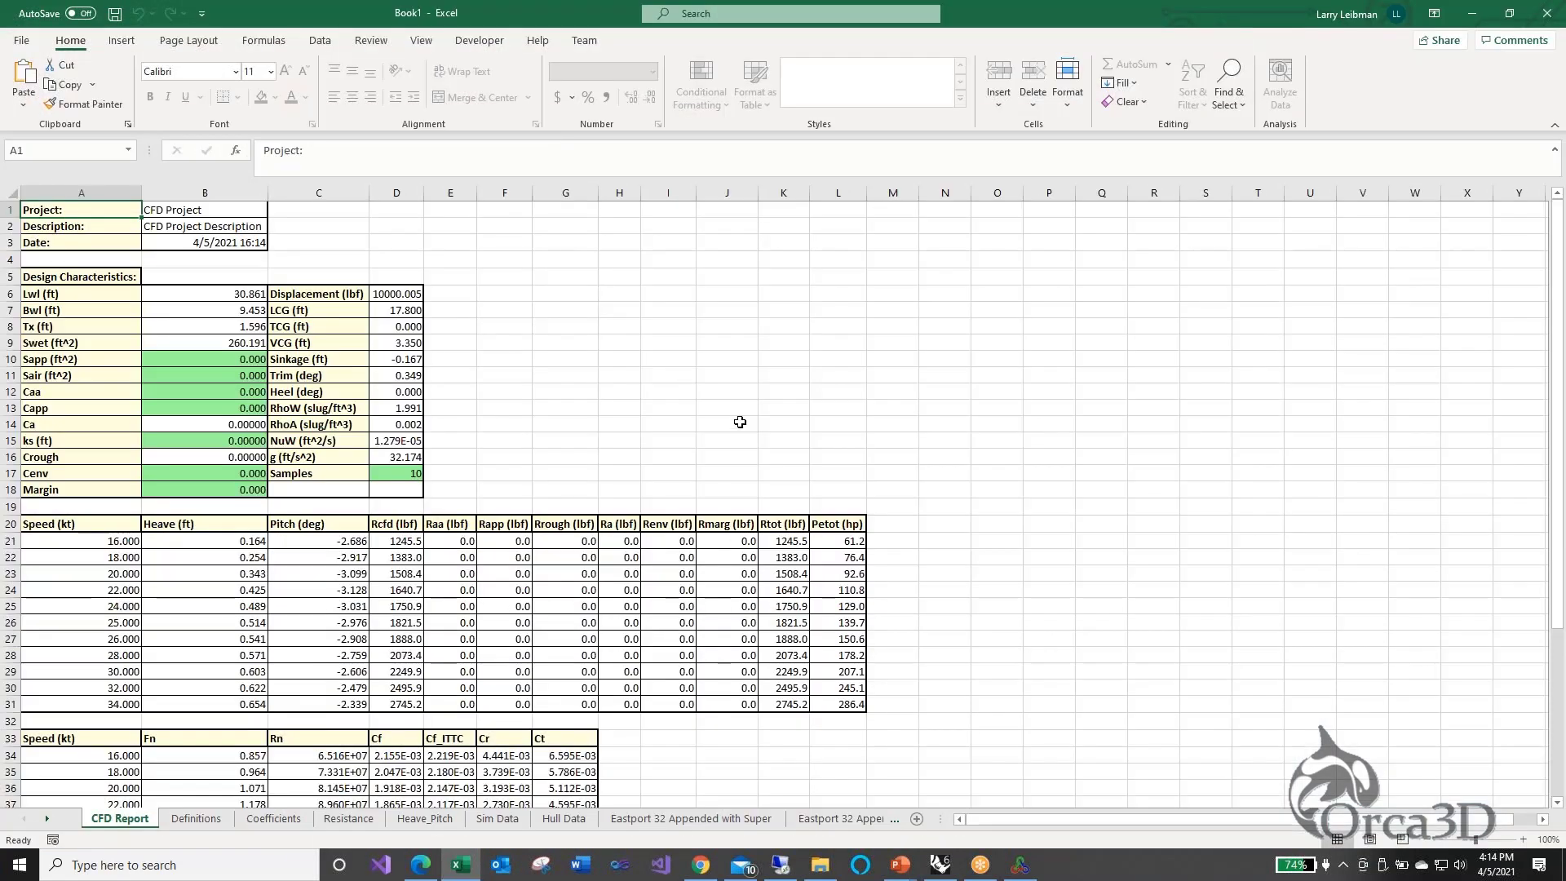
{"action": "left_click", "coordinate": [59, 297]}
{"action": "left_click_drag", "start_coordinate": [59, 297], "coordinate": [421, 310]}
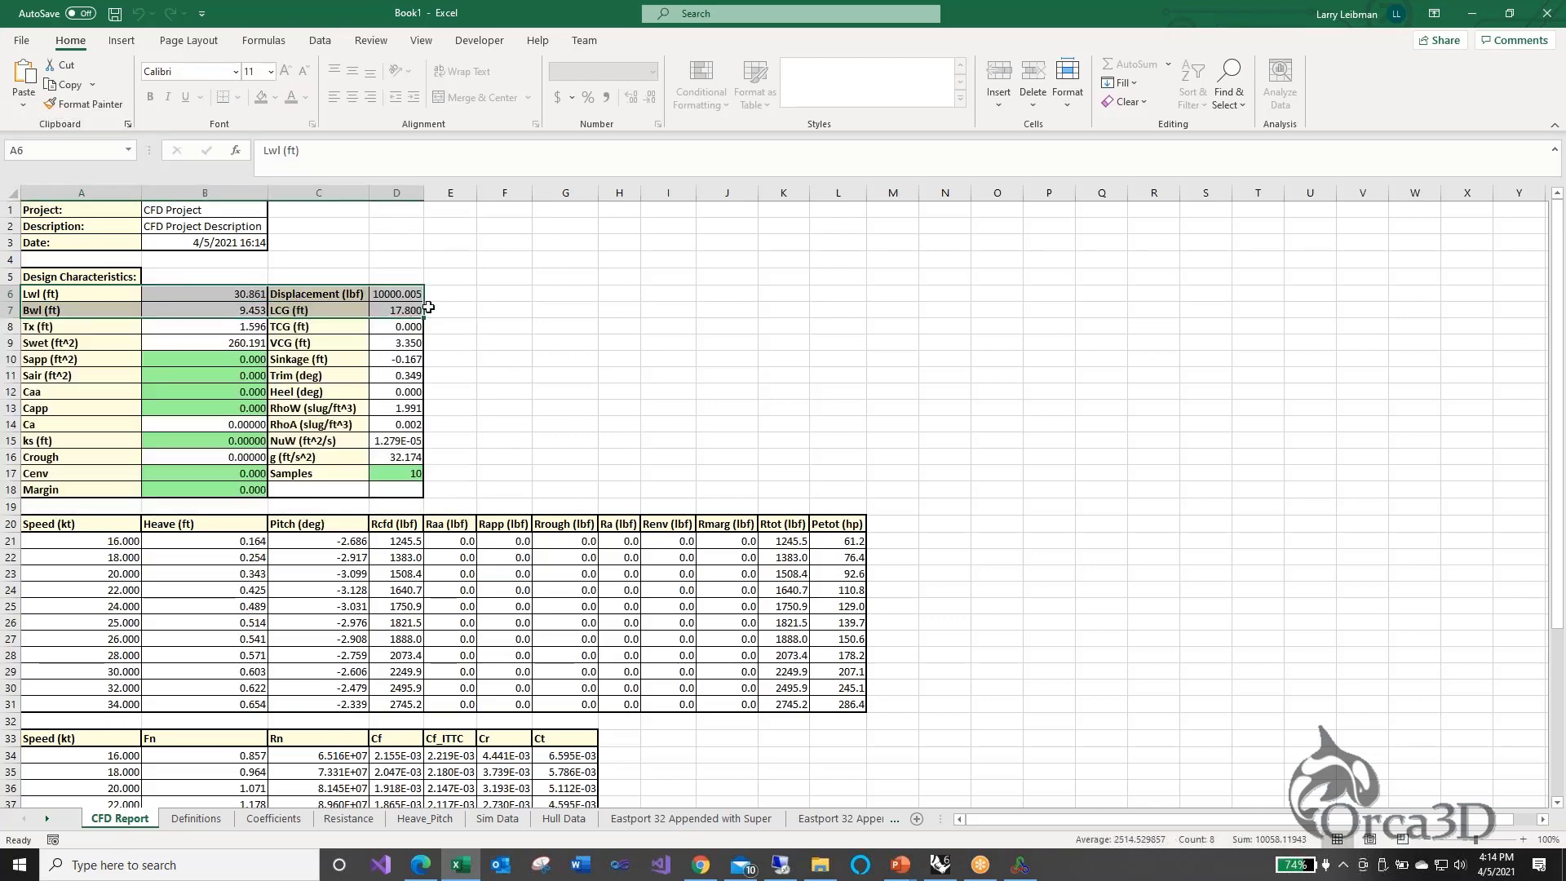
{"action": "left_click", "coordinate": [444, 295]}
{"action": "left_click", "coordinate": [384, 295]}
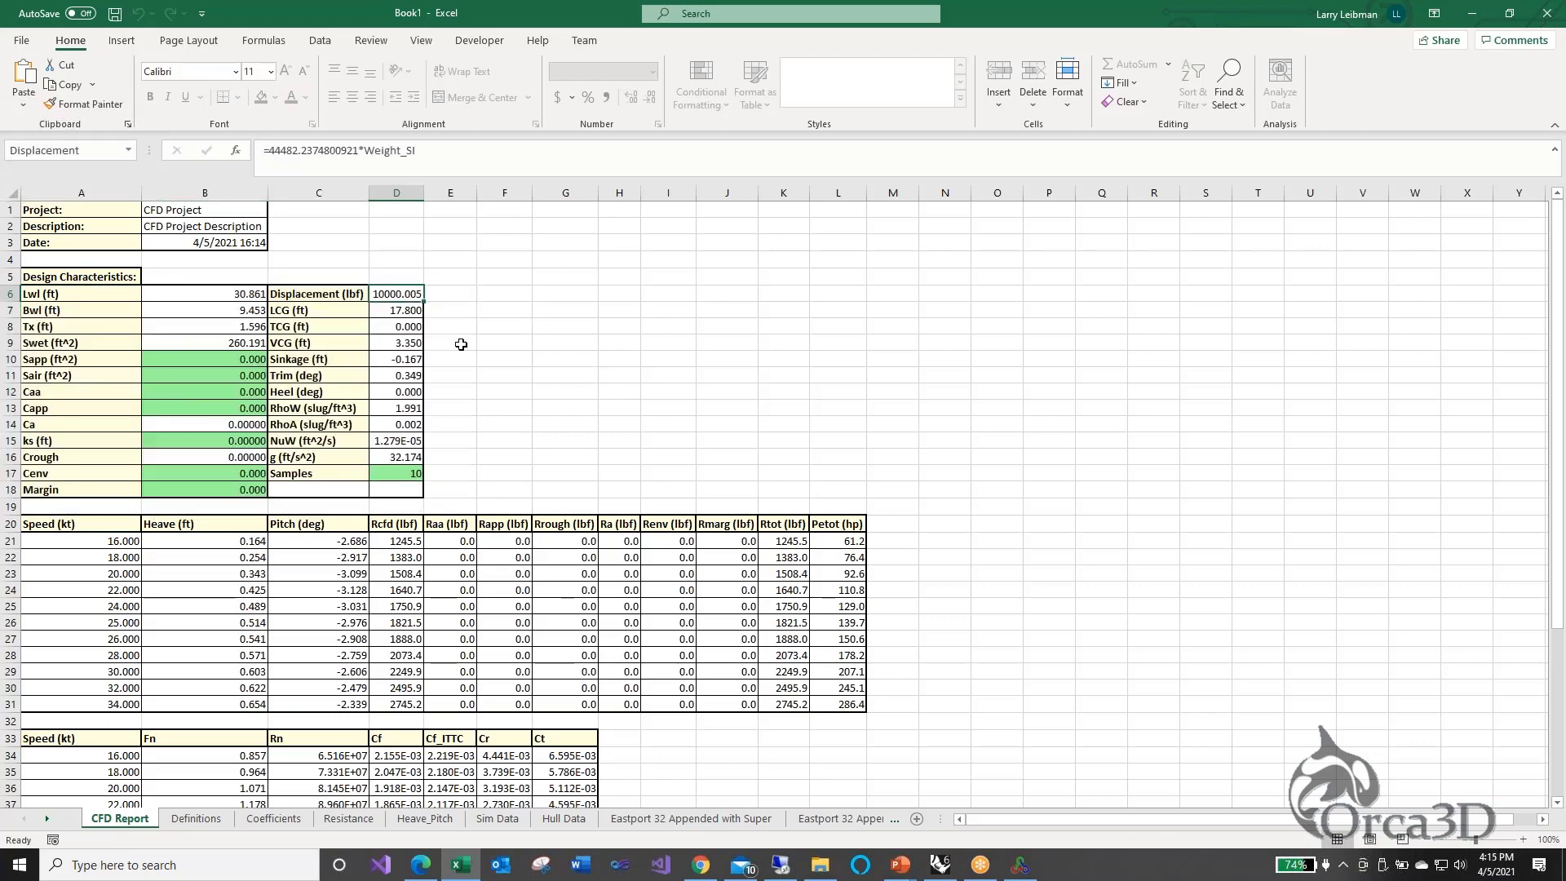
{"action": "left_click", "coordinate": [561, 325]}
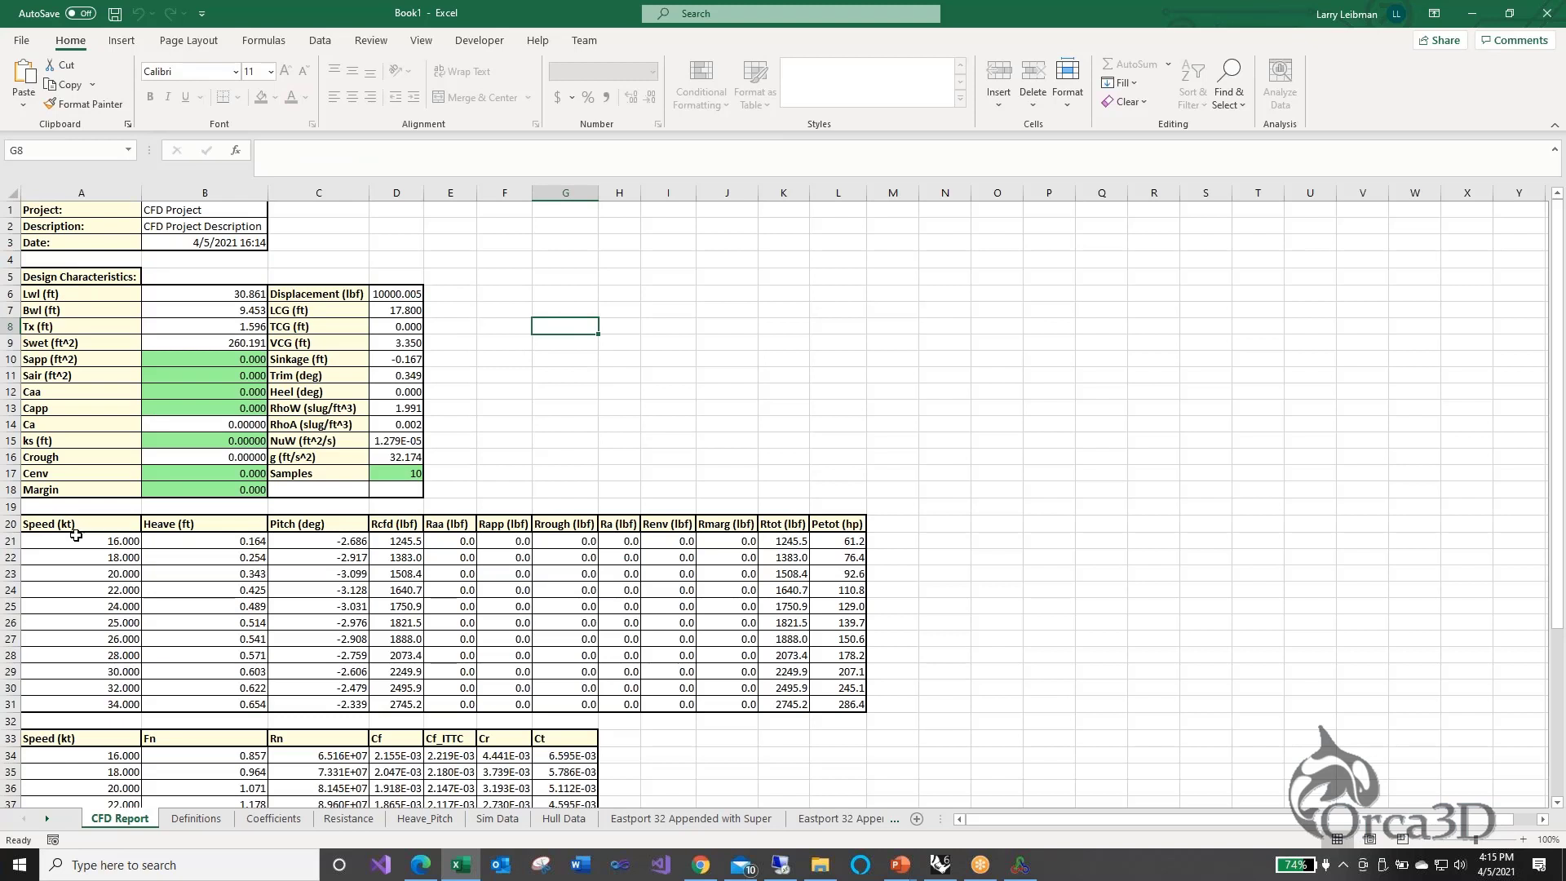
Review the speed, heave, pitch and Rcfd resistance columns in the CFD Report's speed table
{"action": "left_click_drag", "start_coordinate": [78, 541], "coordinate": [61, 699]}
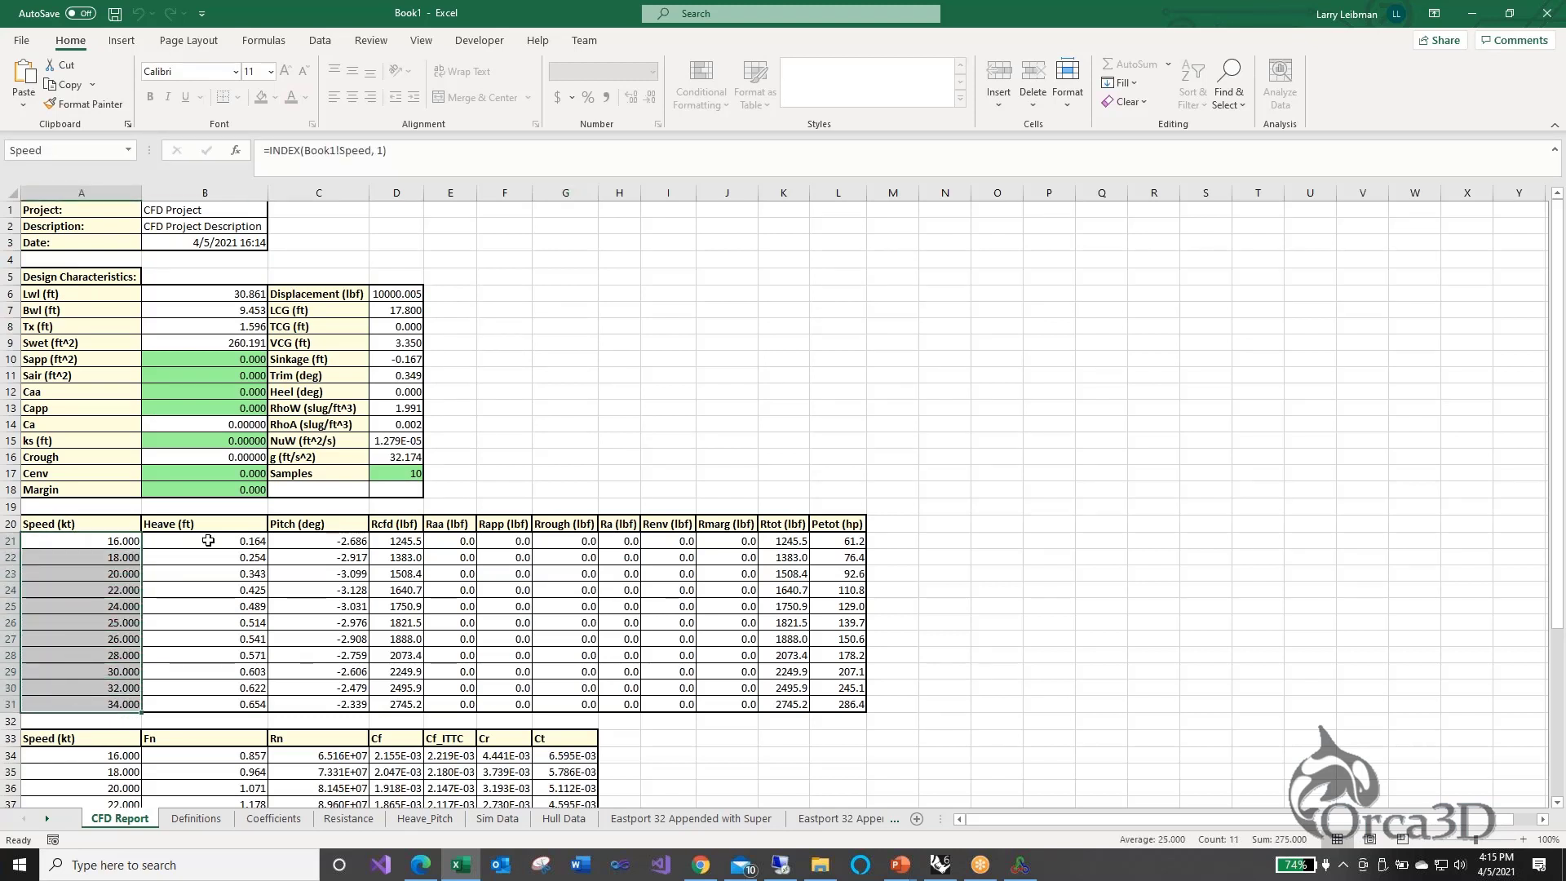
{"action": "left_click_drag", "start_coordinate": [220, 541], "coordinate": [225, 604]}
{"action": "left_click", "coordinate": [290, 540]}
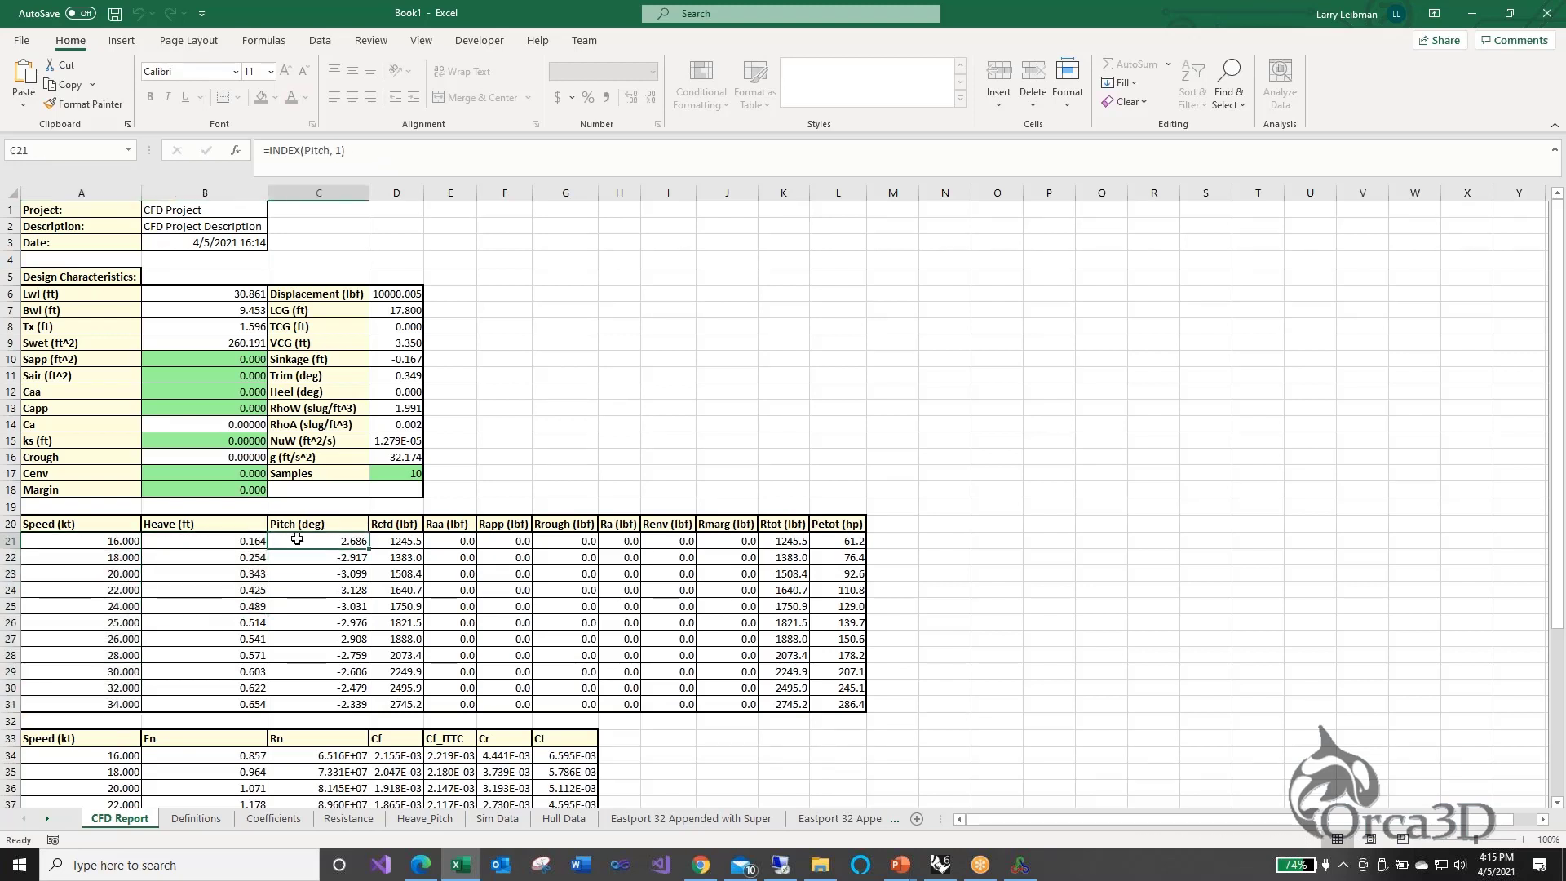
{"action": "left_click", "coordinate": [393, 540]}
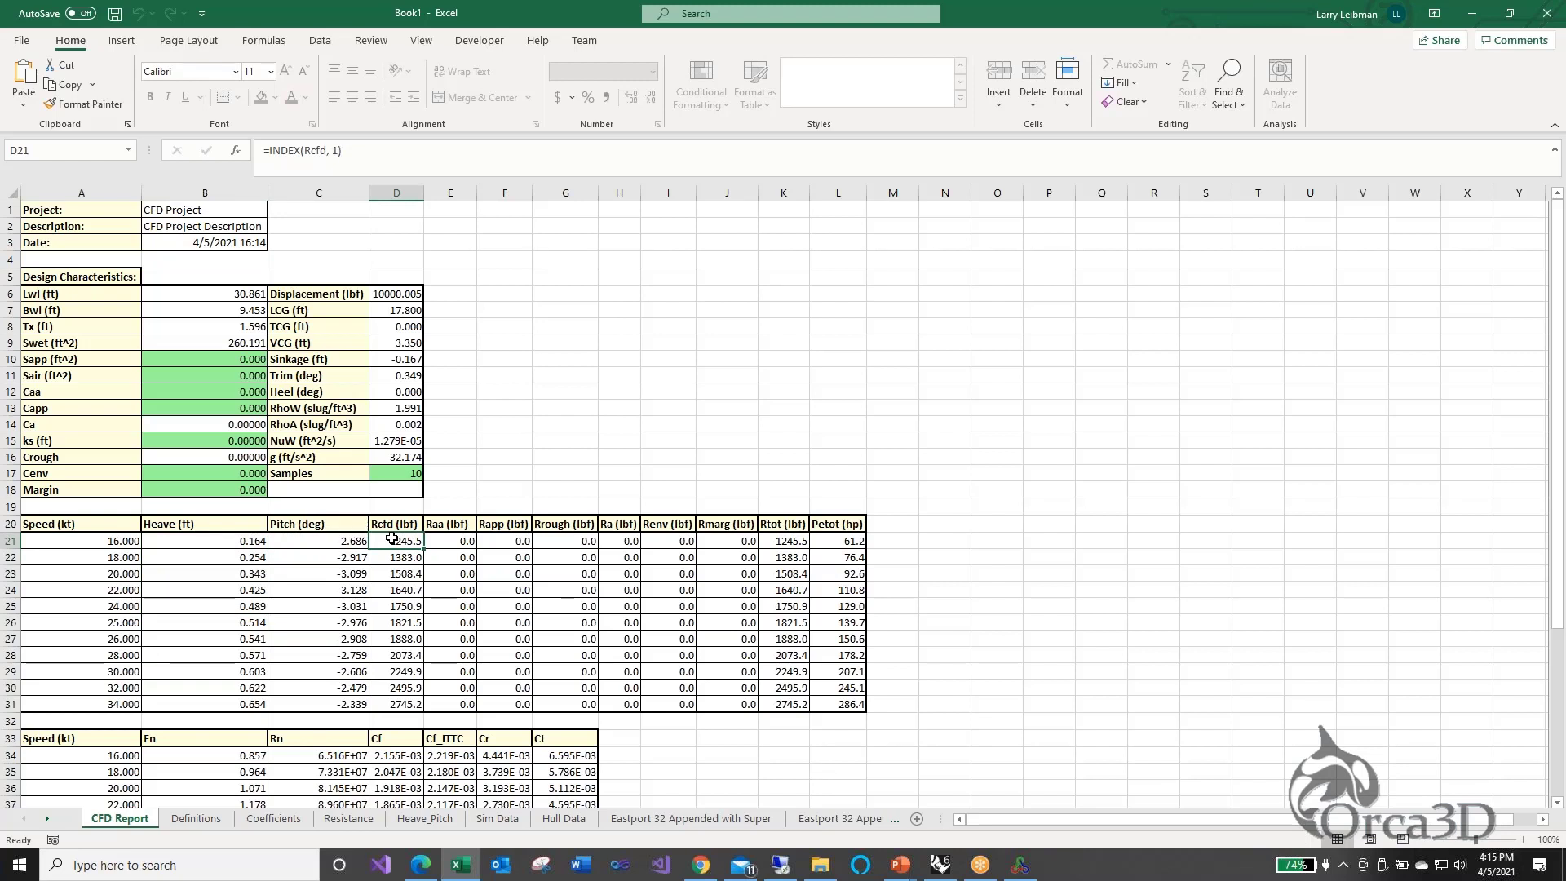
{"action": "left_click_drag", "start_coordinate": [211, 545], "coordinate": [200, 689]}
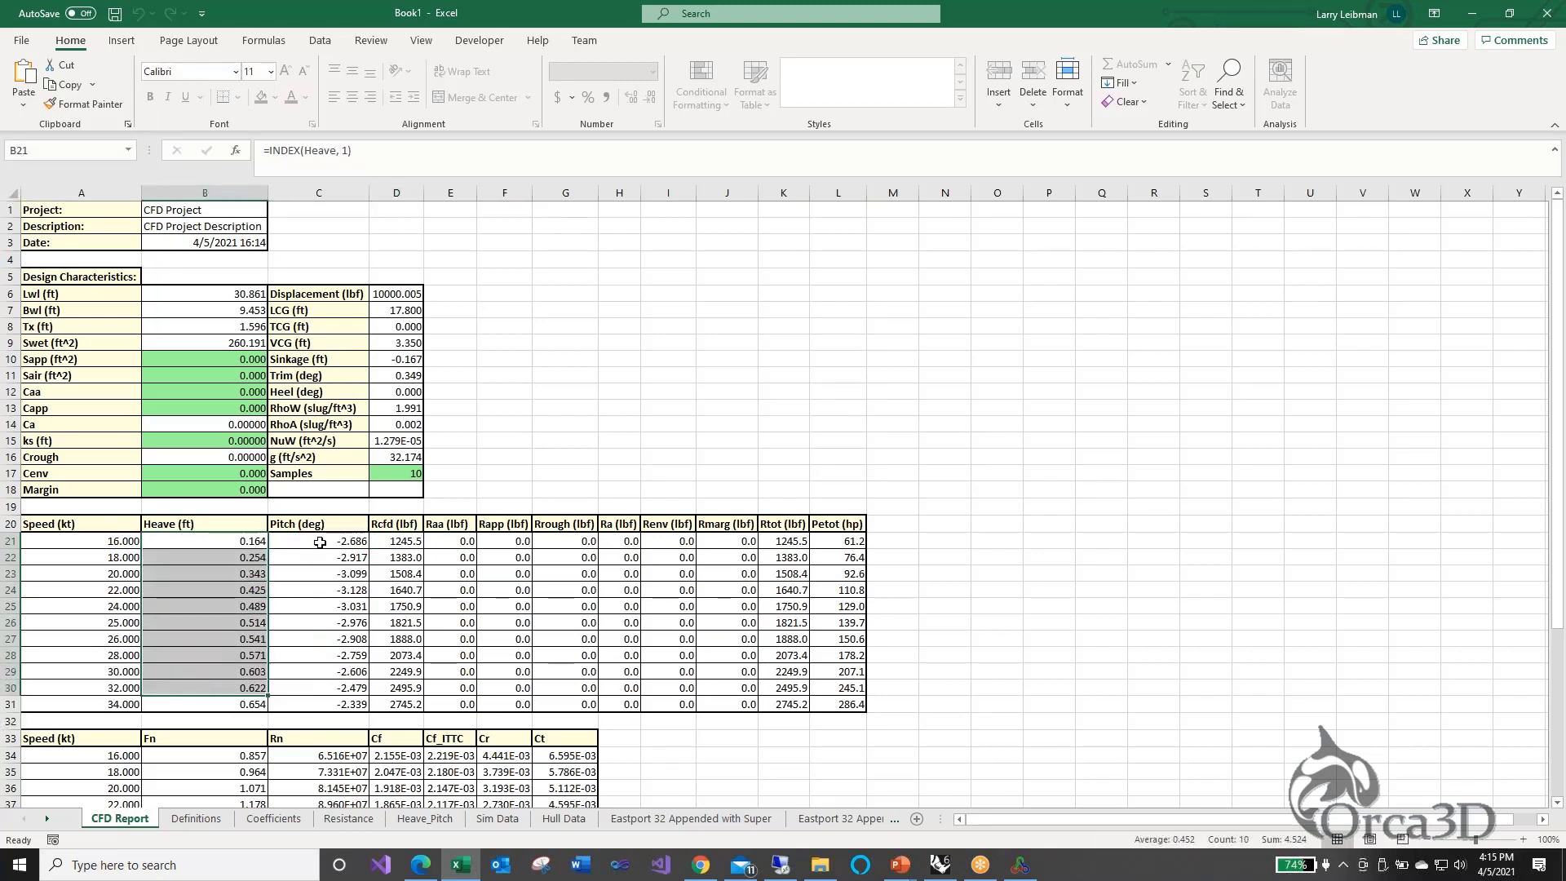
{"action": "left_click", "coordinate": [203, 542]}
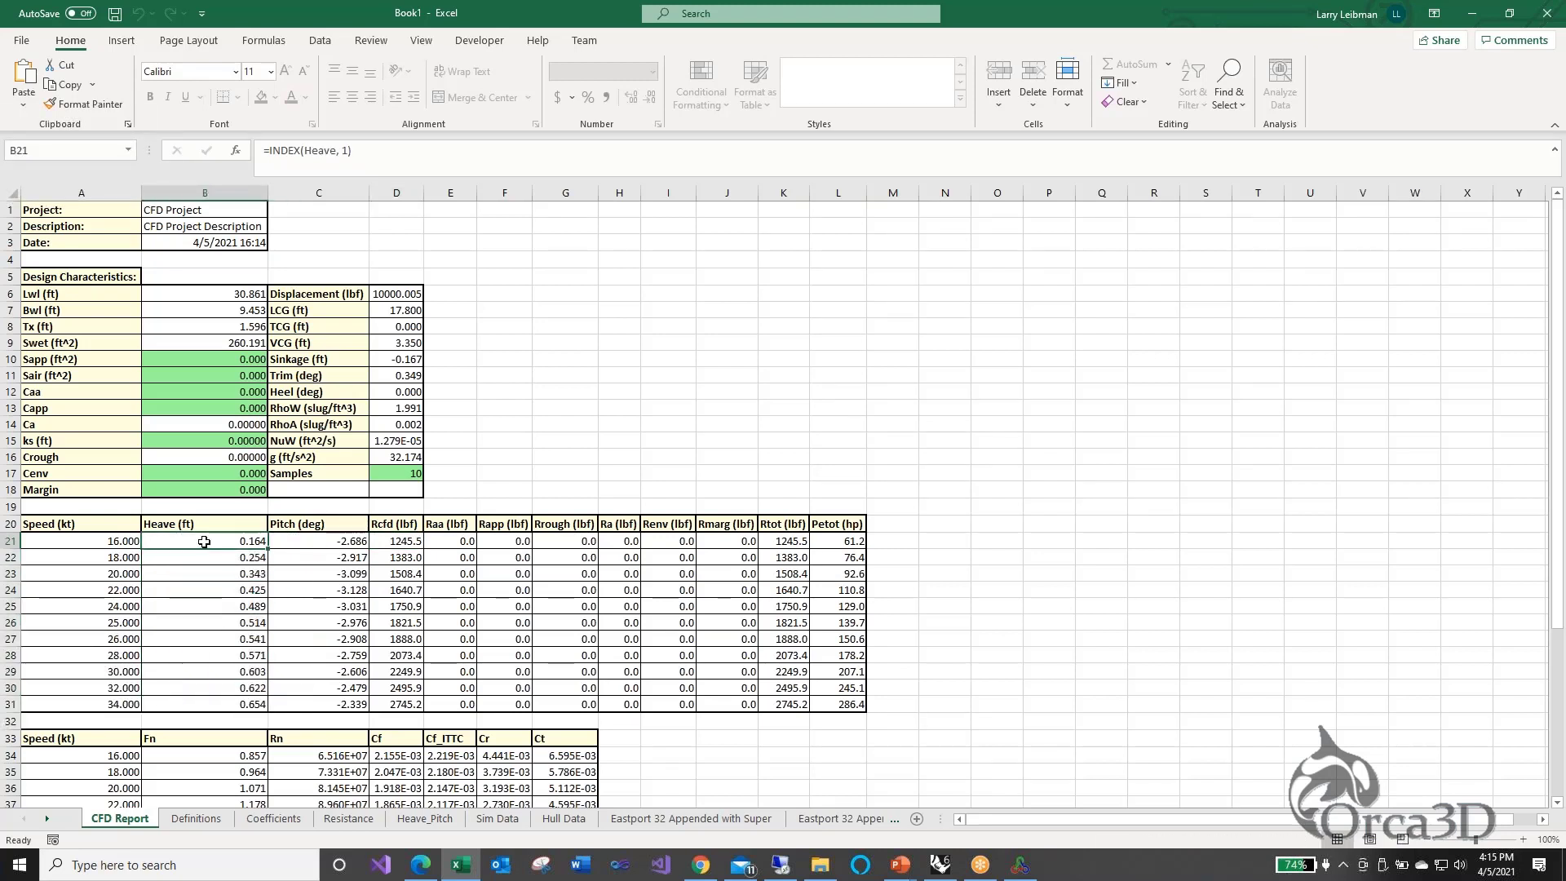
{"action": "left_click_drag", "start_coordinate": [204, 541], "coordinate": [176, 696]}
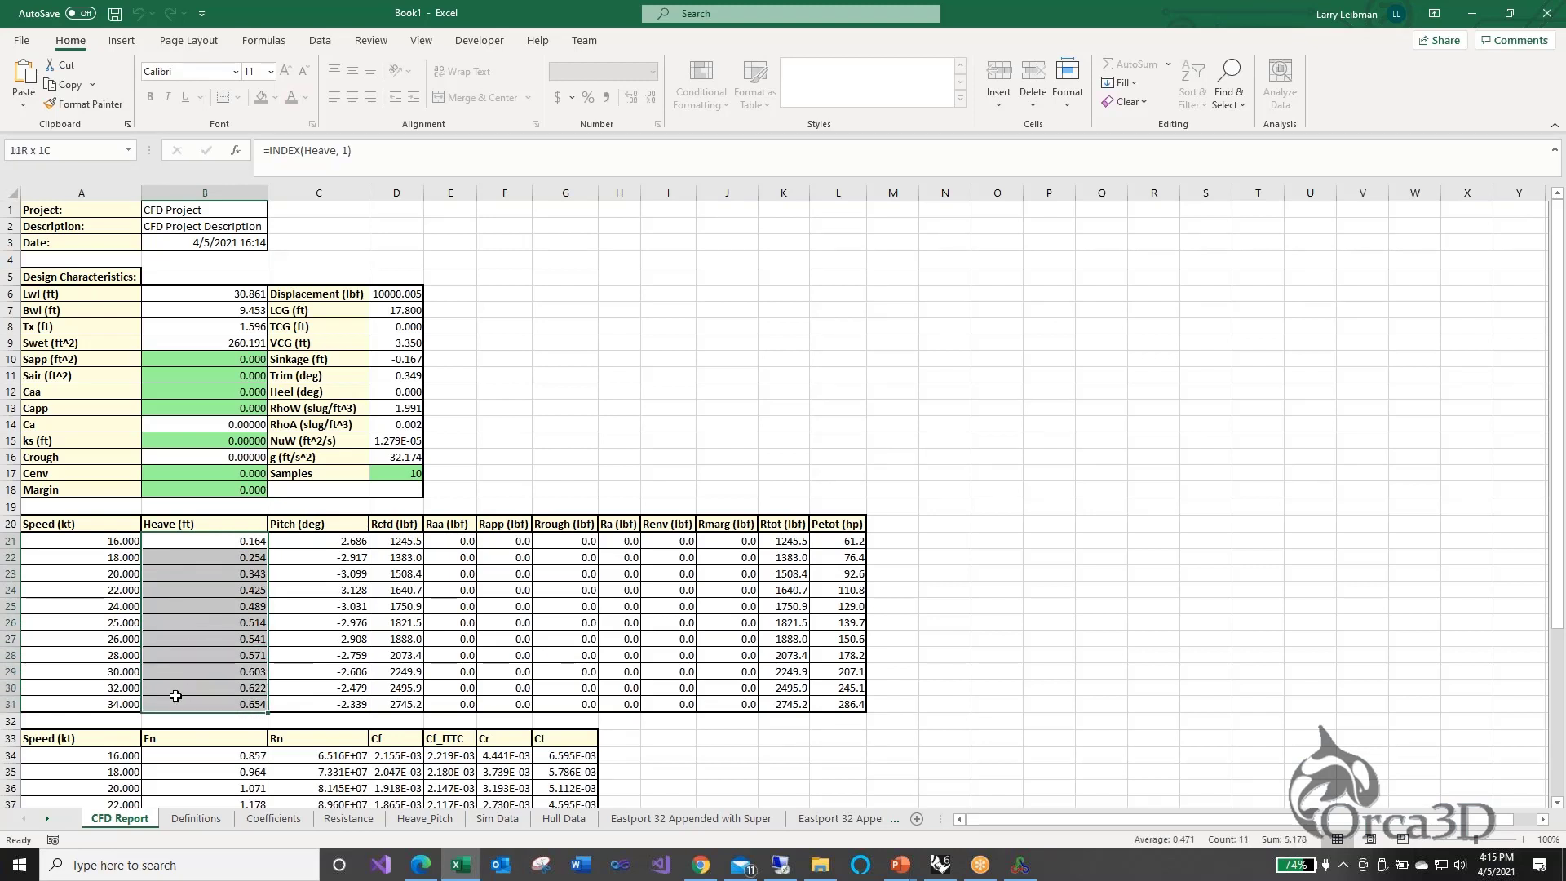
{"action": "left_click", "coordinate": [347, 536]}
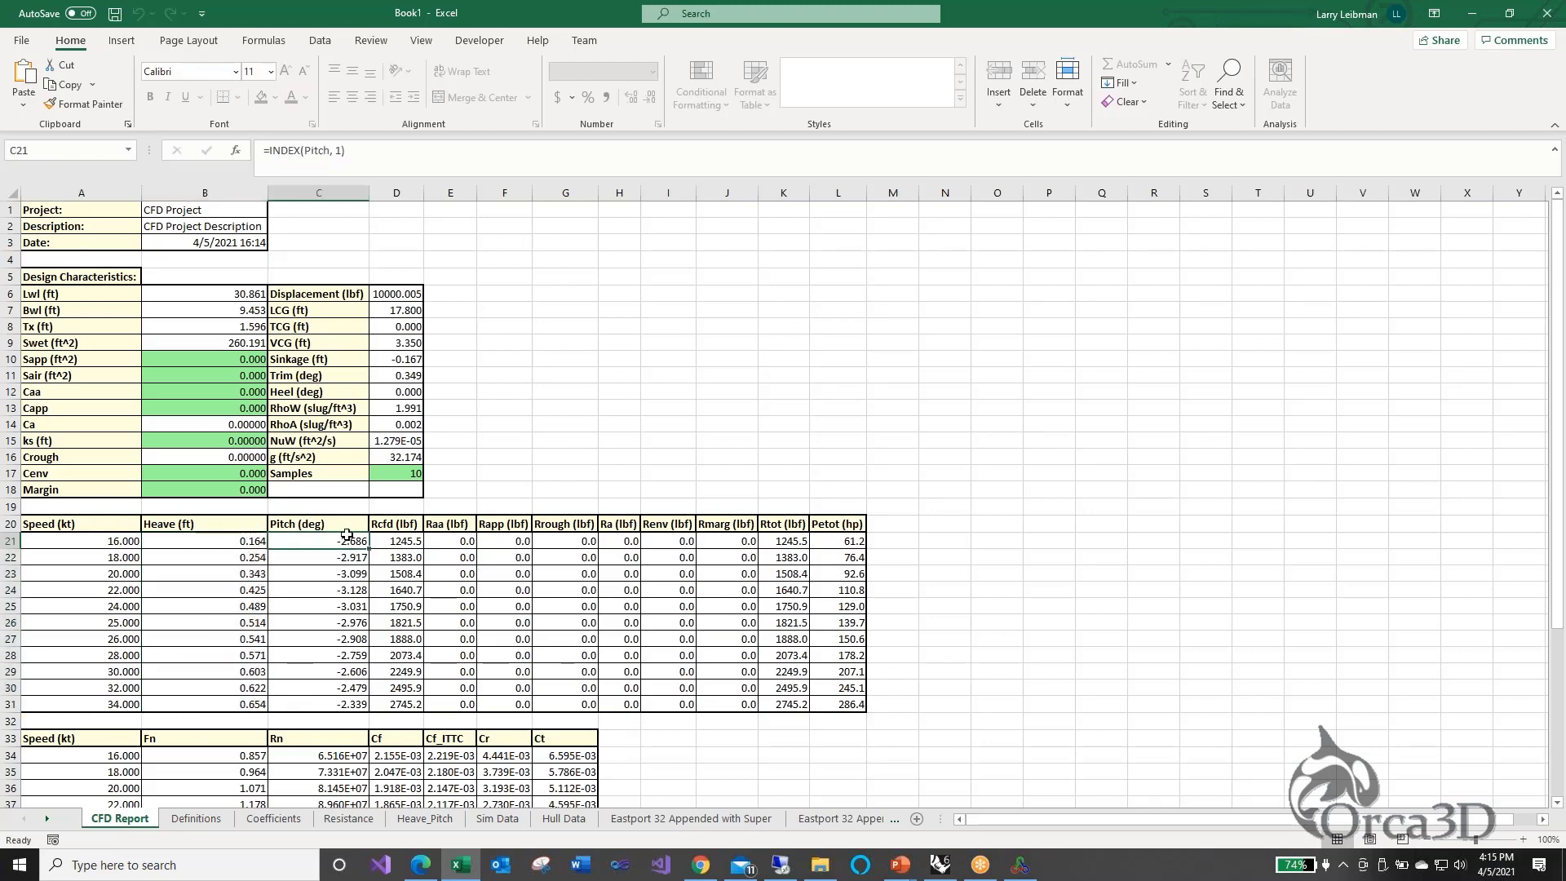
{"action": "left_click_drag", "start_coordinate": [347, 536], "coordinate": [327, 703]}
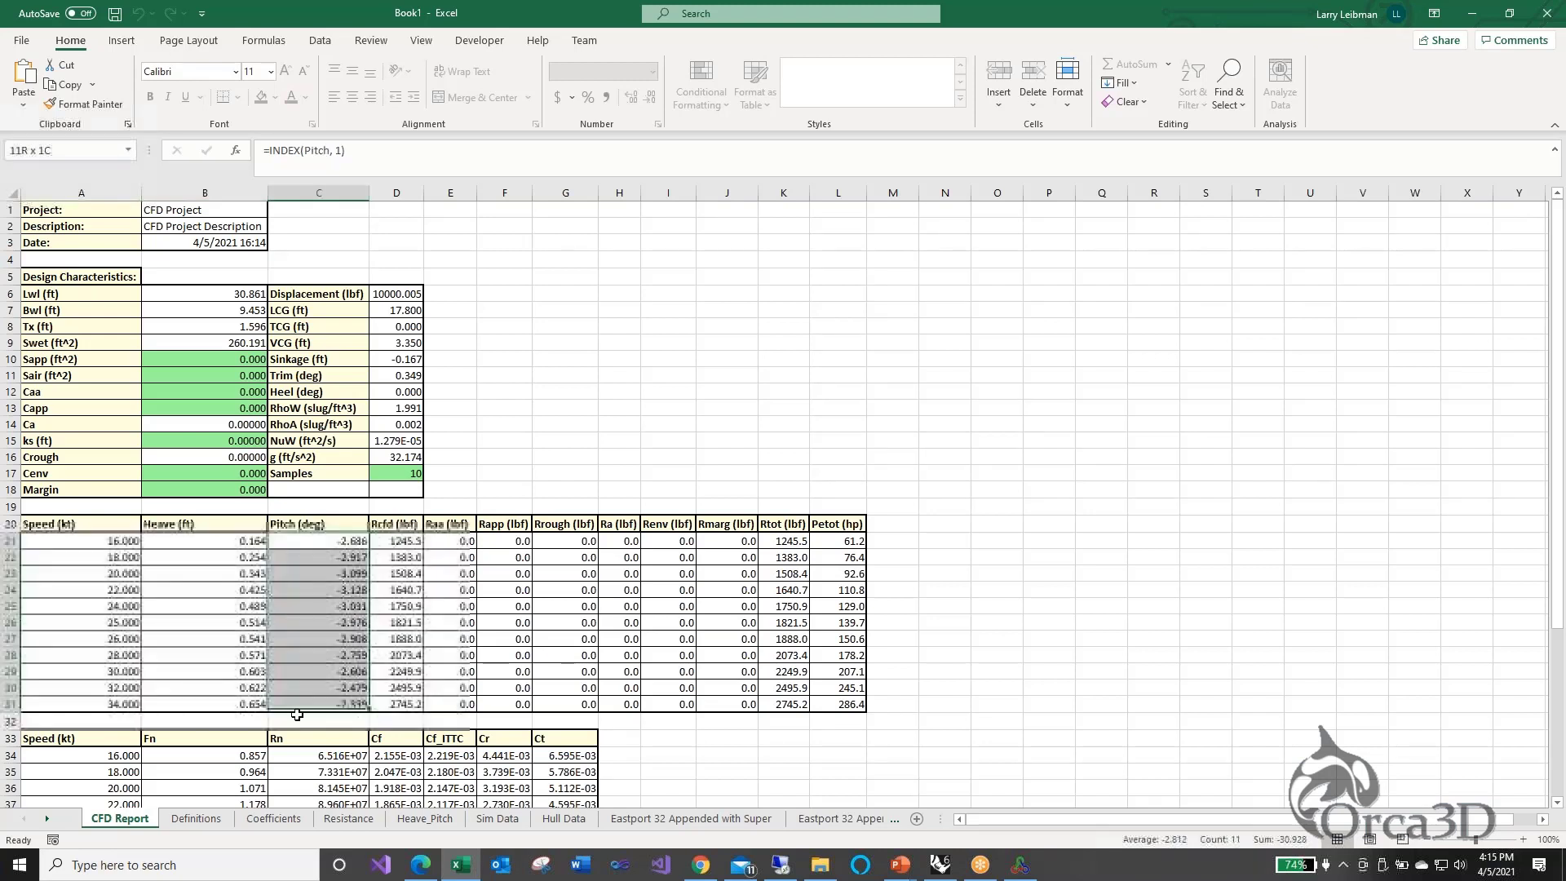
{"action": "left_click", "coordinate": [398, 539]}
Examine the added resistance columns from Raa to Rmarg, including the formulas for roughness and margin resistance
{"action": "left_click_drag", "start_coordinate": [453, 536], "coordinate": [723, 704]}
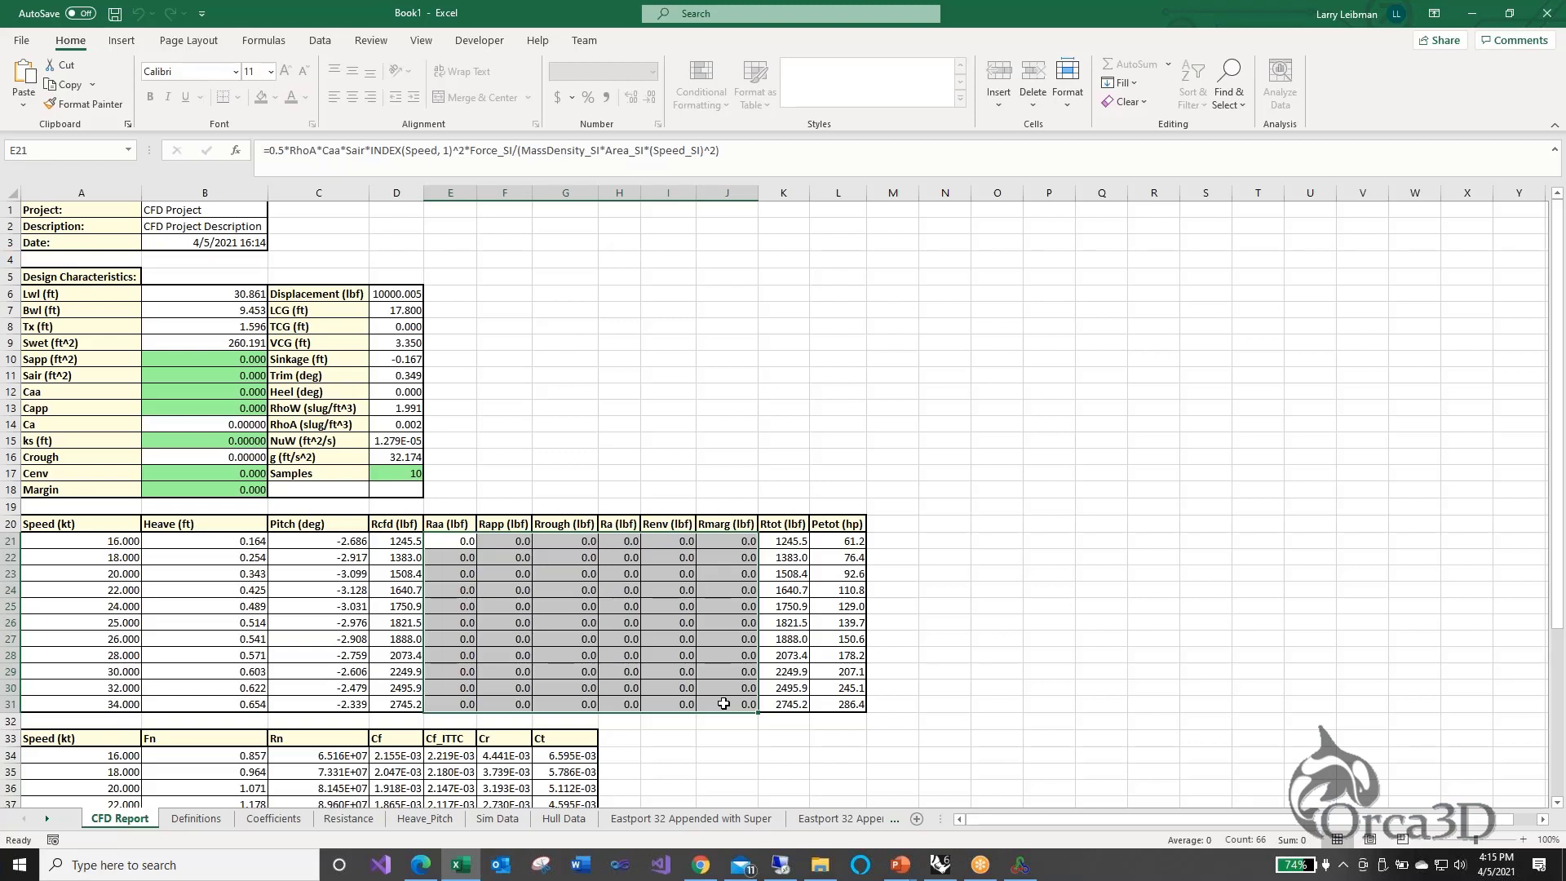
{"action": "left_click", "coordinate": [552, 440]}
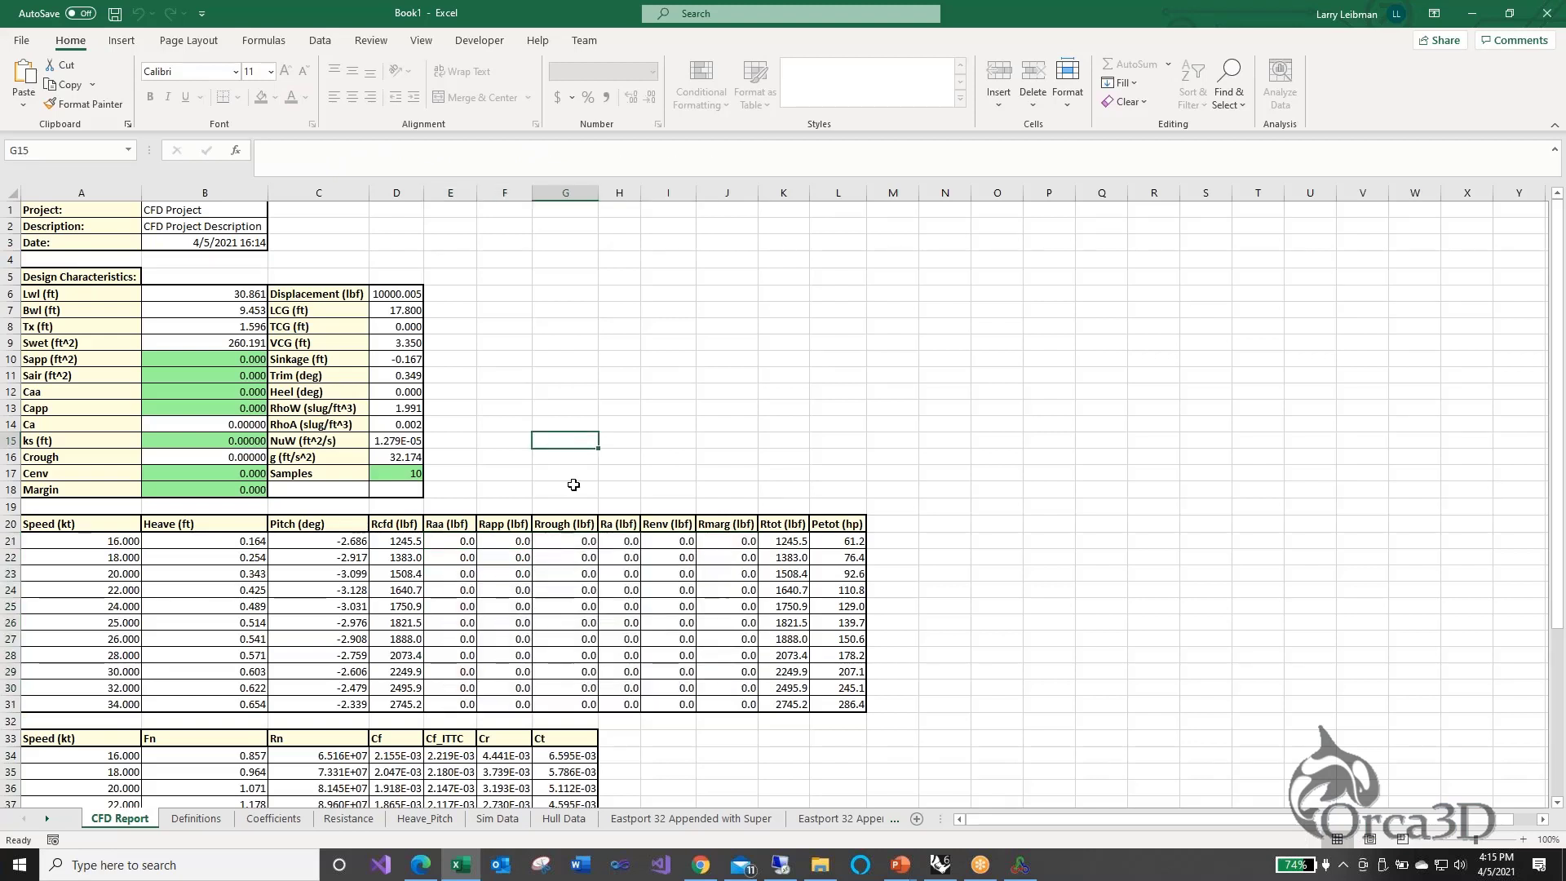
{"action": "left_click", "coordinate": [550, 540]}
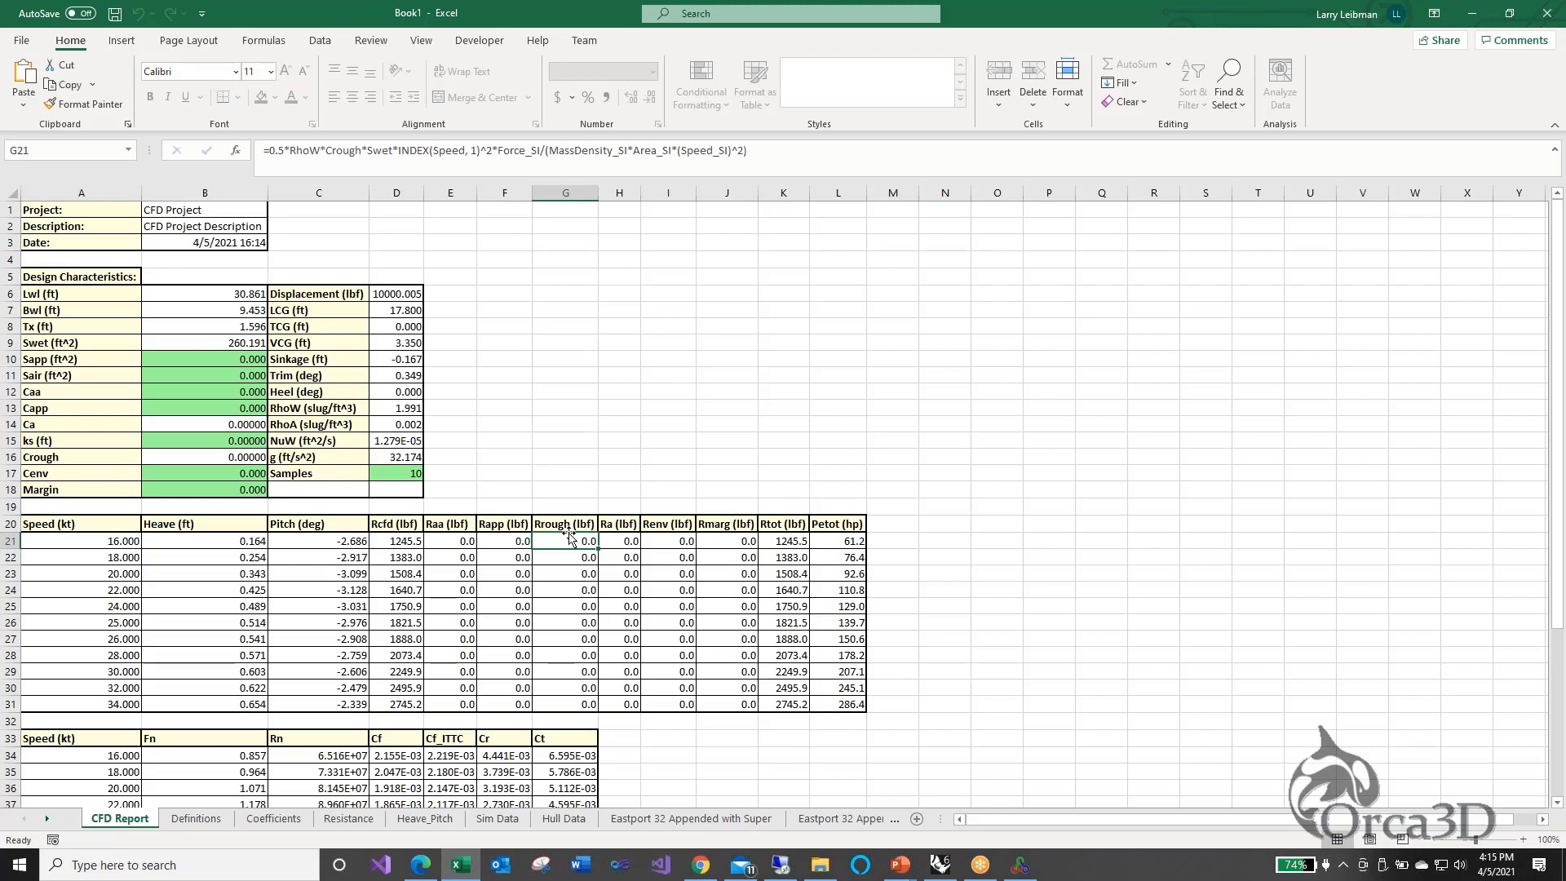
{"action": "left_click", "coordinate": [725, 542]}
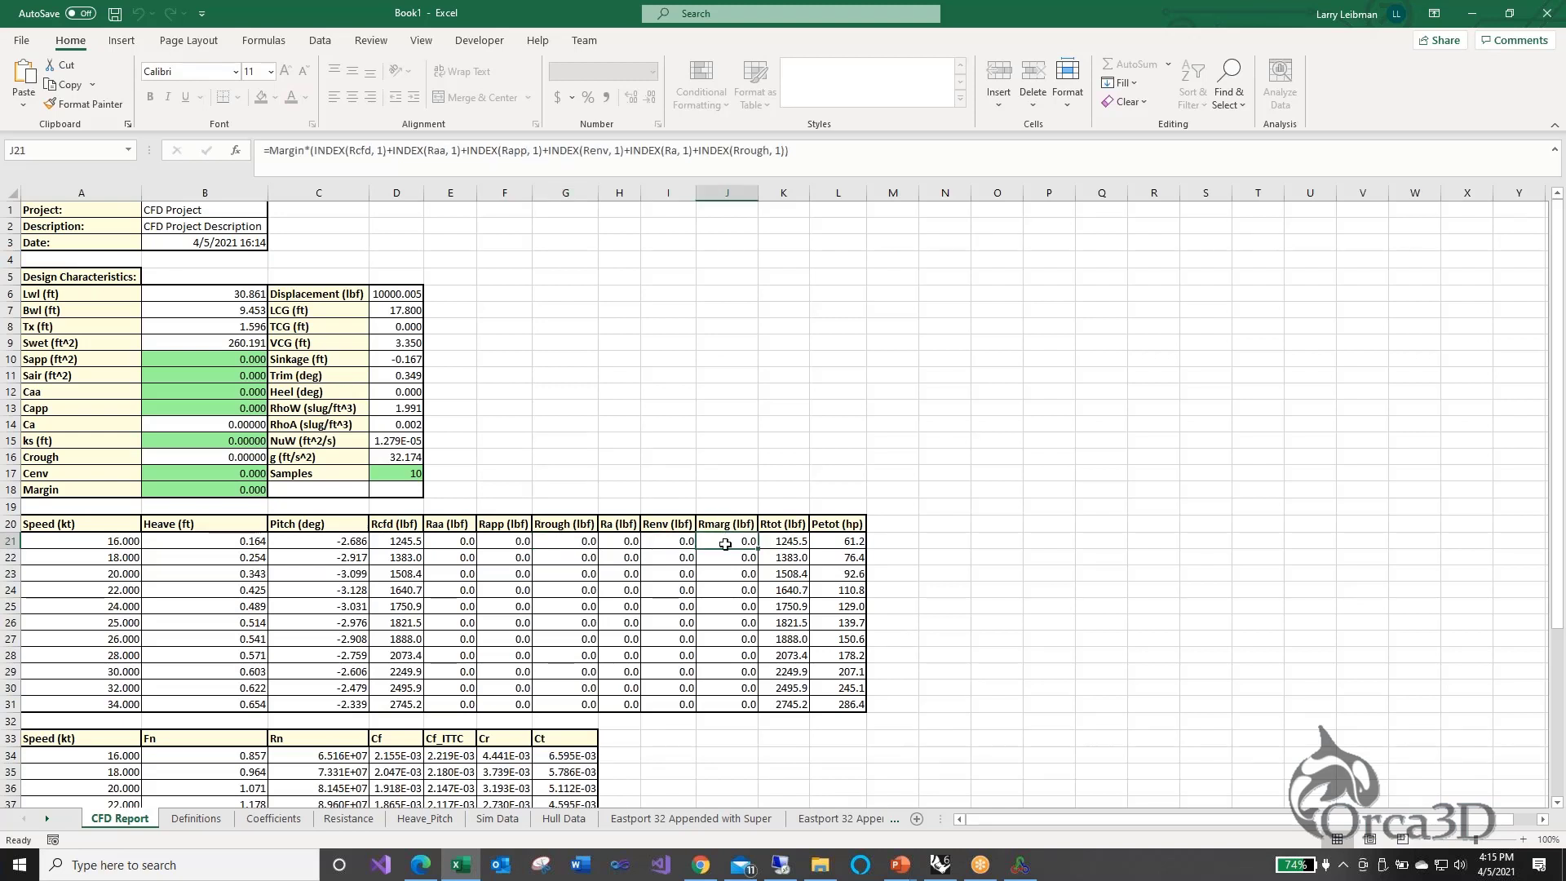
Set the Margin in the design characteristics to 0.05
{"action": "left_click", "coordinate": [719, 473]}
{"action": "left_click", "coordinate": [216, 490]}
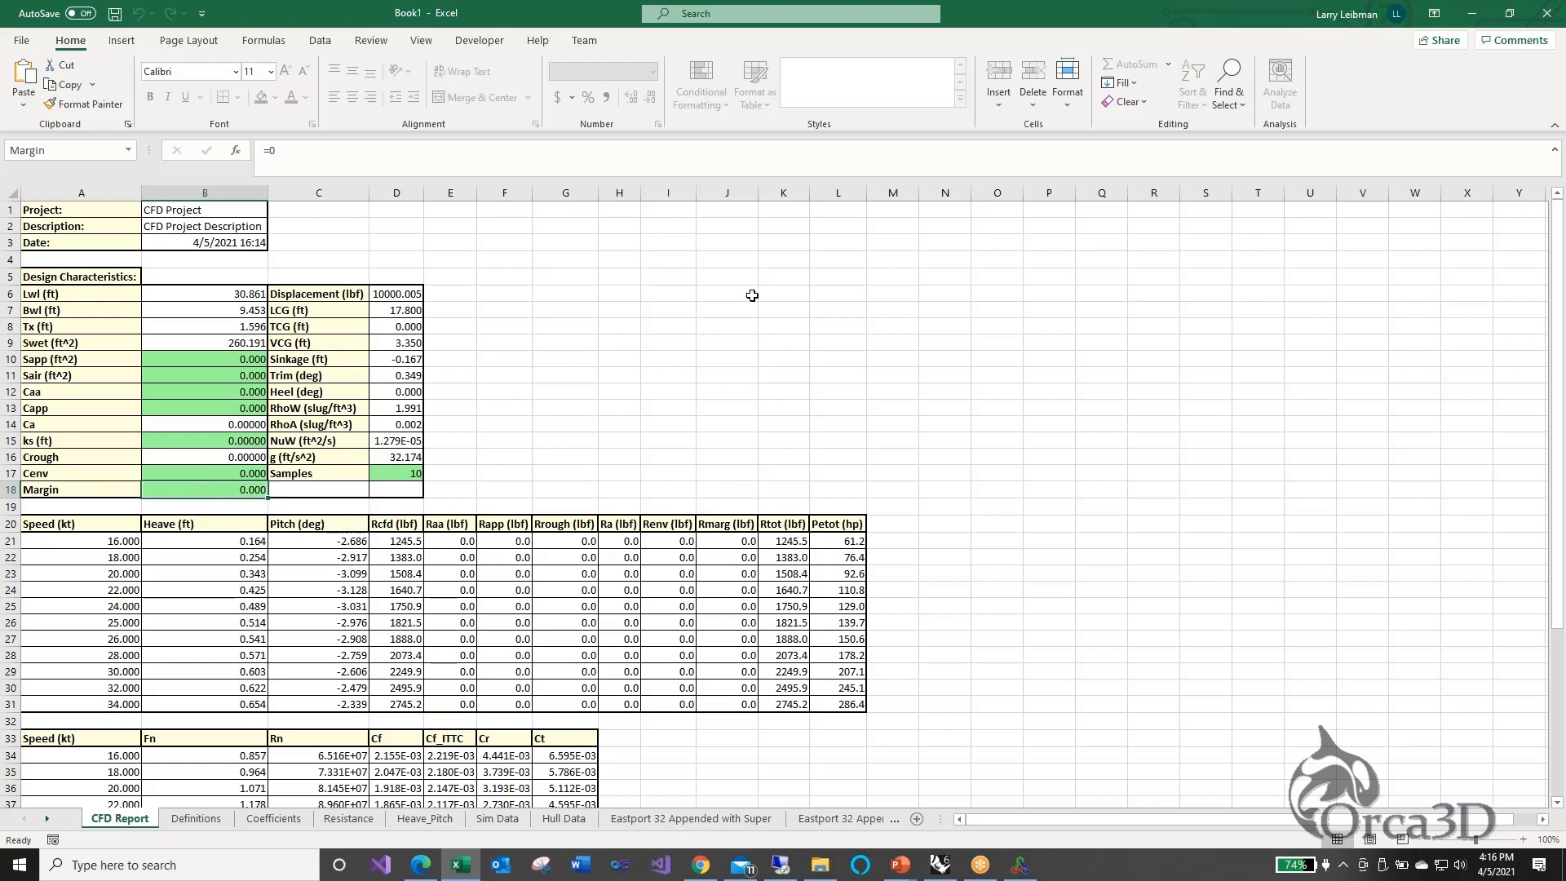
{"action": "type", "text": "0.0"}
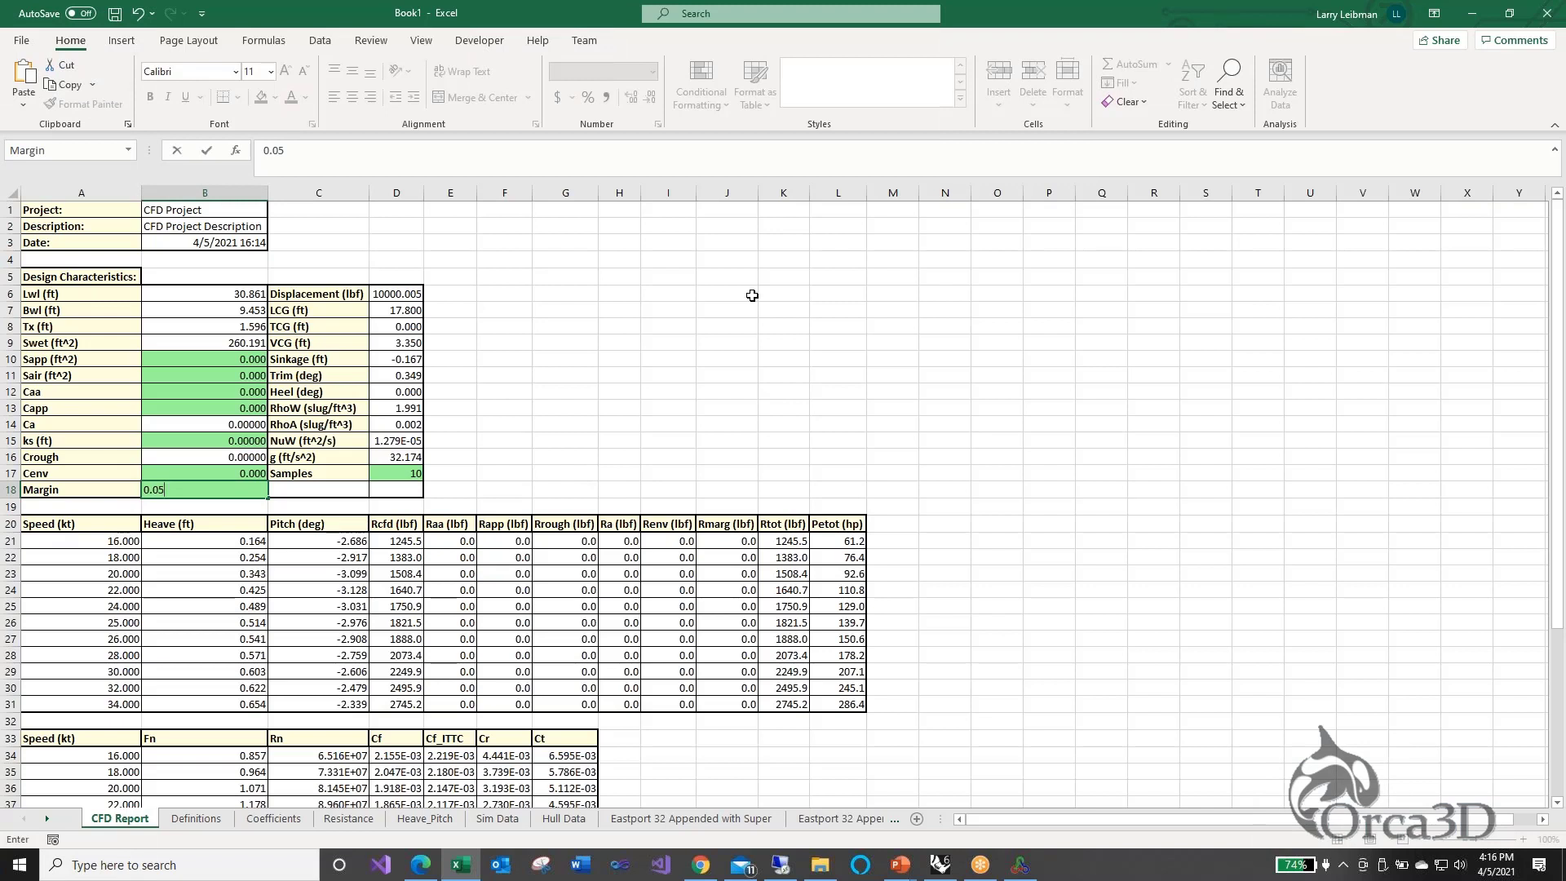
{"action": "key", "text": "Return"}
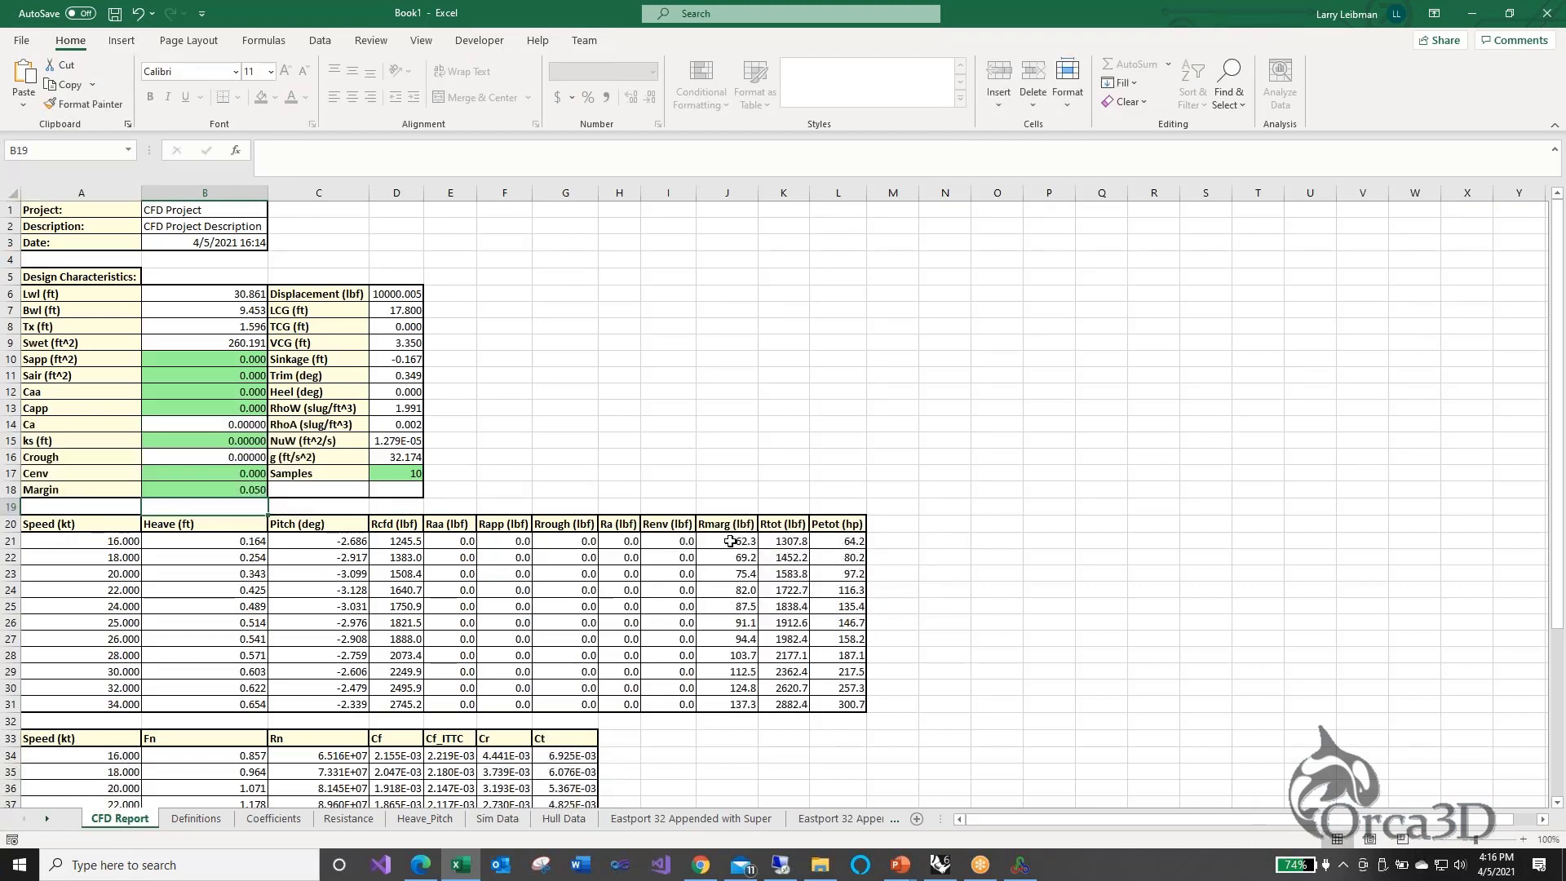
Review the recalculated Rmarg and Rtot values against Rcfd, and the effective power column Petot
{"action": "left_click_drag", "start_coordinate": [730, 541], "coordinate": [721, 695]}
{"action": "left_click", "coordinate": [782, 541]}
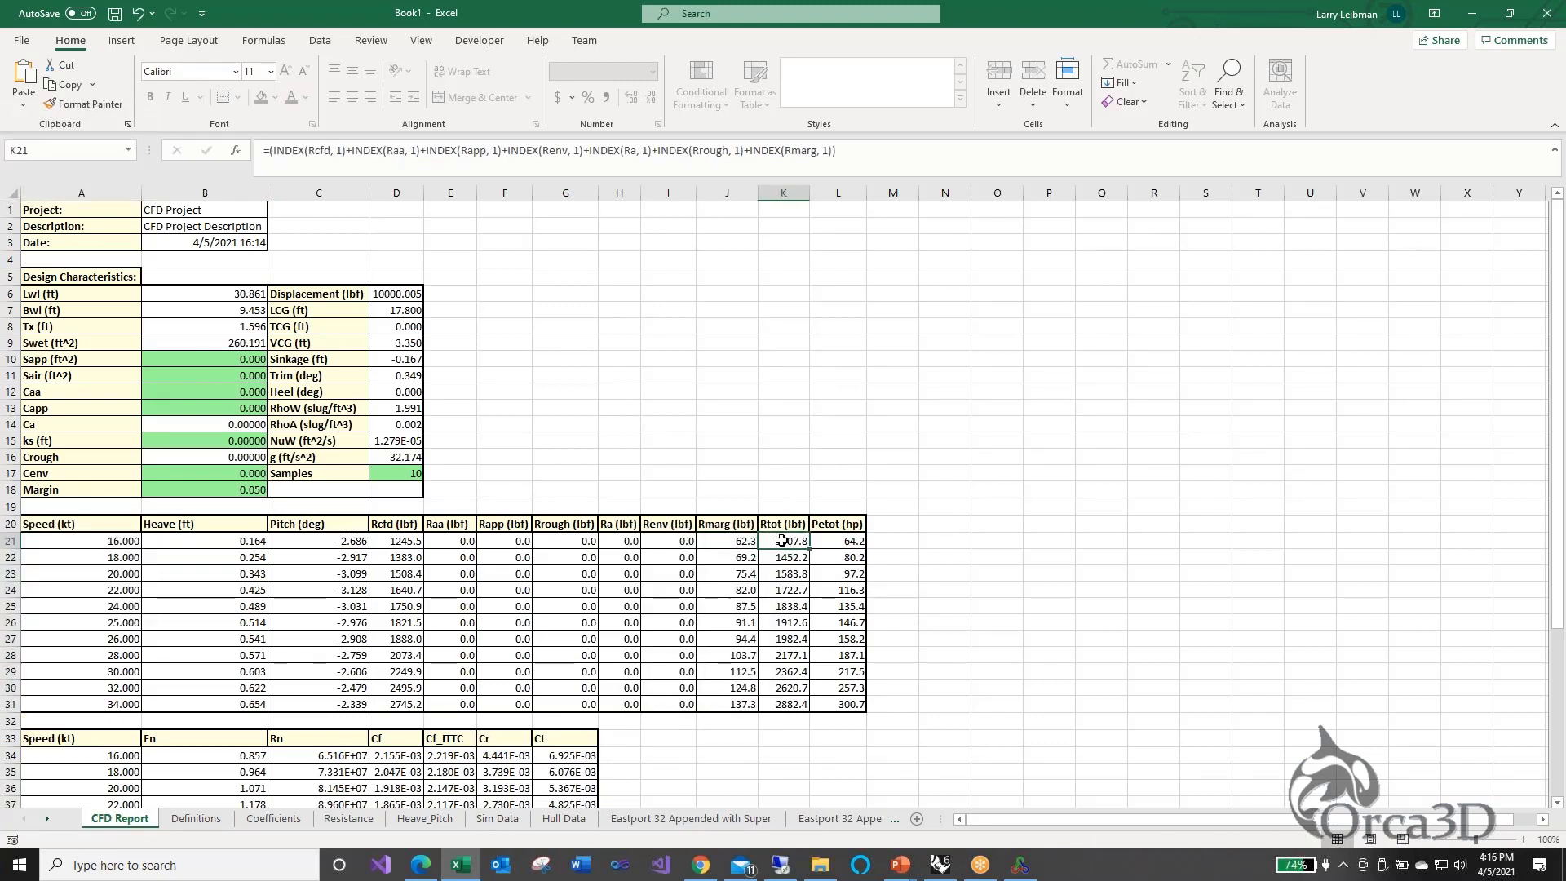
{"action": "left_click", "coordinate": [391, 541]}
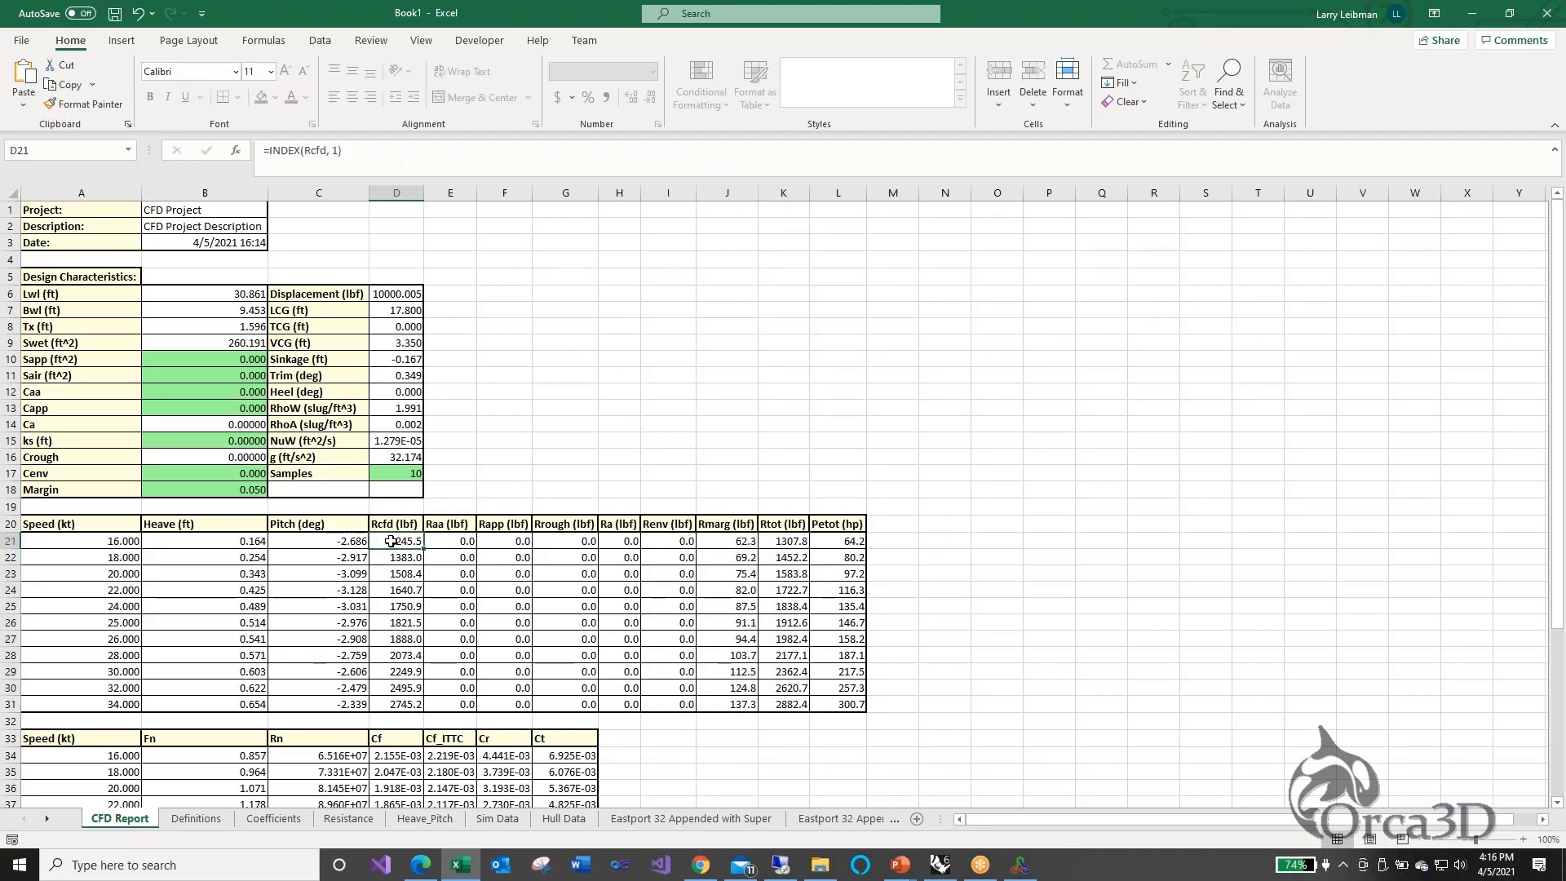
{"action": "left_click", "coordinate": [743, 541]}
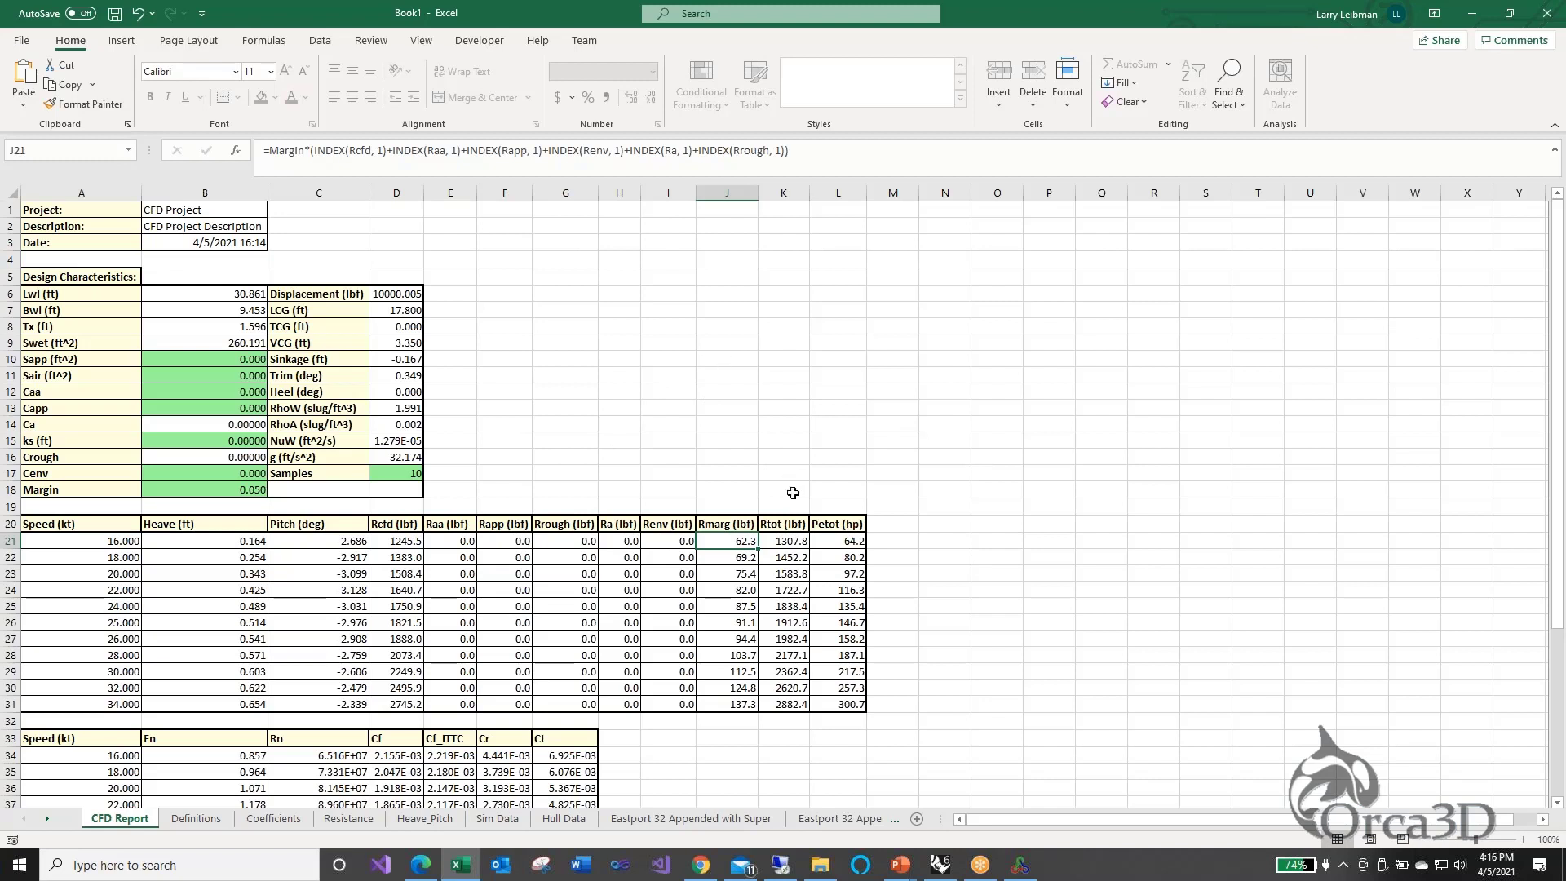
{"action": "left_click_drag", "start_coordinate": [837, 542], "coordinate": [824, 705]}
{"action": "left_click", "coordinate": [791, 441]}
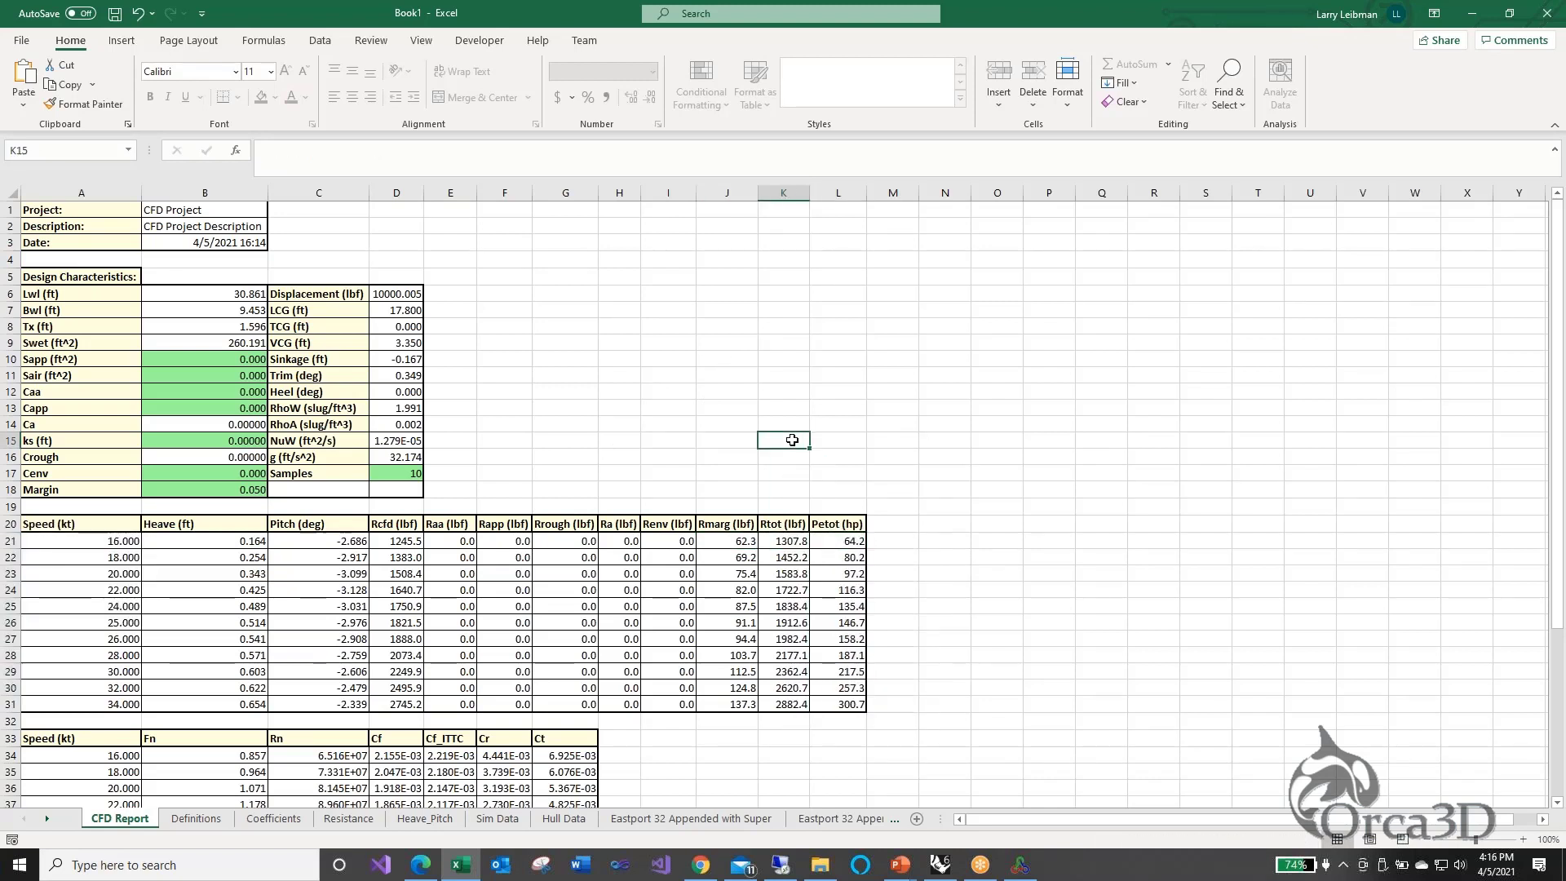
Examine the Resistance/Effective Power chart and the Heave/Pitch chart across the speed range
{"action": "left_click", "coordinate": [364, 820]}
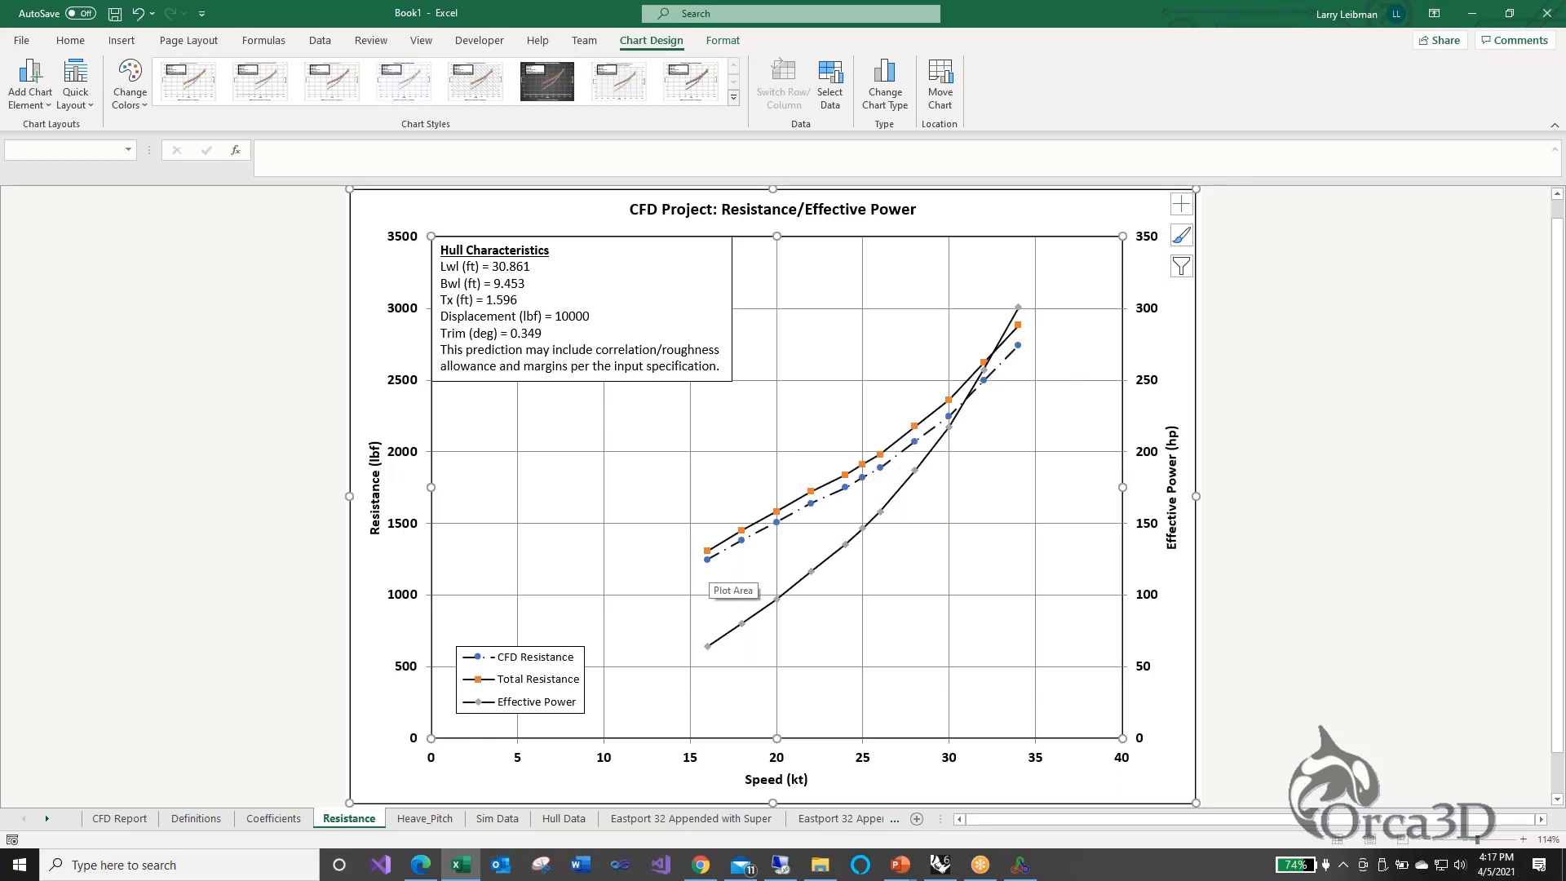
{"action": "mouse_move", "coordinate": [707, 553]}
{"action": "mouse_move", "coordinate": [986, 368]}
{"action": "mouse_move", "coordinate": [1019, 306]}
{"action": "left_click", "coordinate": [429, 819]}
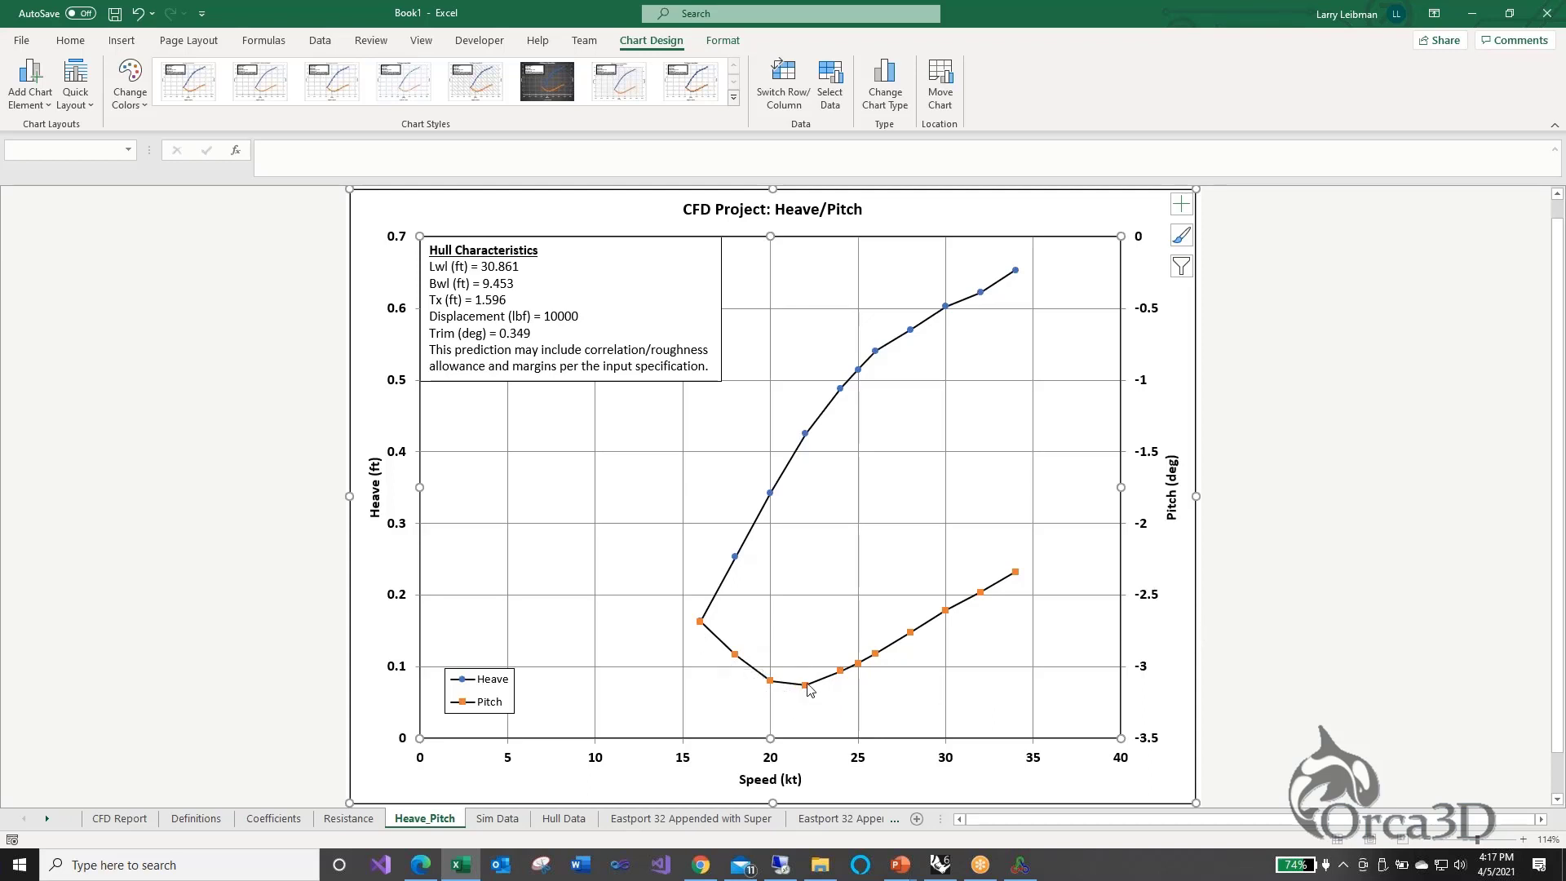
{"action": "mouse_move", "coordinate": [807, 687]}
Return to the CFD Report sheet, minimize the workbook and view the Eastport 32 model in Rhino from its bow quarter
{"action": "left_click", "coordinate": [138, 819]}
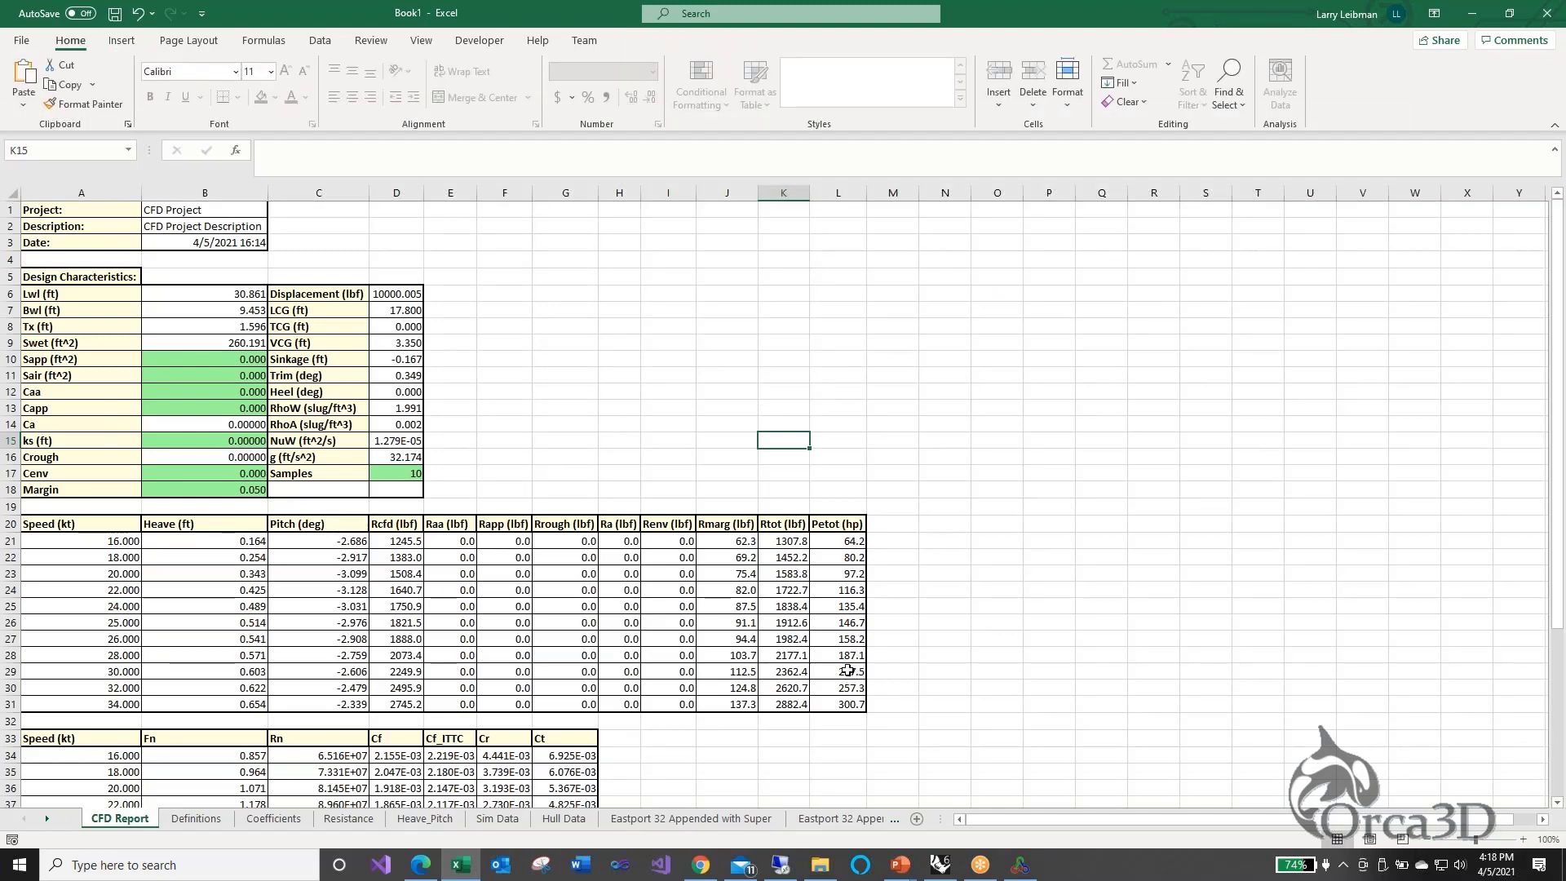
{"action": "left_click", "coordinate": [1472, 14]}
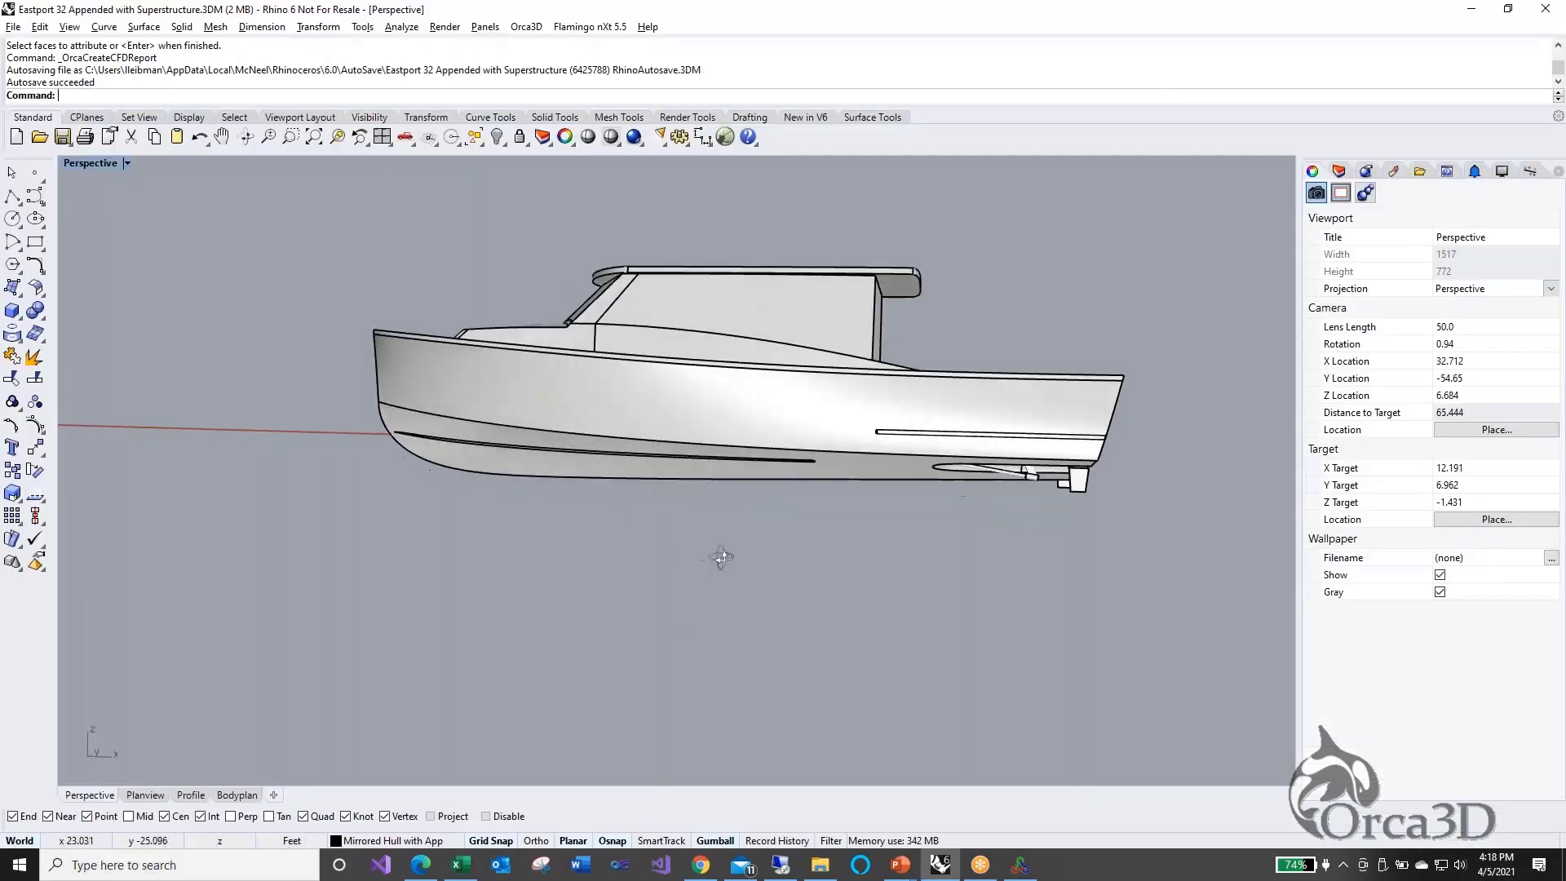
{"action": "right_click_drag", "start_coordinate": [783, 571], "coordinate": [800, 664]}
{"action": "mouse_move", "coordinate": [1030, 873]}
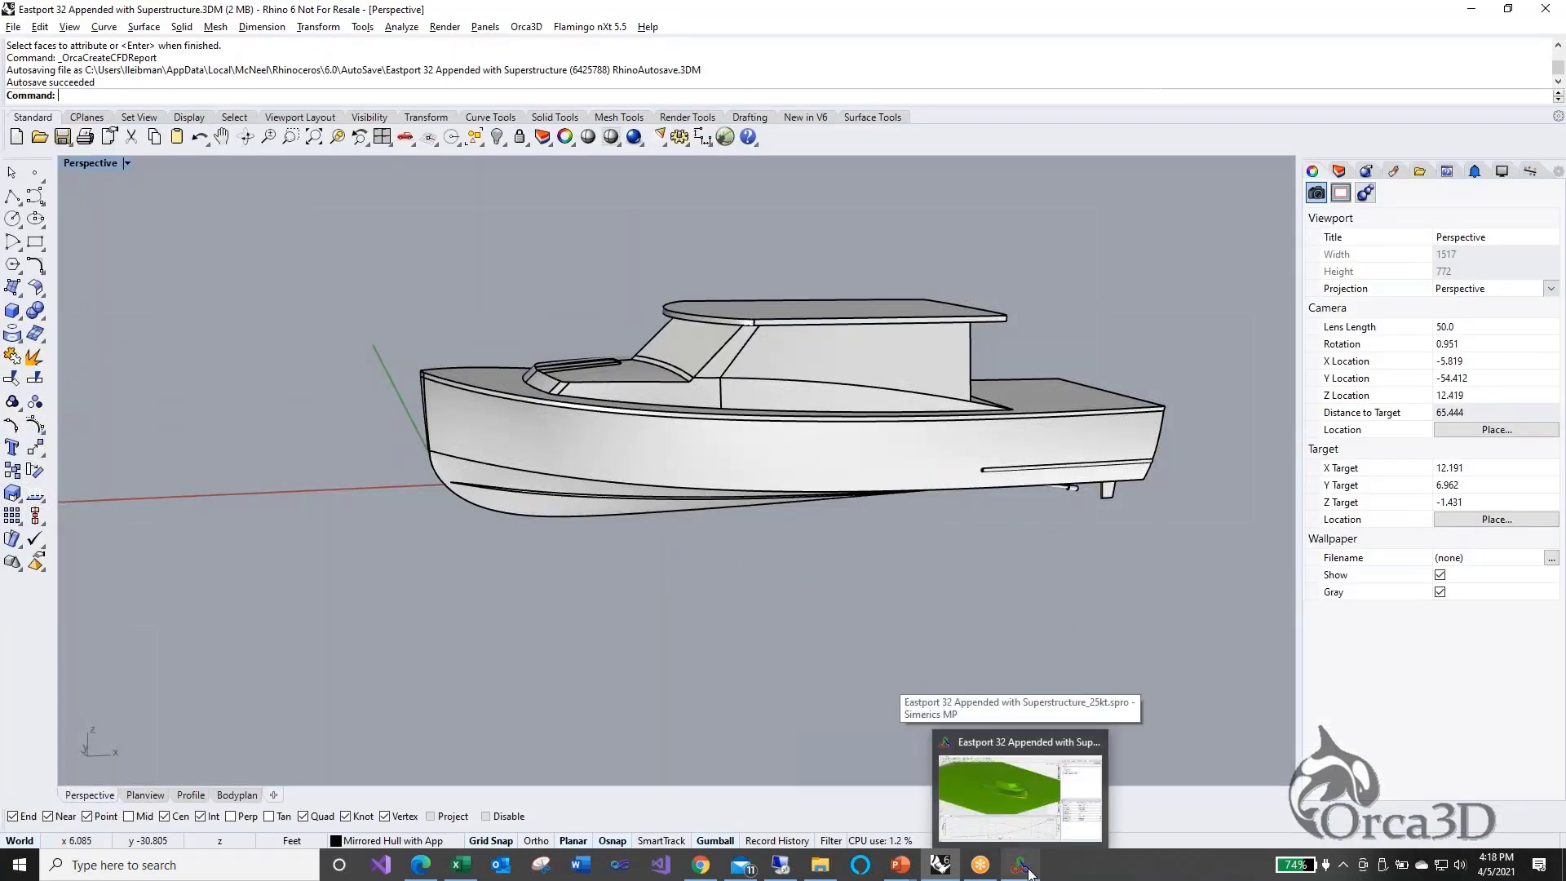
{"action": "scroll", "coordinate": [253, 594], "scroll_direction": "down", "scroll_amount": 2}
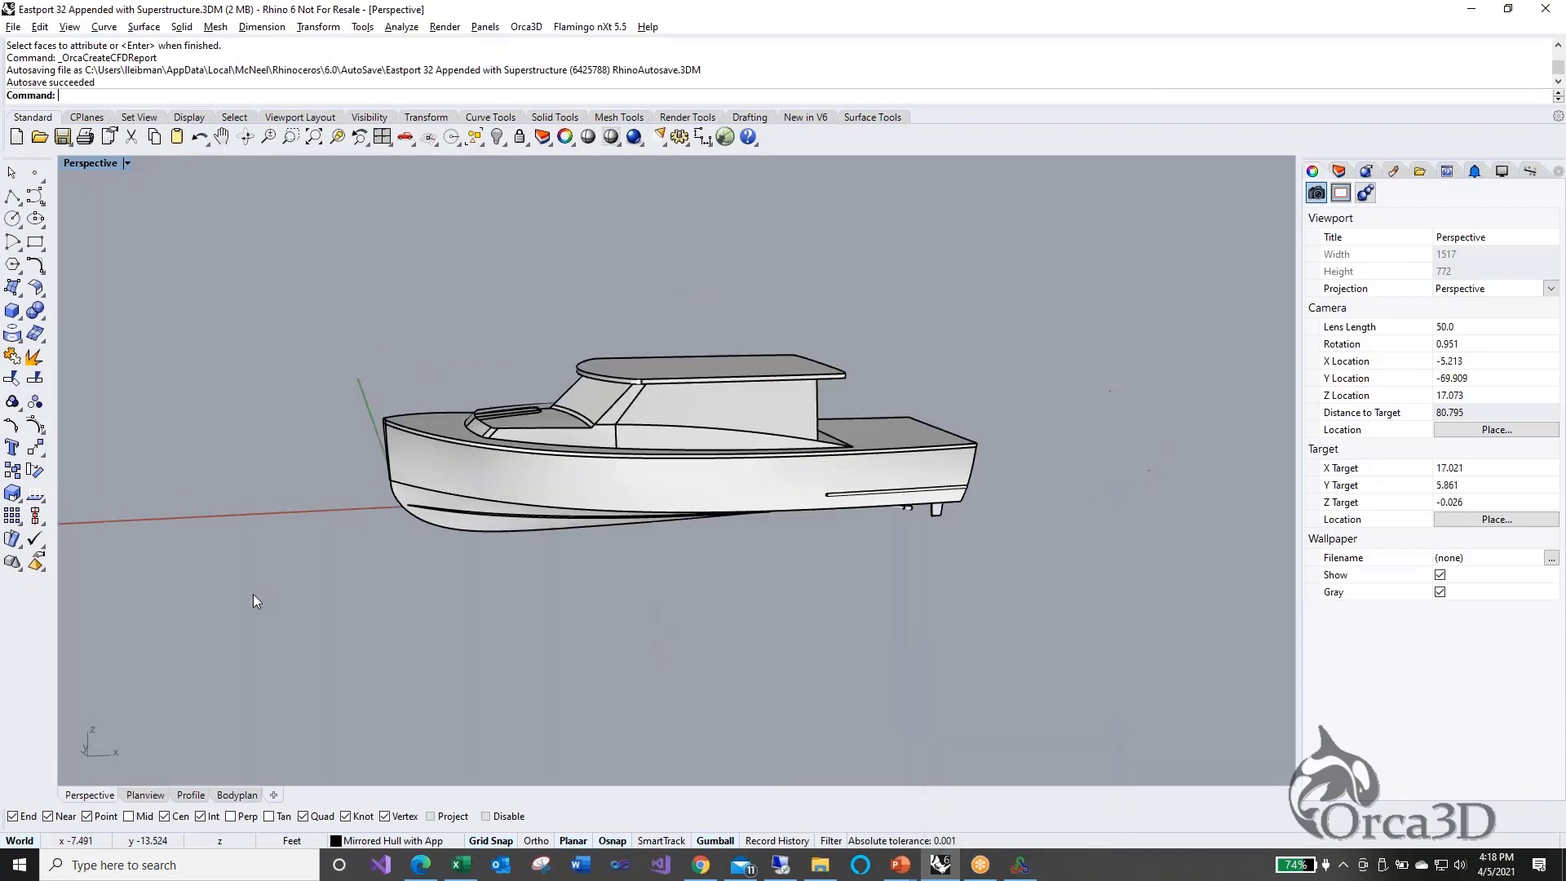
{"action": "right_click_drag", "start_coordinate": [277, 637], "coordinate": [465, 639]}
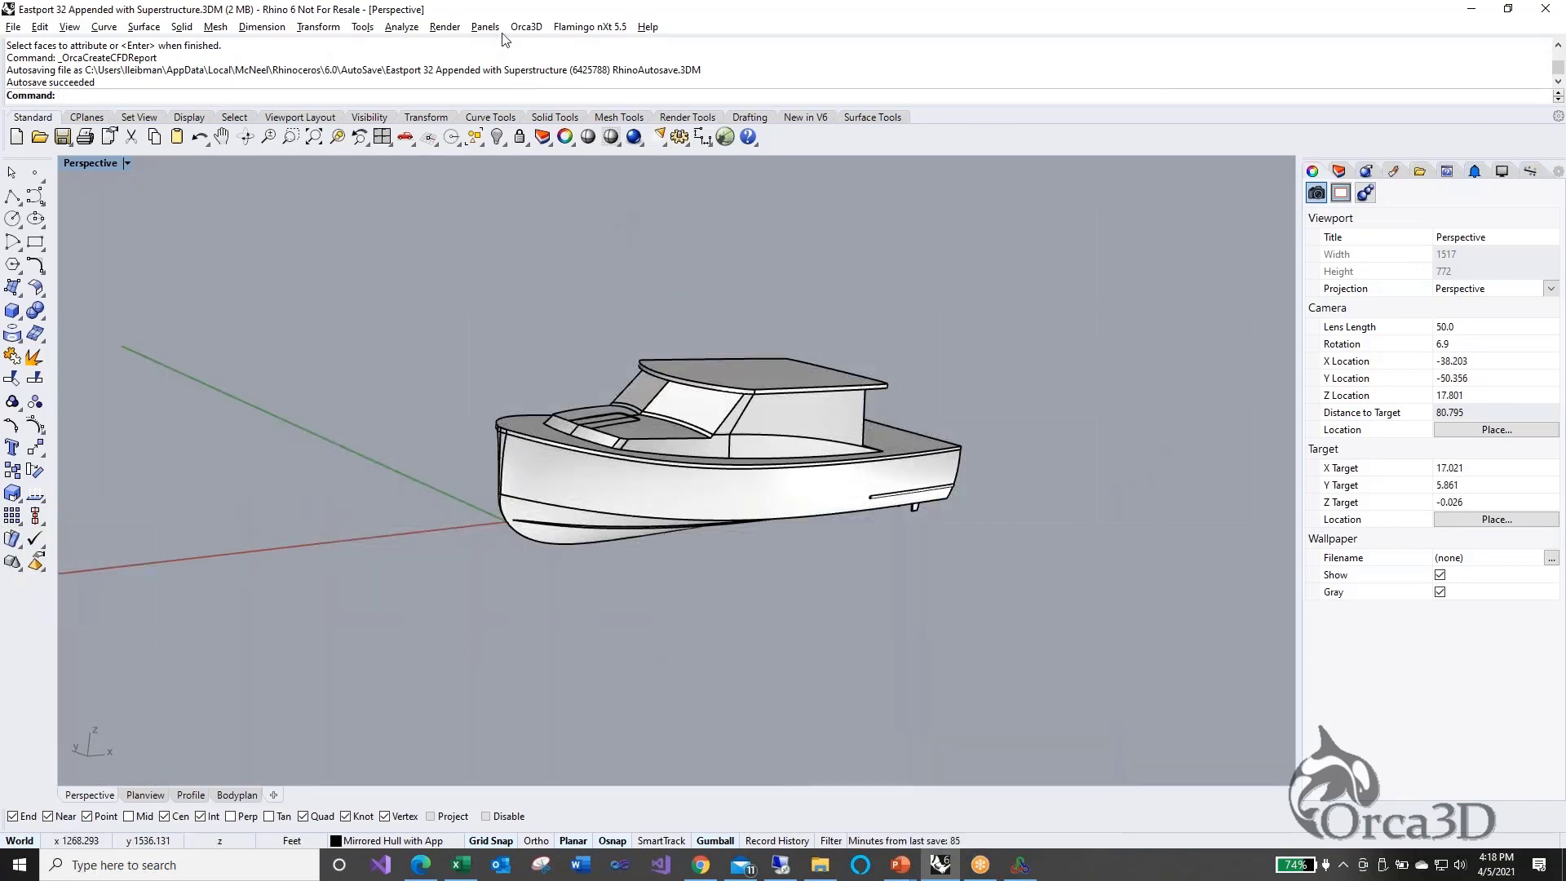
Start an Orca3D Marine CFD Analysis on the Eastport 32 model to bring up its analysis setup
{"action": "left_click", "coordinate": [526, 26]}
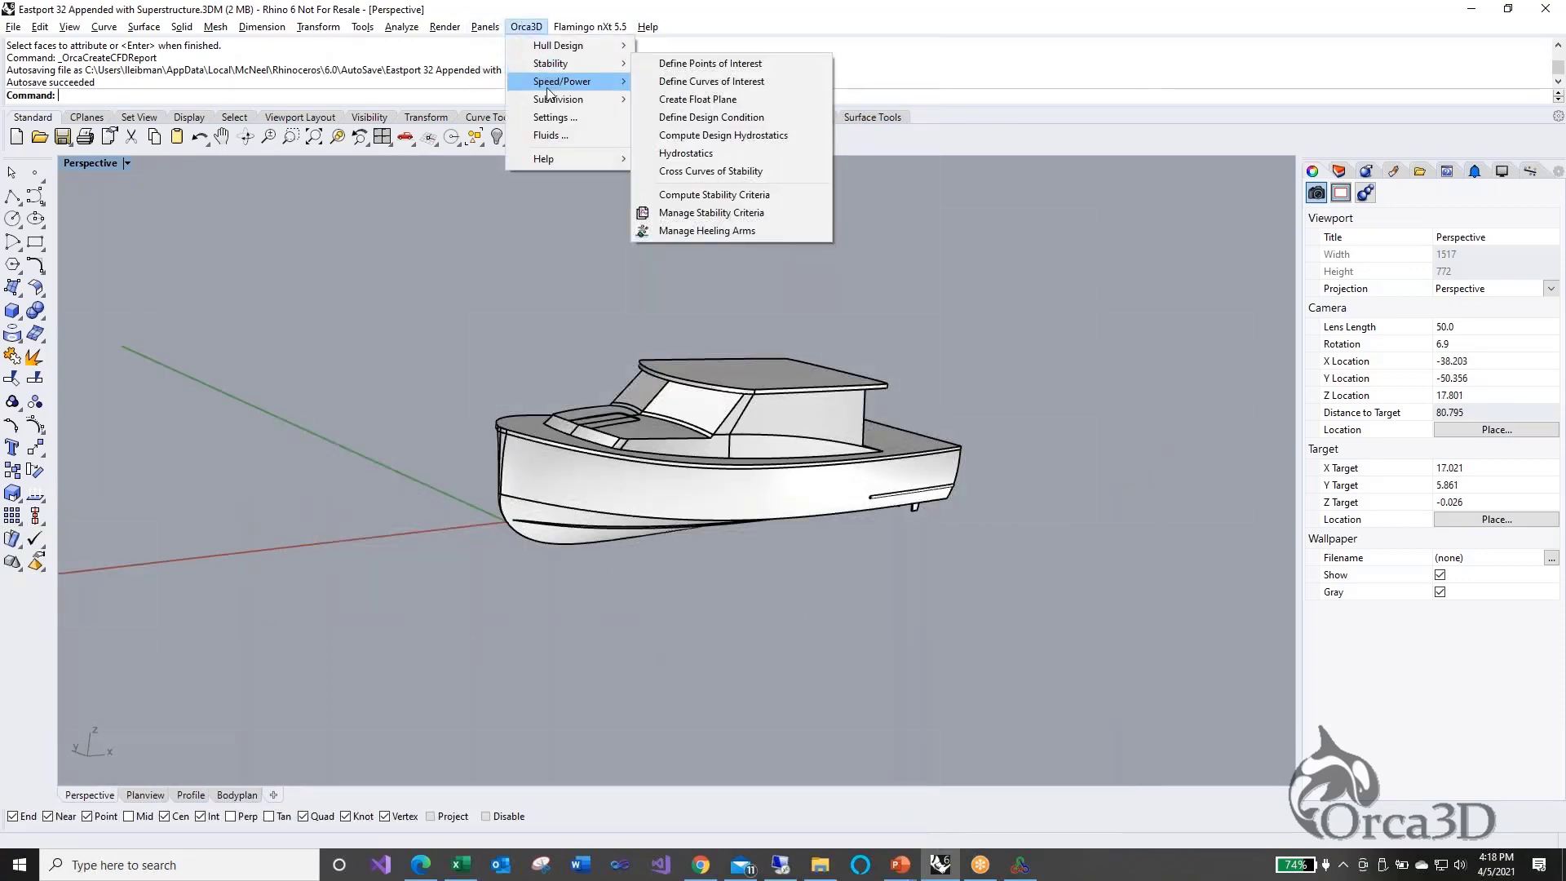
{"action": "mouse_move", "coordinate": [555, 81]}
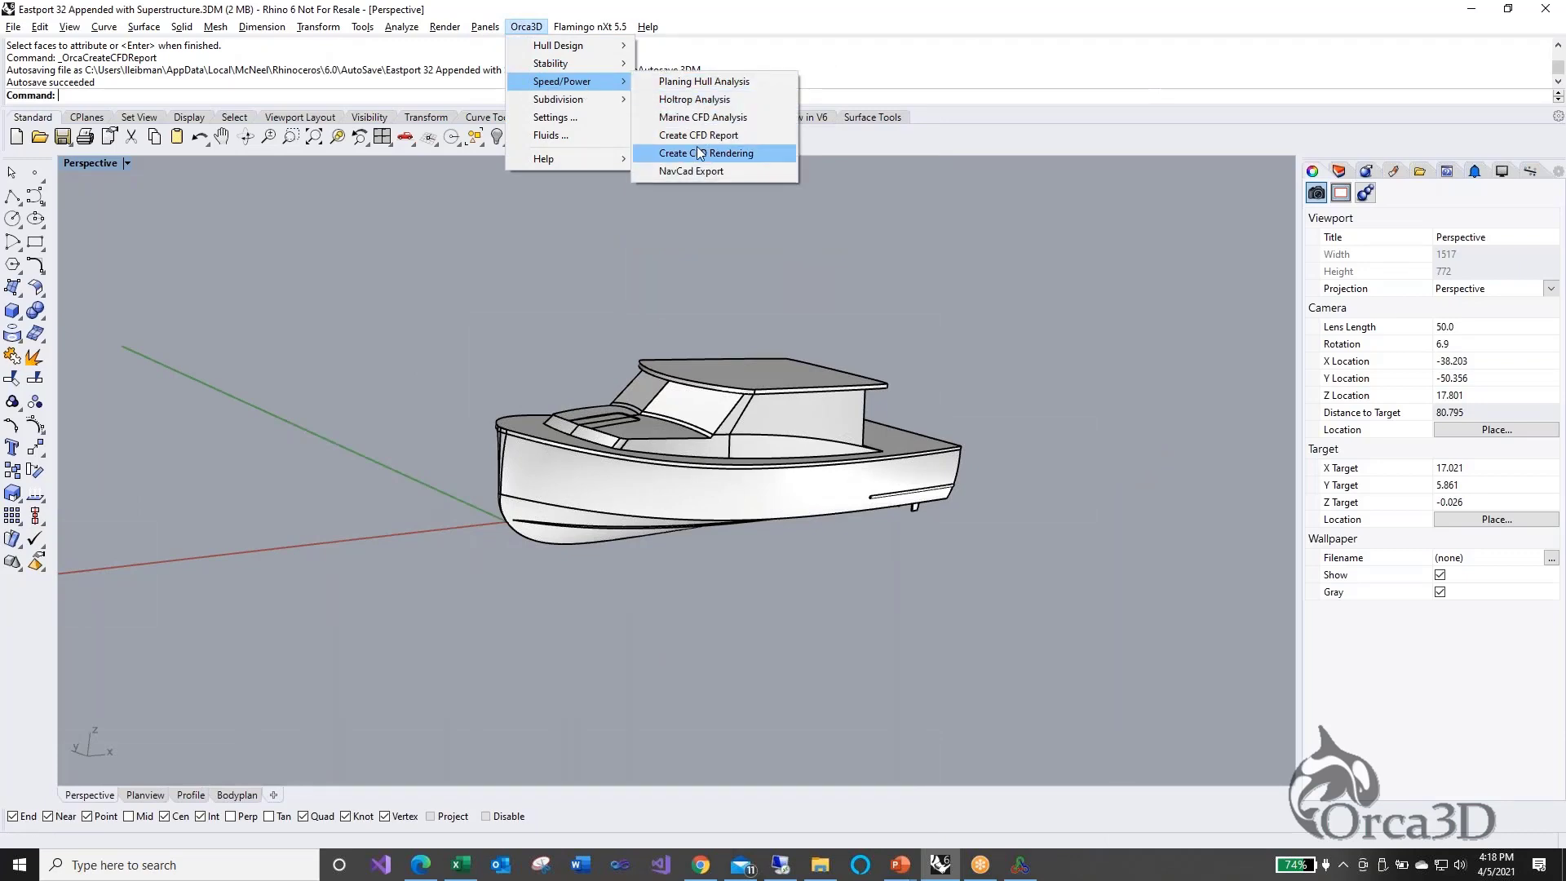
{"action": "left_click", "coordinate": [703, 117]}
{"action": "left_click", "coordinate": [632, 428]}
{"action": "key", "text": "Return"}
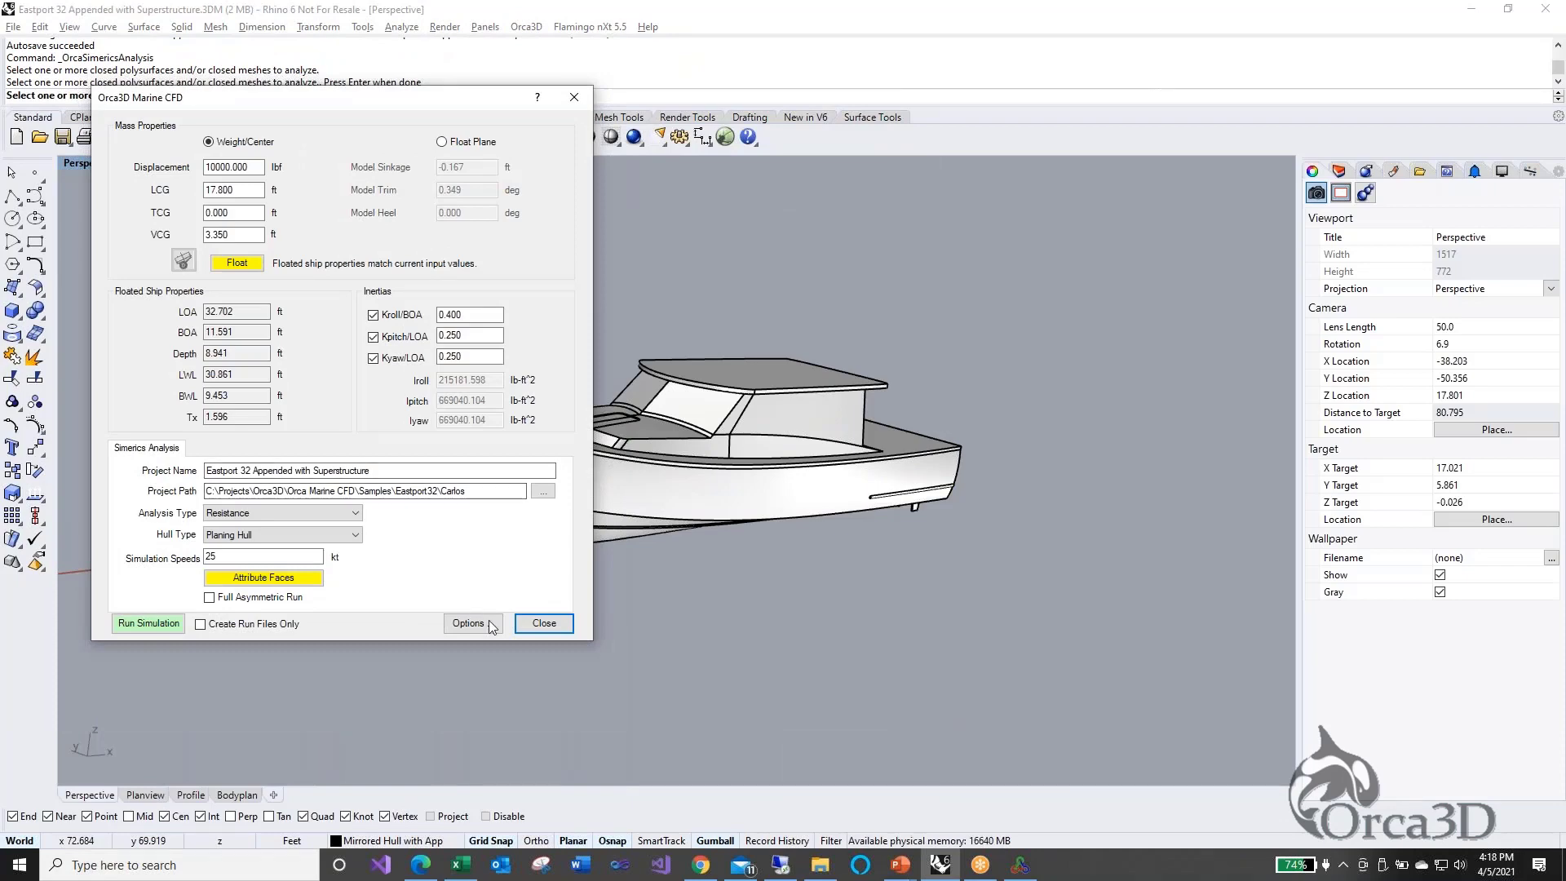
Open the Simerics CFD options and look through the available CFD grid sizes, keeping Normal
{"action": "left_click", "coordinate": [486, 625]}
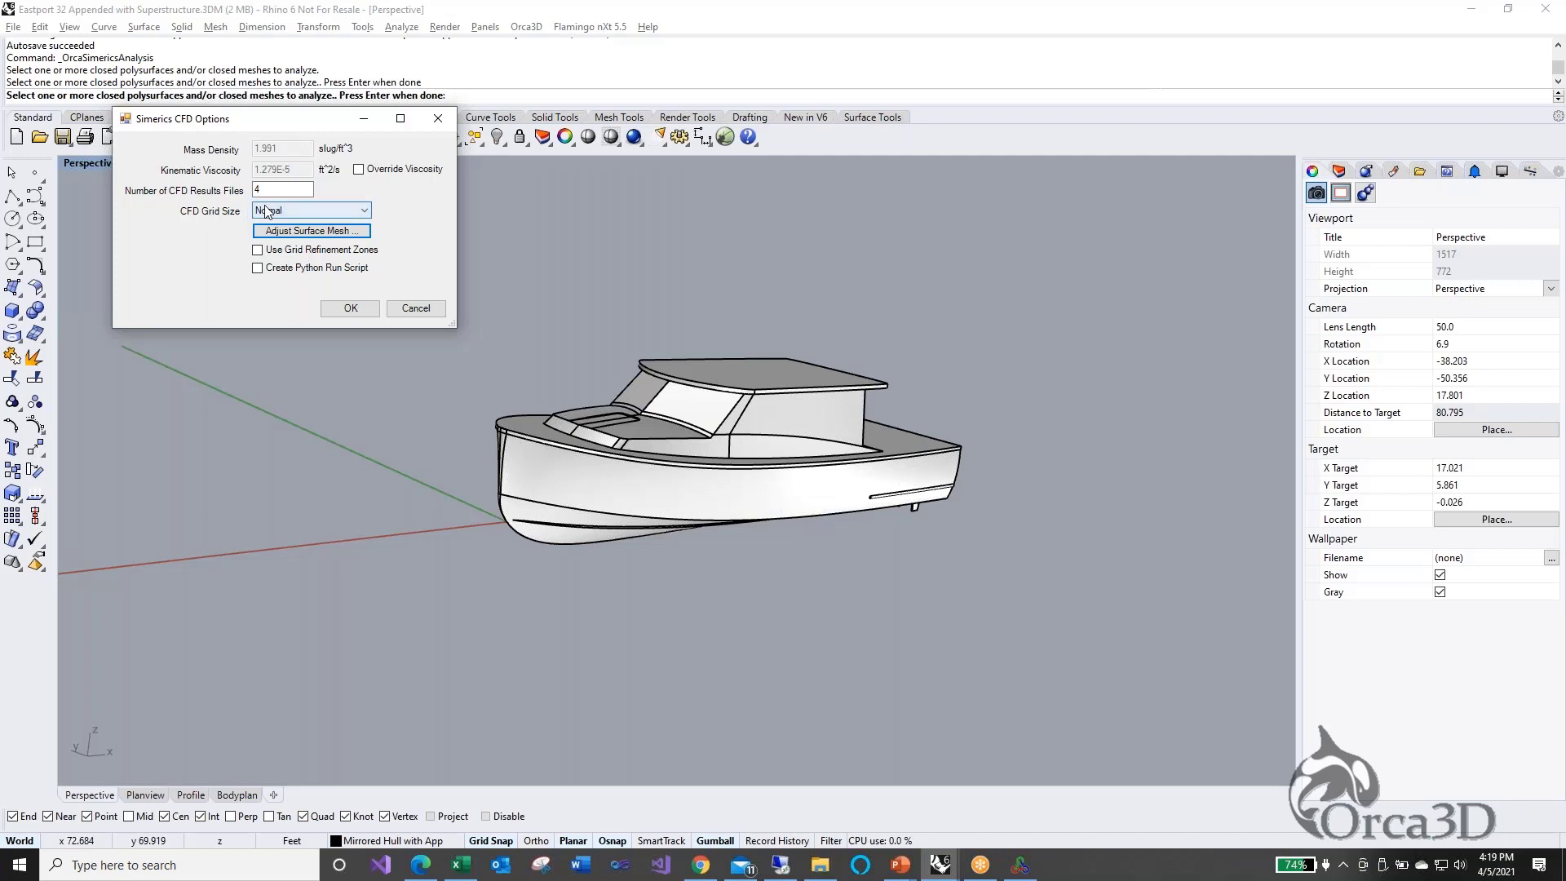
{"action": "left_click", "coordinate": [300, 212]}
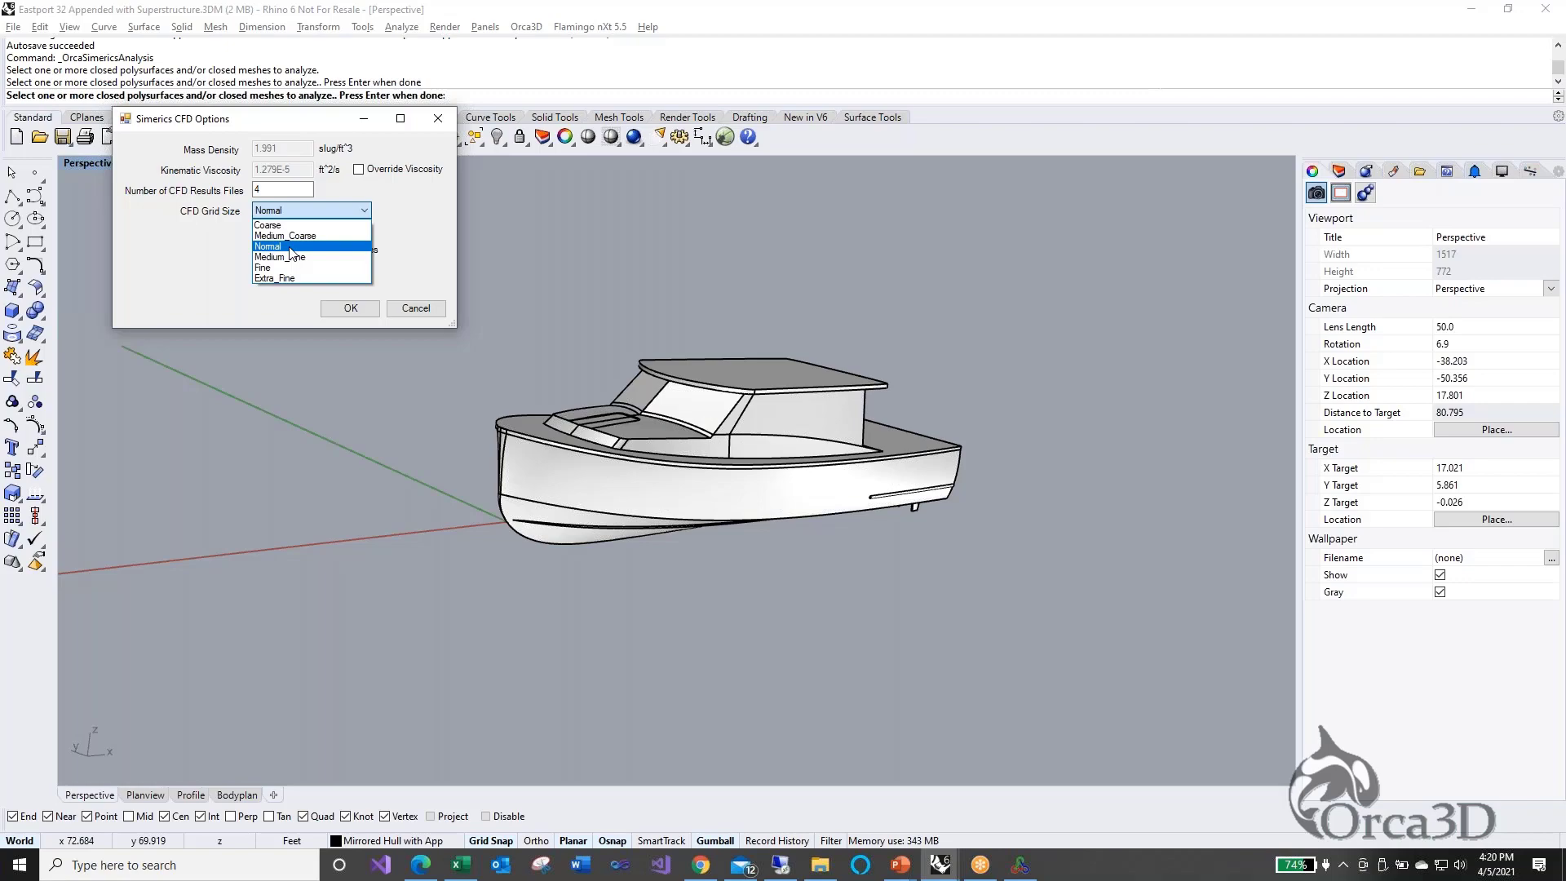
{"action": "left_click", "coordinate": [199, 257]}
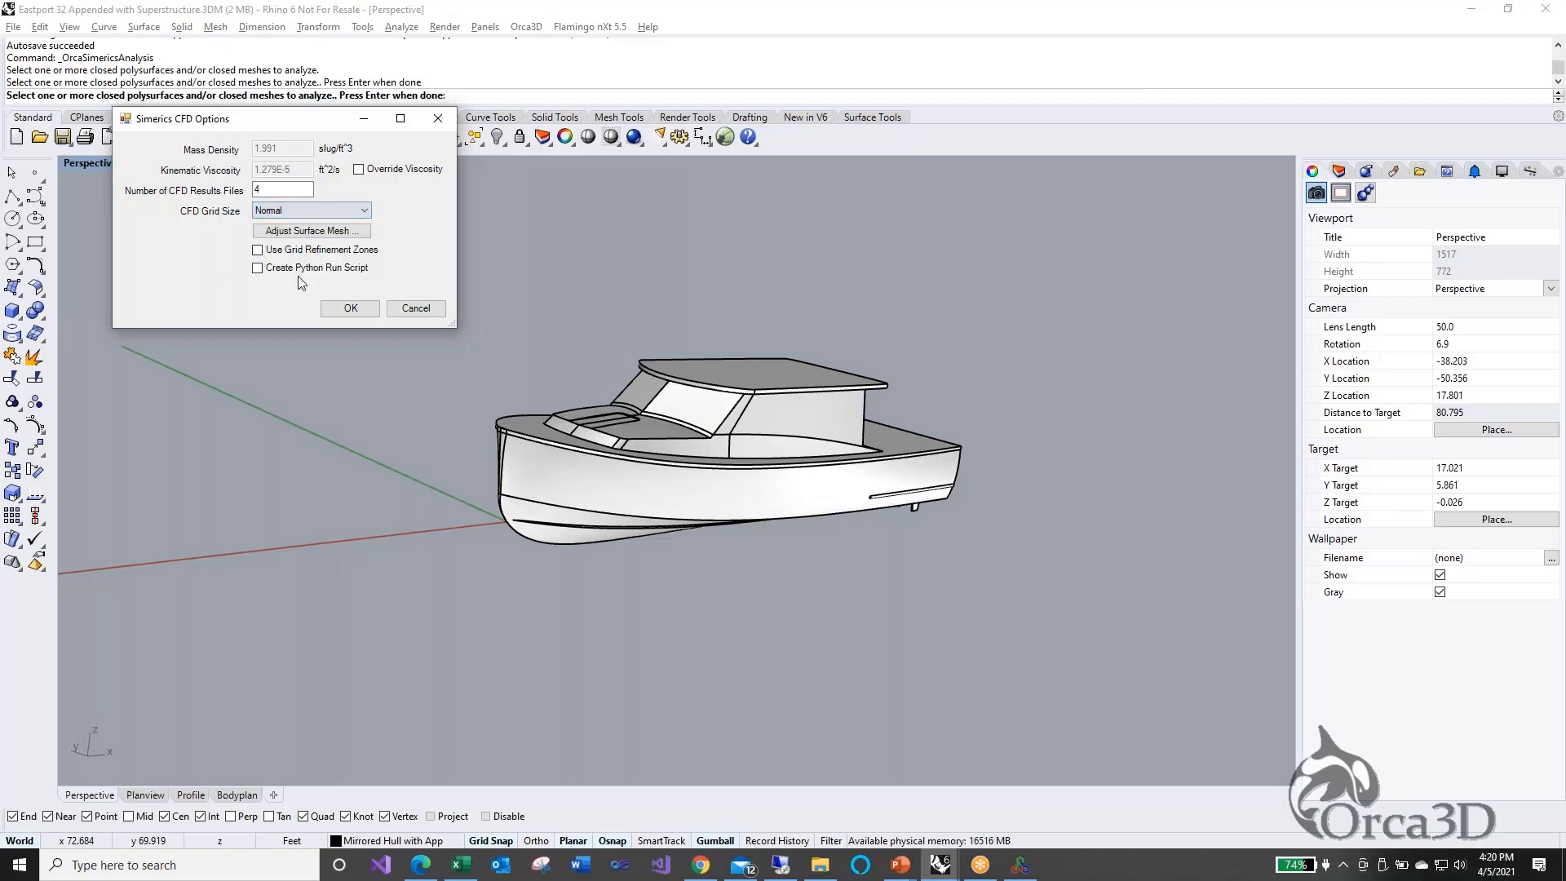